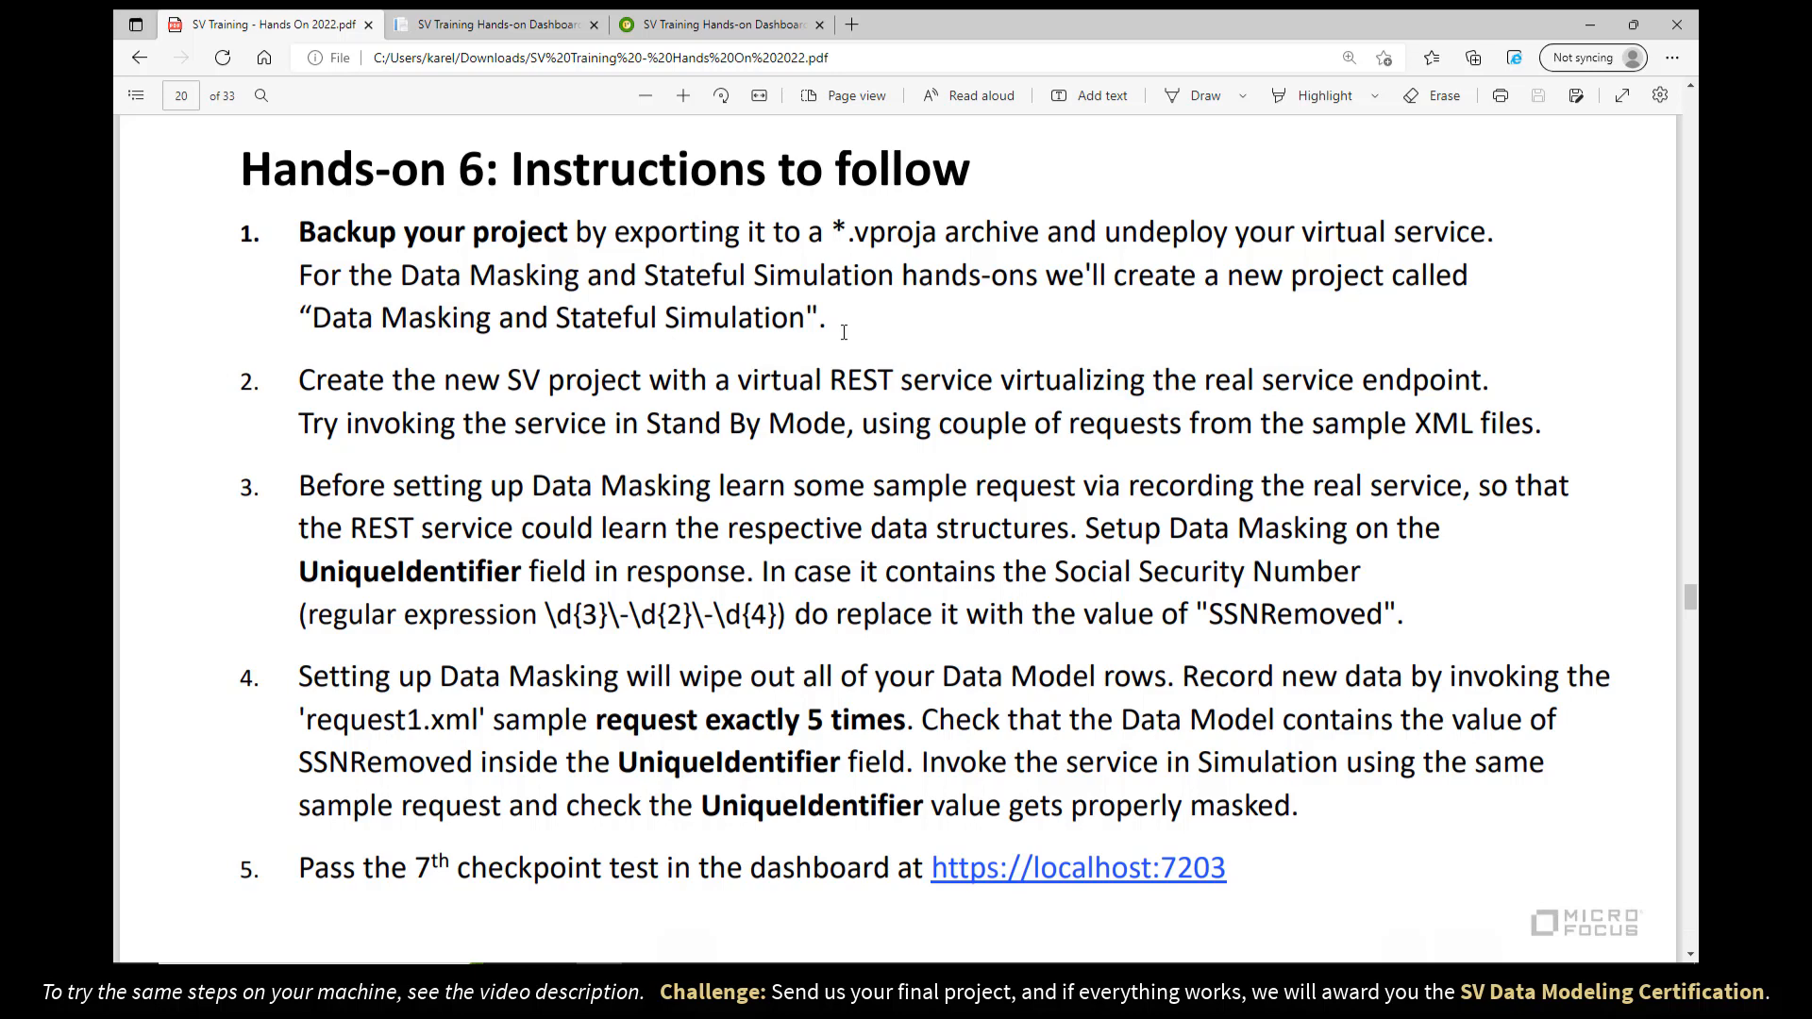
- In Service Virtualization Designer, clear Portfolio Suggestion Service's debugging storage, disable its simulation reports and message logging, and undeploy it
left_click(877, 982)
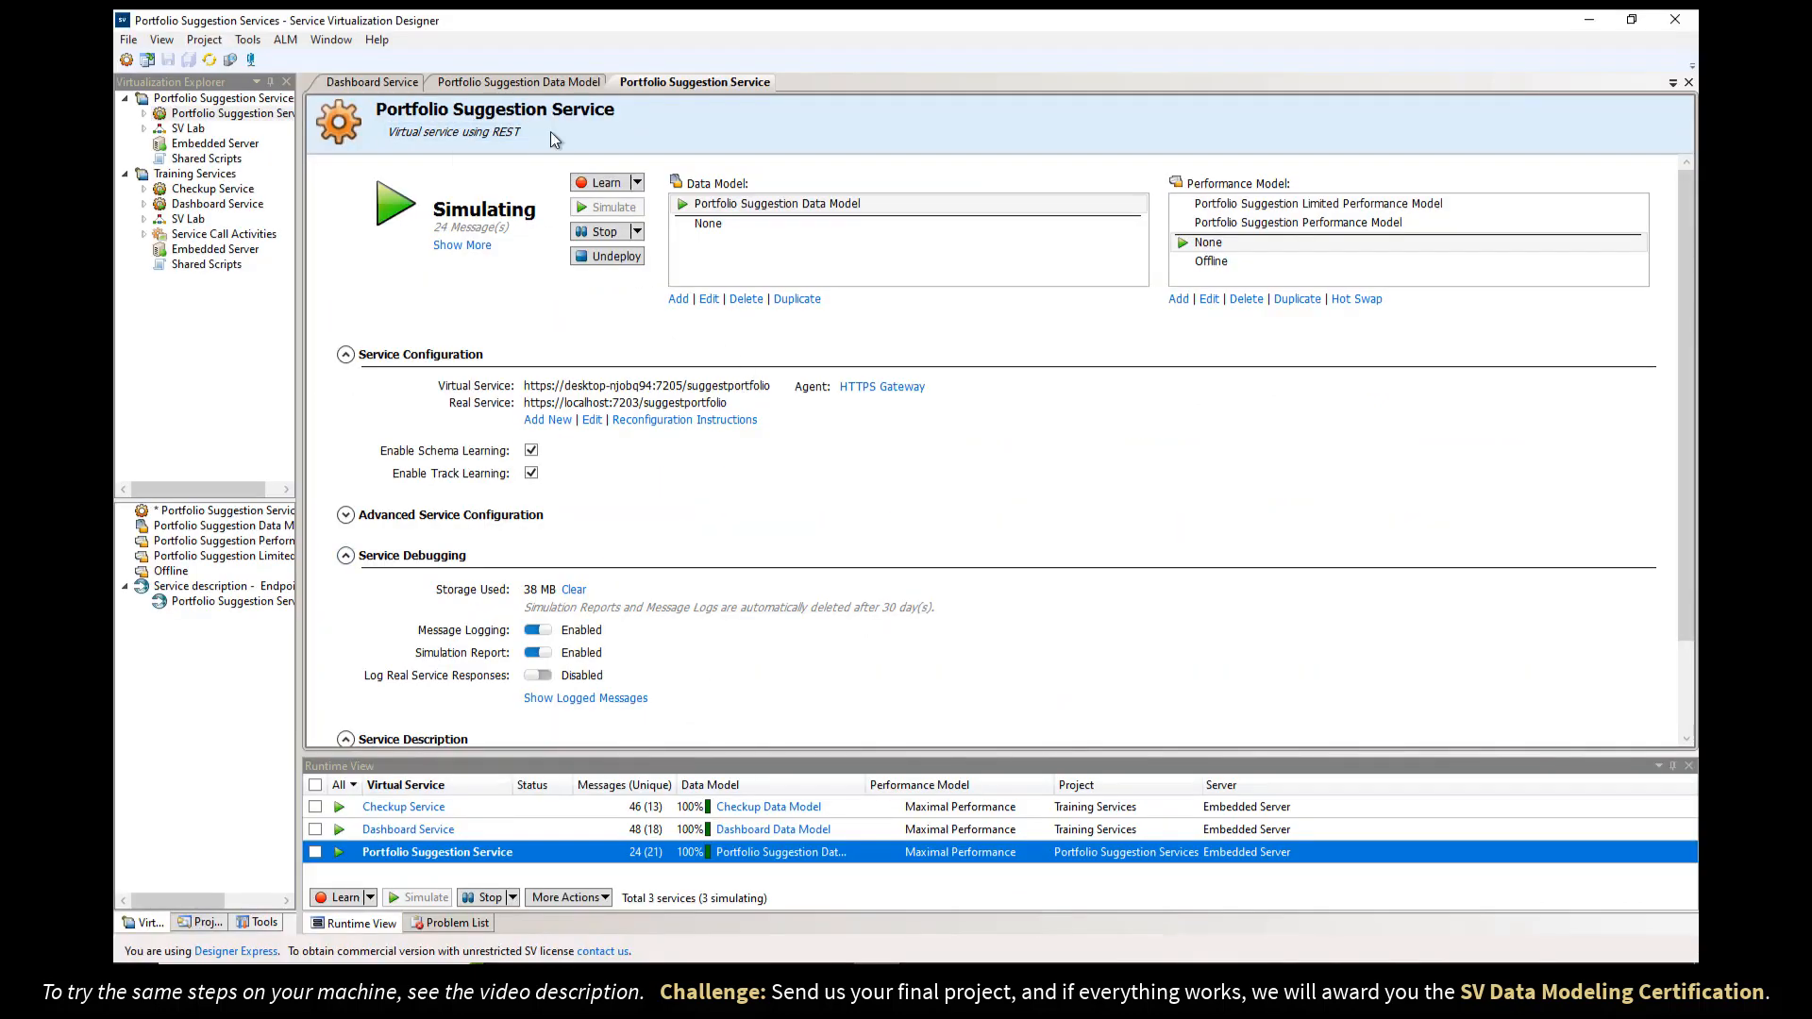
left_click(574, 590)
left_click(988, 565)
left_click(538, 653)
left_click(537, 631)
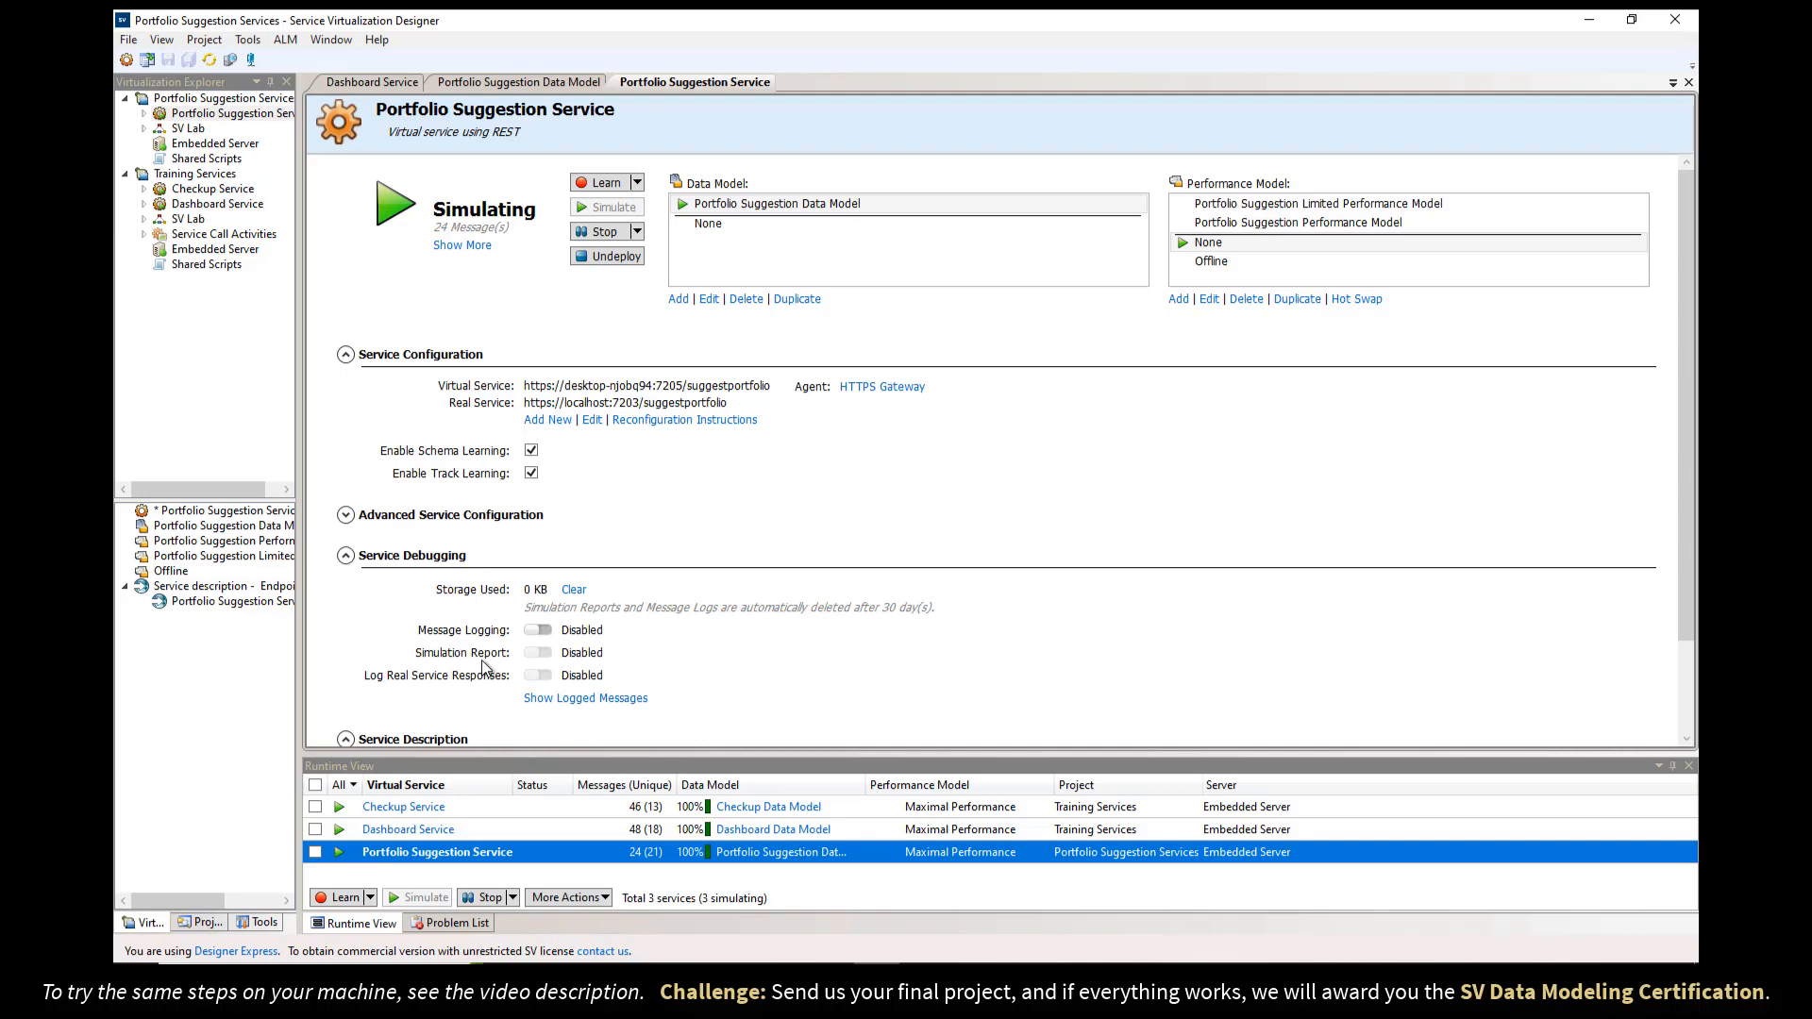
left_click(604, 259)
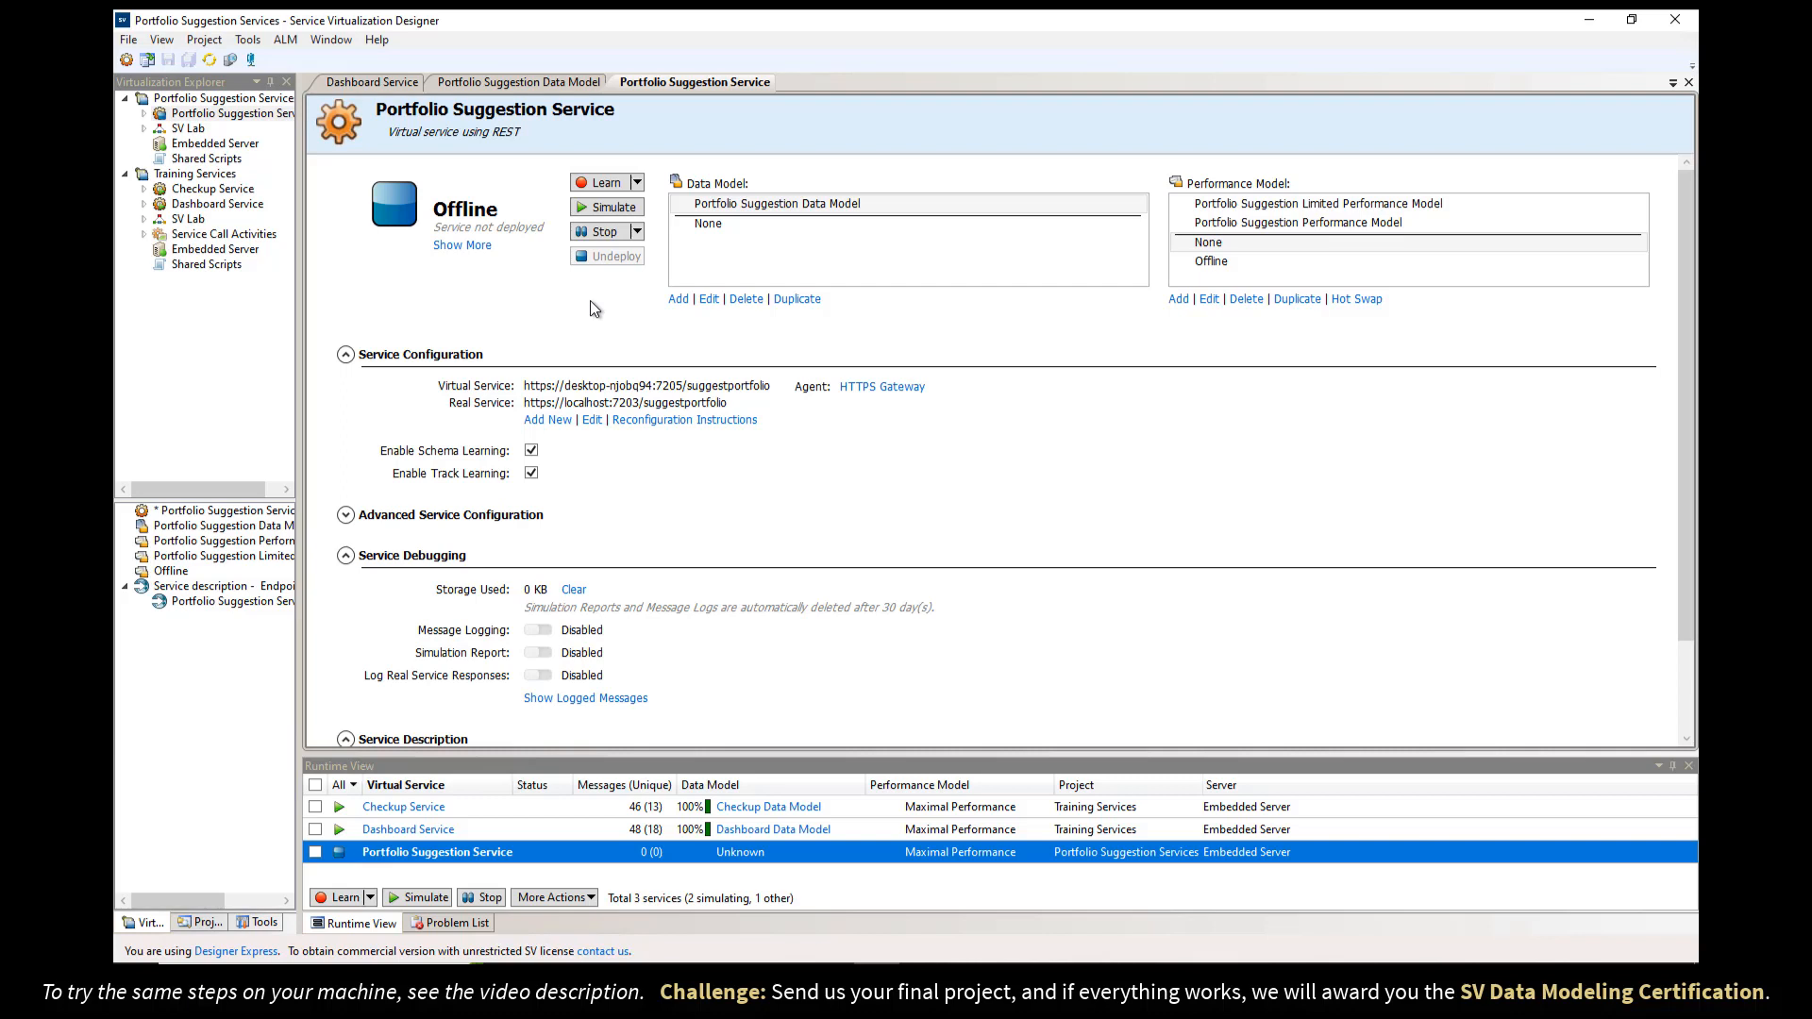
- Inspect the Portfolio Suggestion Service.vs file from the service's containing folder in Notepad++, and close both windows
right_click(675, 86)
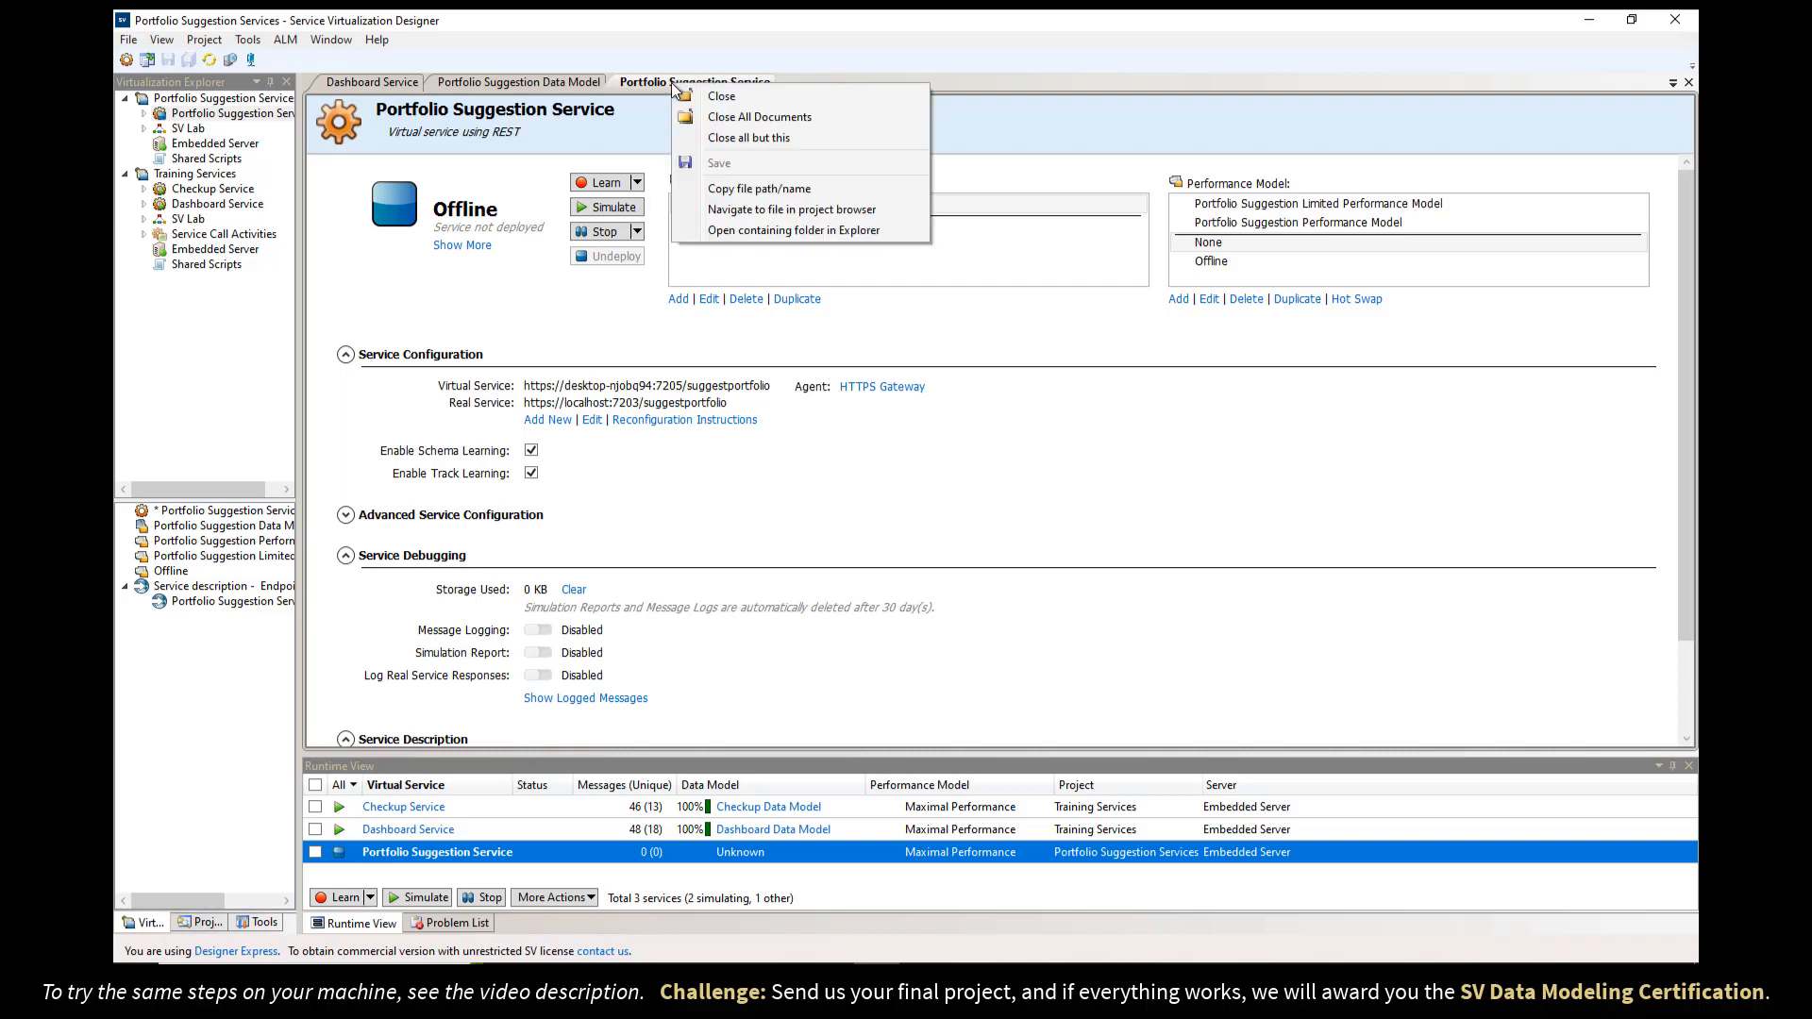
left_click(698, 229)
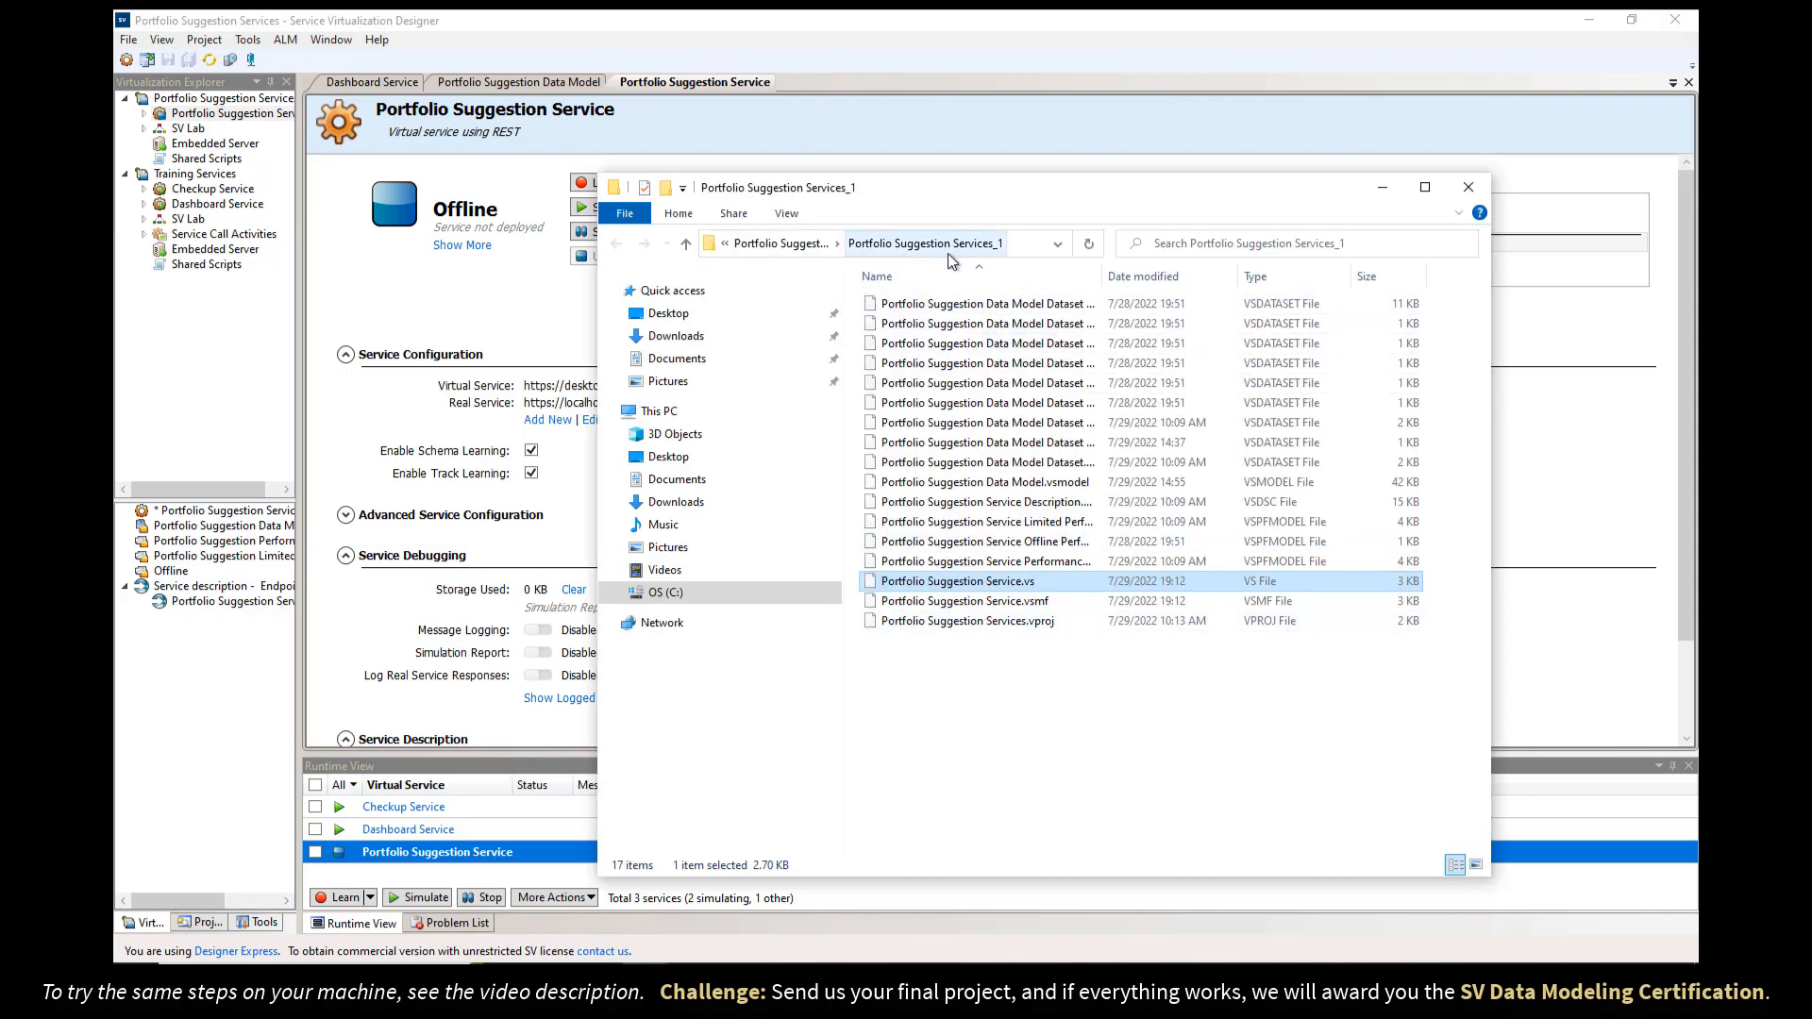
right_click(957, 585)
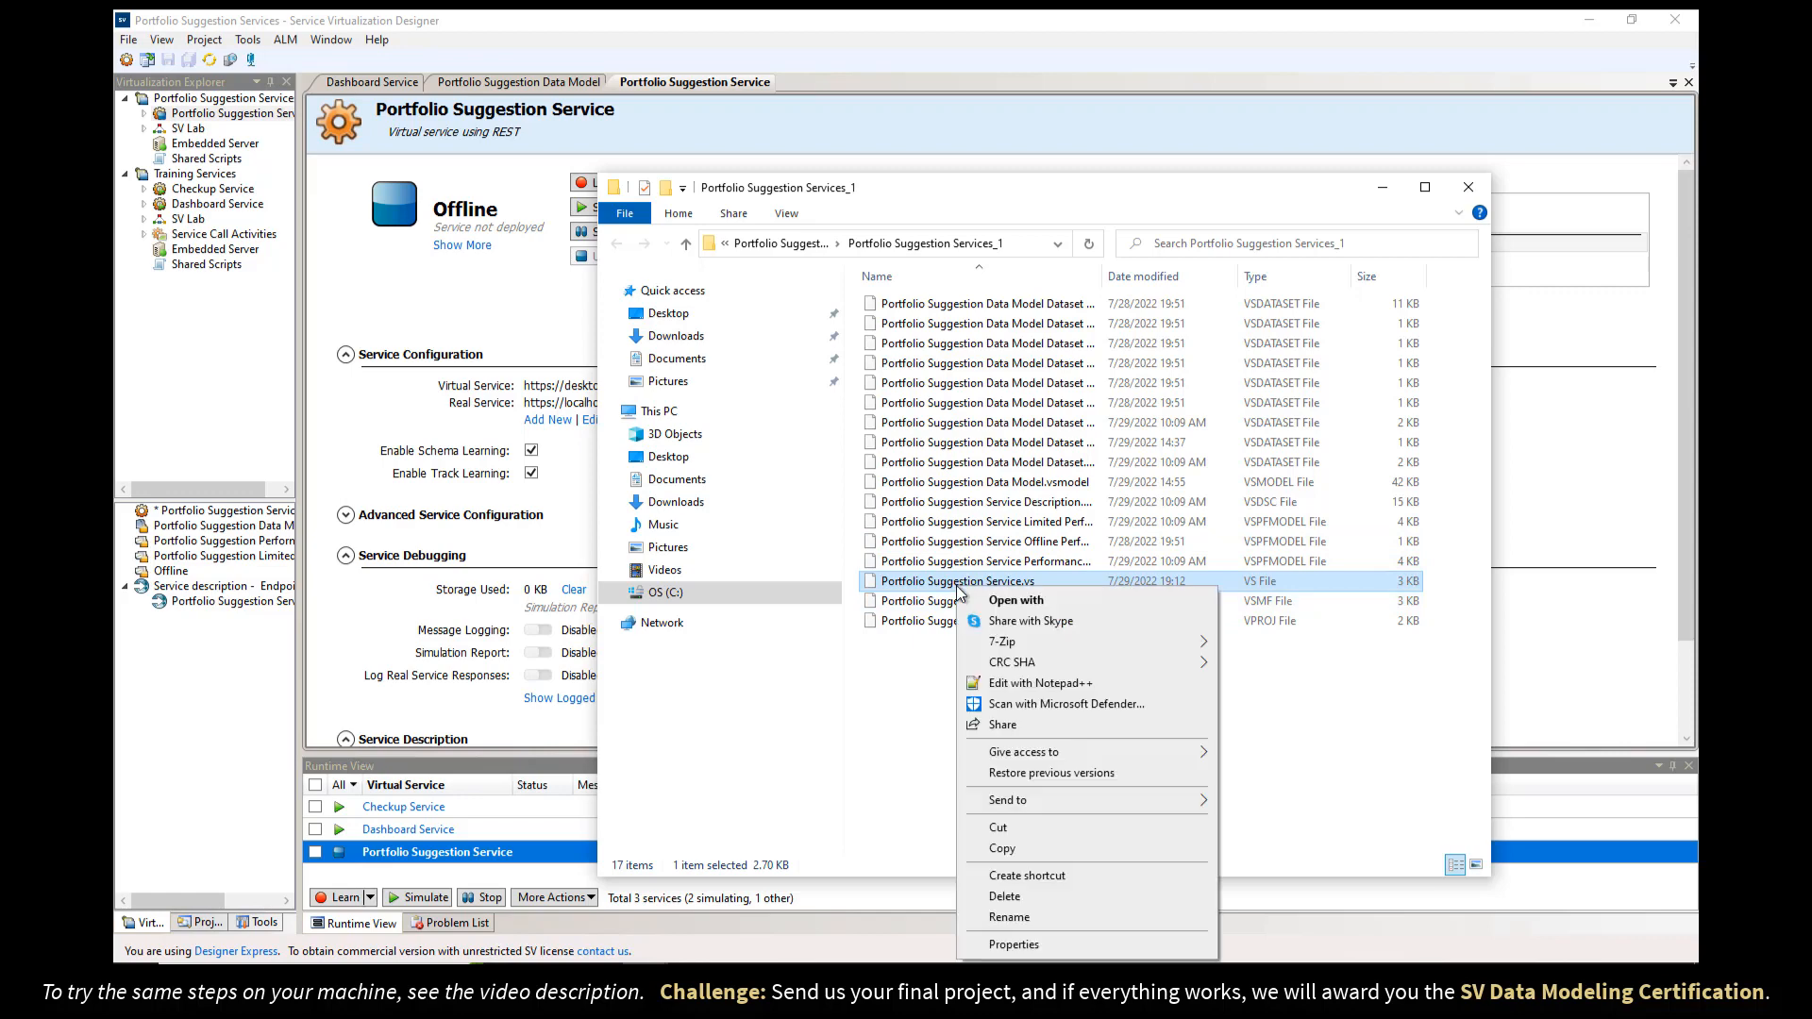
left_click(1000, 682)
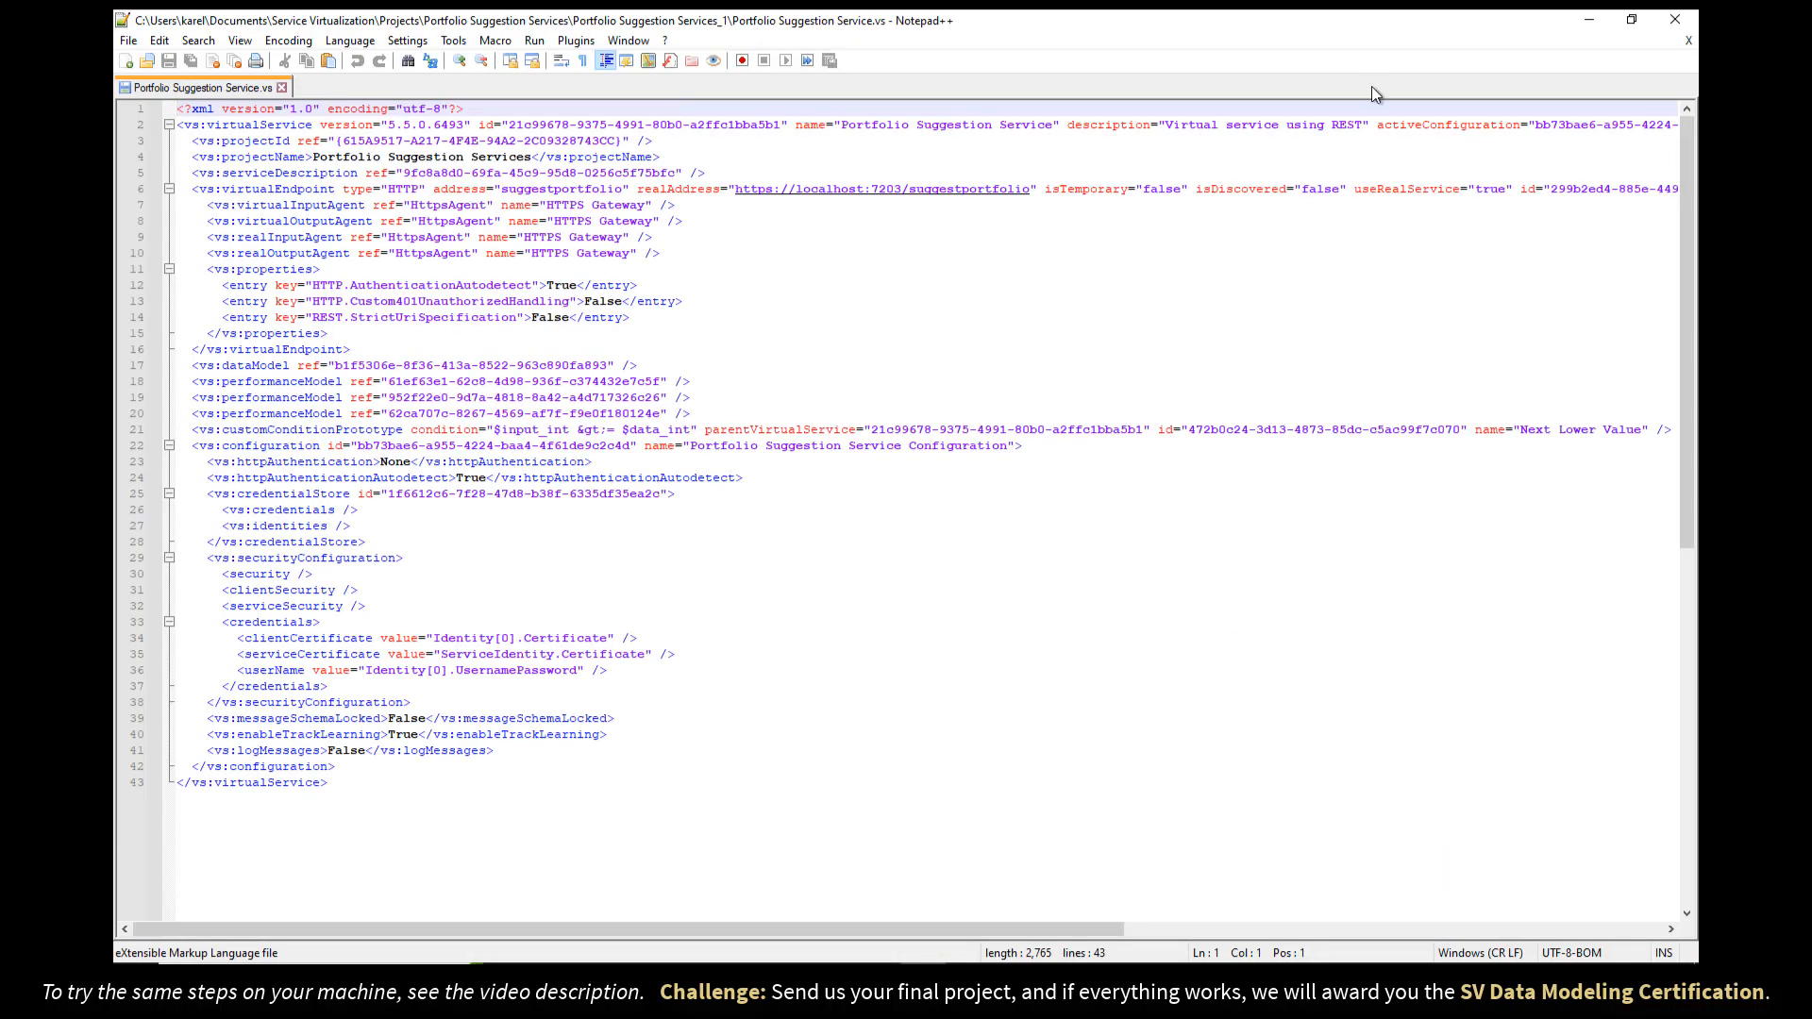
left_click(1676, 19)
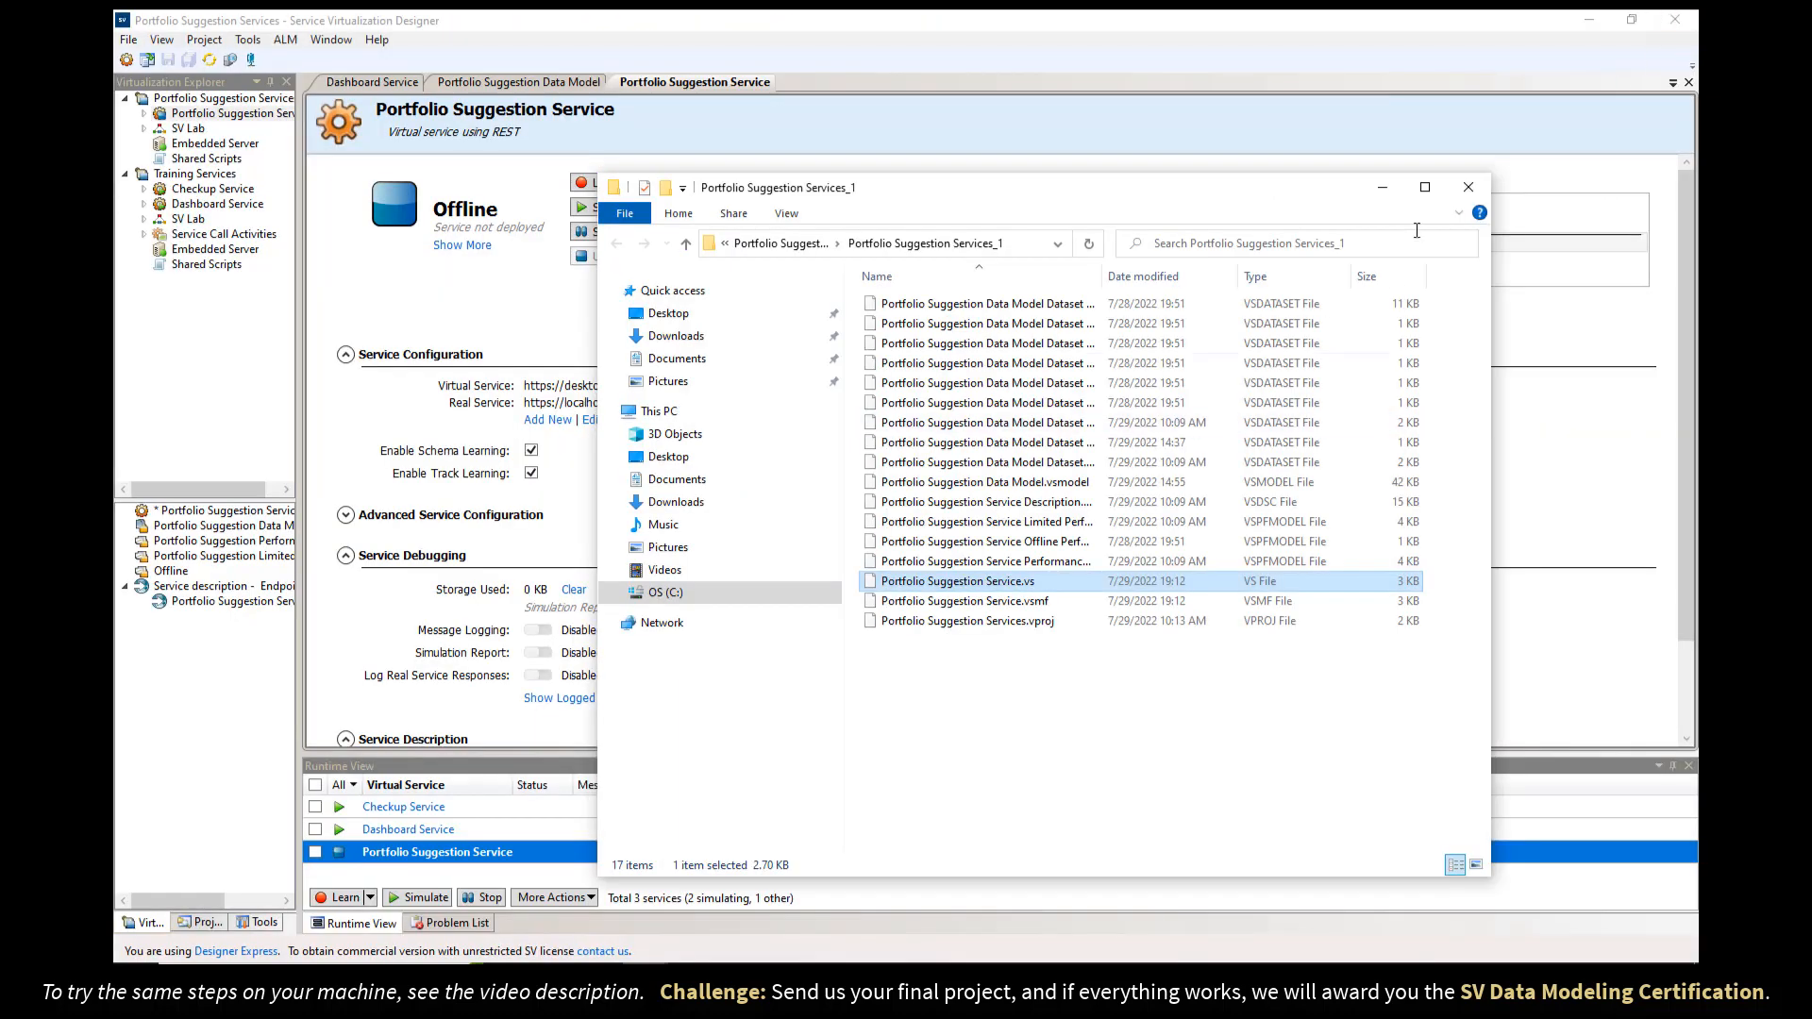
left_click(1468, 191)
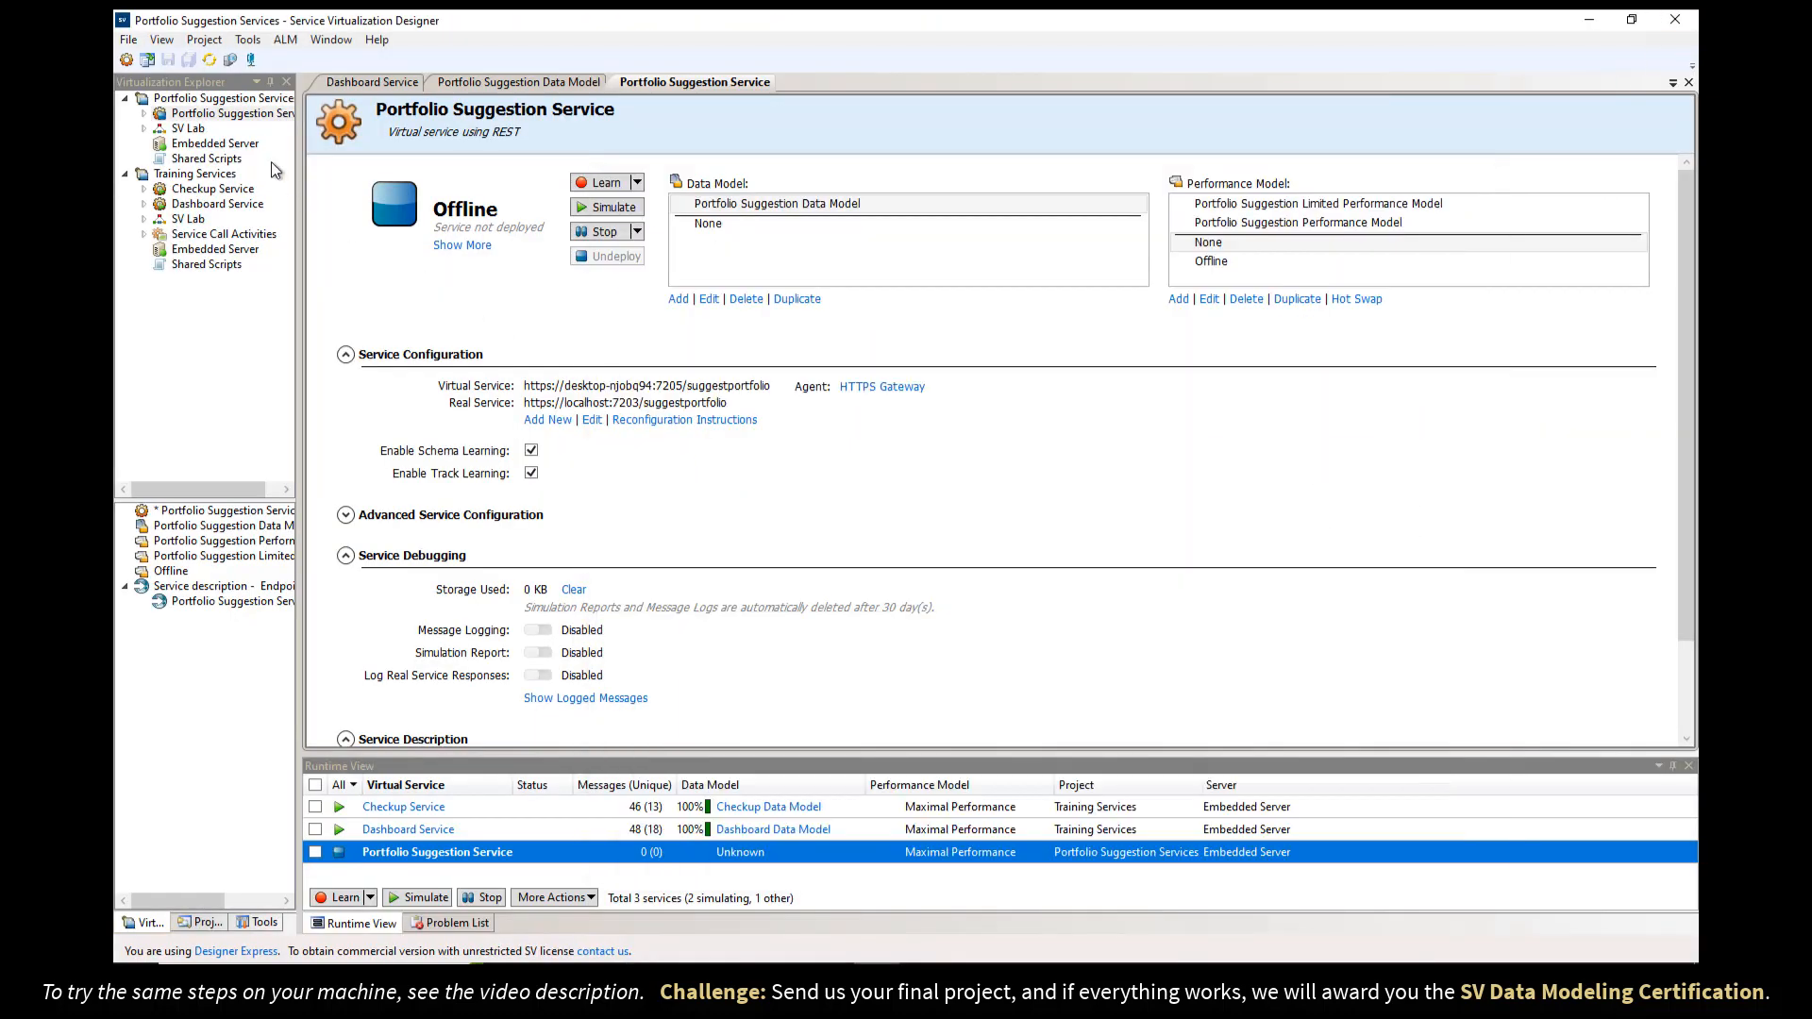
- Export the Portfolio Suggestion Services project to C:\tmp\Portfolio Suggestion Services.vproja with no password and without logged messages
right_click(214, 104)
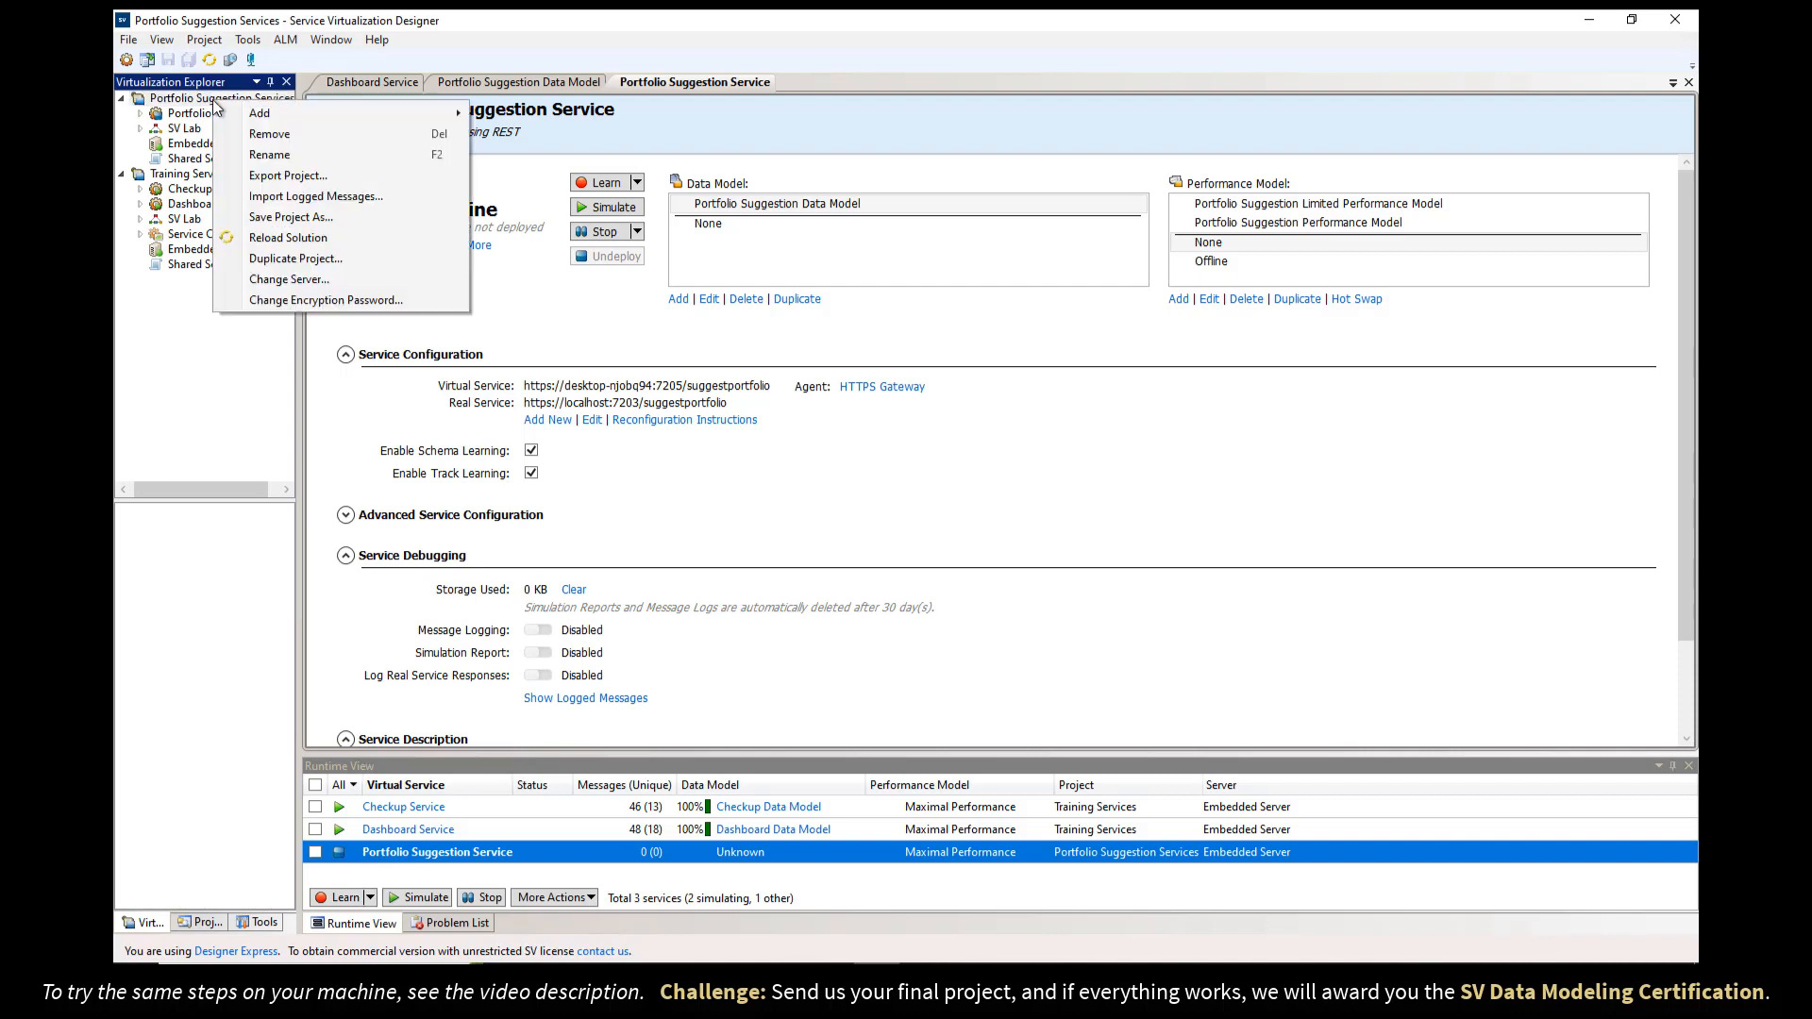
left_click(269, 176)
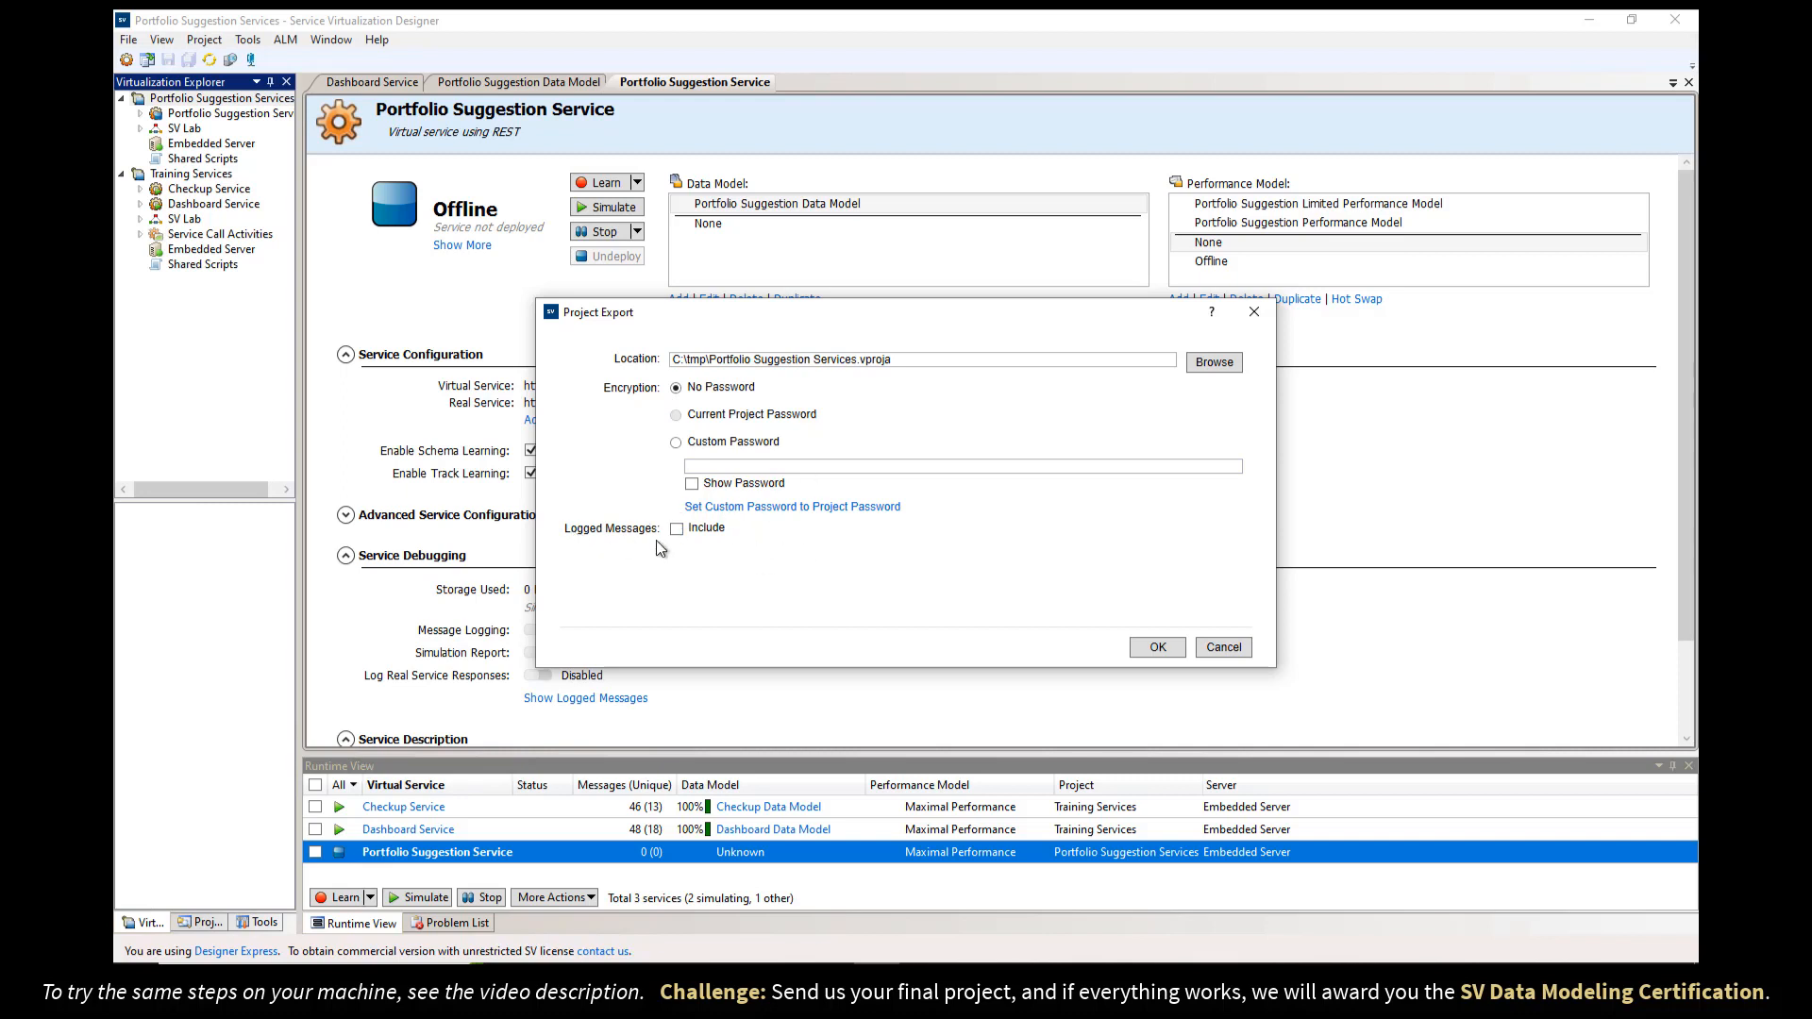
left_click_drag(665, 314, 838, 307)
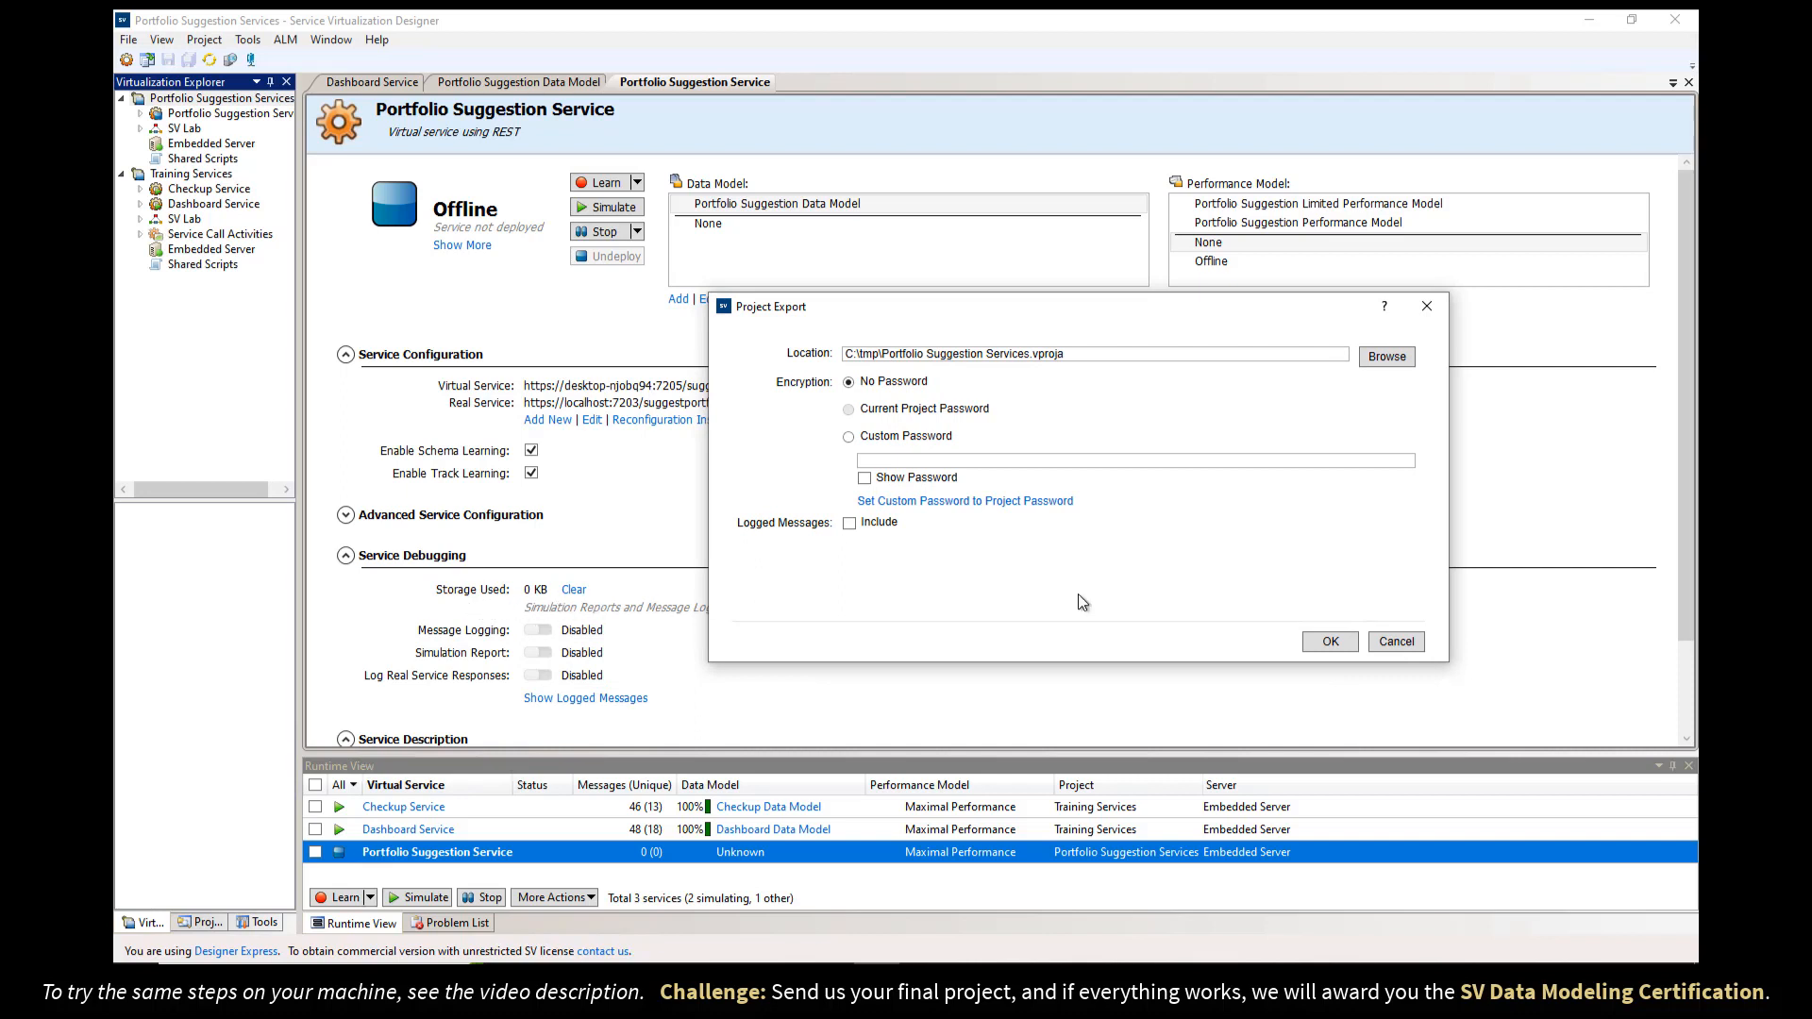
left_click(1330, 642)
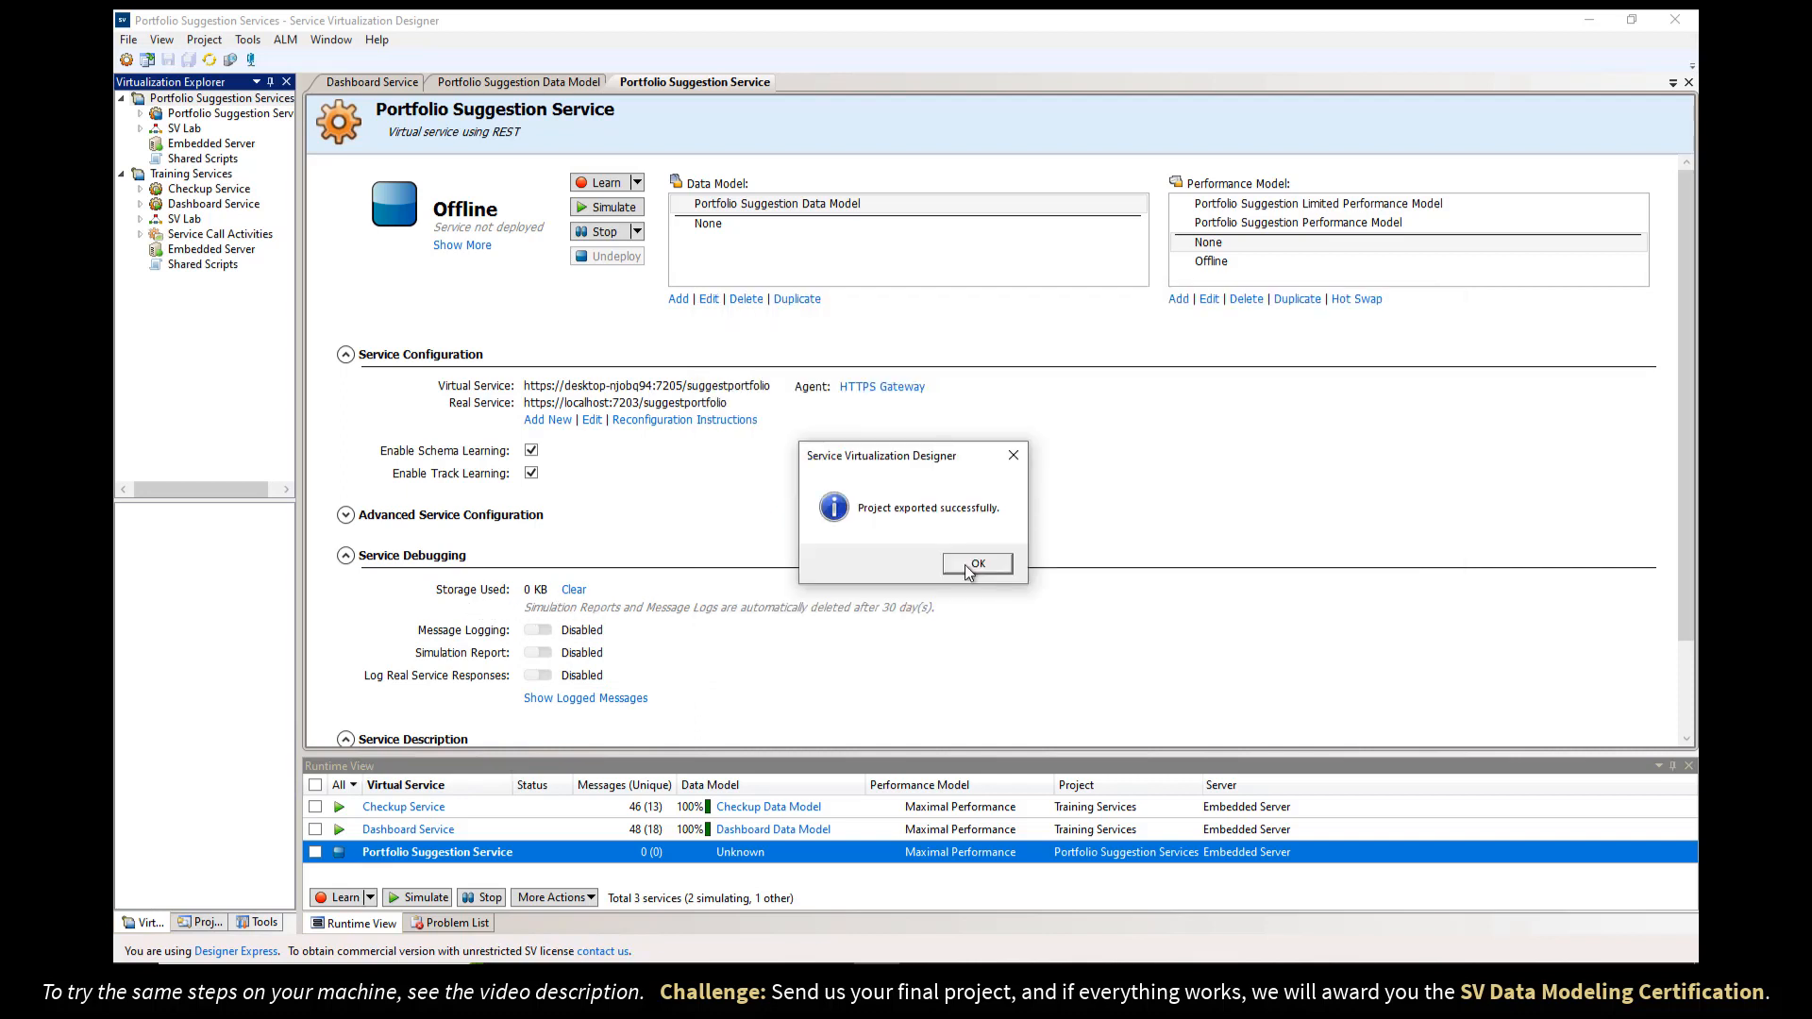
left_click(965, 564)
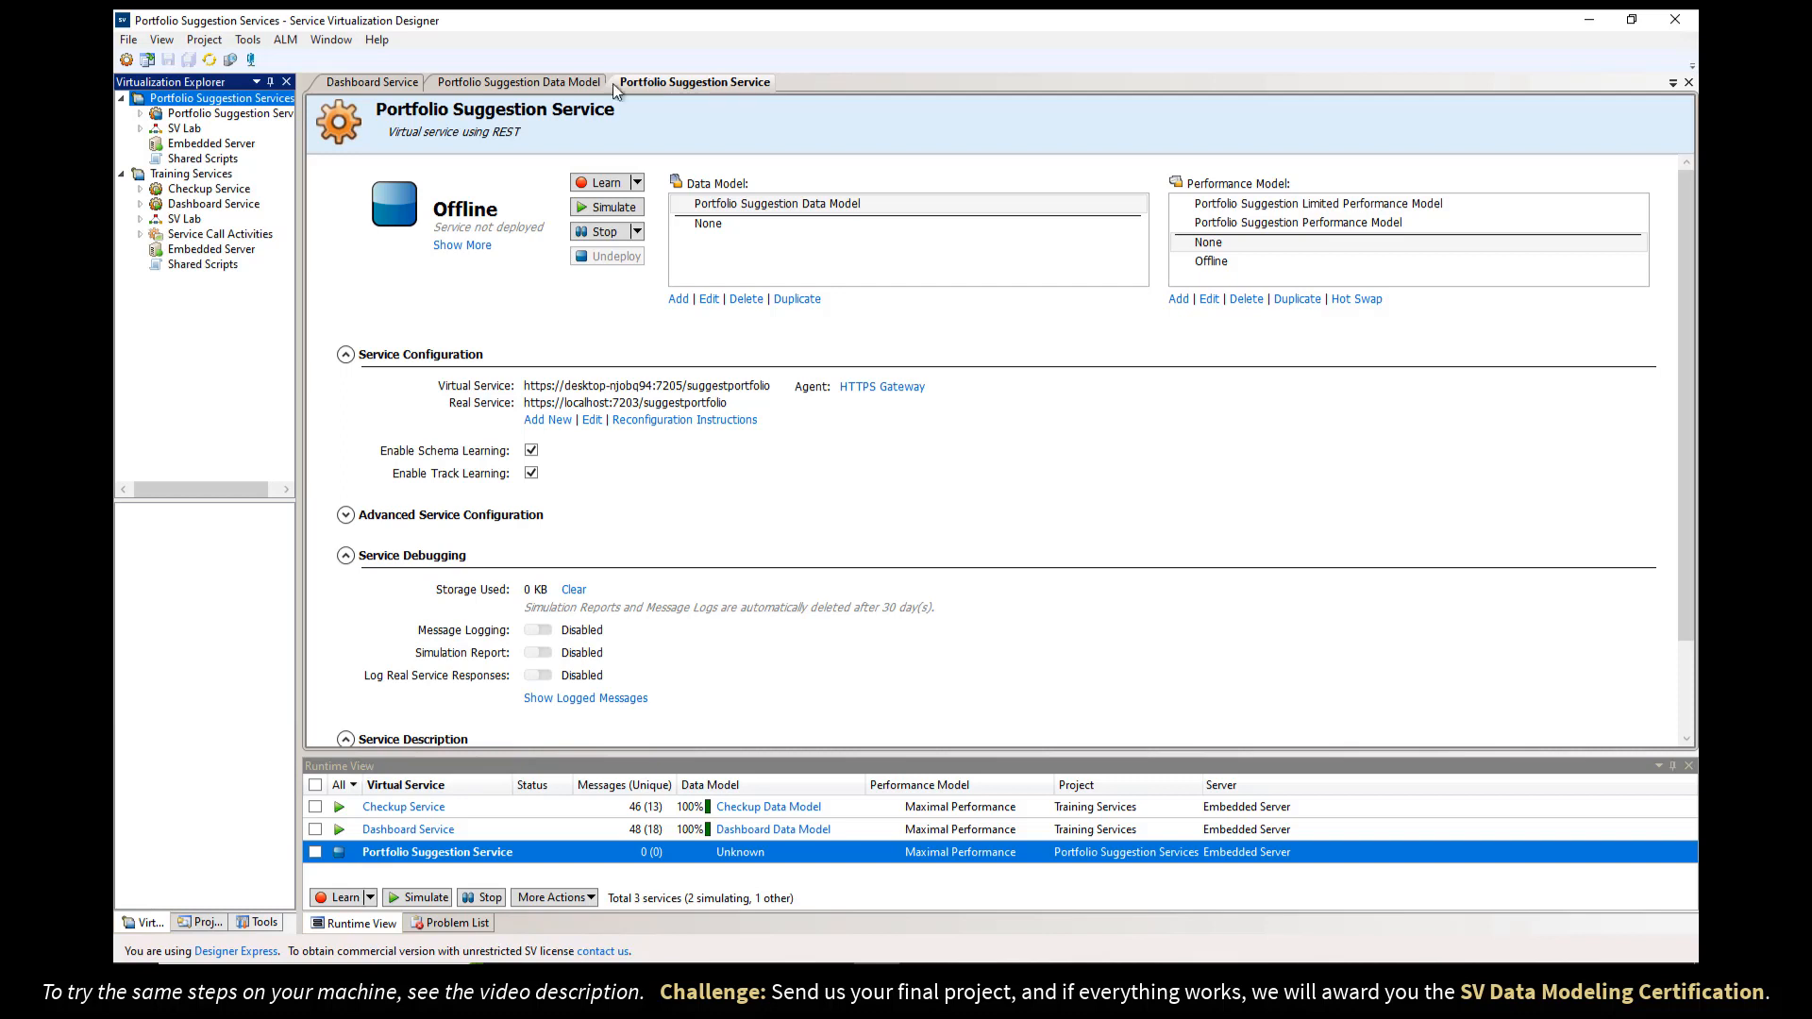
- Add a new virtualization project named "Data Masking and Stateful Simulation" to the solution on the Embedded Server
left_click(210, 923)
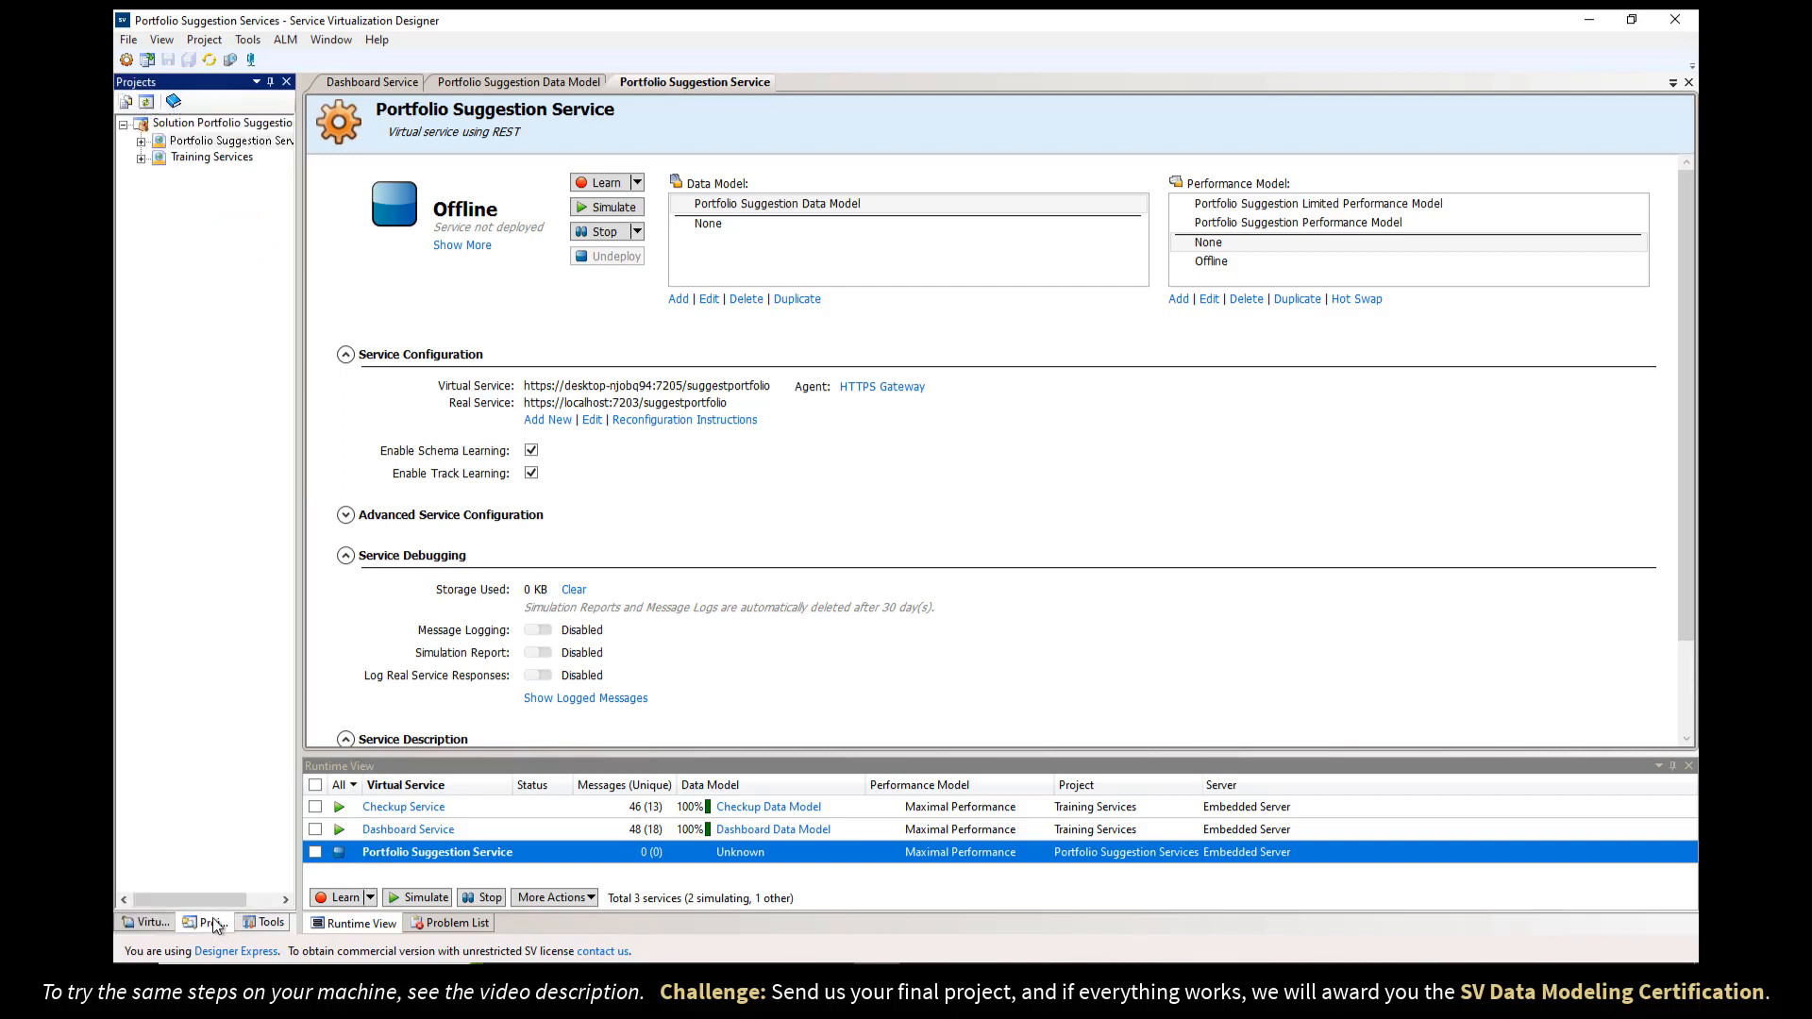
right_click(223, 128)
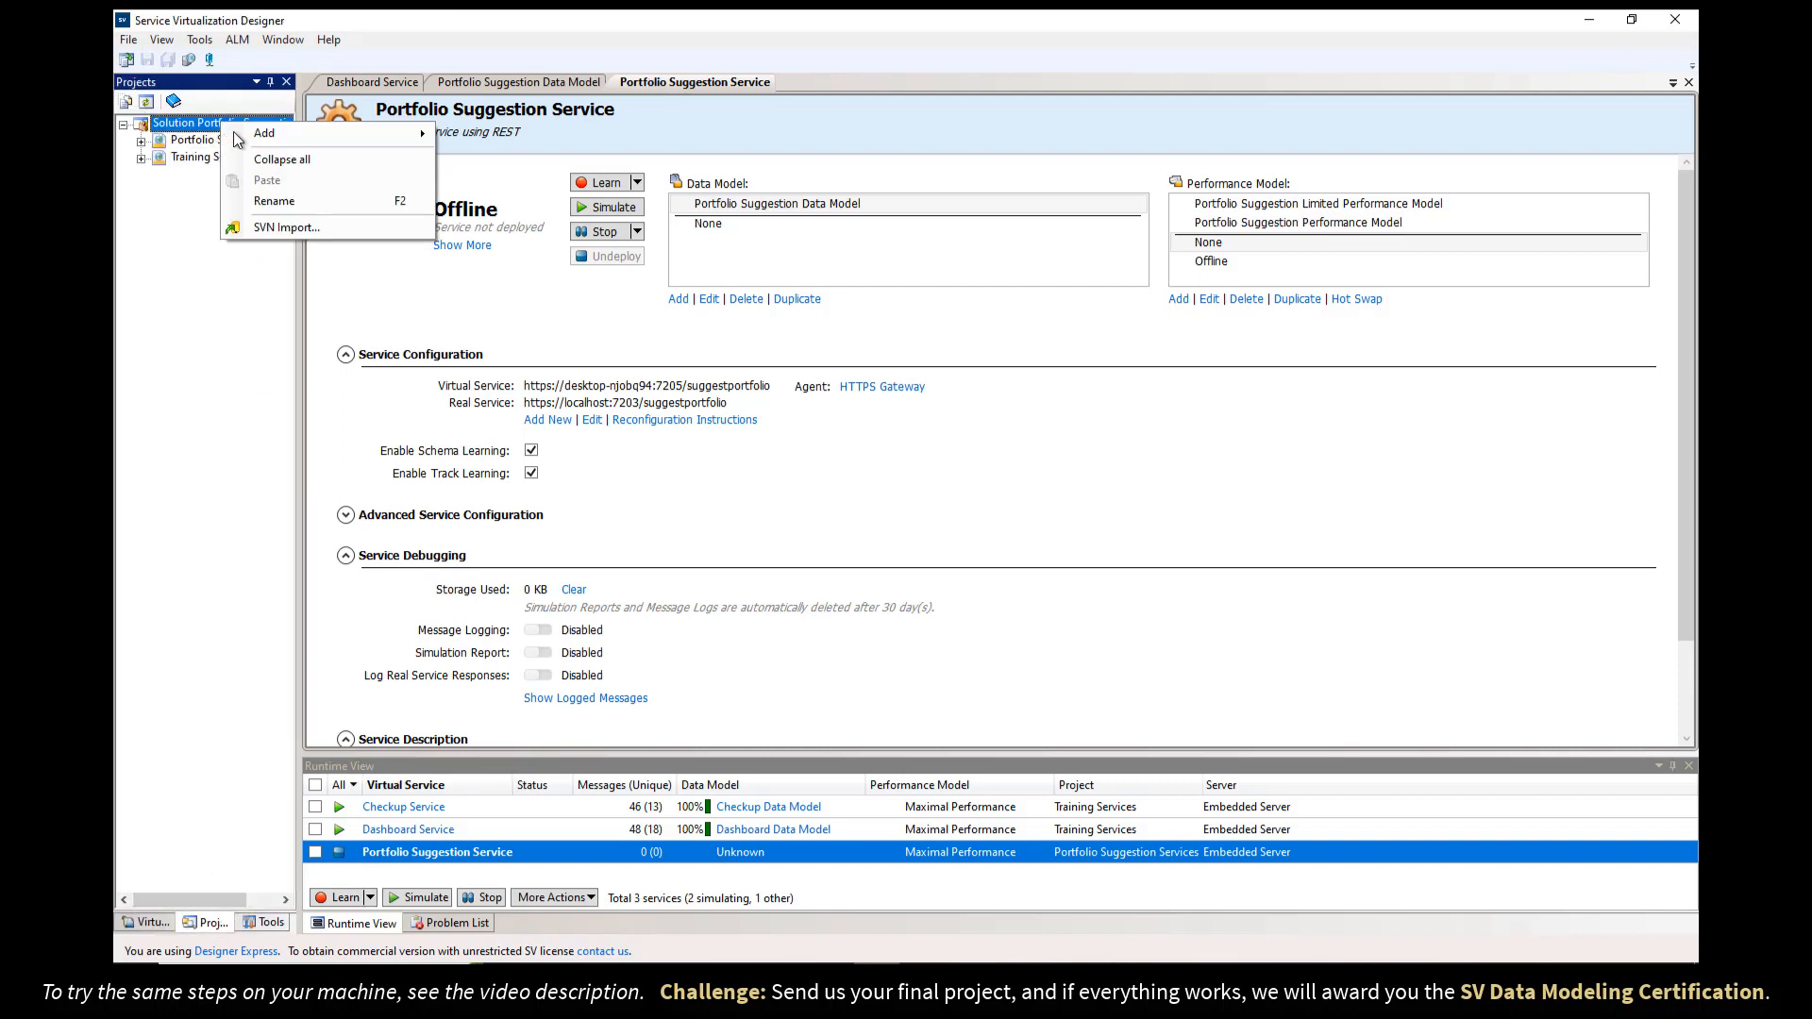
mouse_move(284, 133)
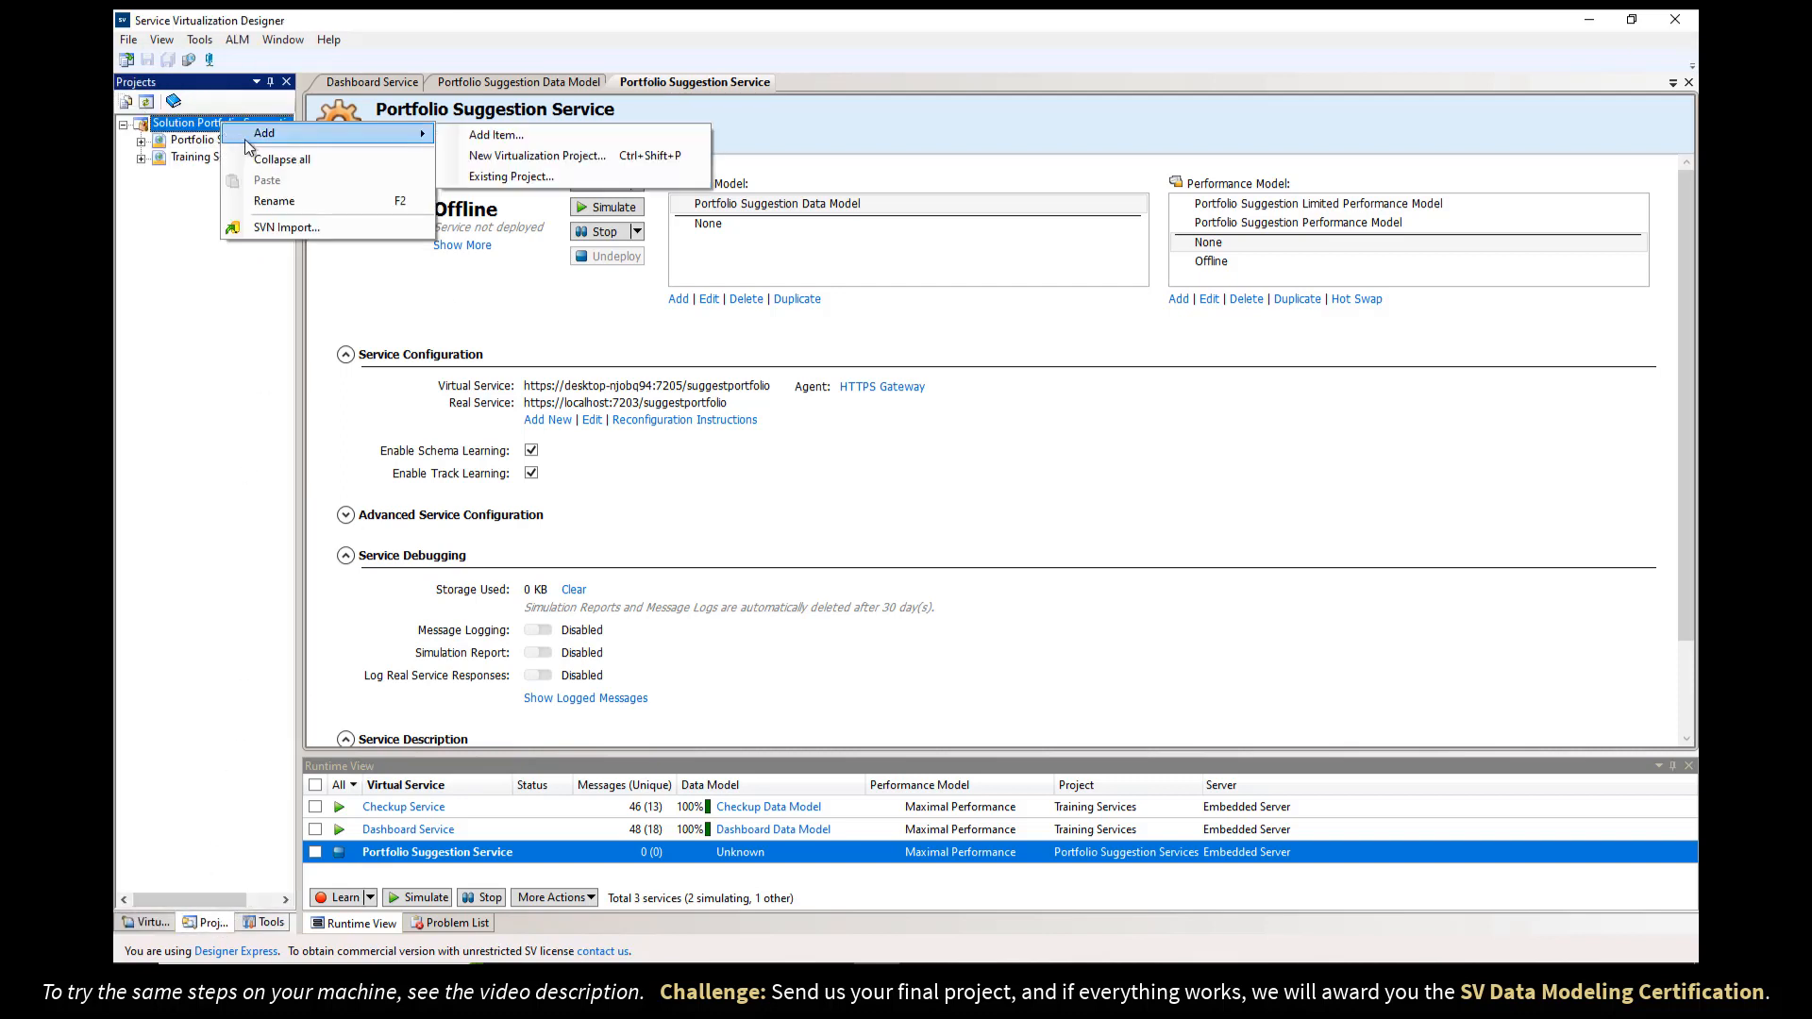
left_click(509, 156)
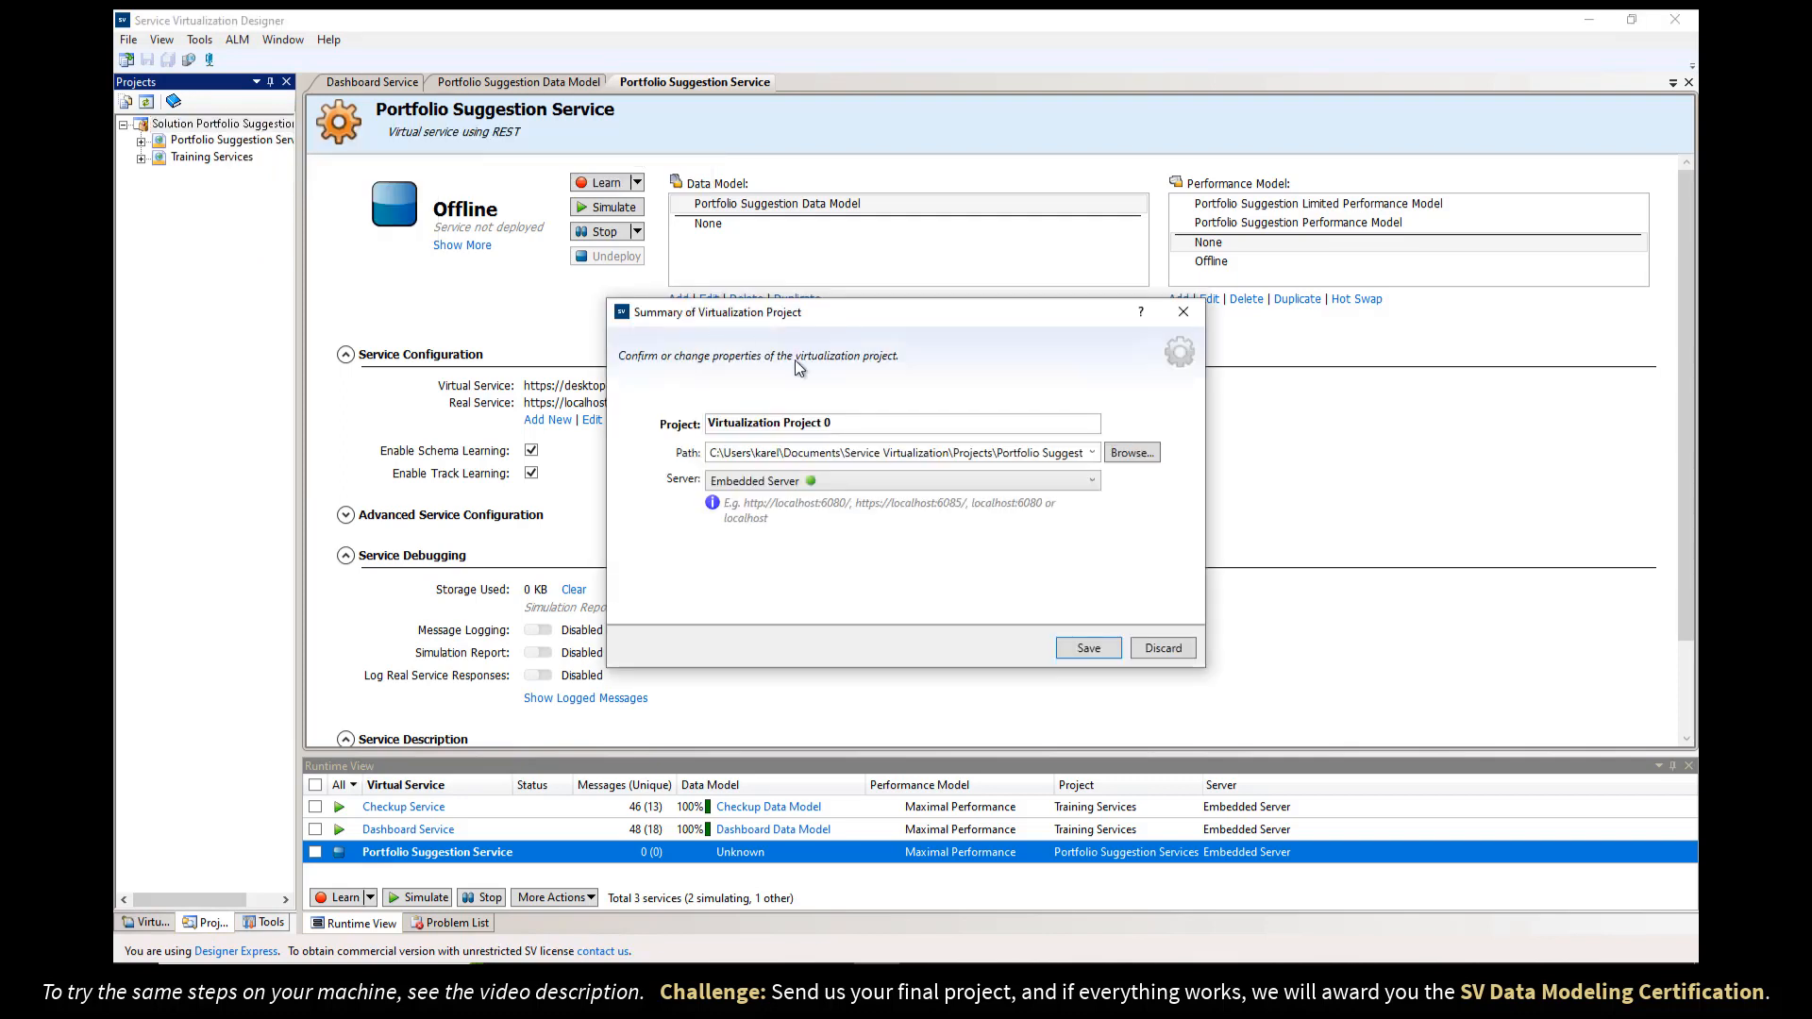
type("Data Masking and Stateful Simulation")
left_click(1088, 649)
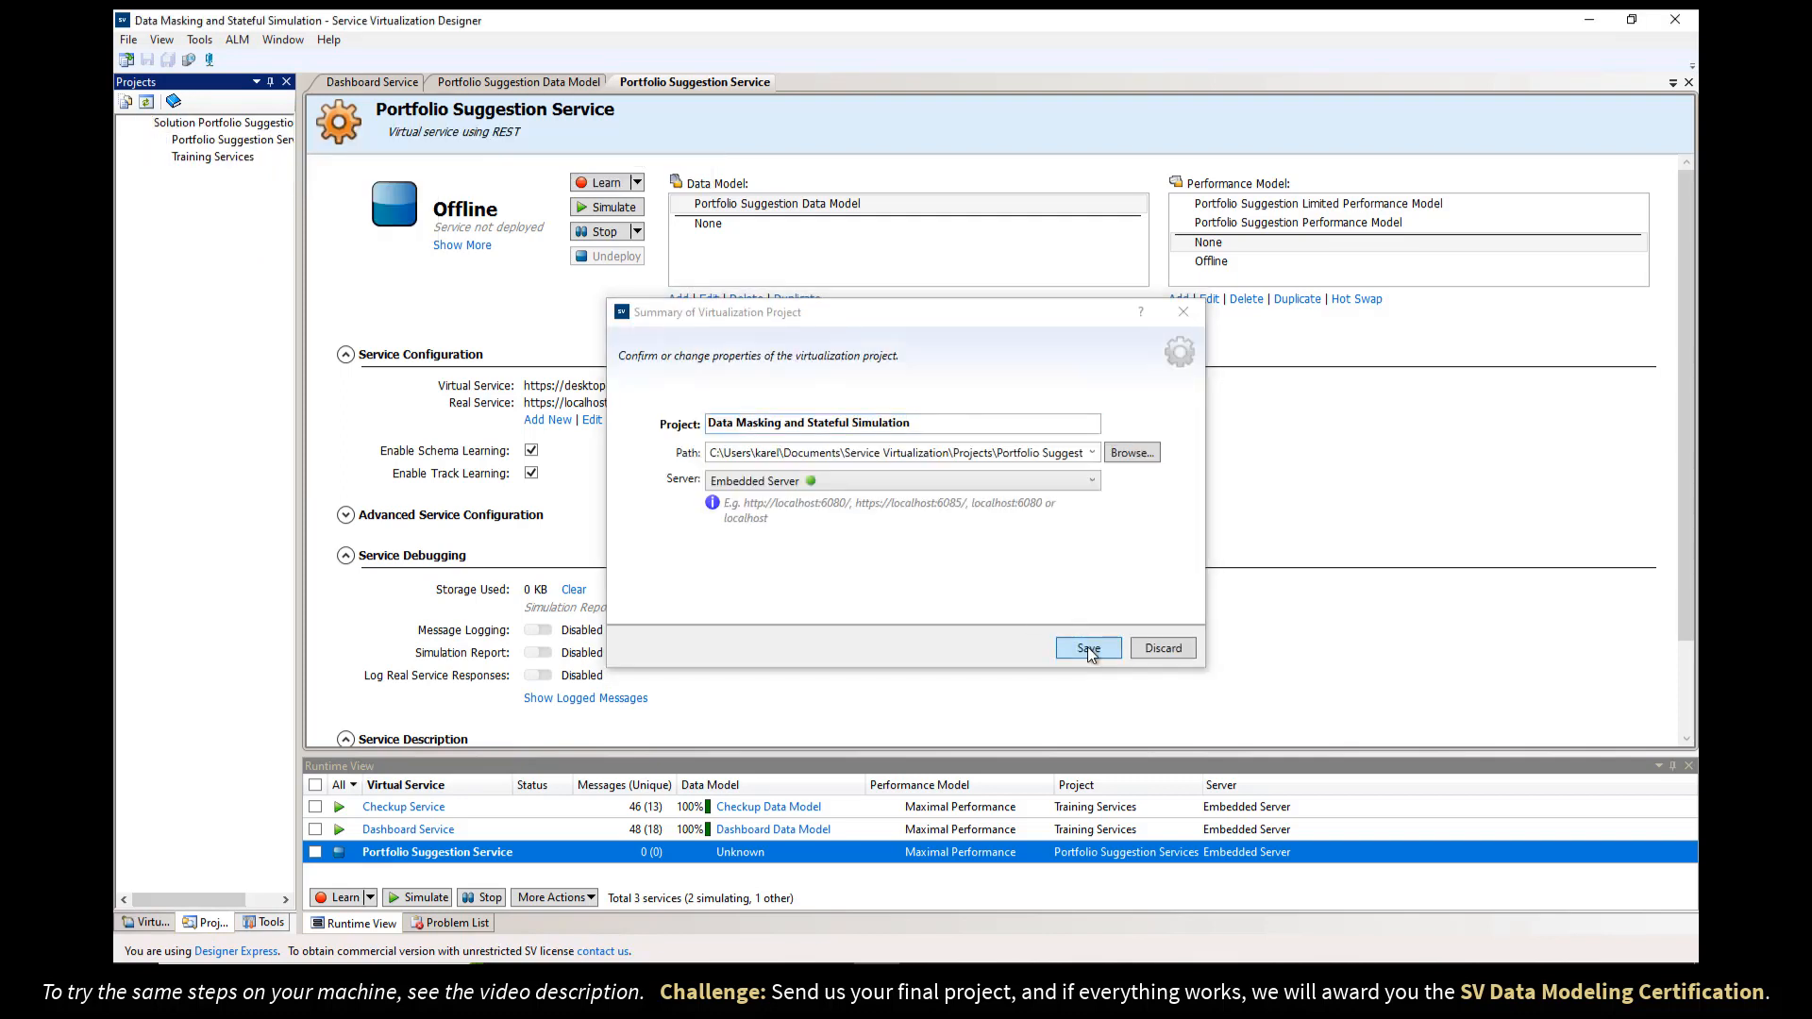
key("alt+Tab")
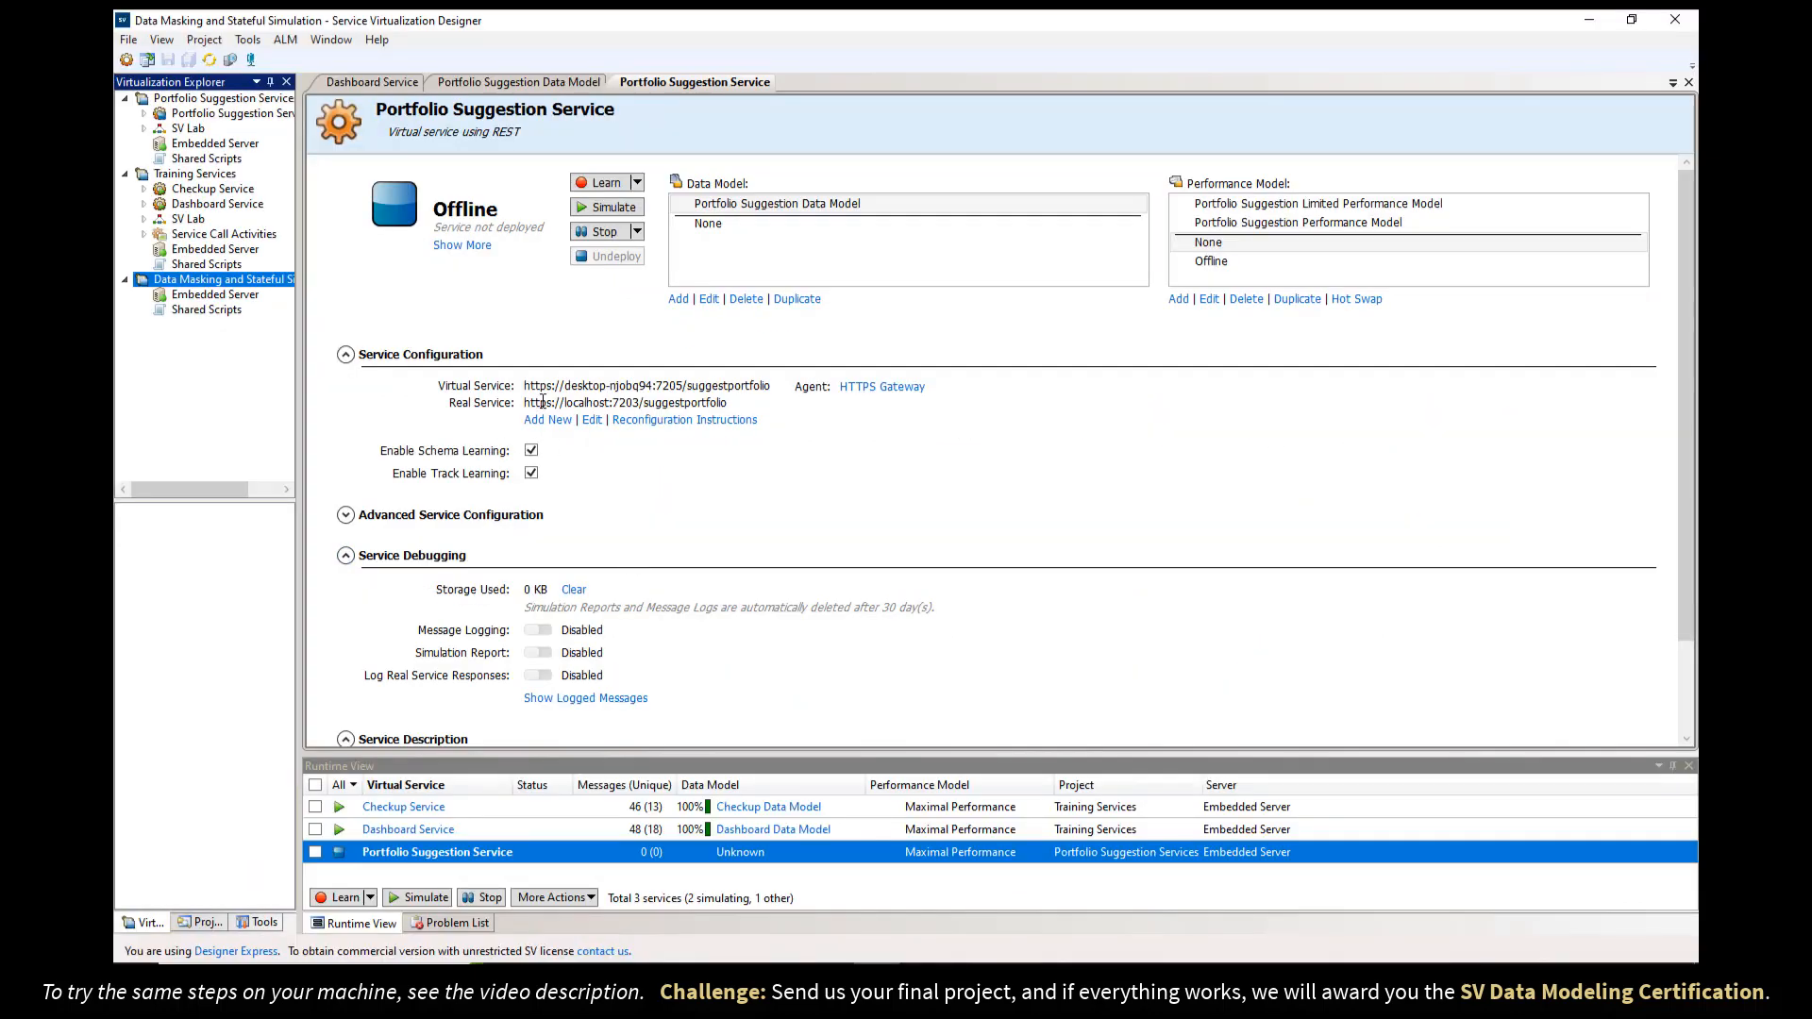
triple_click(545, 402)
key("ctrl+c")
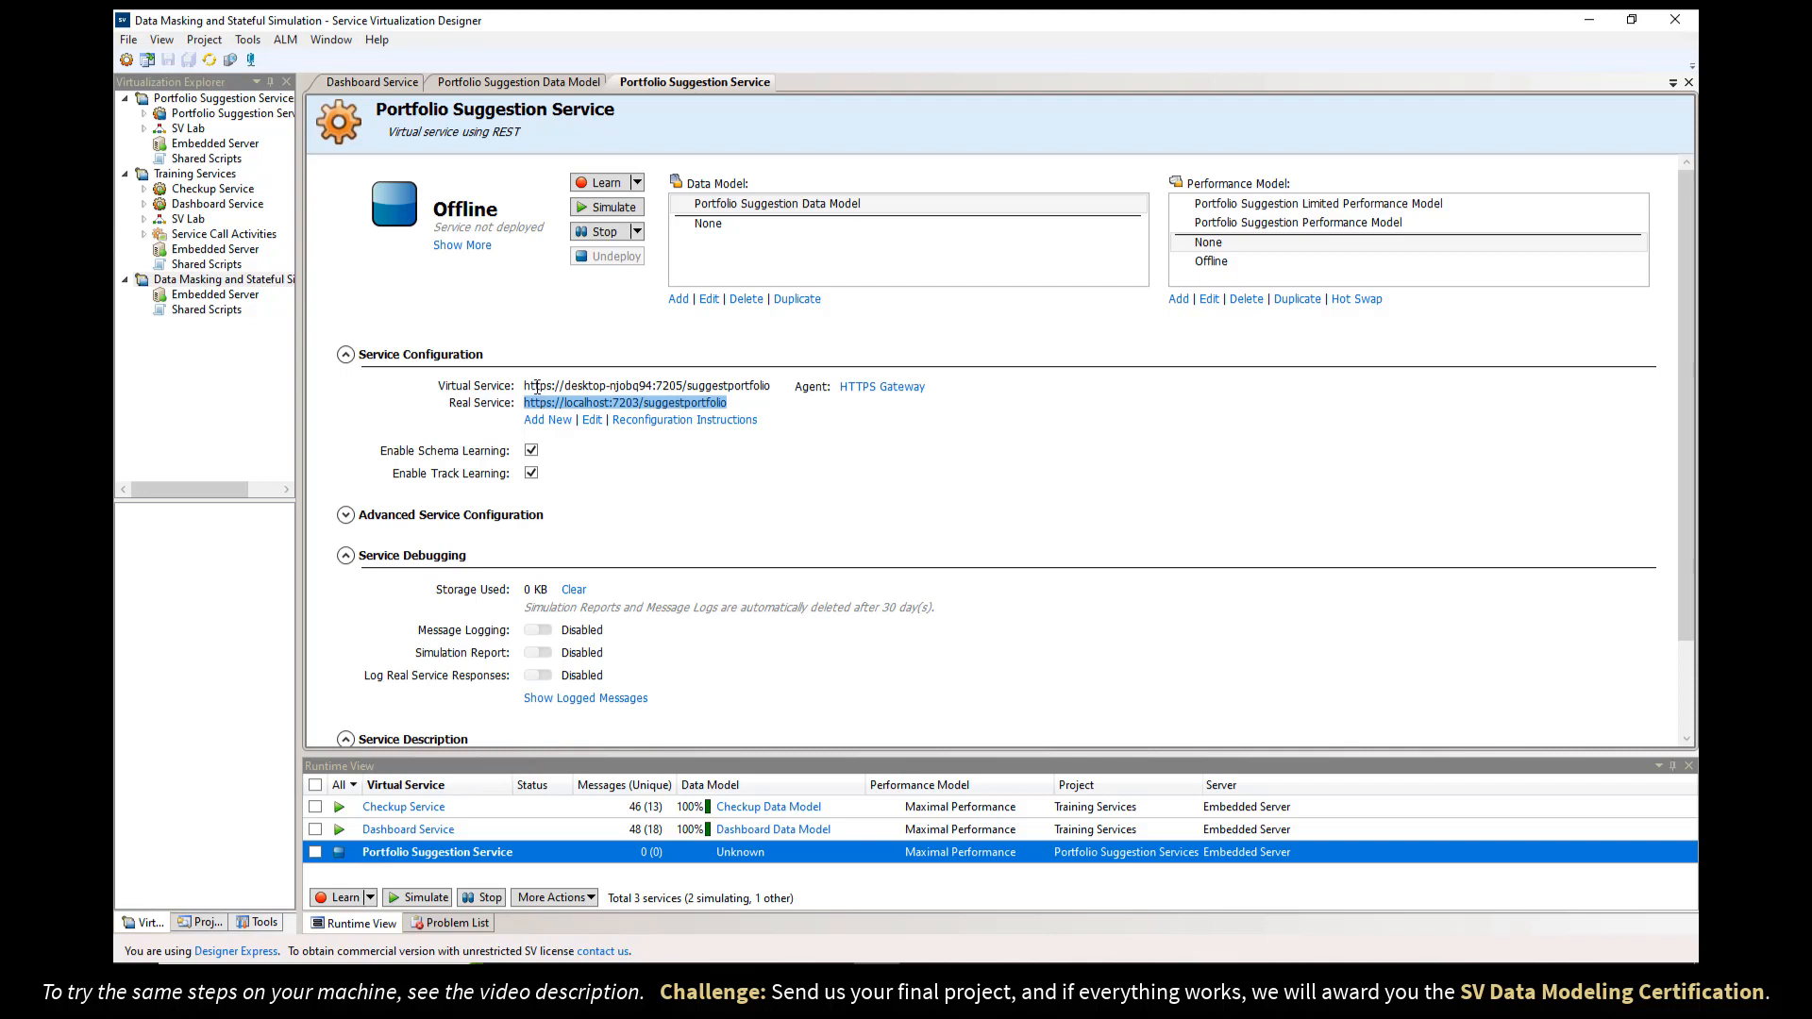
- Start adding a virtual service to the Data Masking and Stateful Simulation project, without a service description and using the REST protocol
left_click(186, 283)
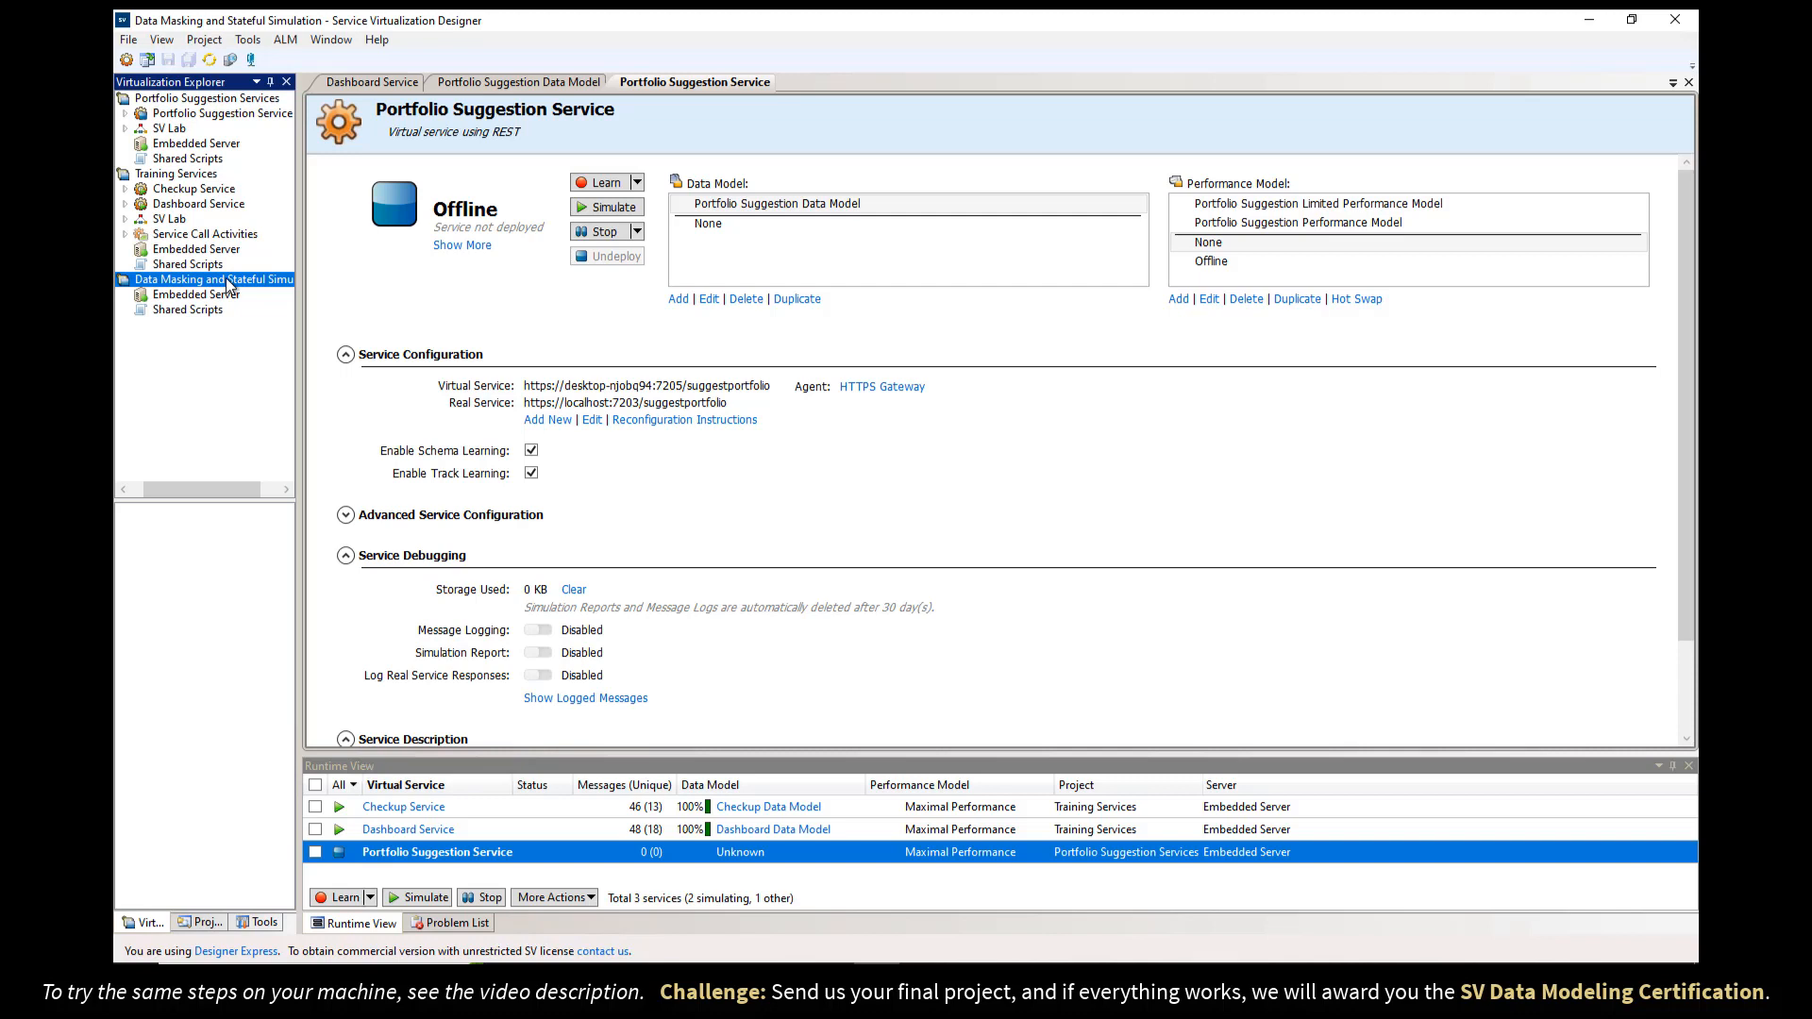
right_click(227, 284)
mouse_move(263, 294)
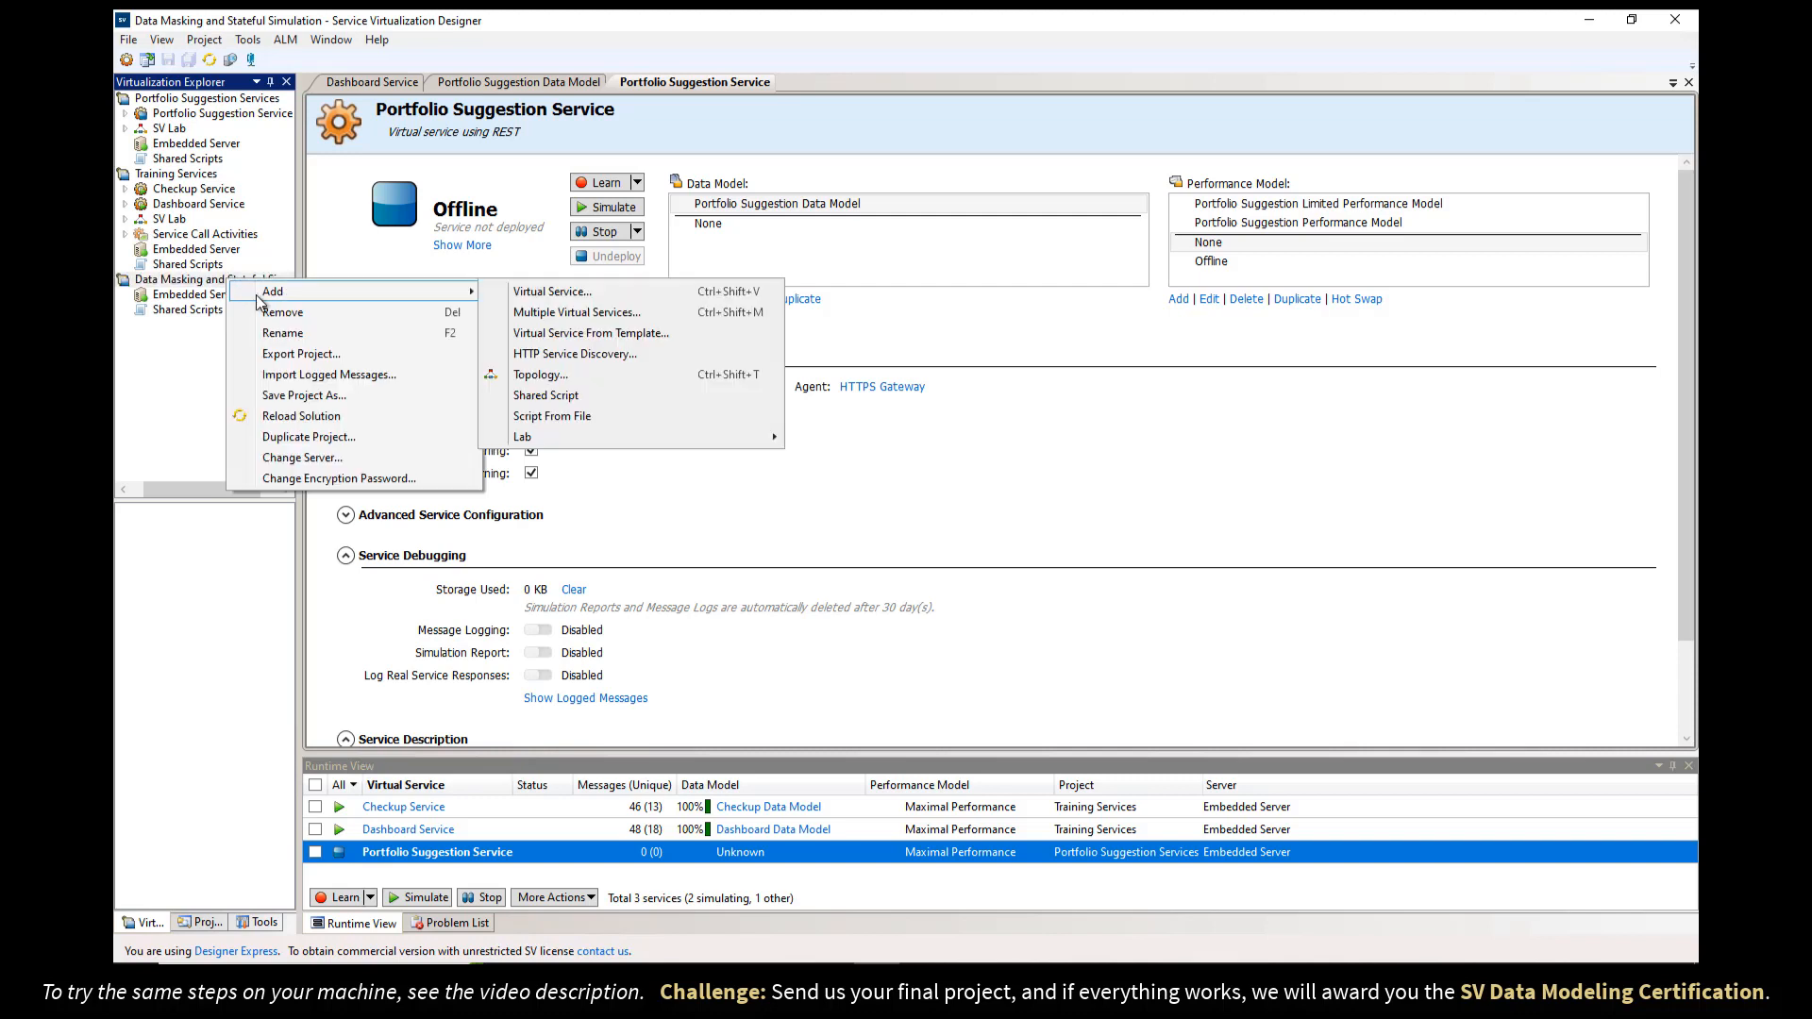
left_click(517, 293)
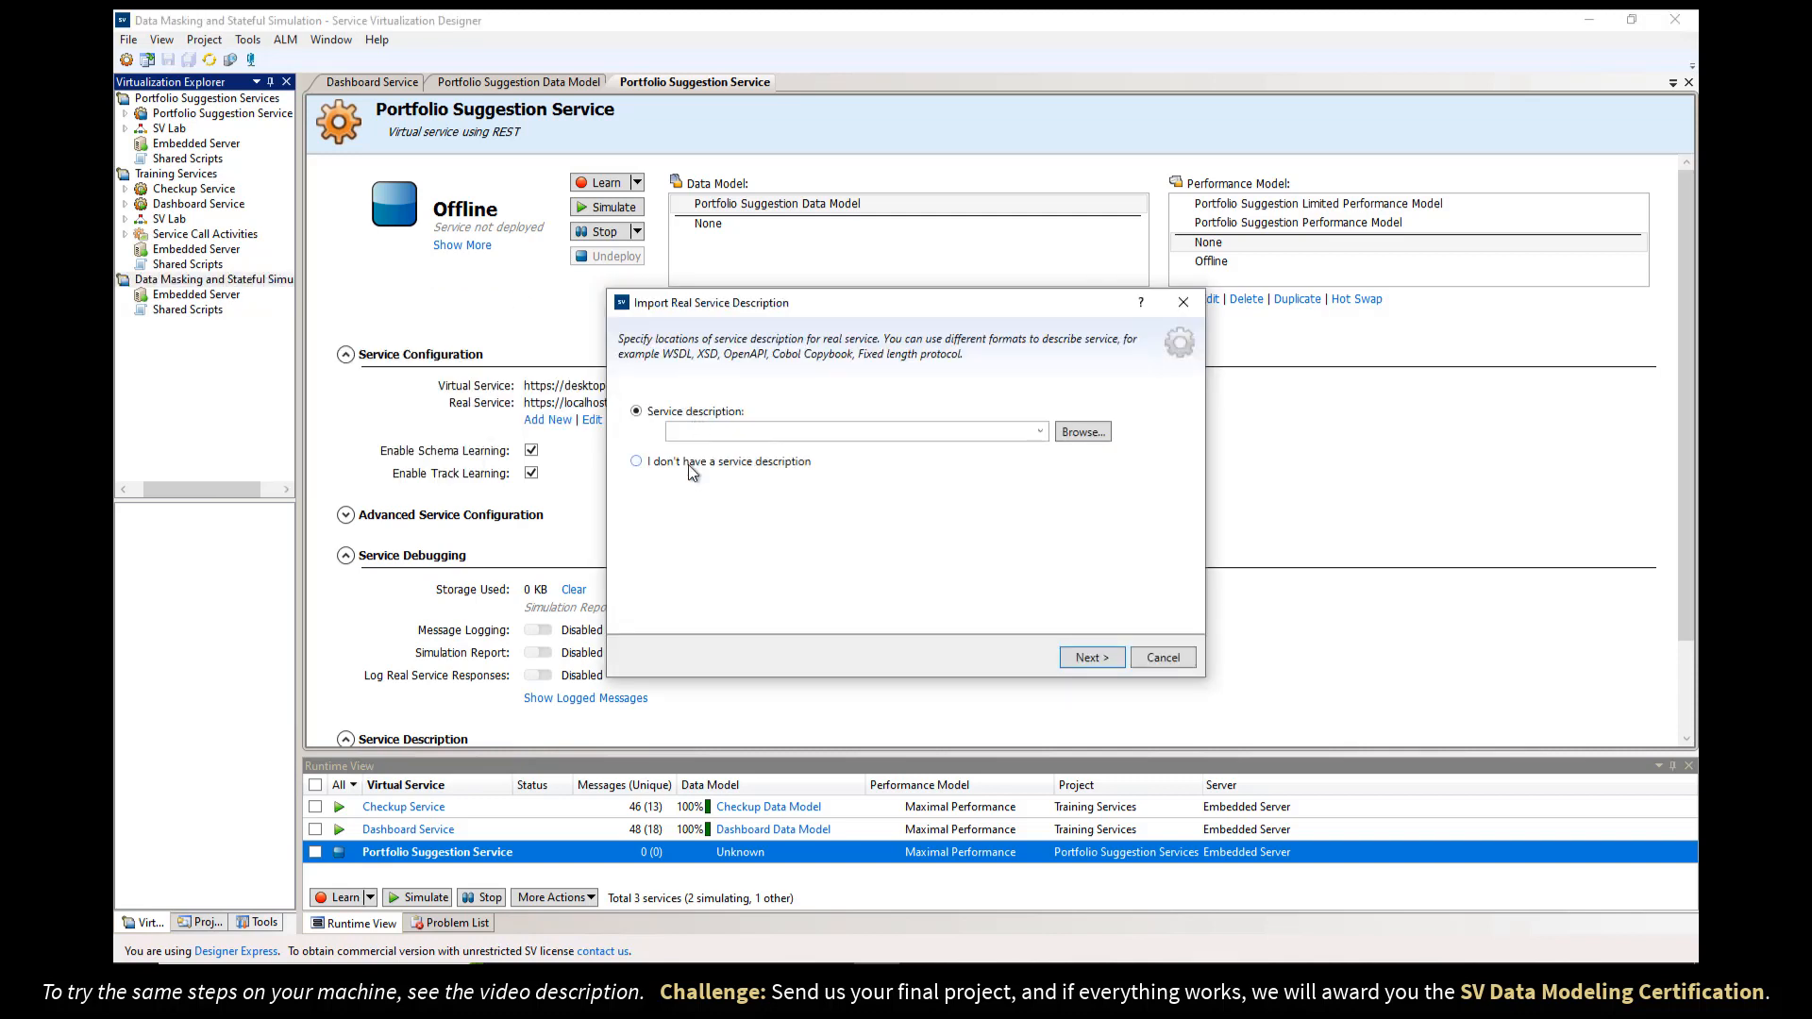
left_click(688, 464)
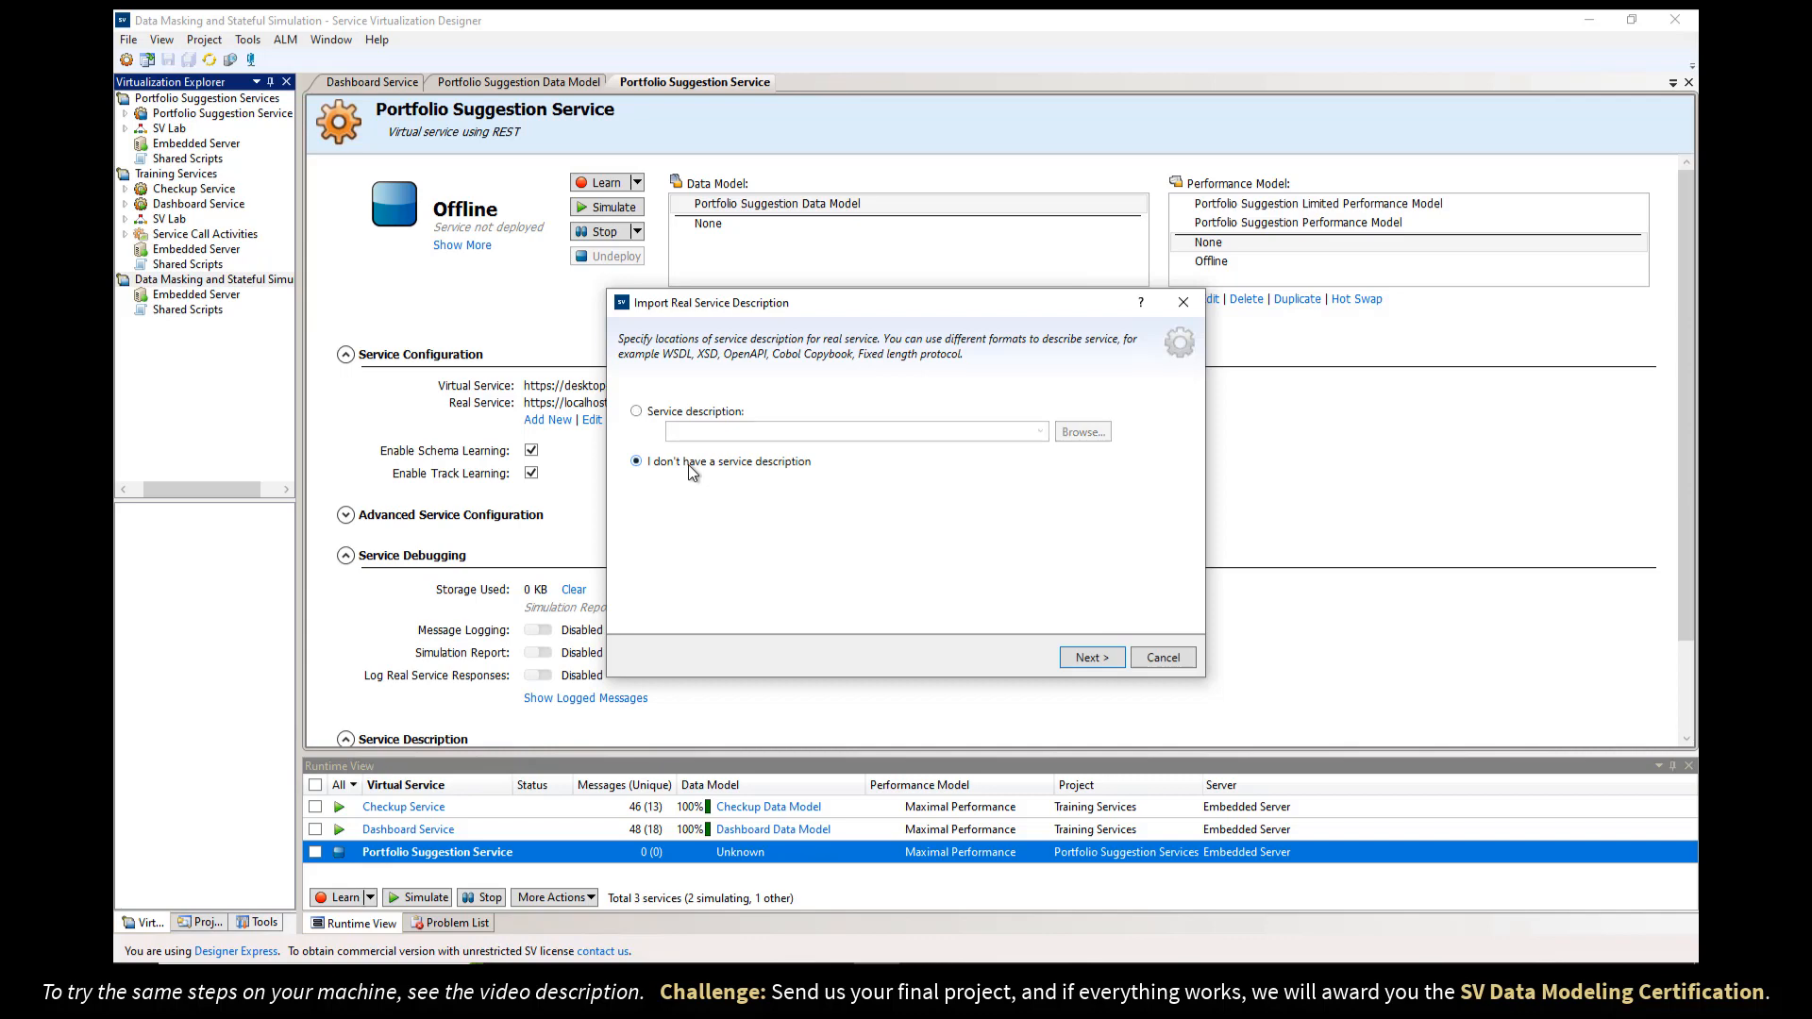
left_click(1091, 658)
type("res")
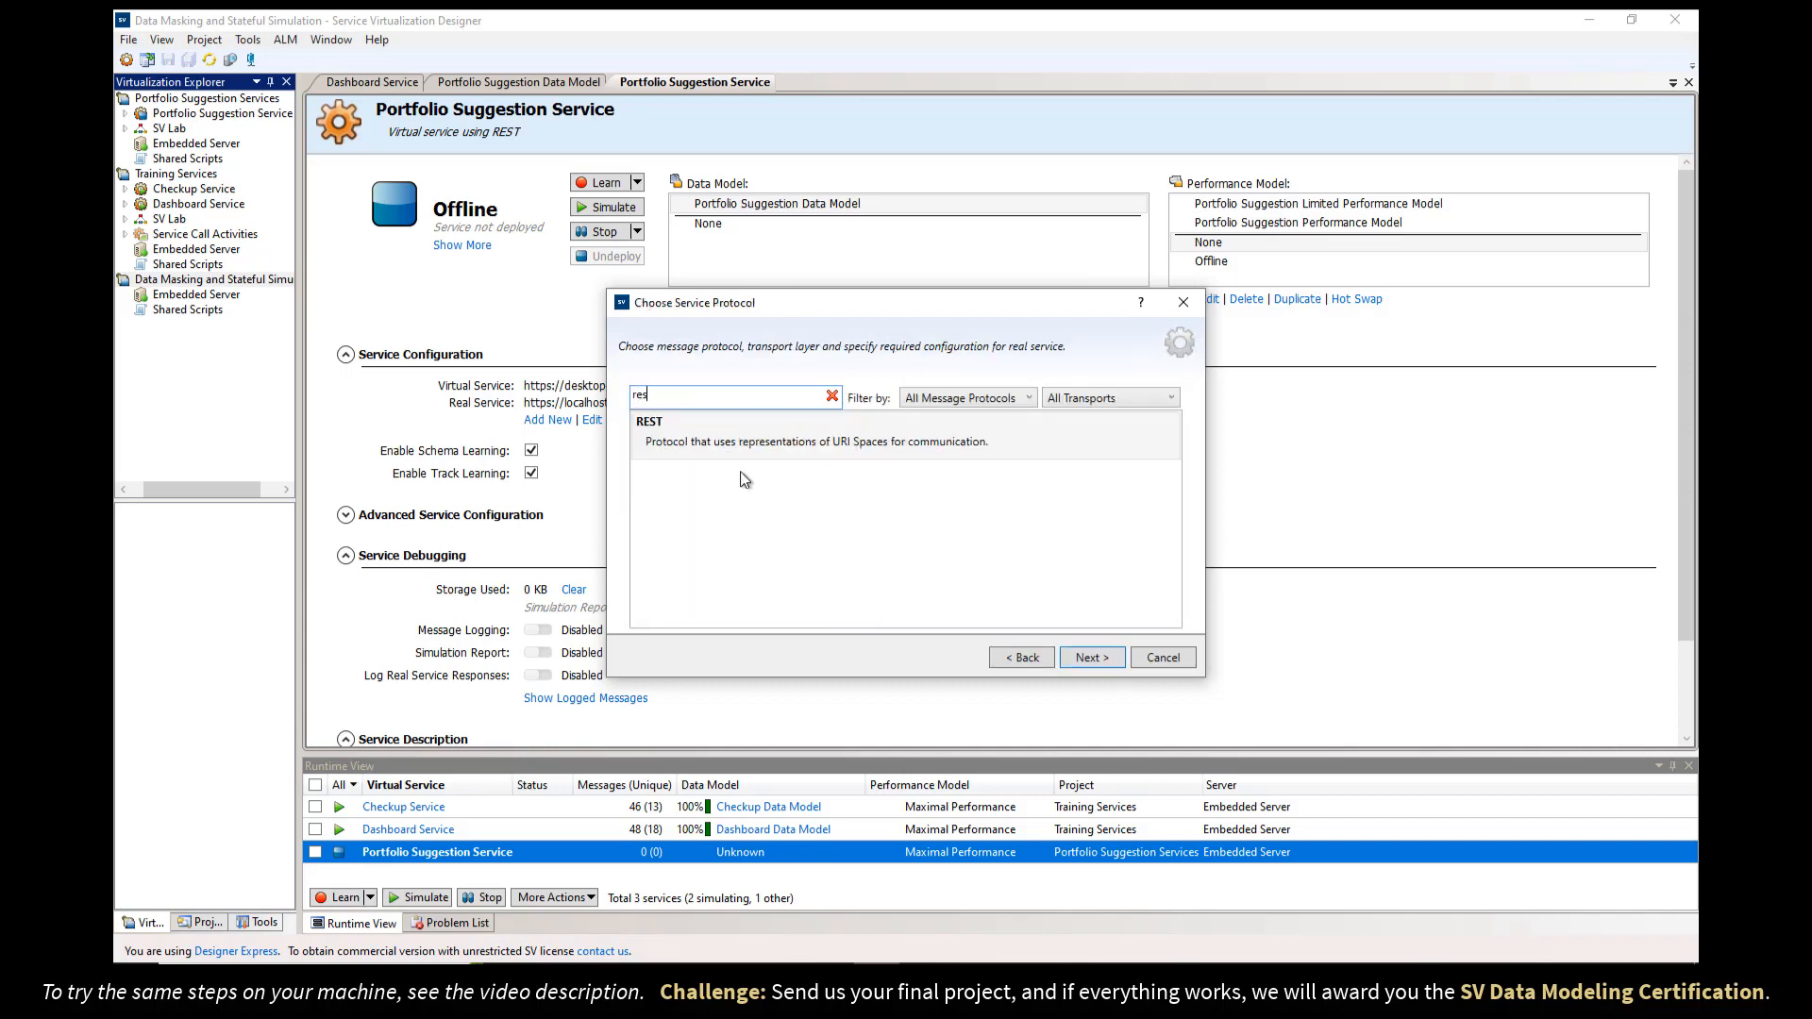
left_click(712, 444)
left_click(1090, 658)
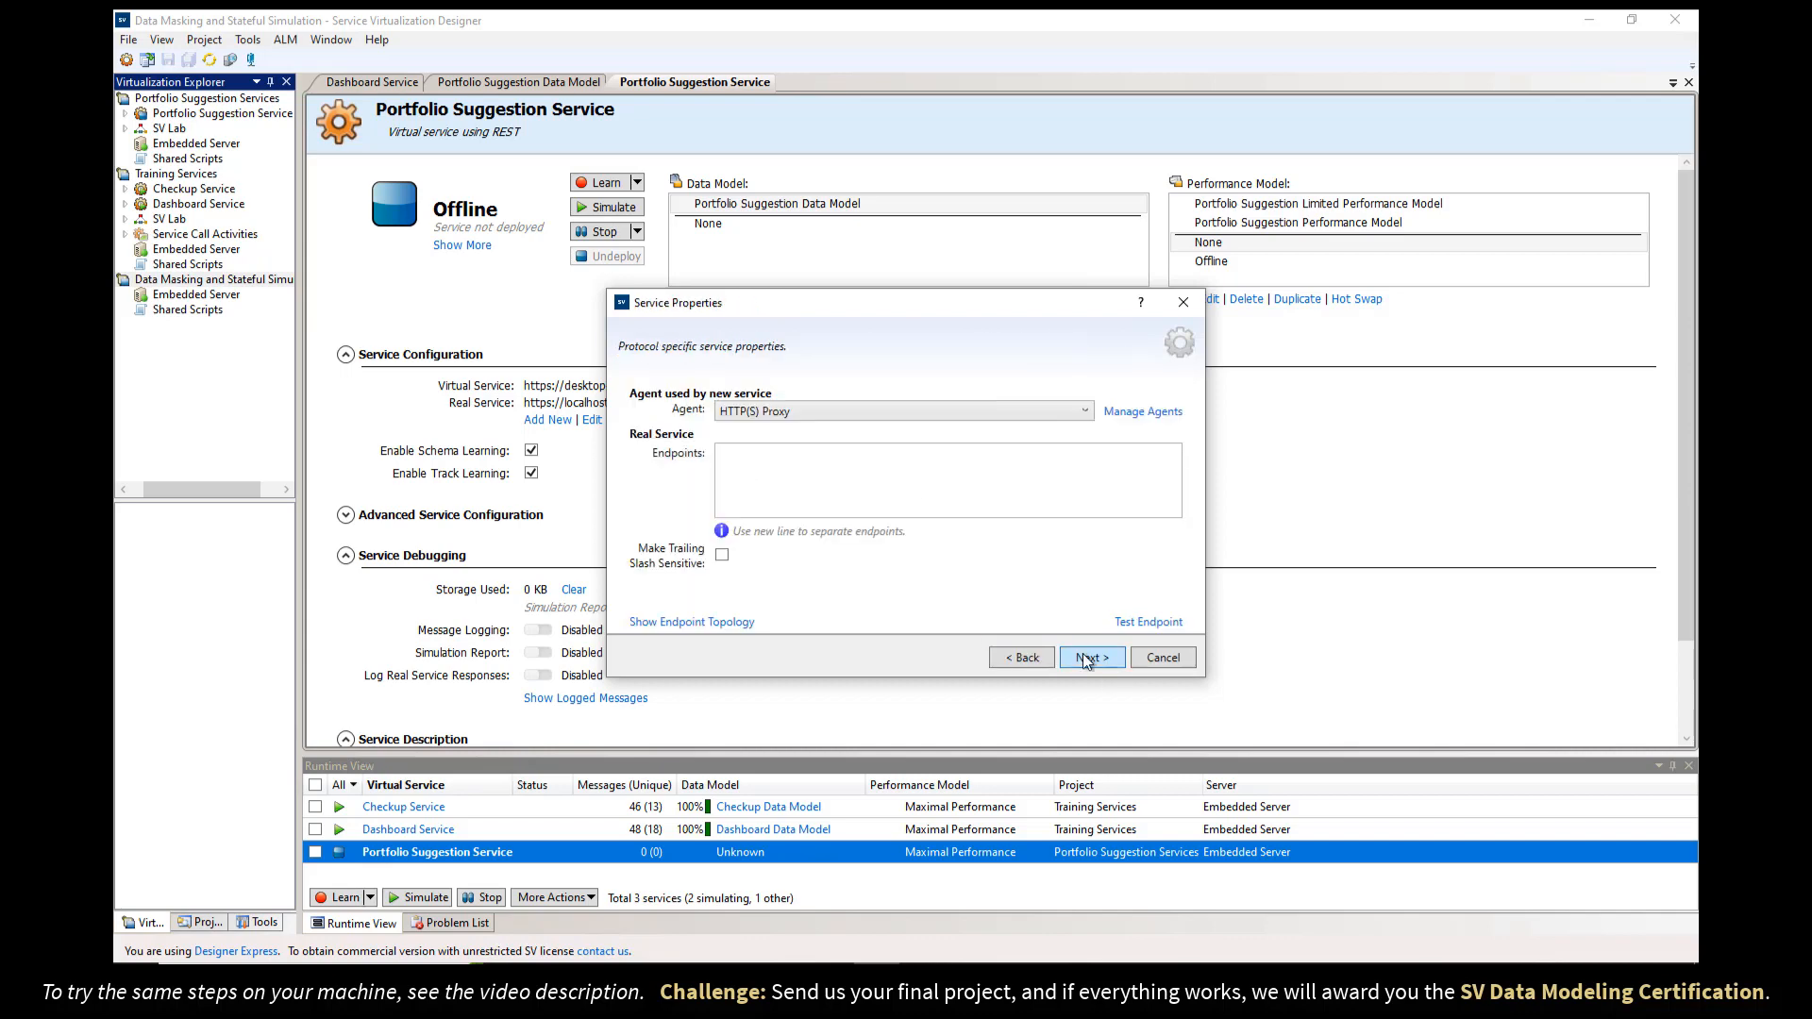
left_click(836, 412)
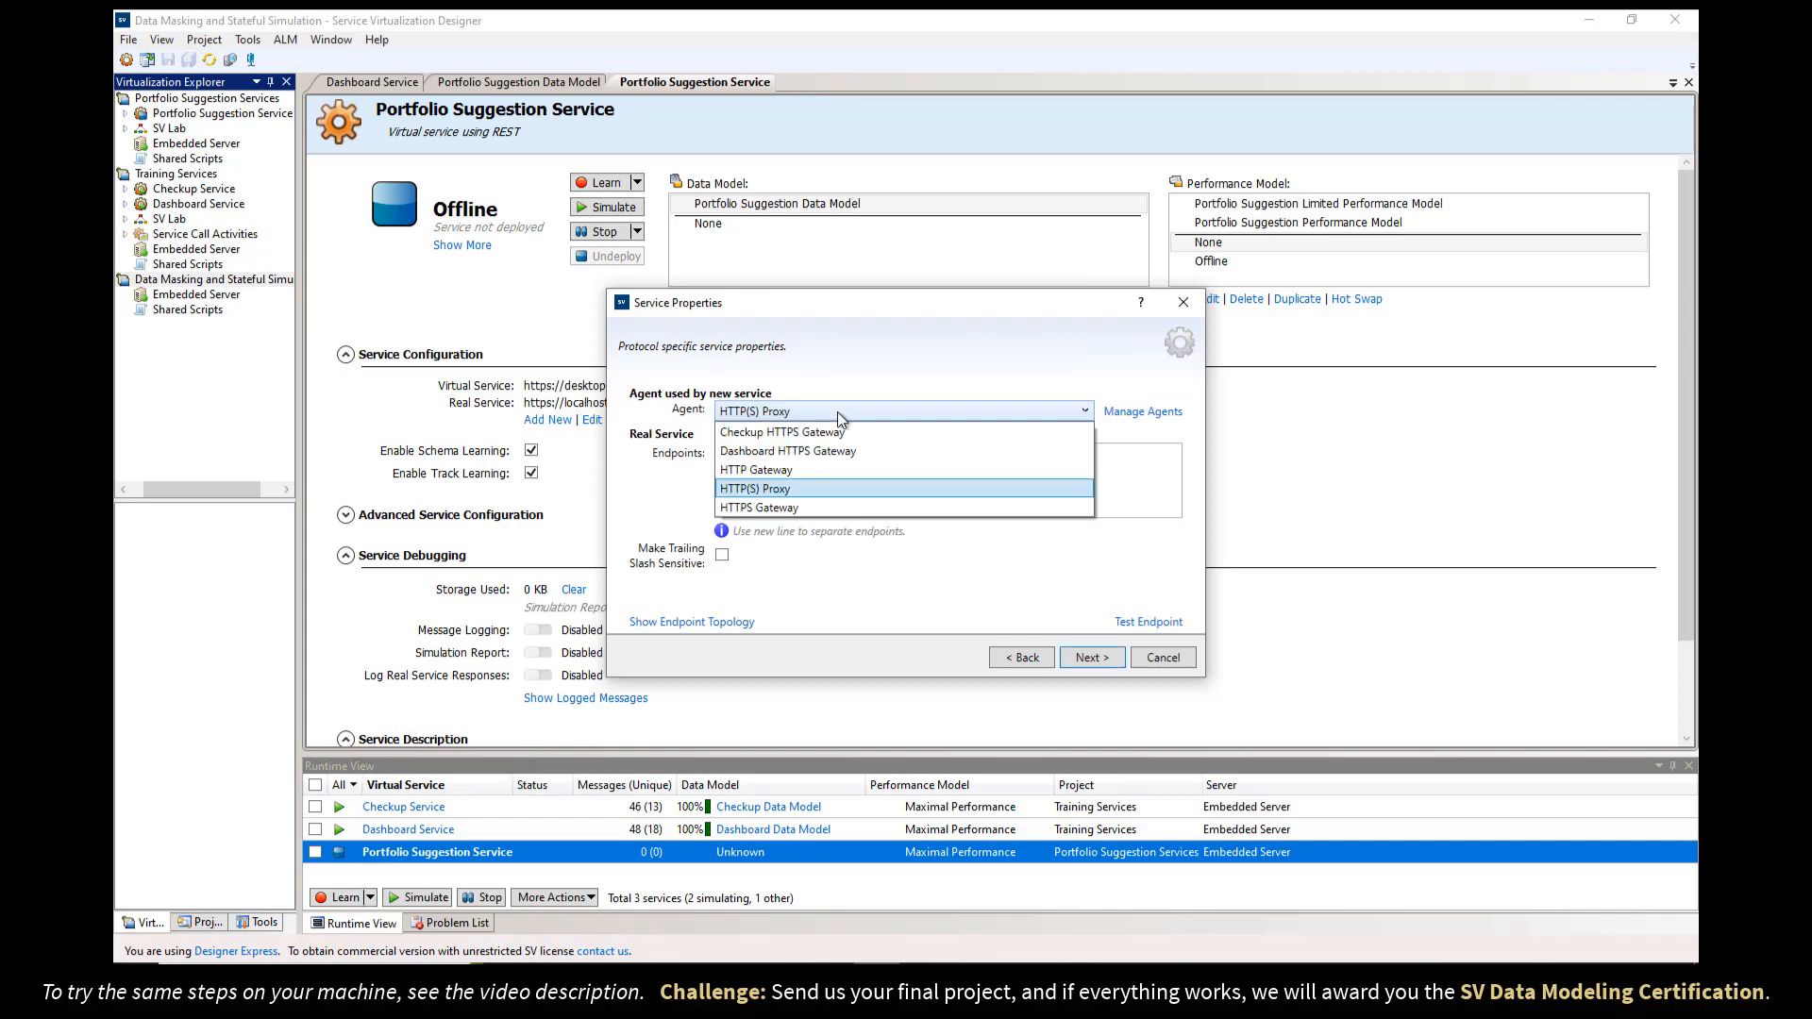
left_click(796, 507)
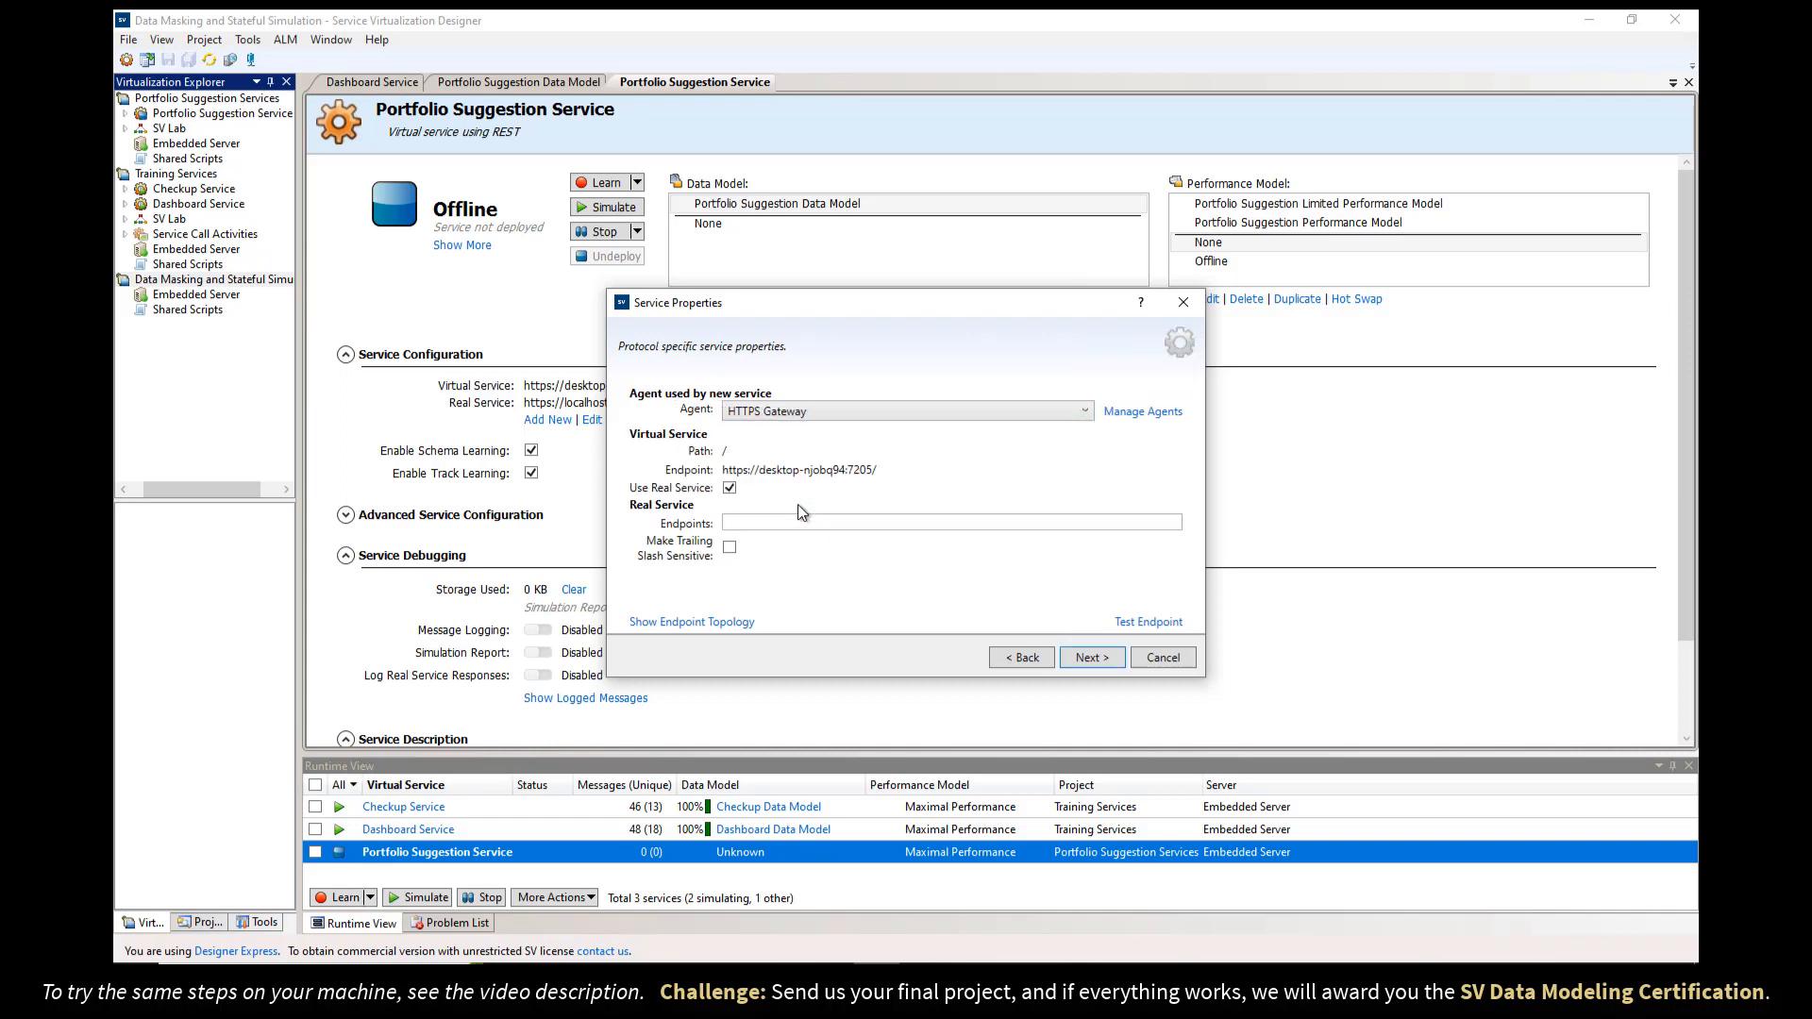
left_click(731, 521)
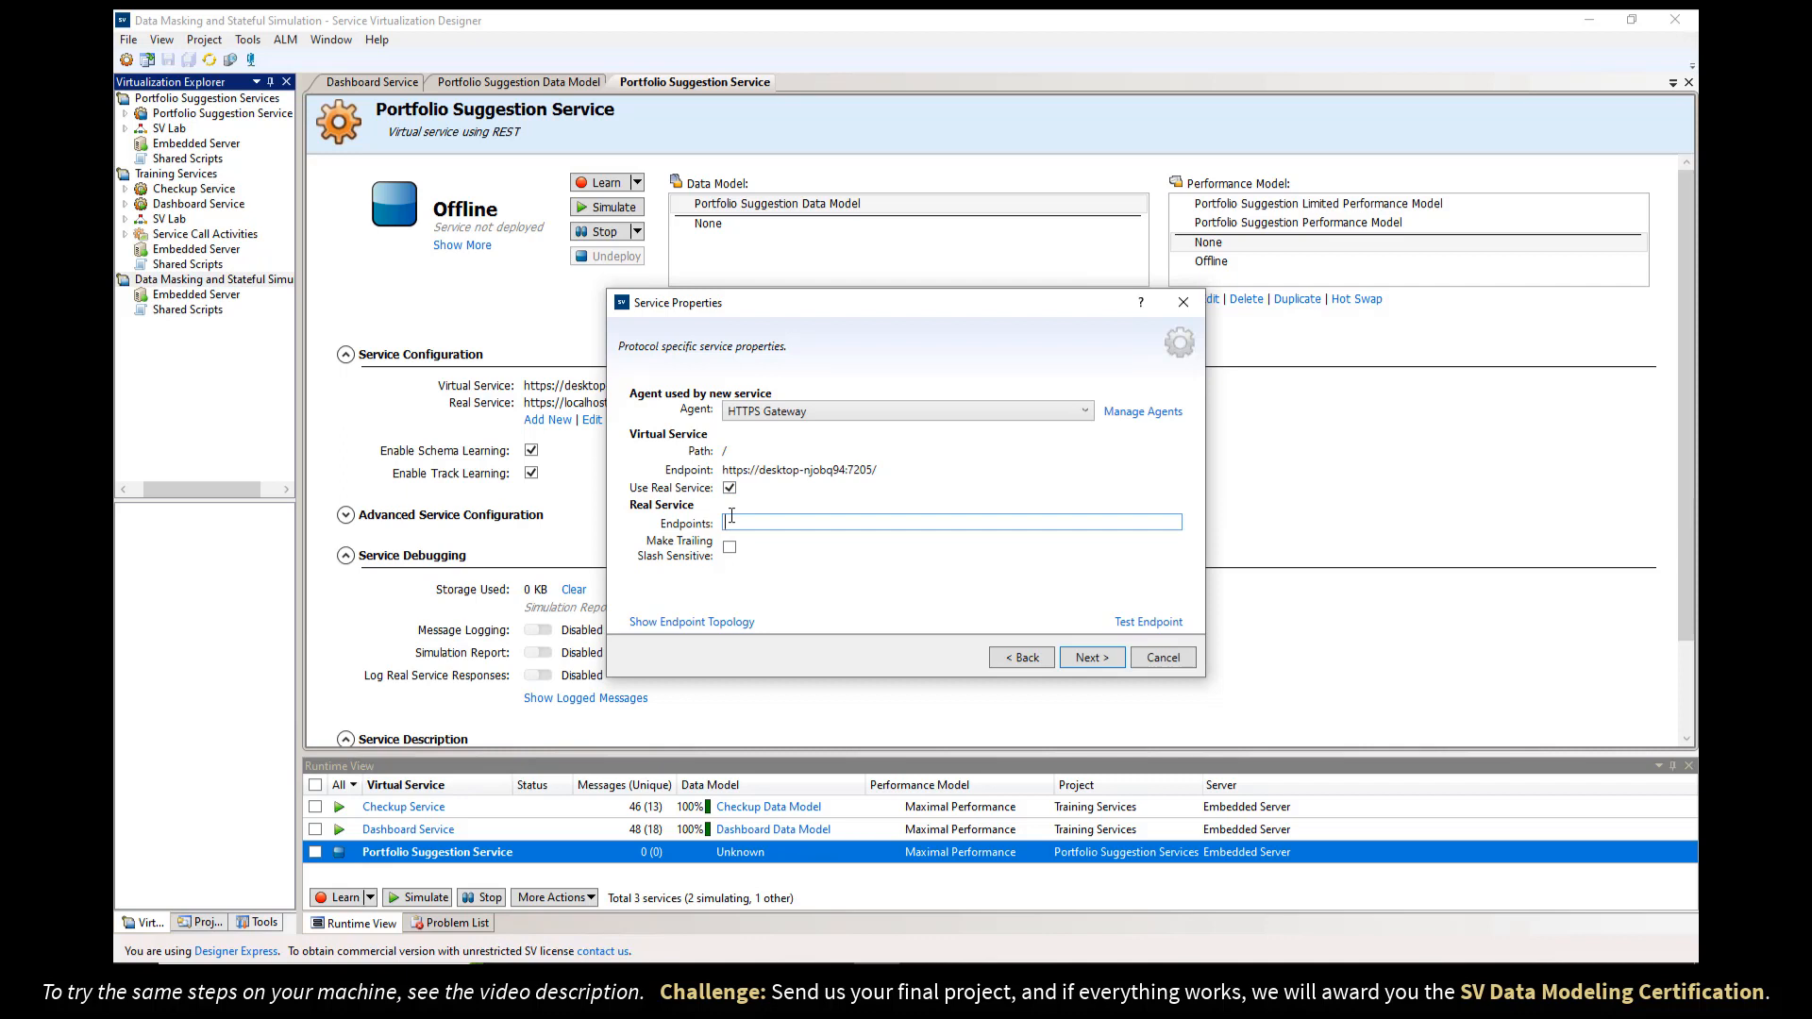
key("ctrl+v")
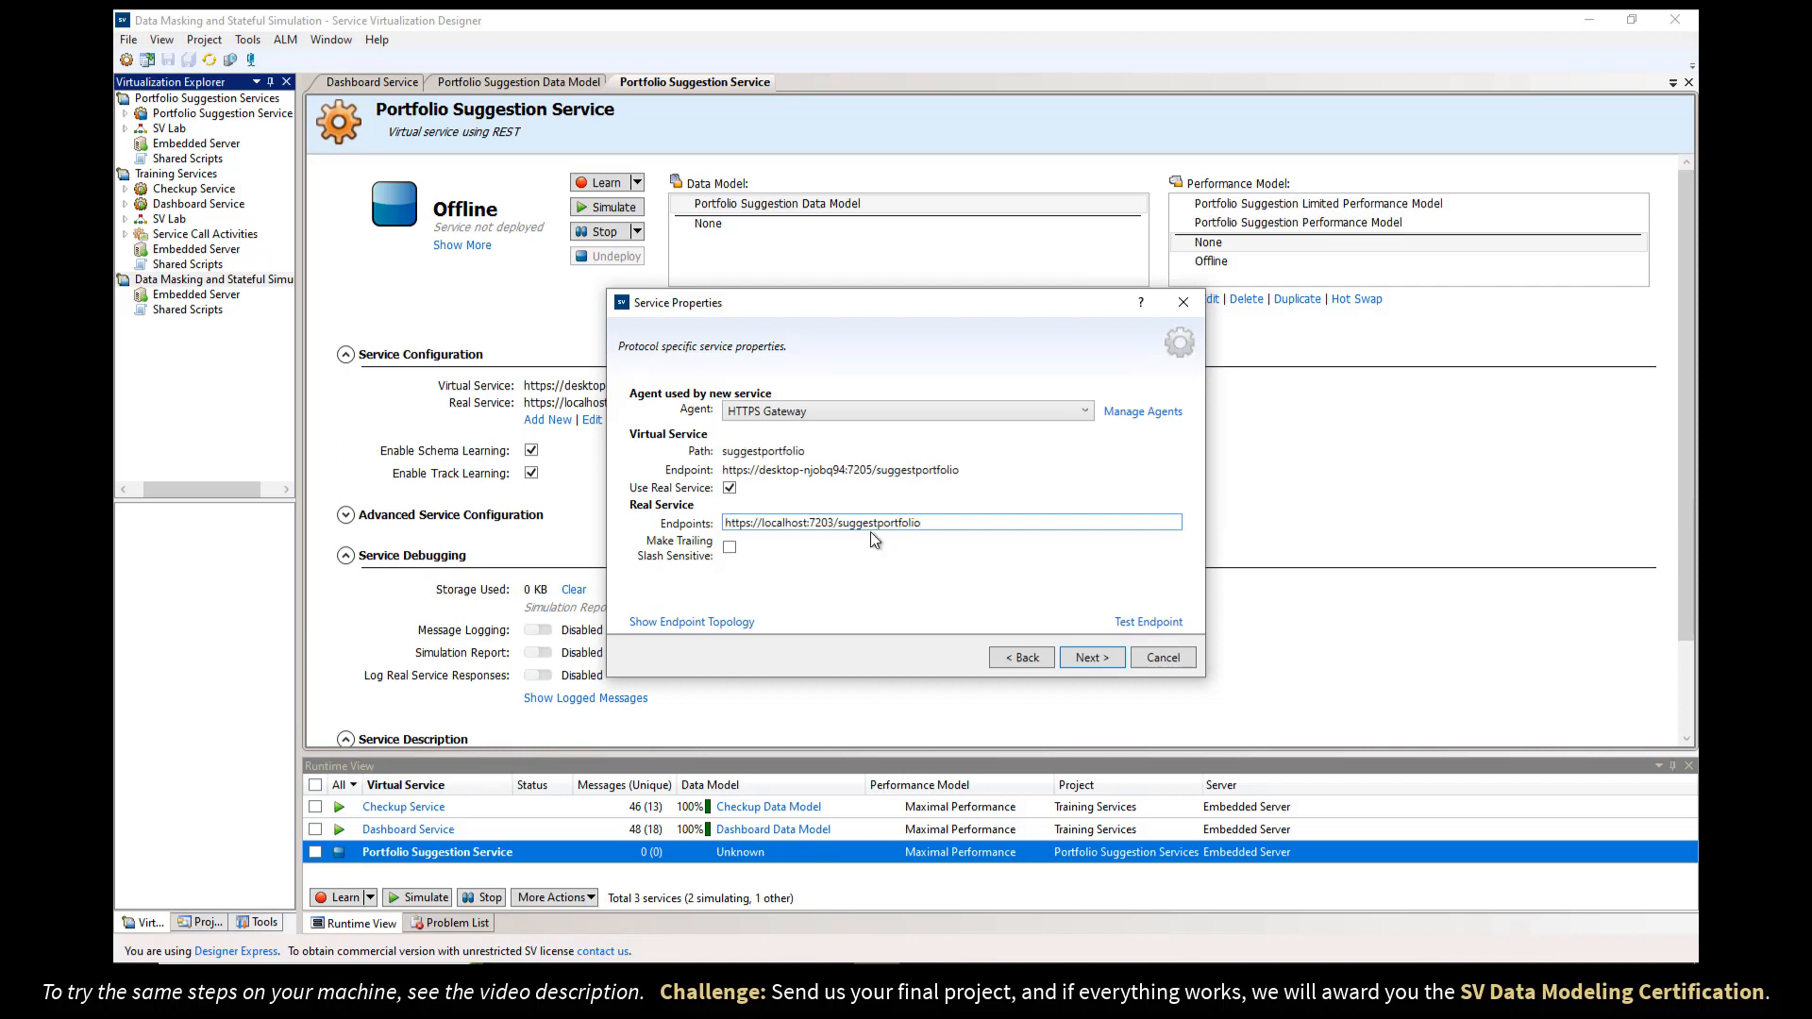
left_click(1092, 657)
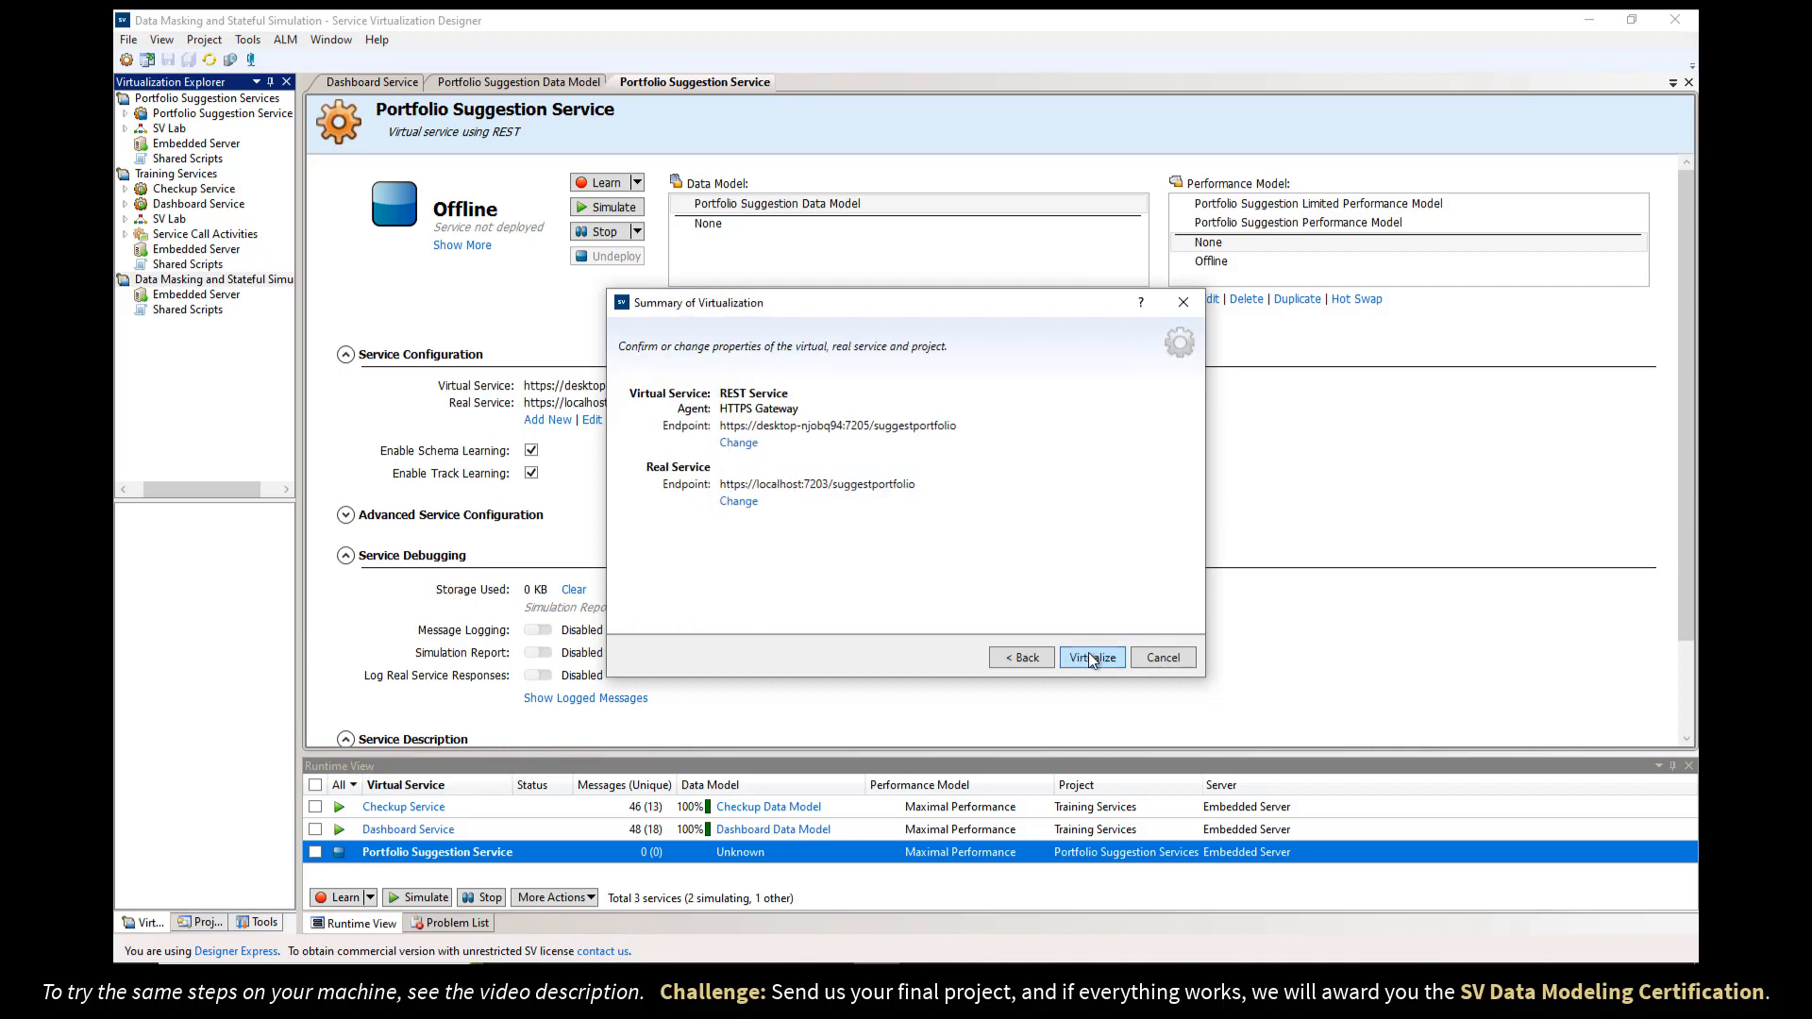
- Rename the new virtual service as "Portfolio Suggestion Service" and save the change
left_click(743, 443)
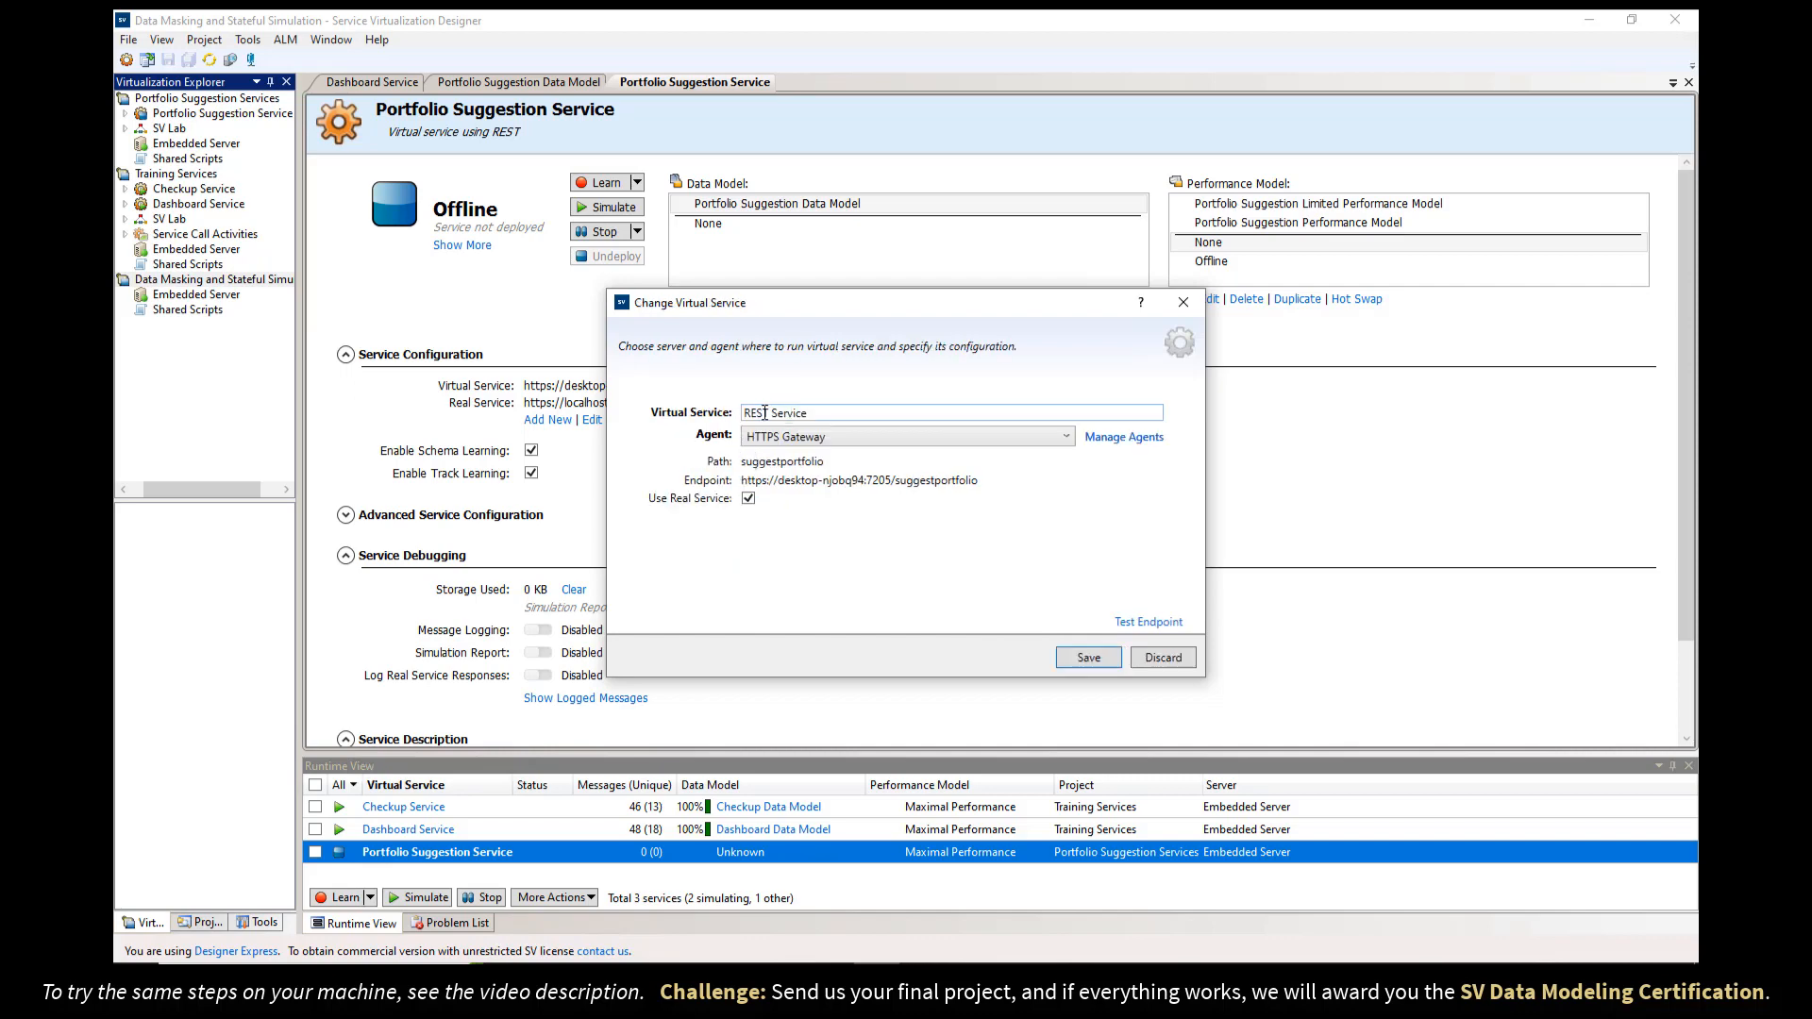
triple_click(764, 412)
type("Portfolio ")
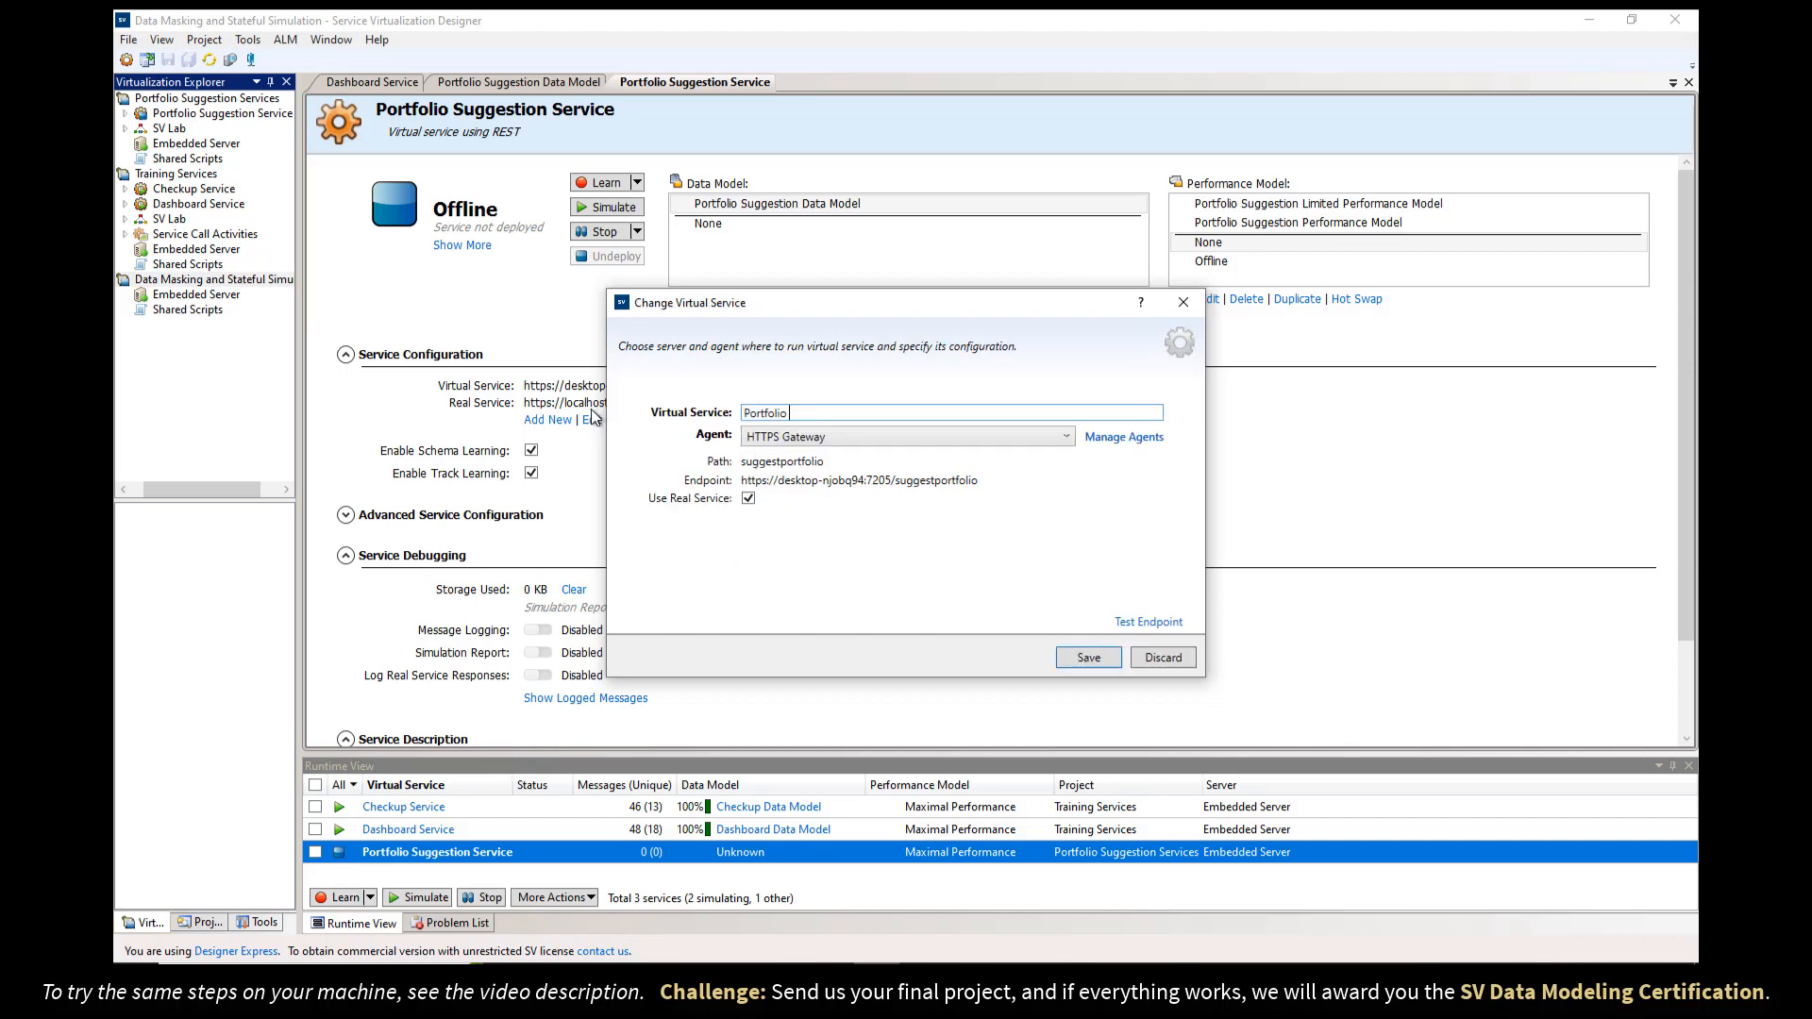
type("Suggestion Service")
left_click(1087, 658)
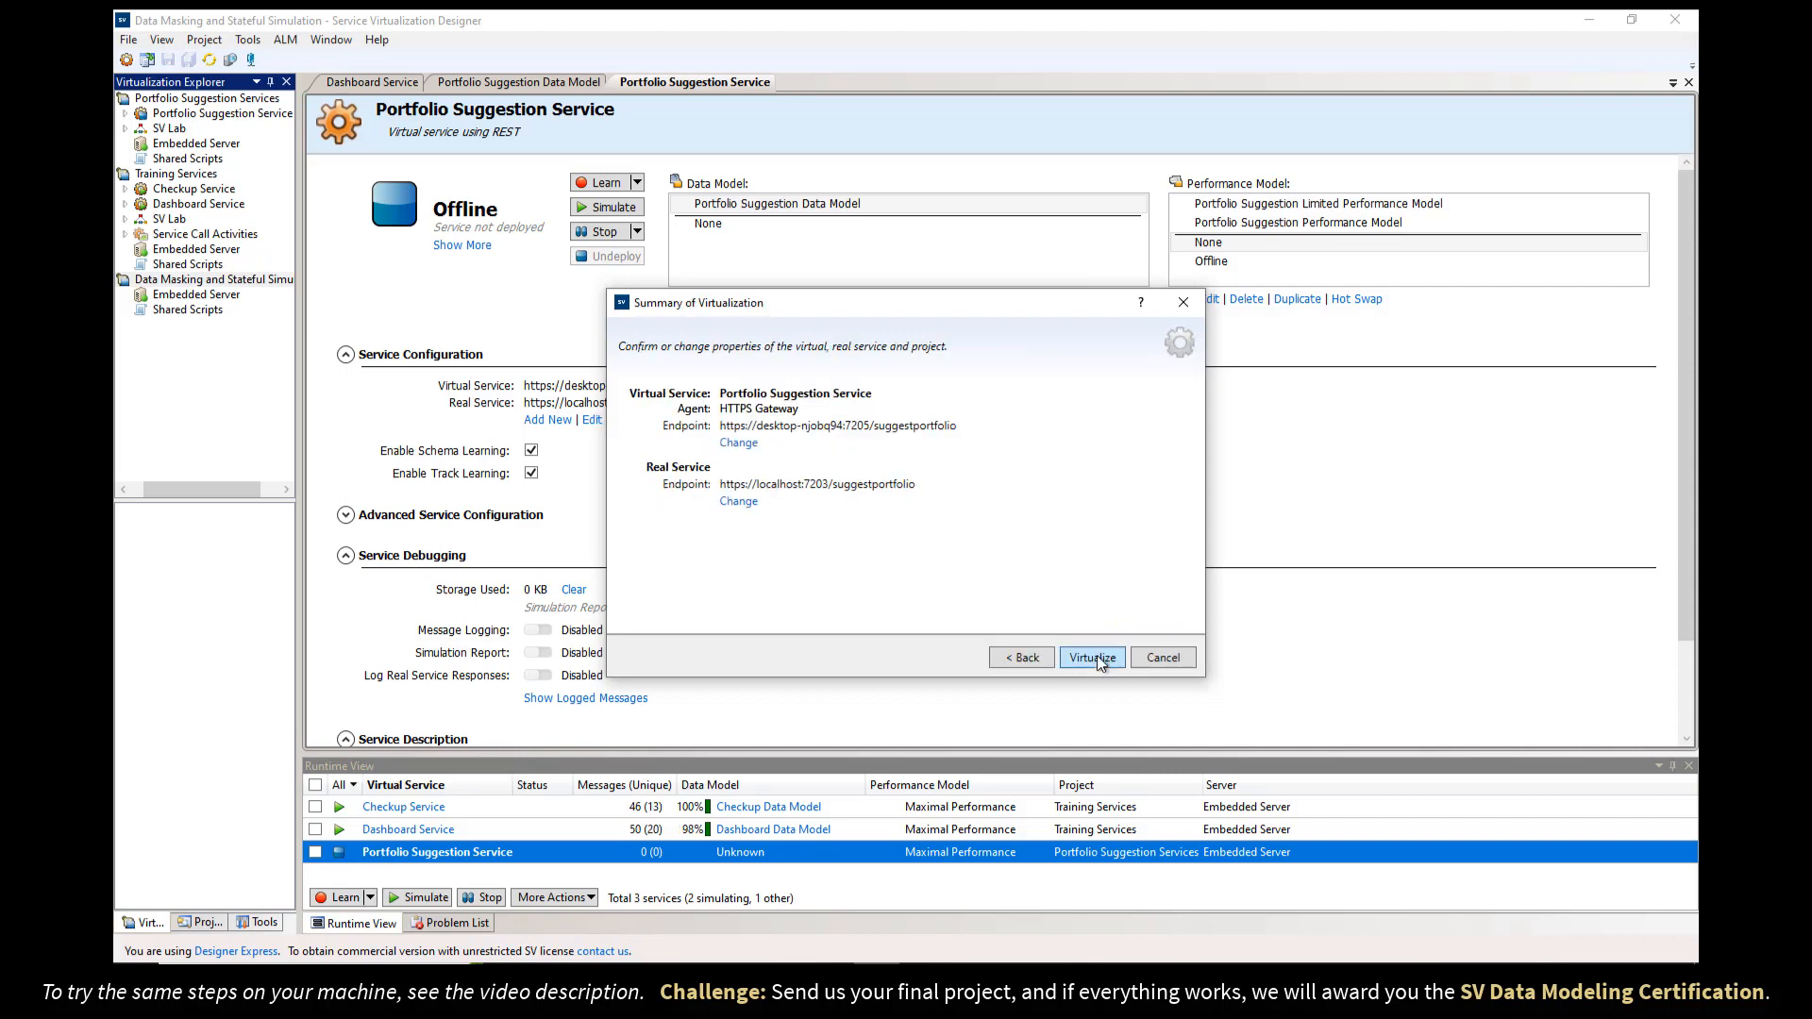
- Virtualize the new Portfolio Suggestion Service with the summarized settings and close the client reconfiguration instructions
left_click(1093, 658)
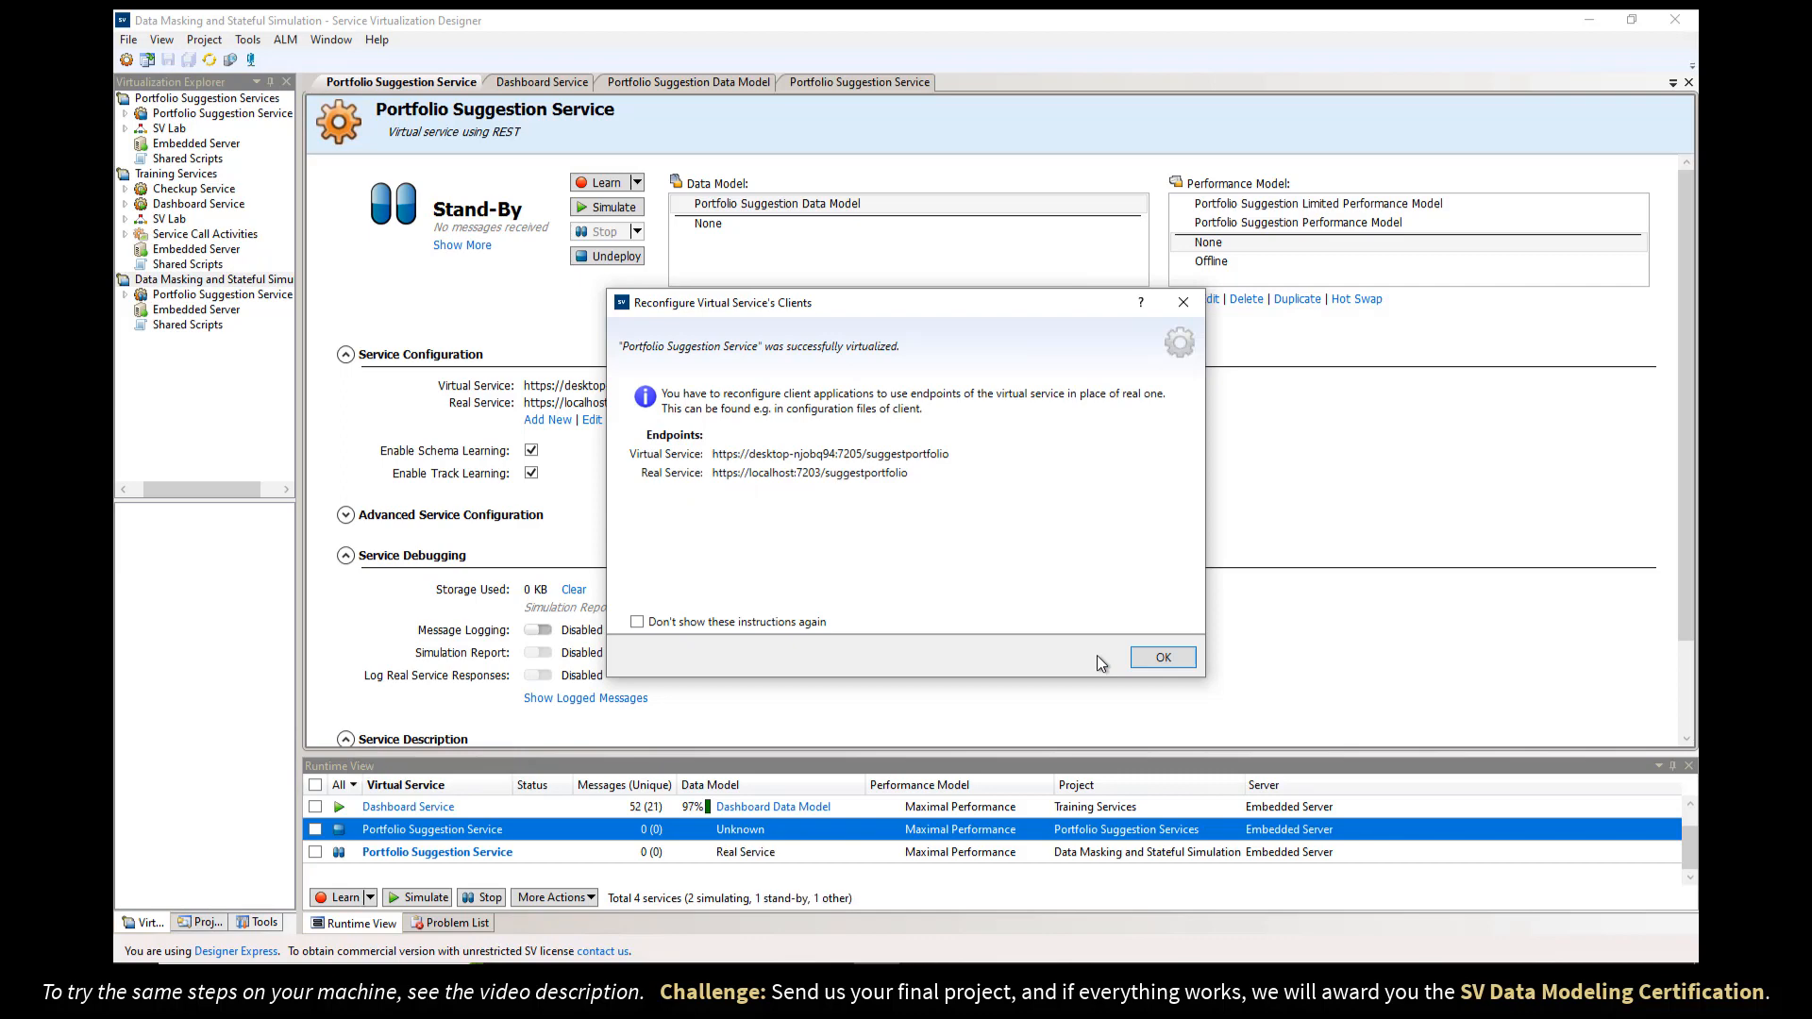
left_click(1164, 657)
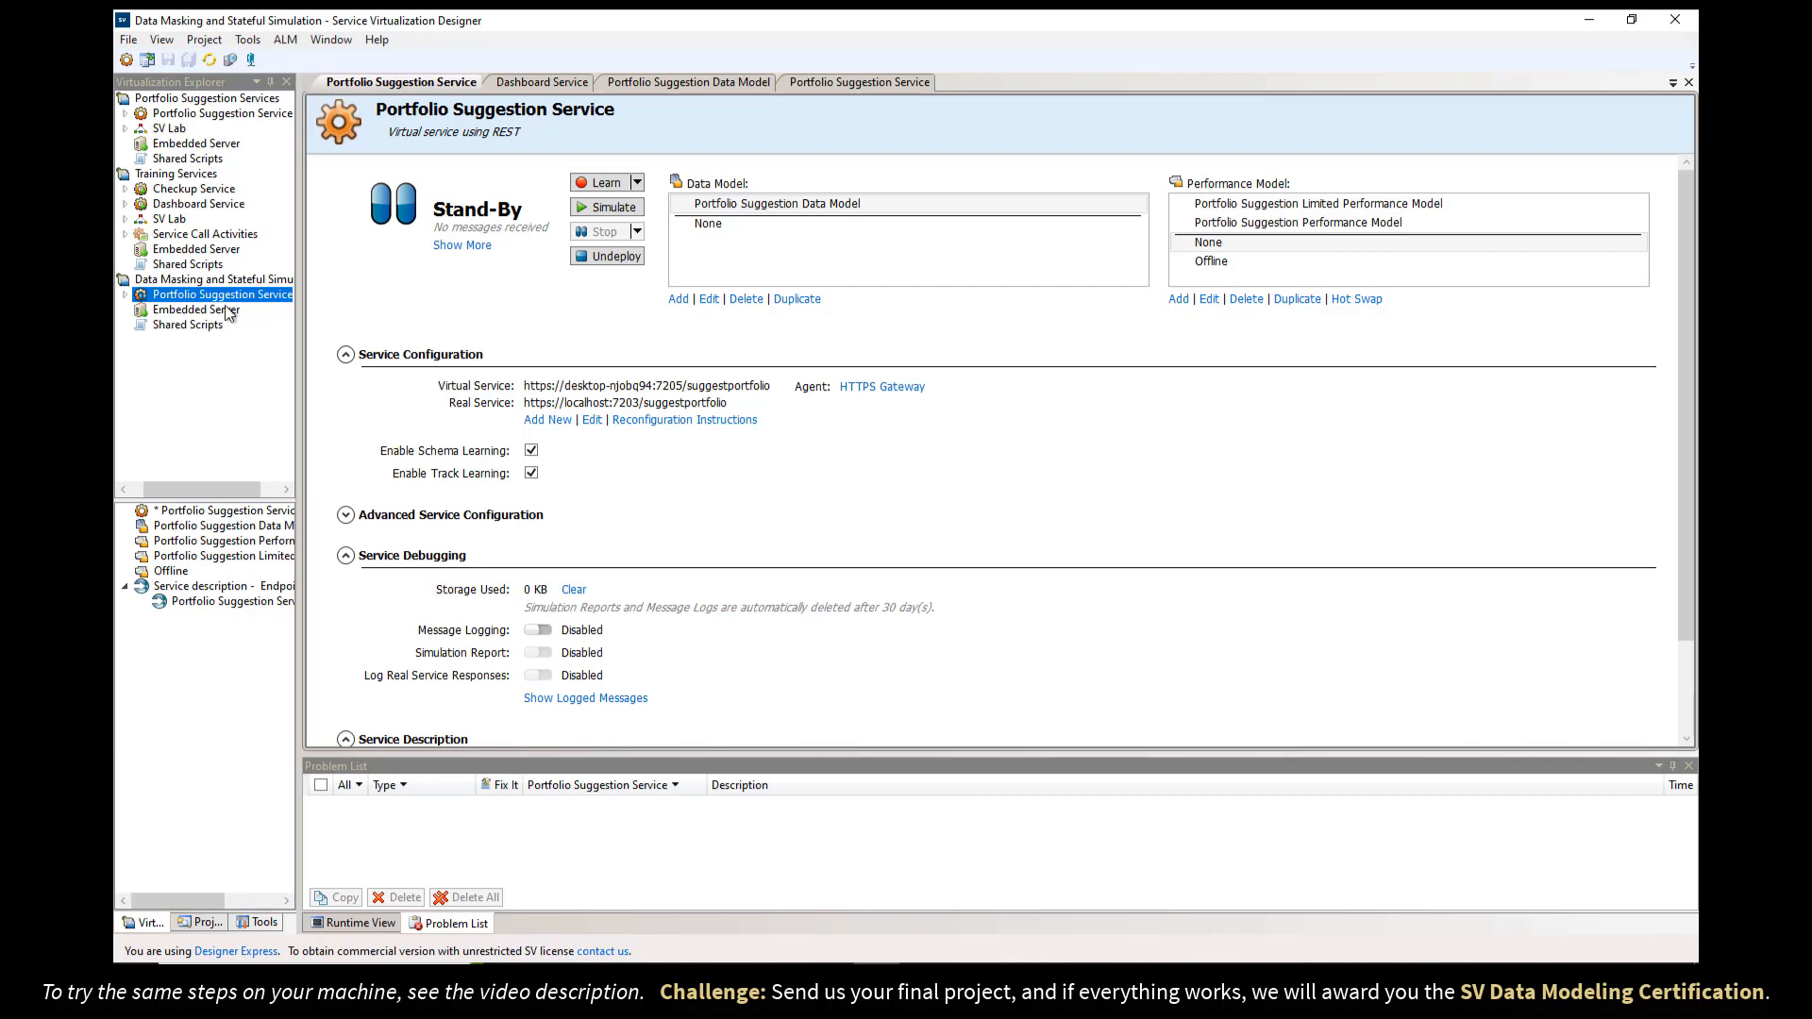
- Try to simulate the original Portfolio Suggestion Service from the Portfolio Suggestion Services project
double_click(198, 114)
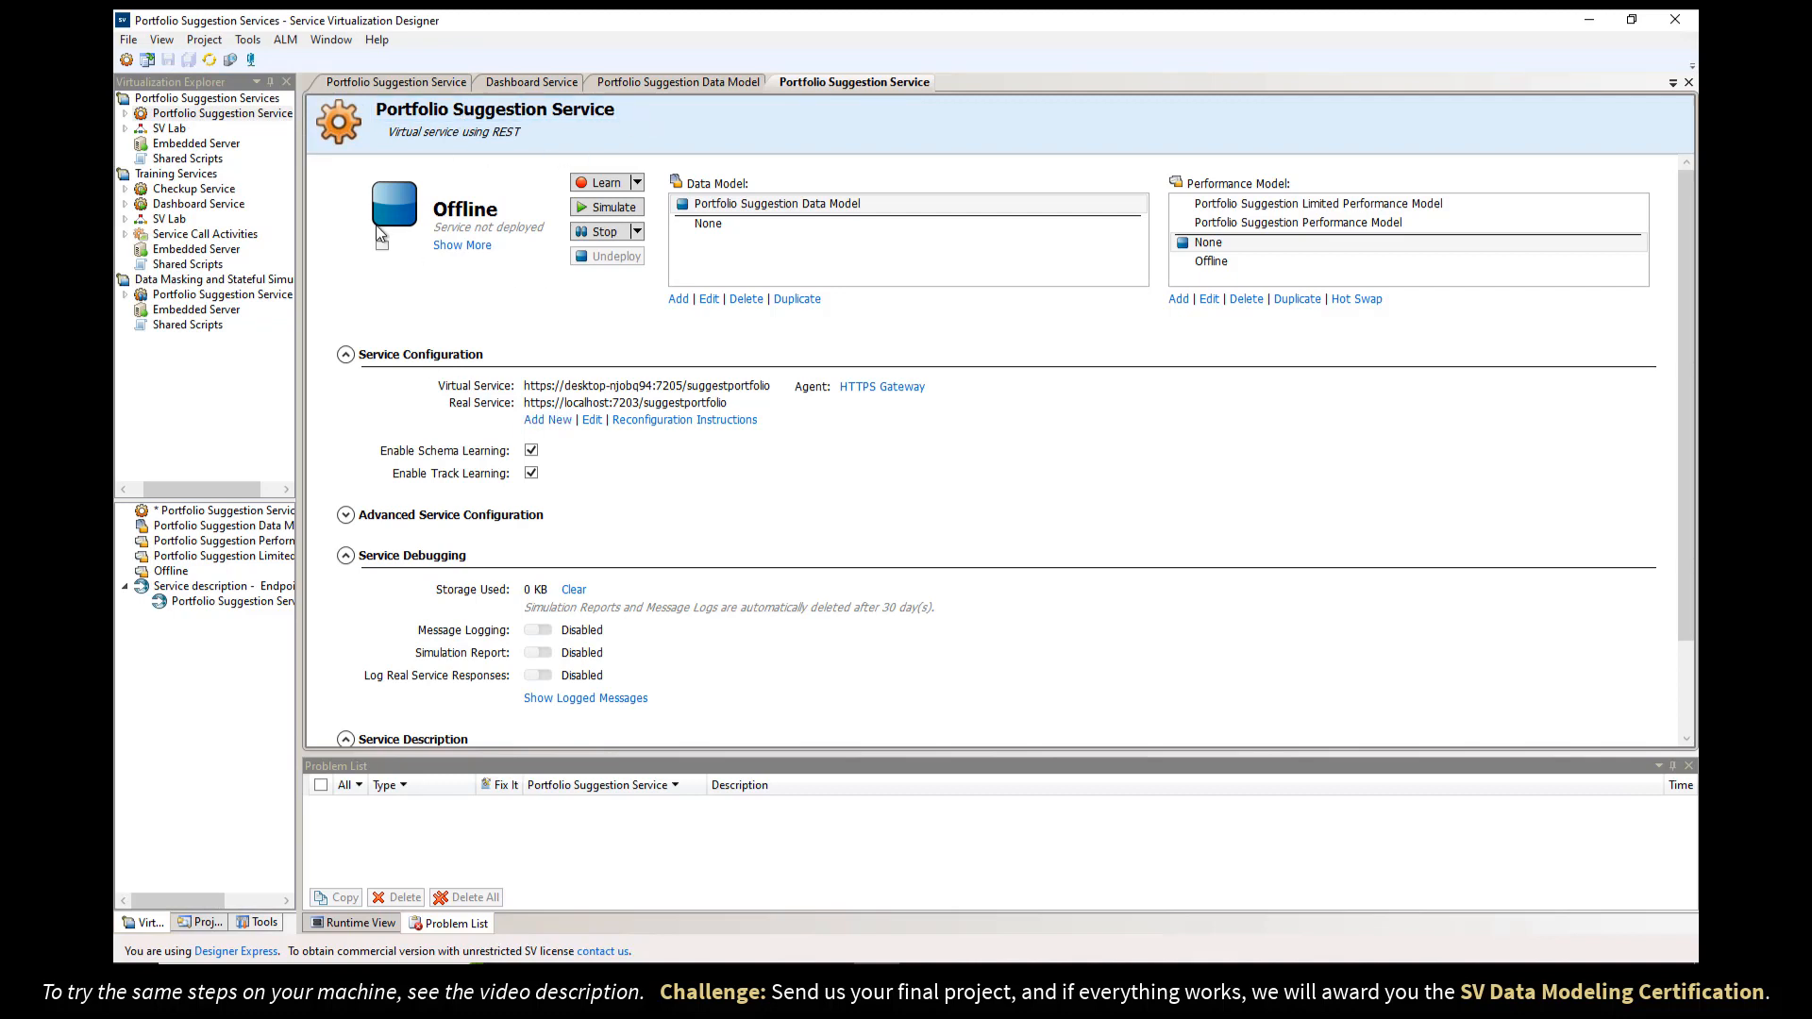
left_click(604, 207)
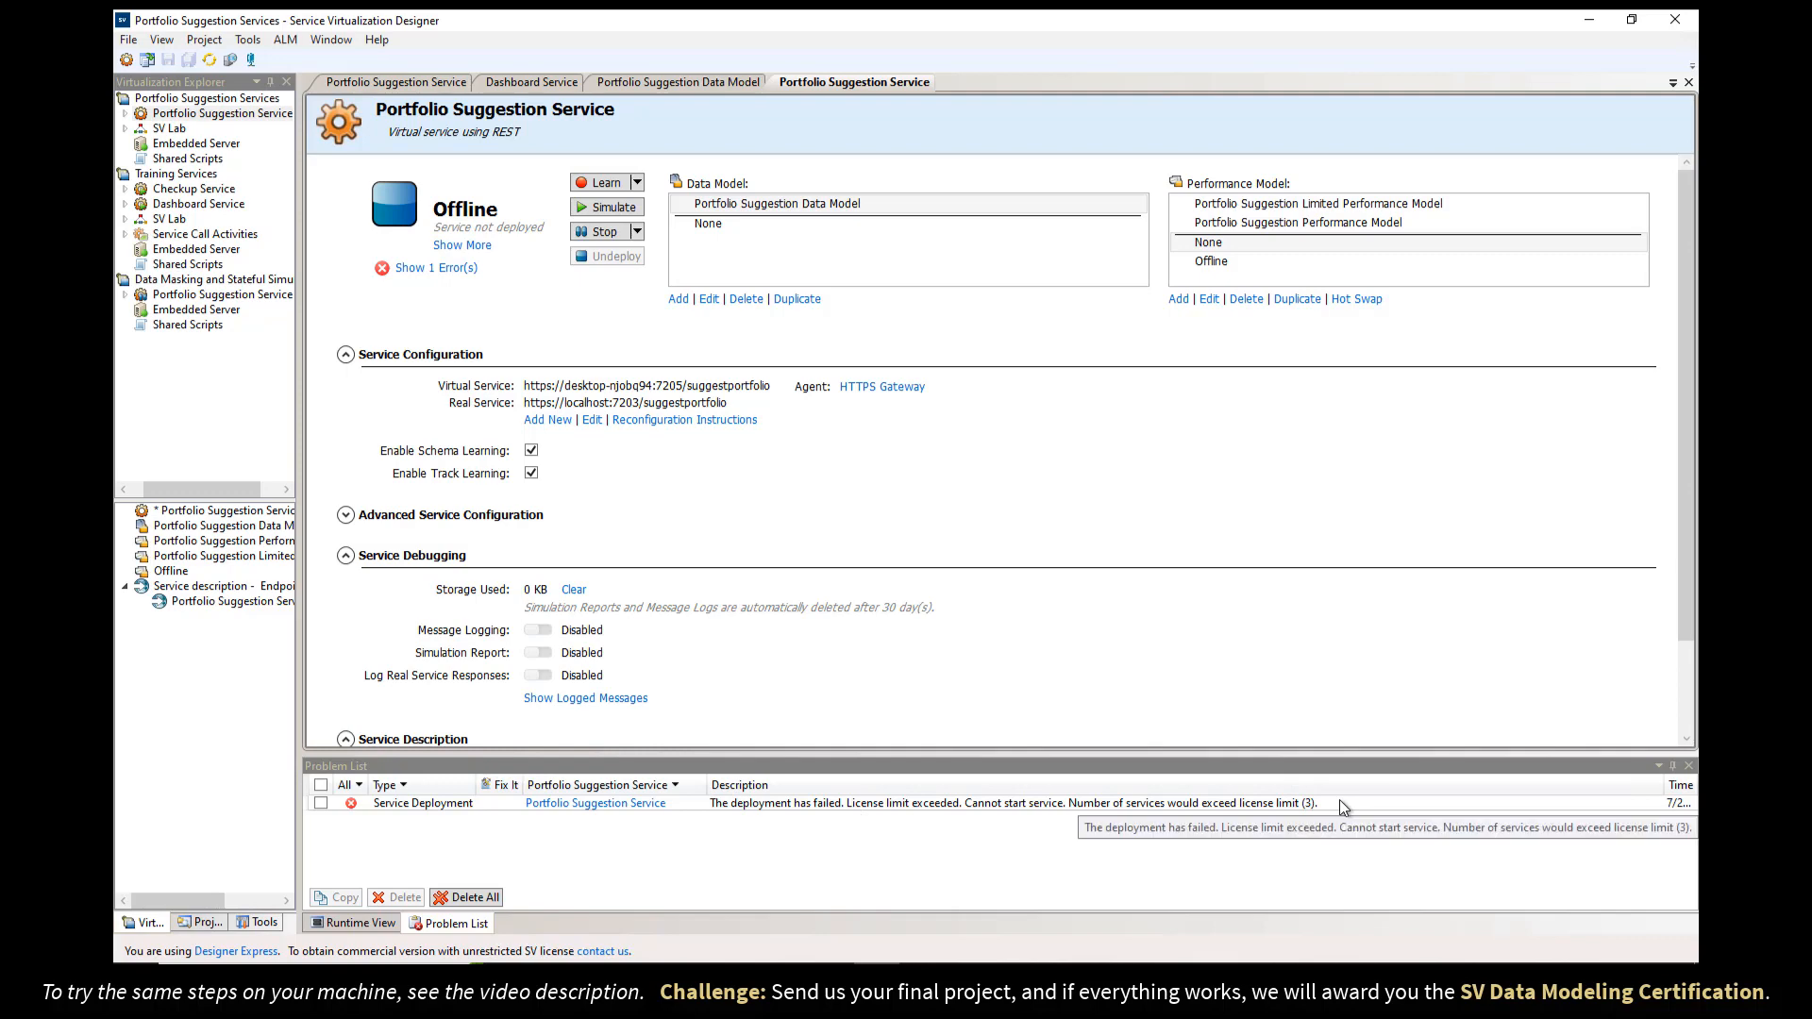
- Undeploy the Dashboard Service, retry simulating the original Portfolio Suggestion Service and expand the reported deployment error
double_click(176, 205)
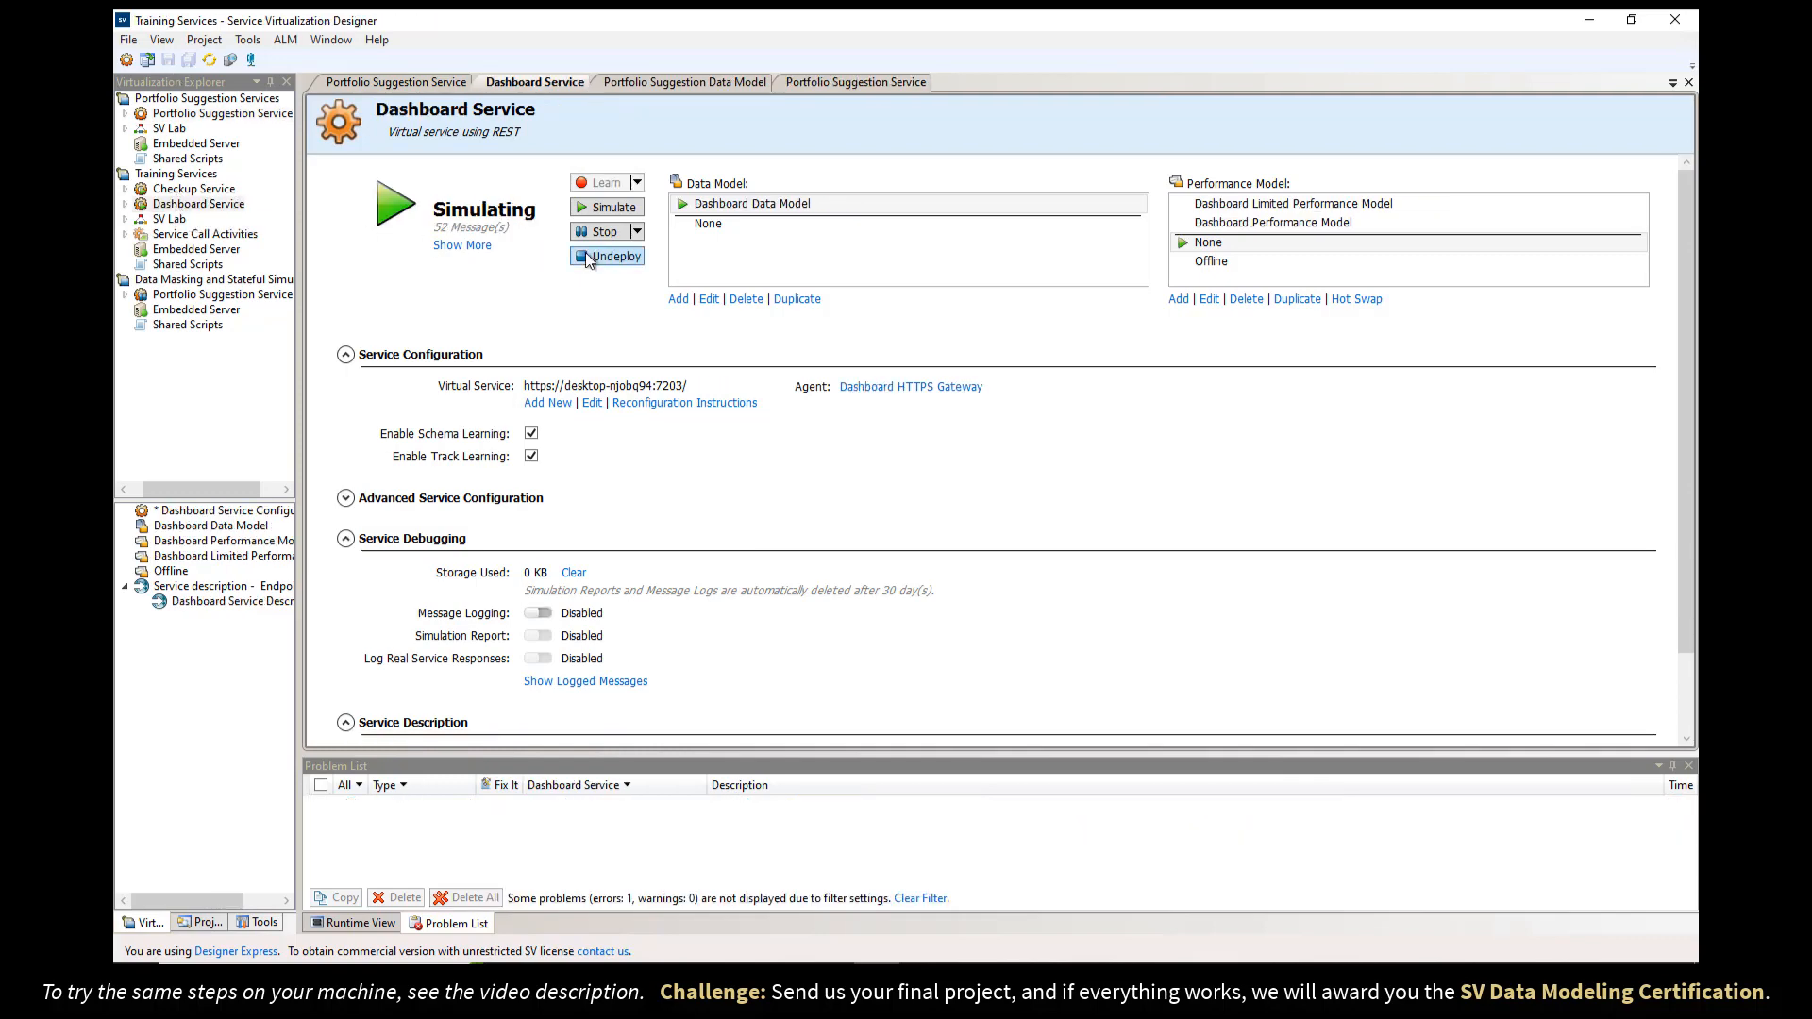
left_click(586, 257)
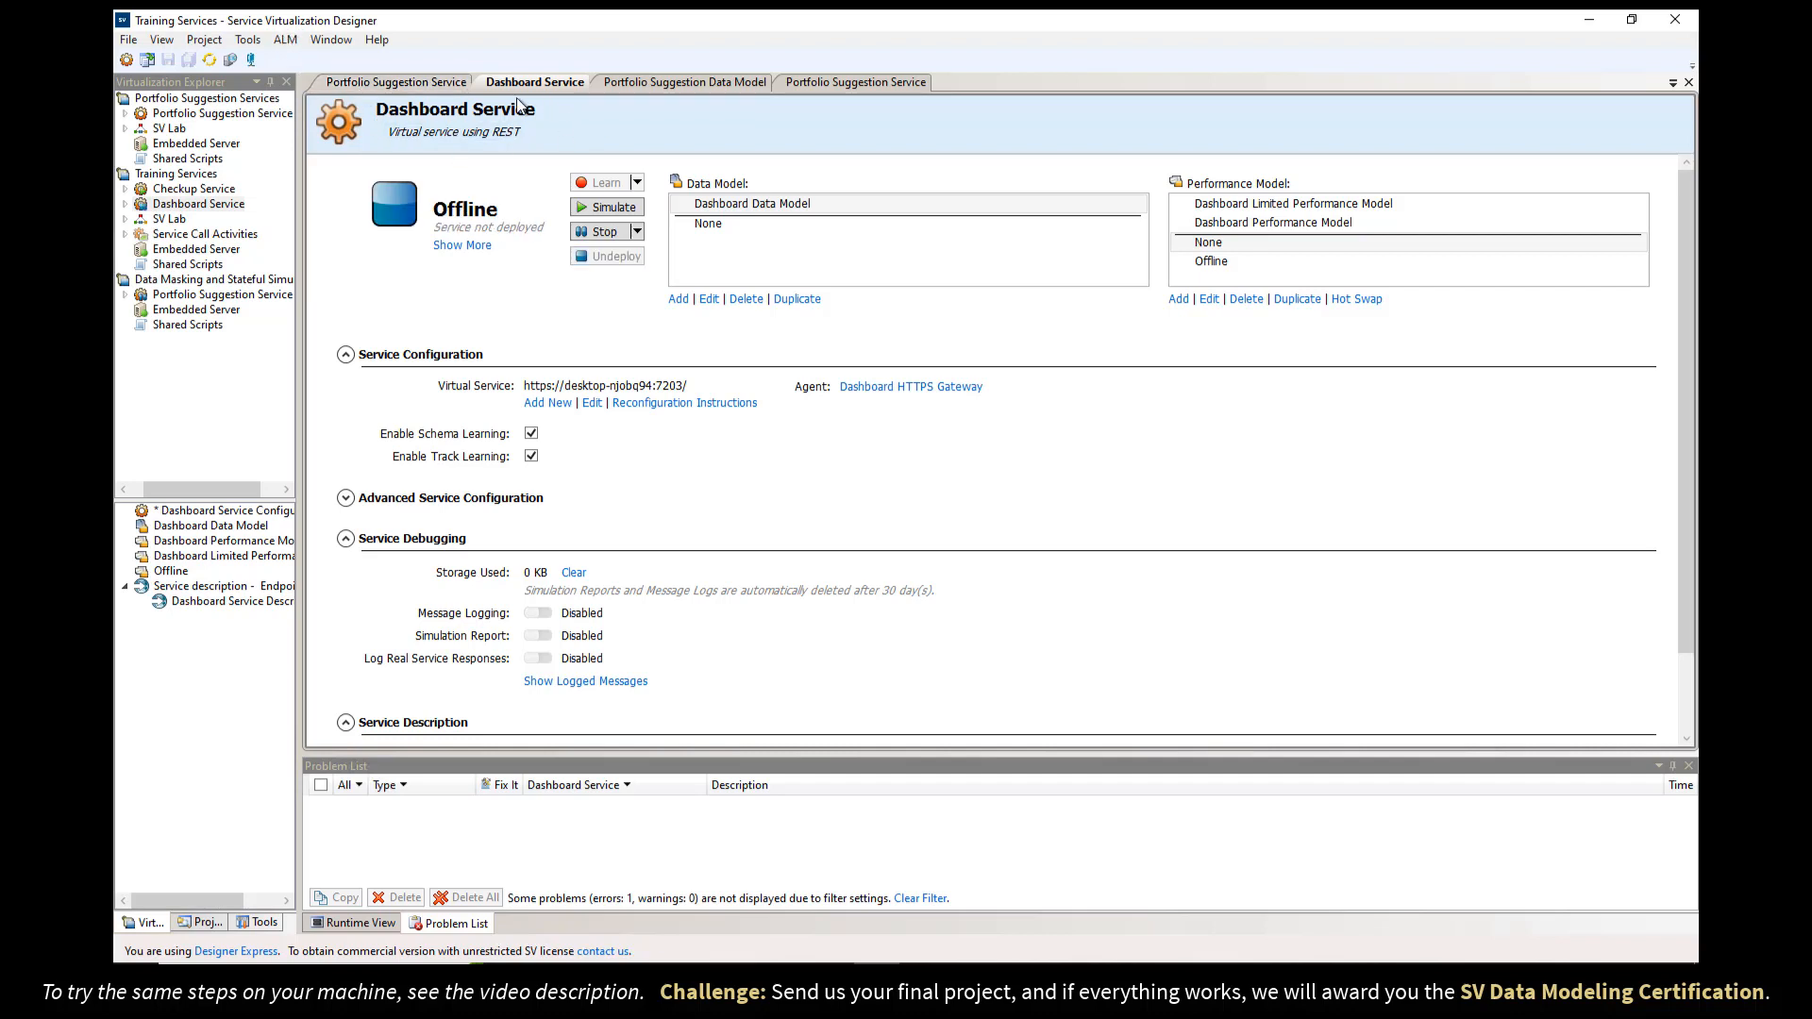
double_click(194, 114)
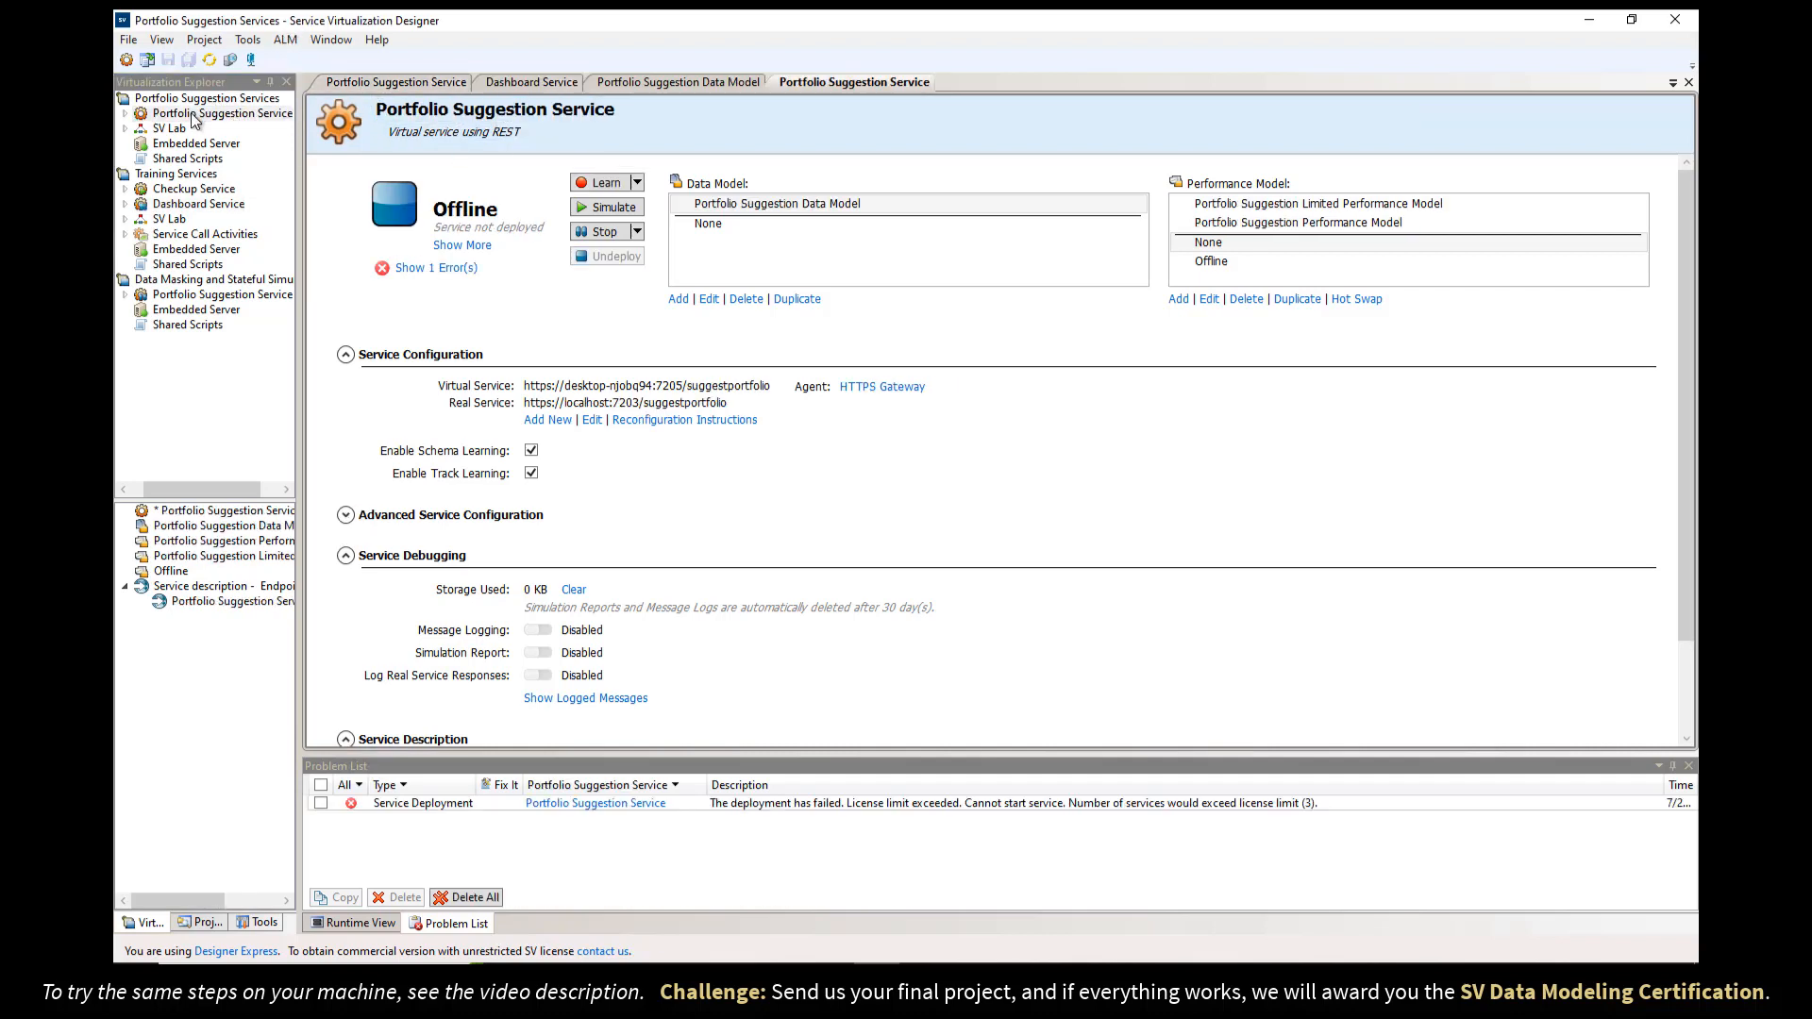
left_click(608, 216)
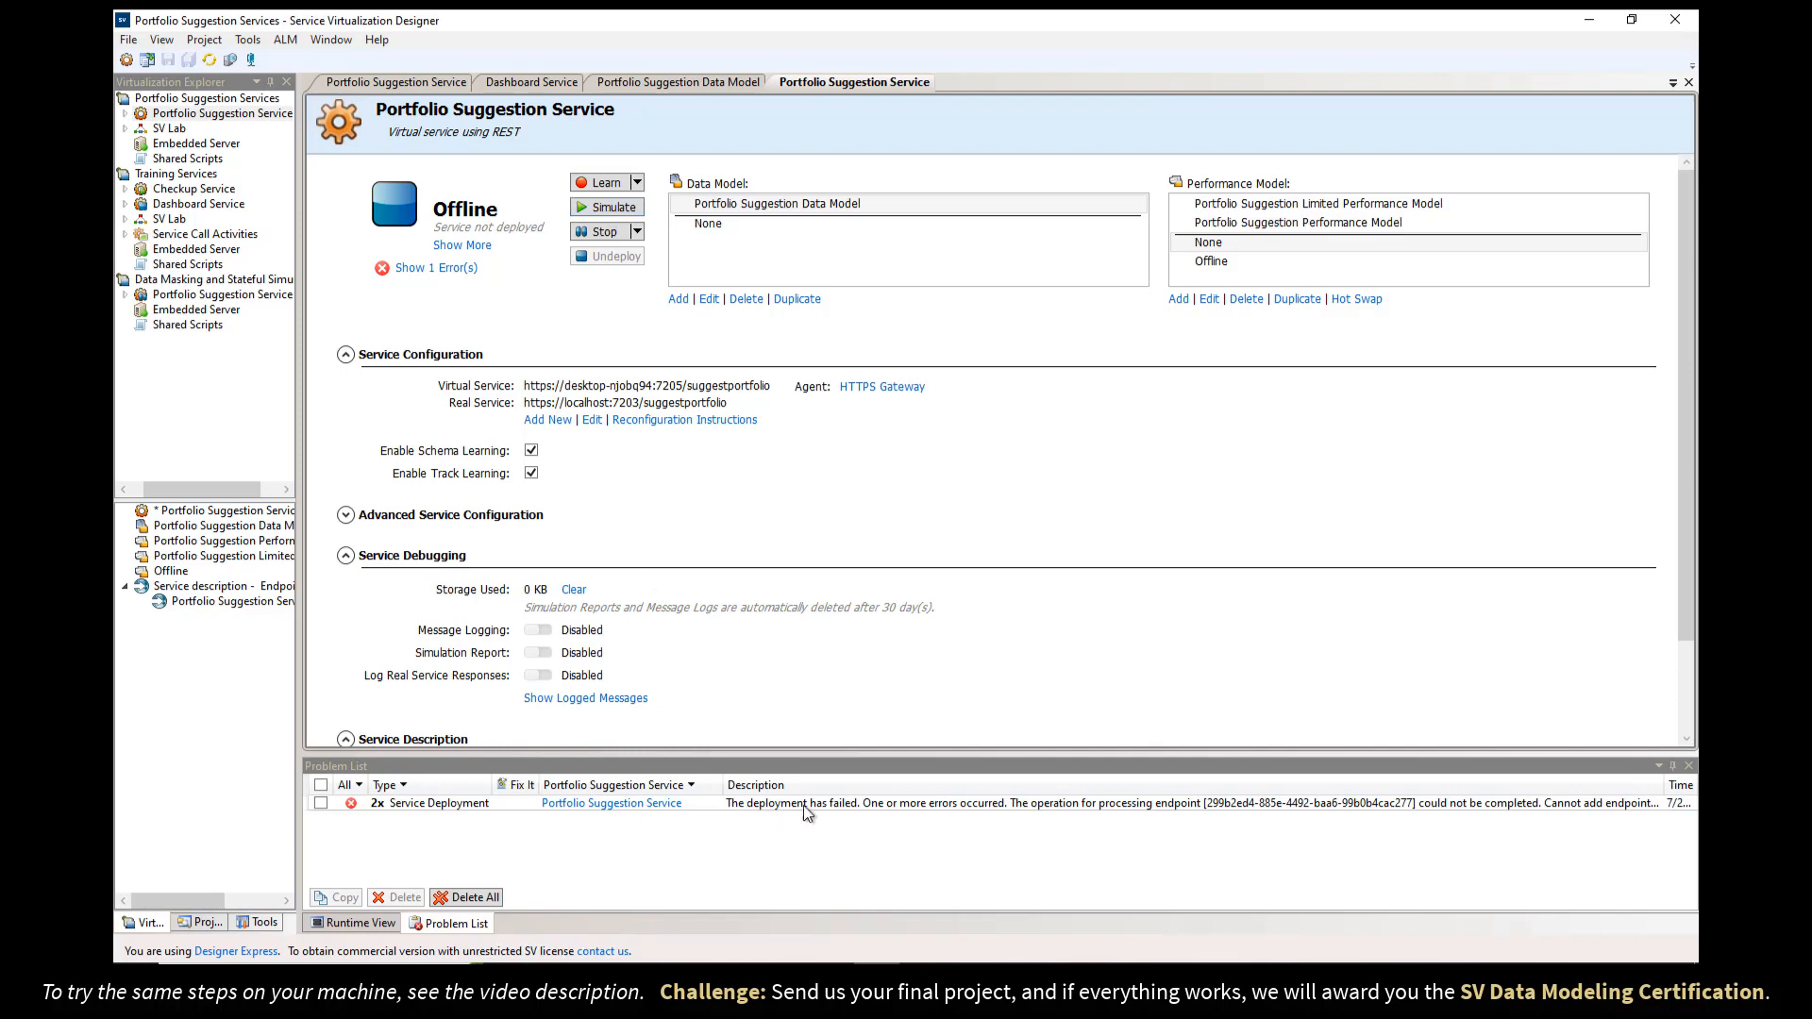
left_click(899, 814)
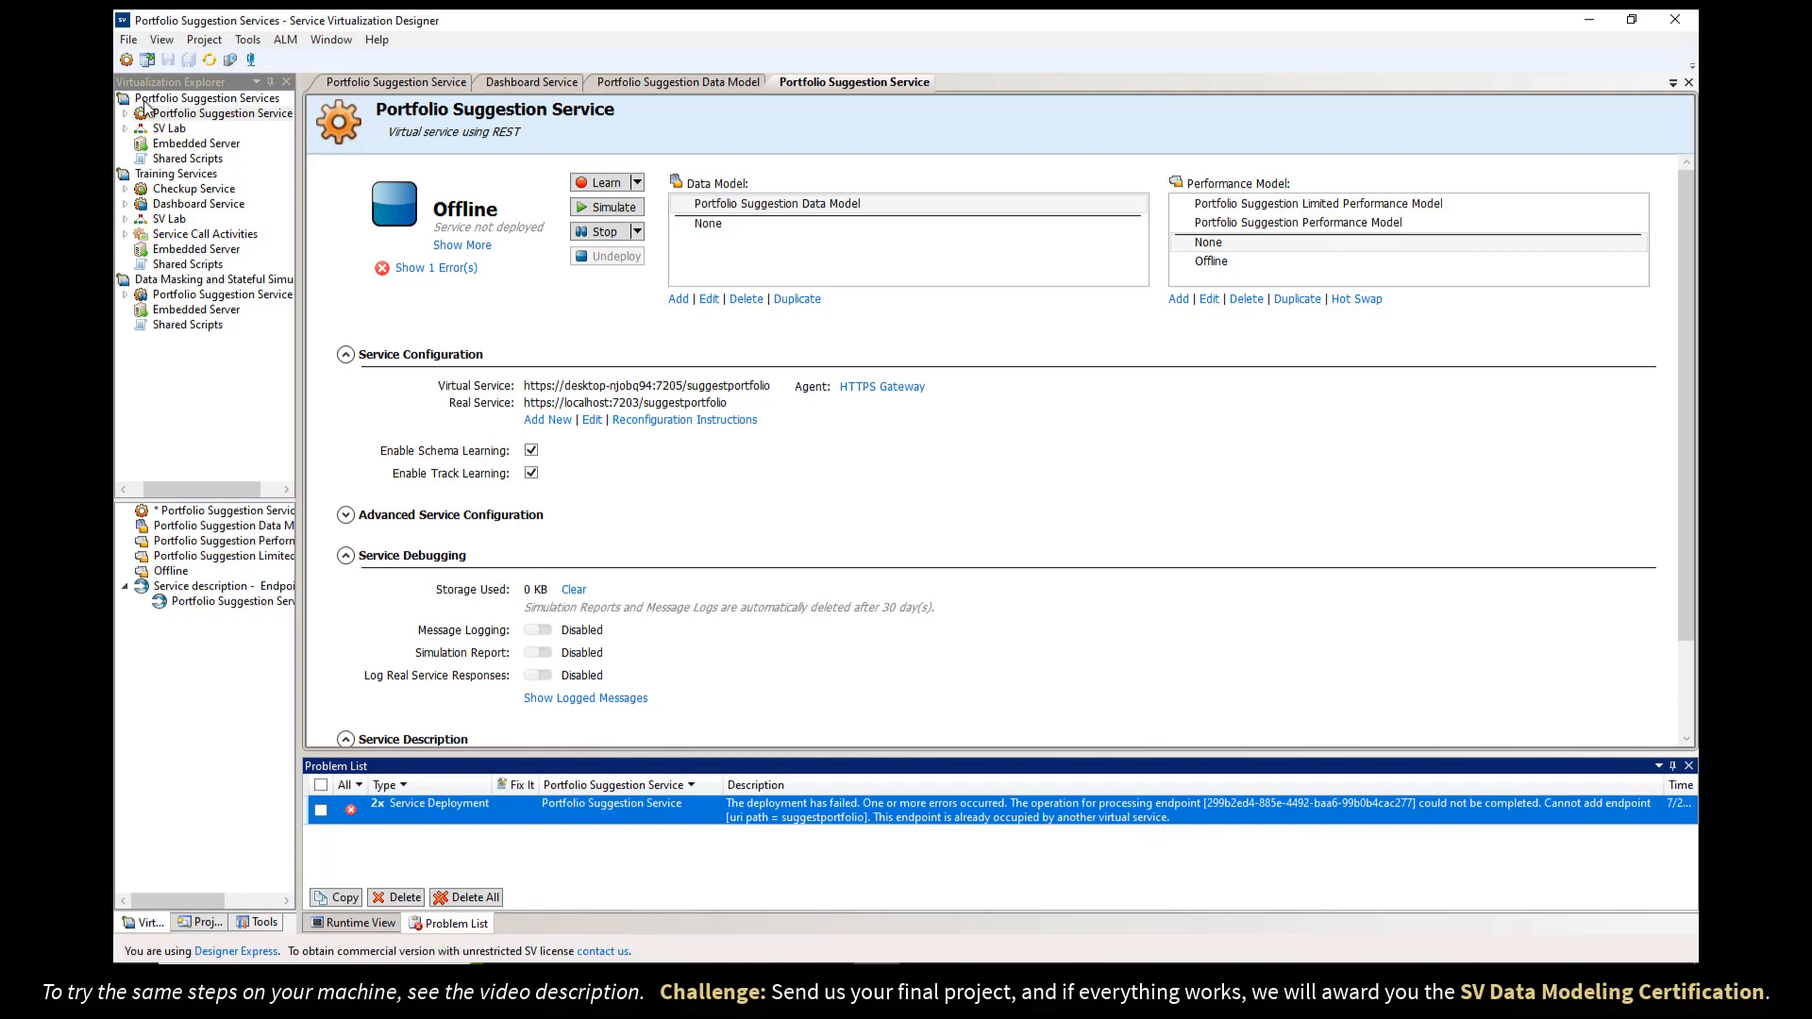
- Delete all listed problems of the original Portfolio Suggestion Service
double_click(173, 292)
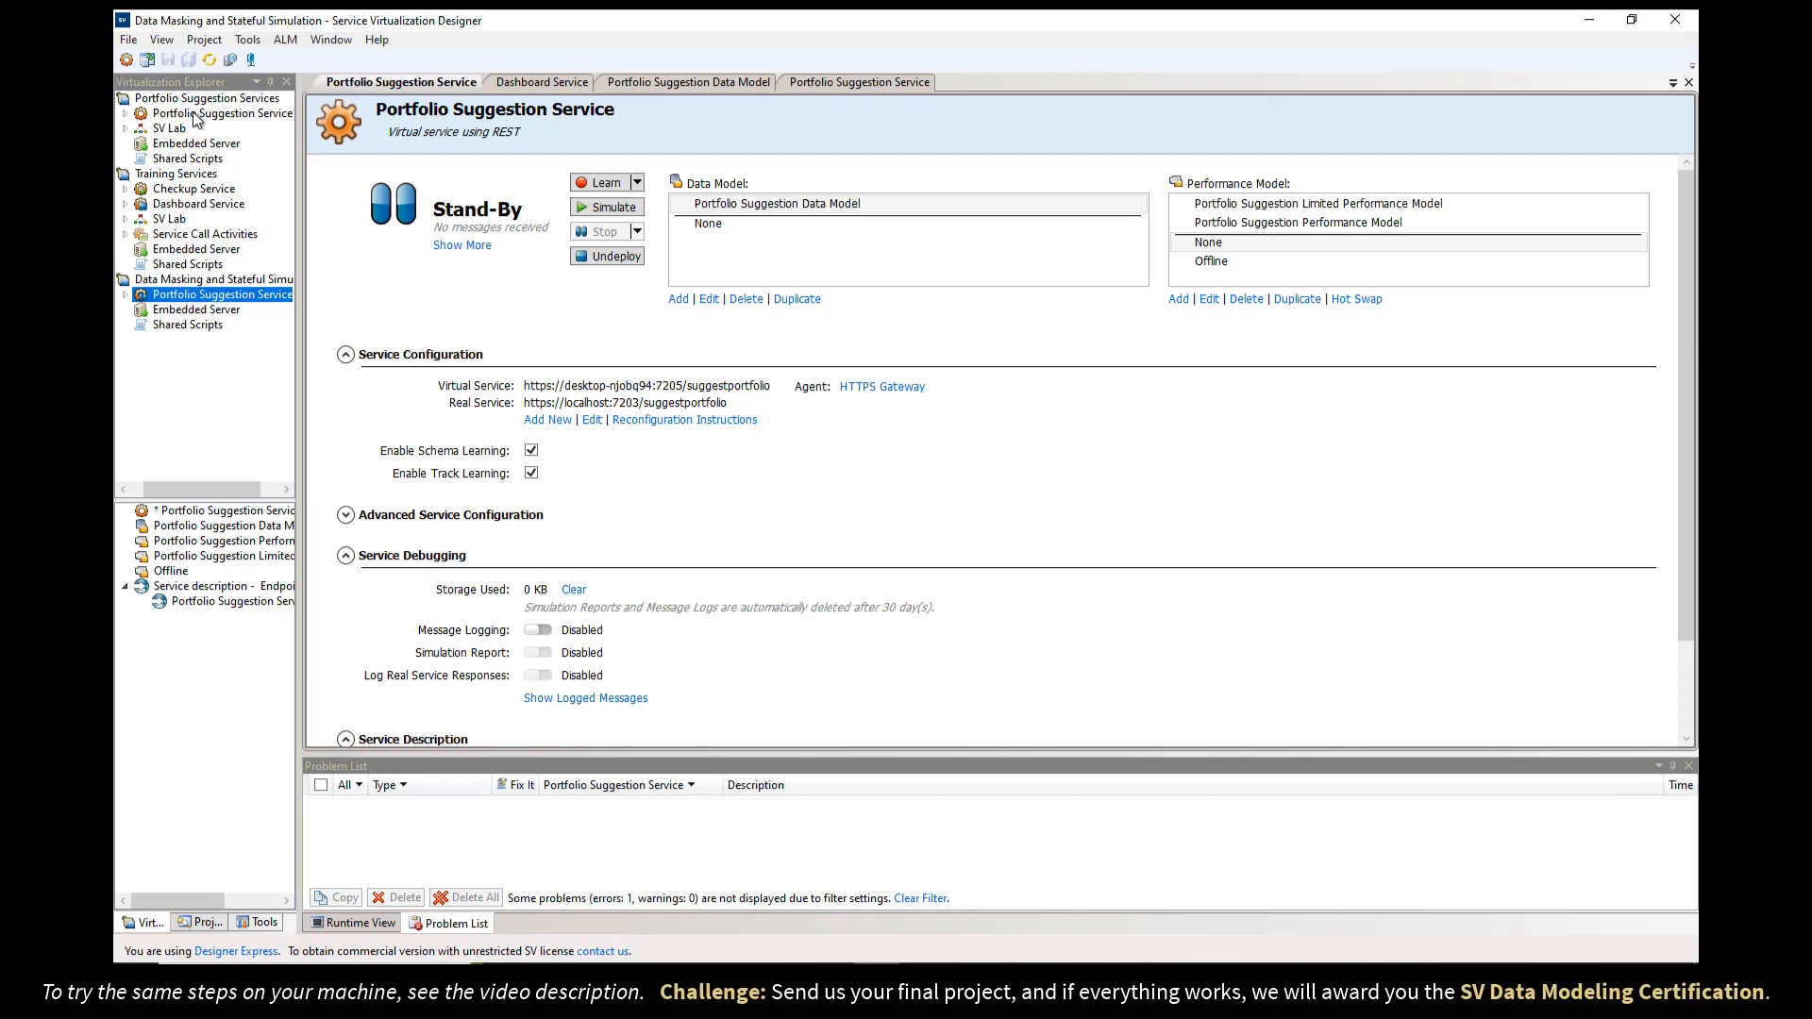
left_click(321, 803)
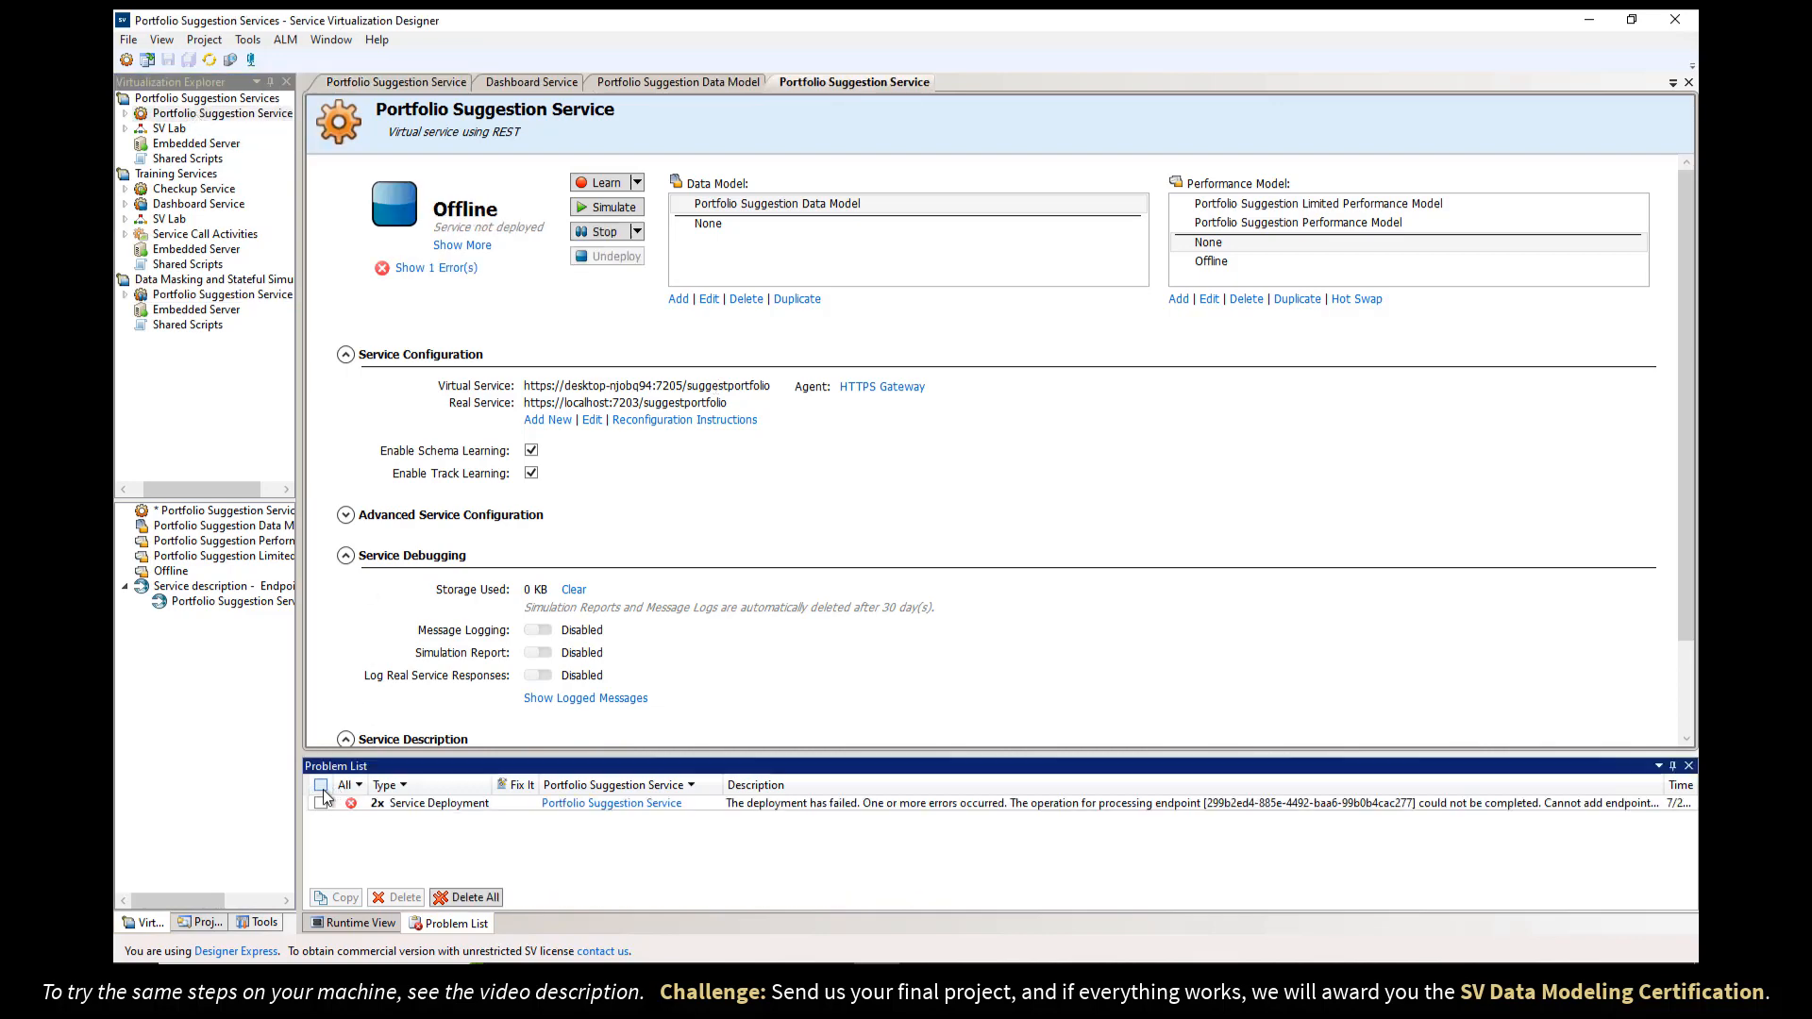
left_click(471, 901)
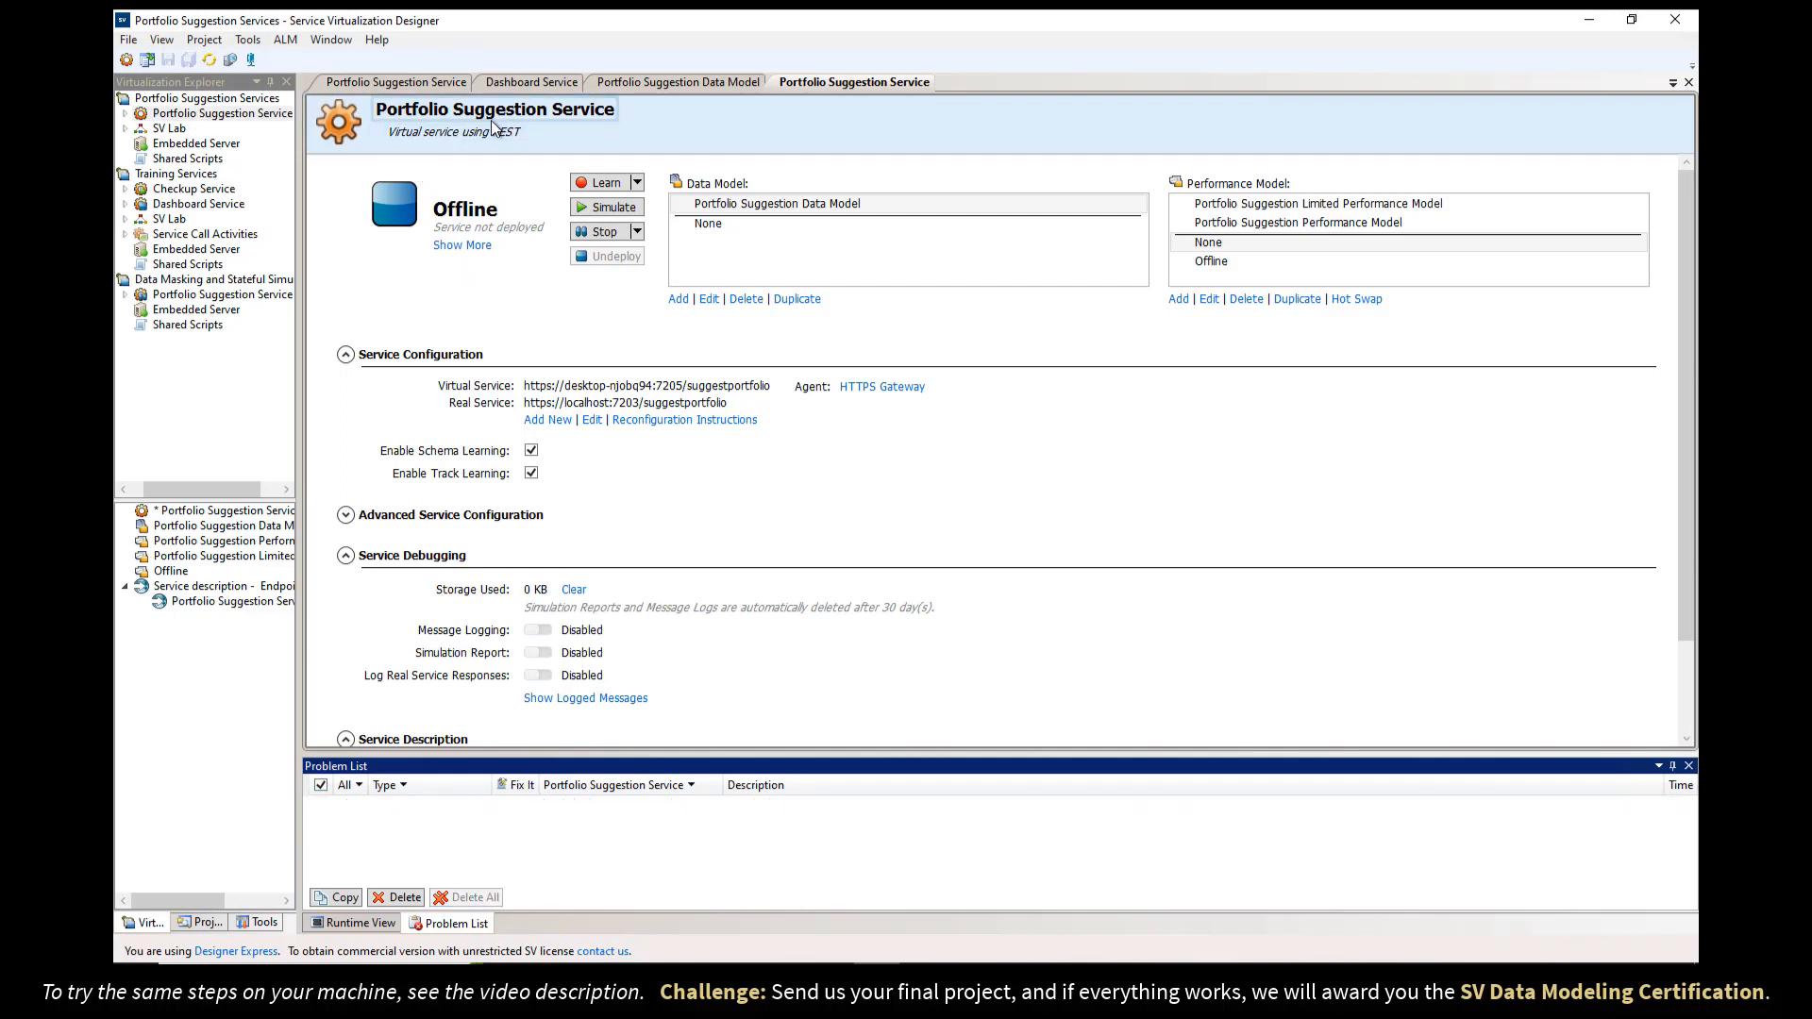
- Simulate the Dashboard Service again and reopen the Portfolio Suggestion Service in the Data Masking and Stateful Simulation project
double_click(208, 205)
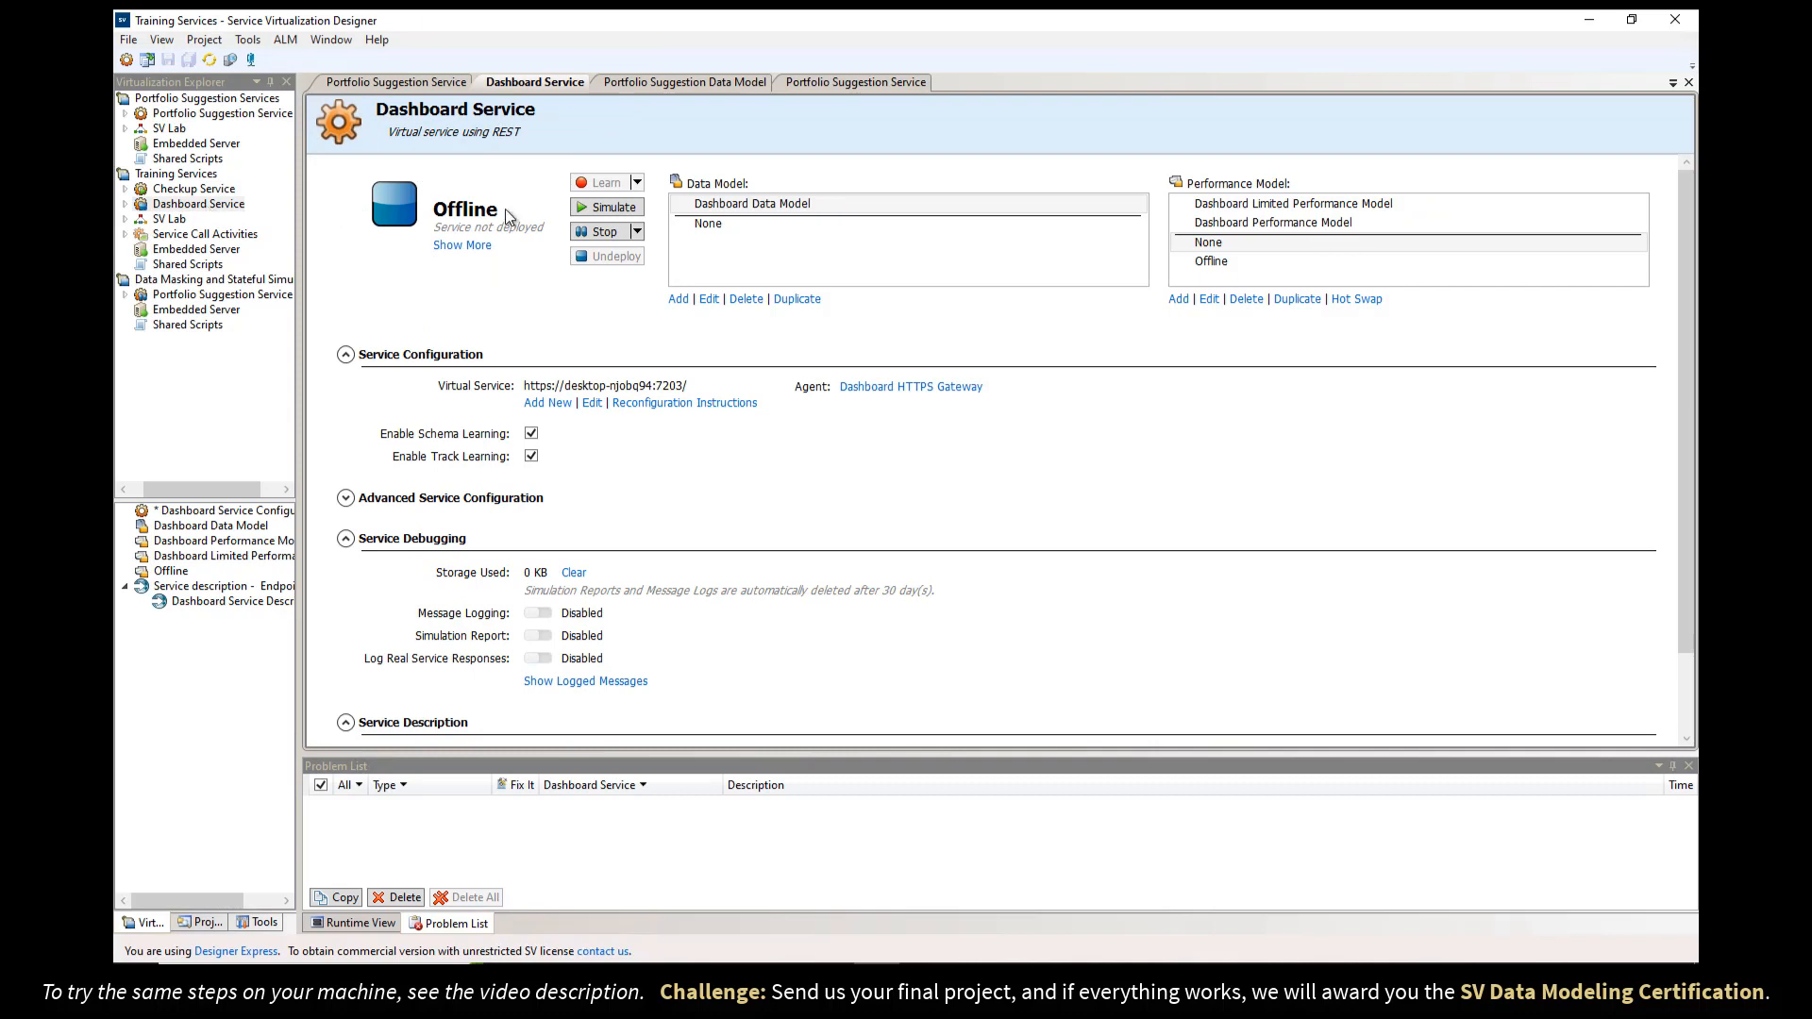
left_click(601, 208)
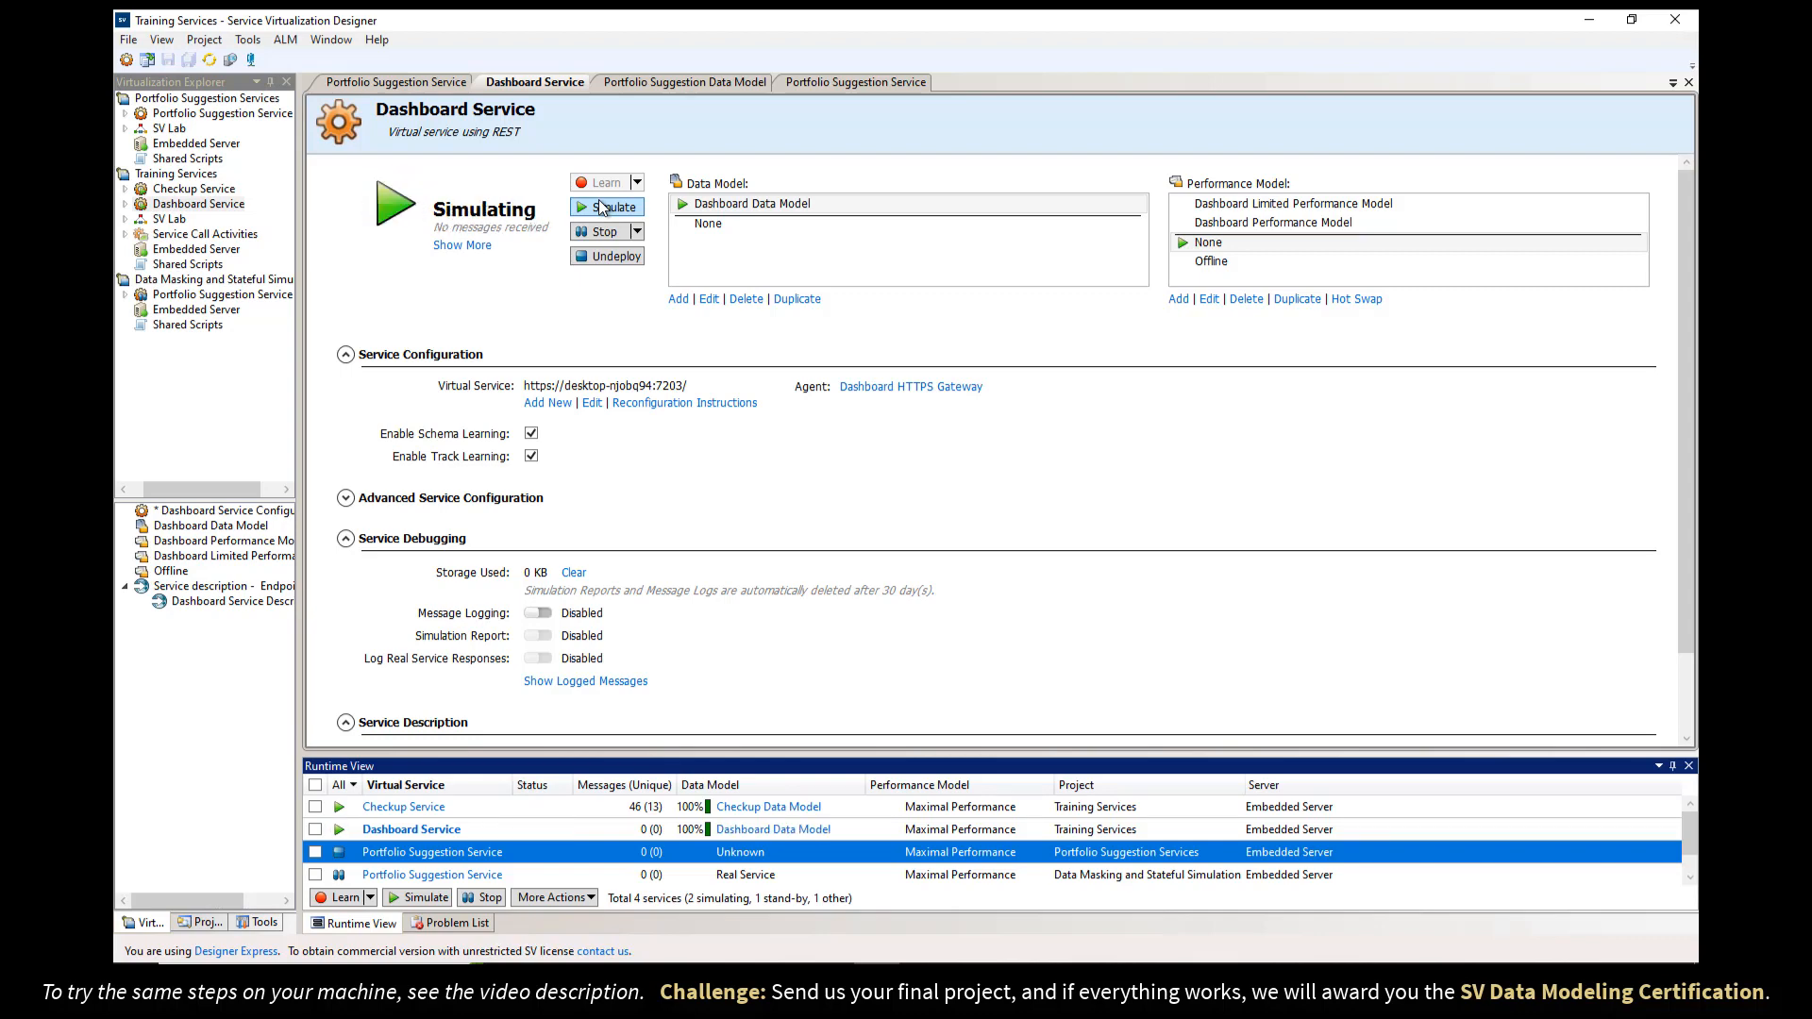
double_click(235, 295)
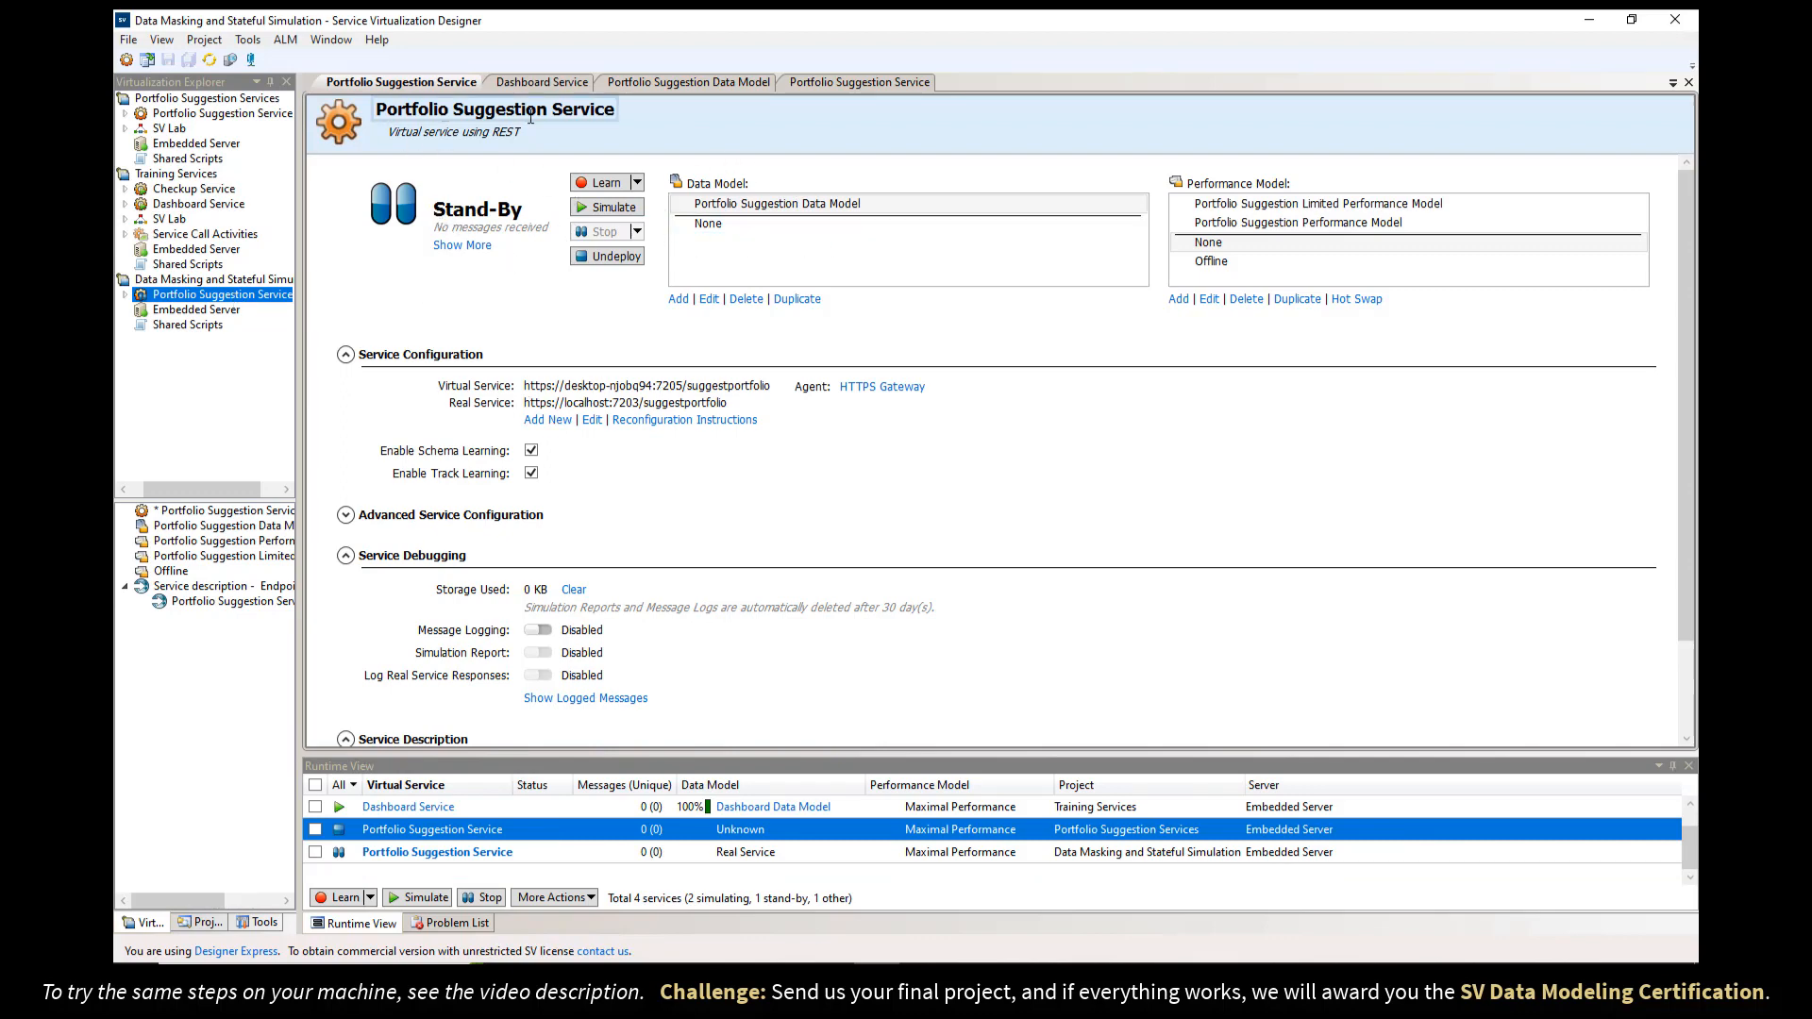
- Open request1.xml from the Sample Data folder for editing and copy its full contents
left_click(645, 981)
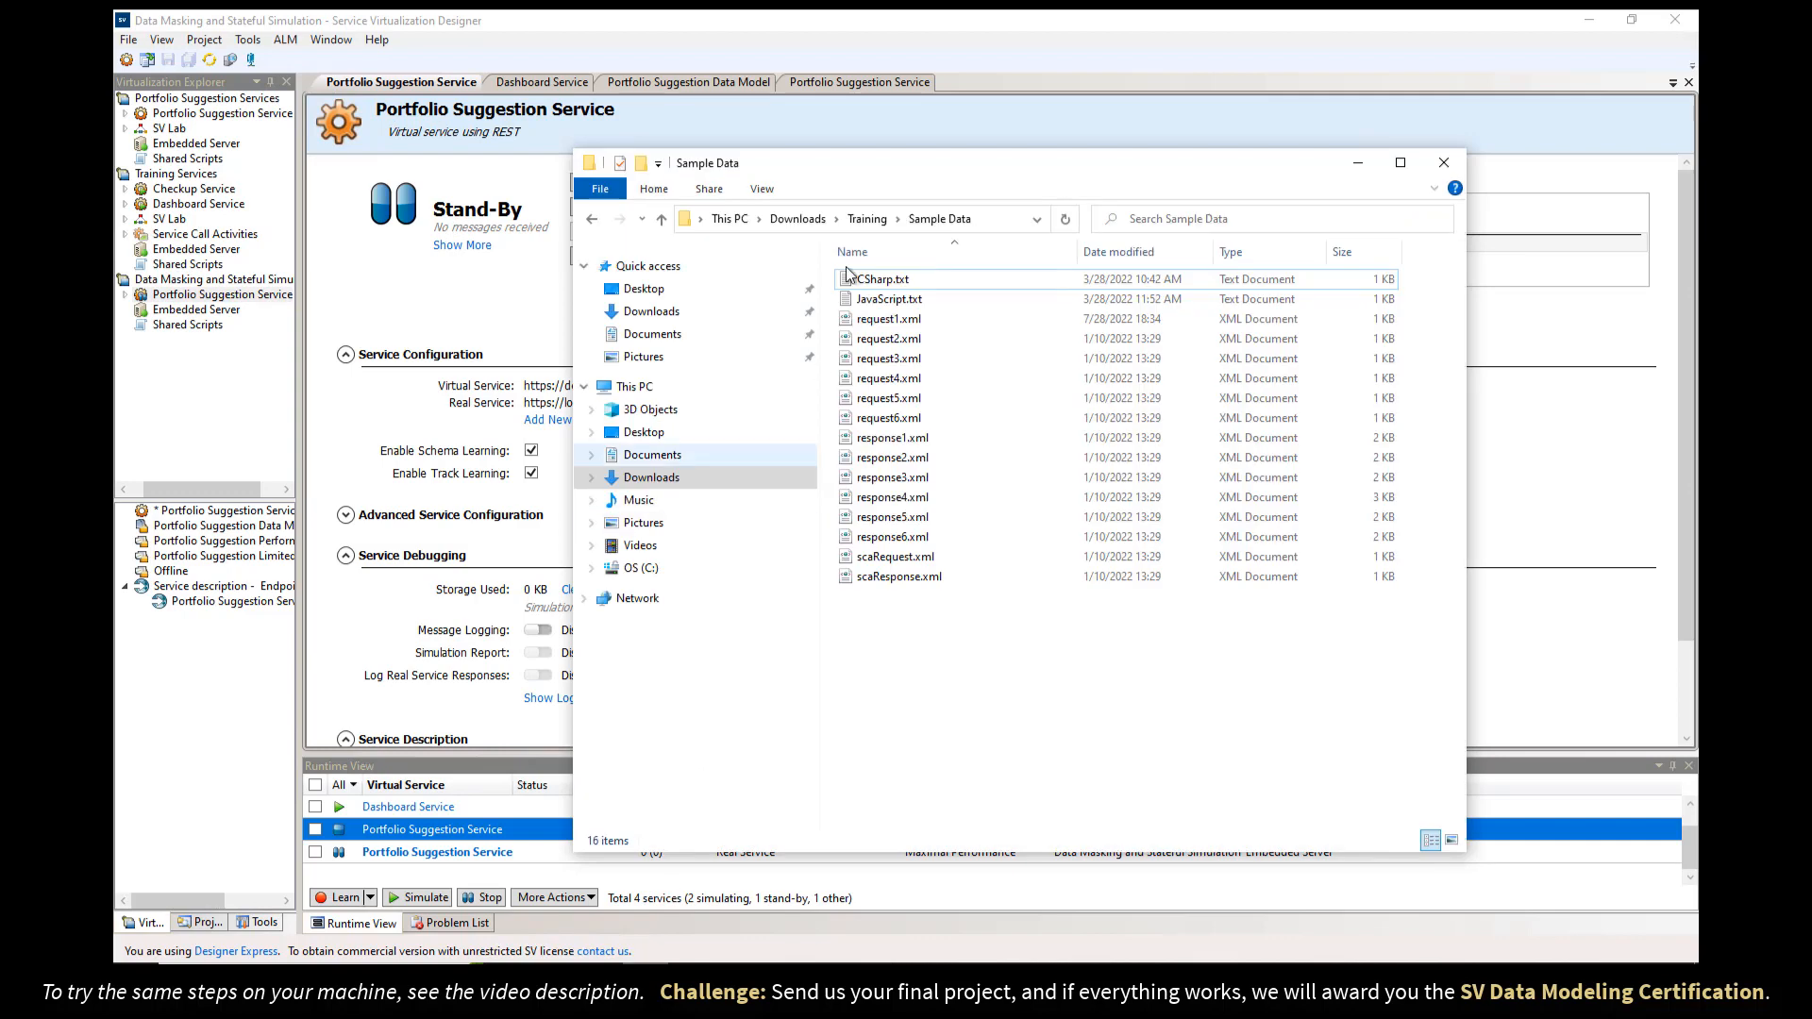
left_click(890, 320)
right_click(890, 320)
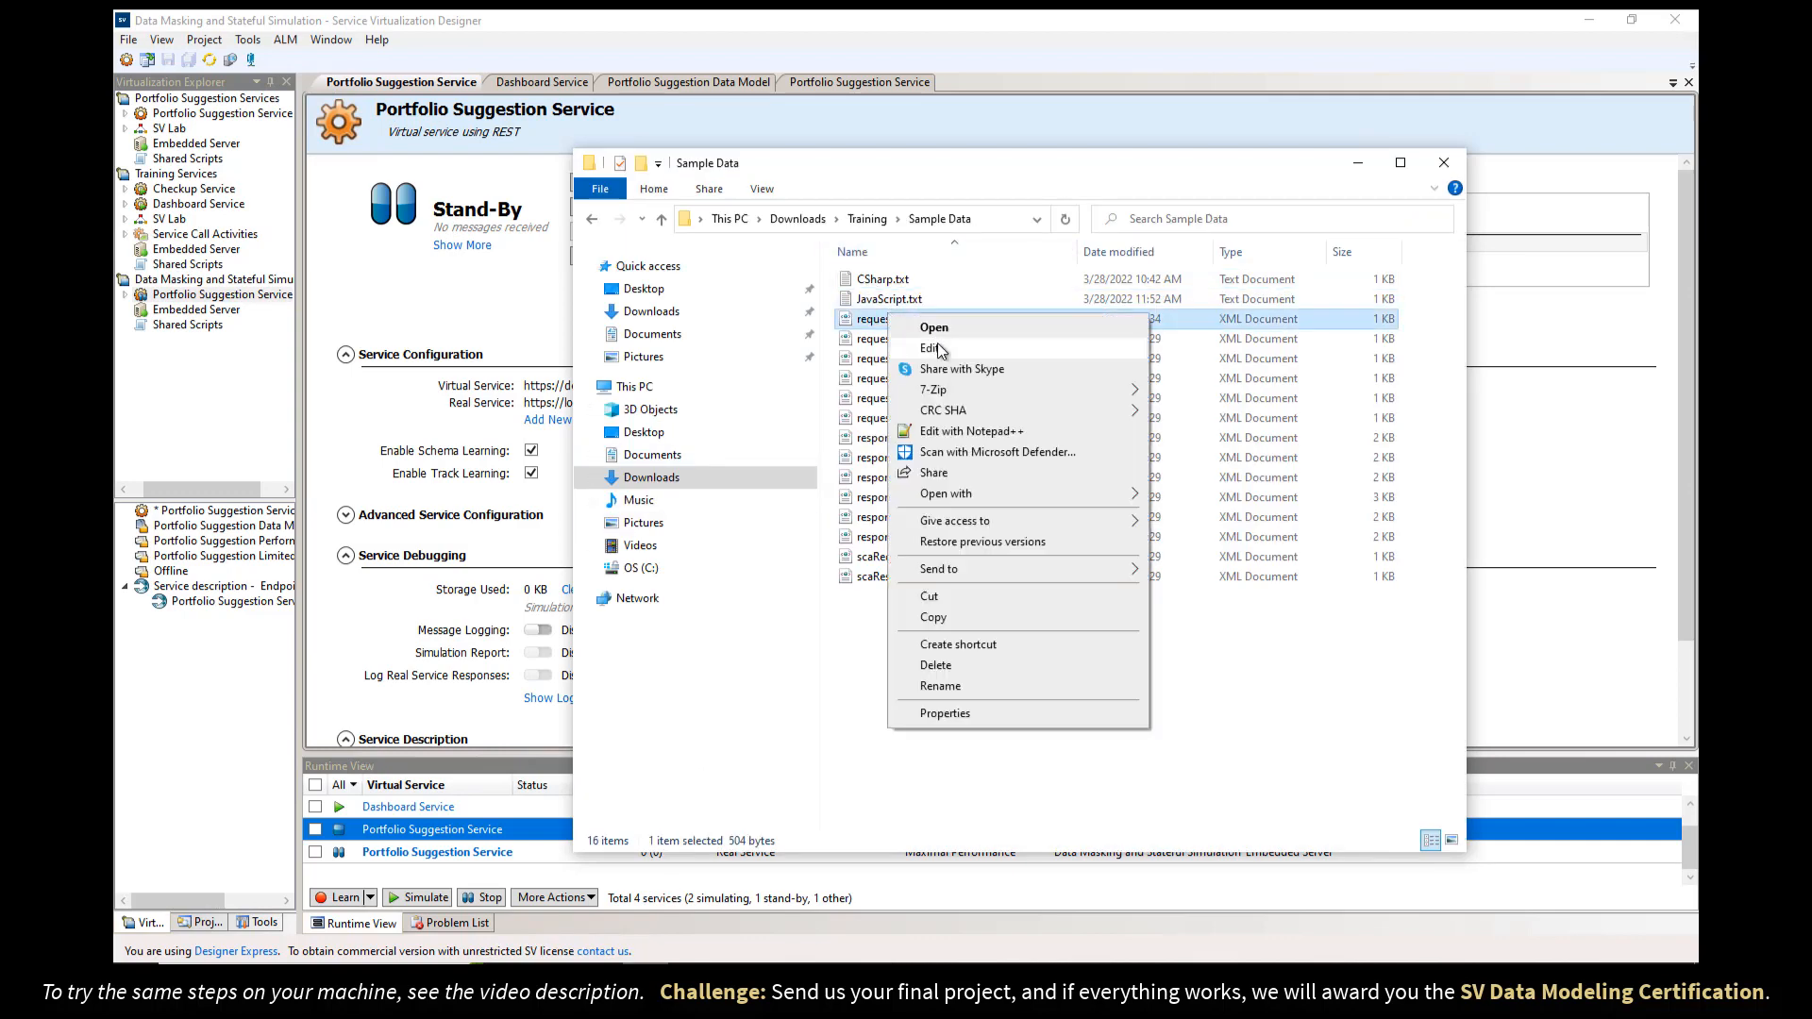
left_click(937, 345)
left_click_drag(610, 651, 383, 327)
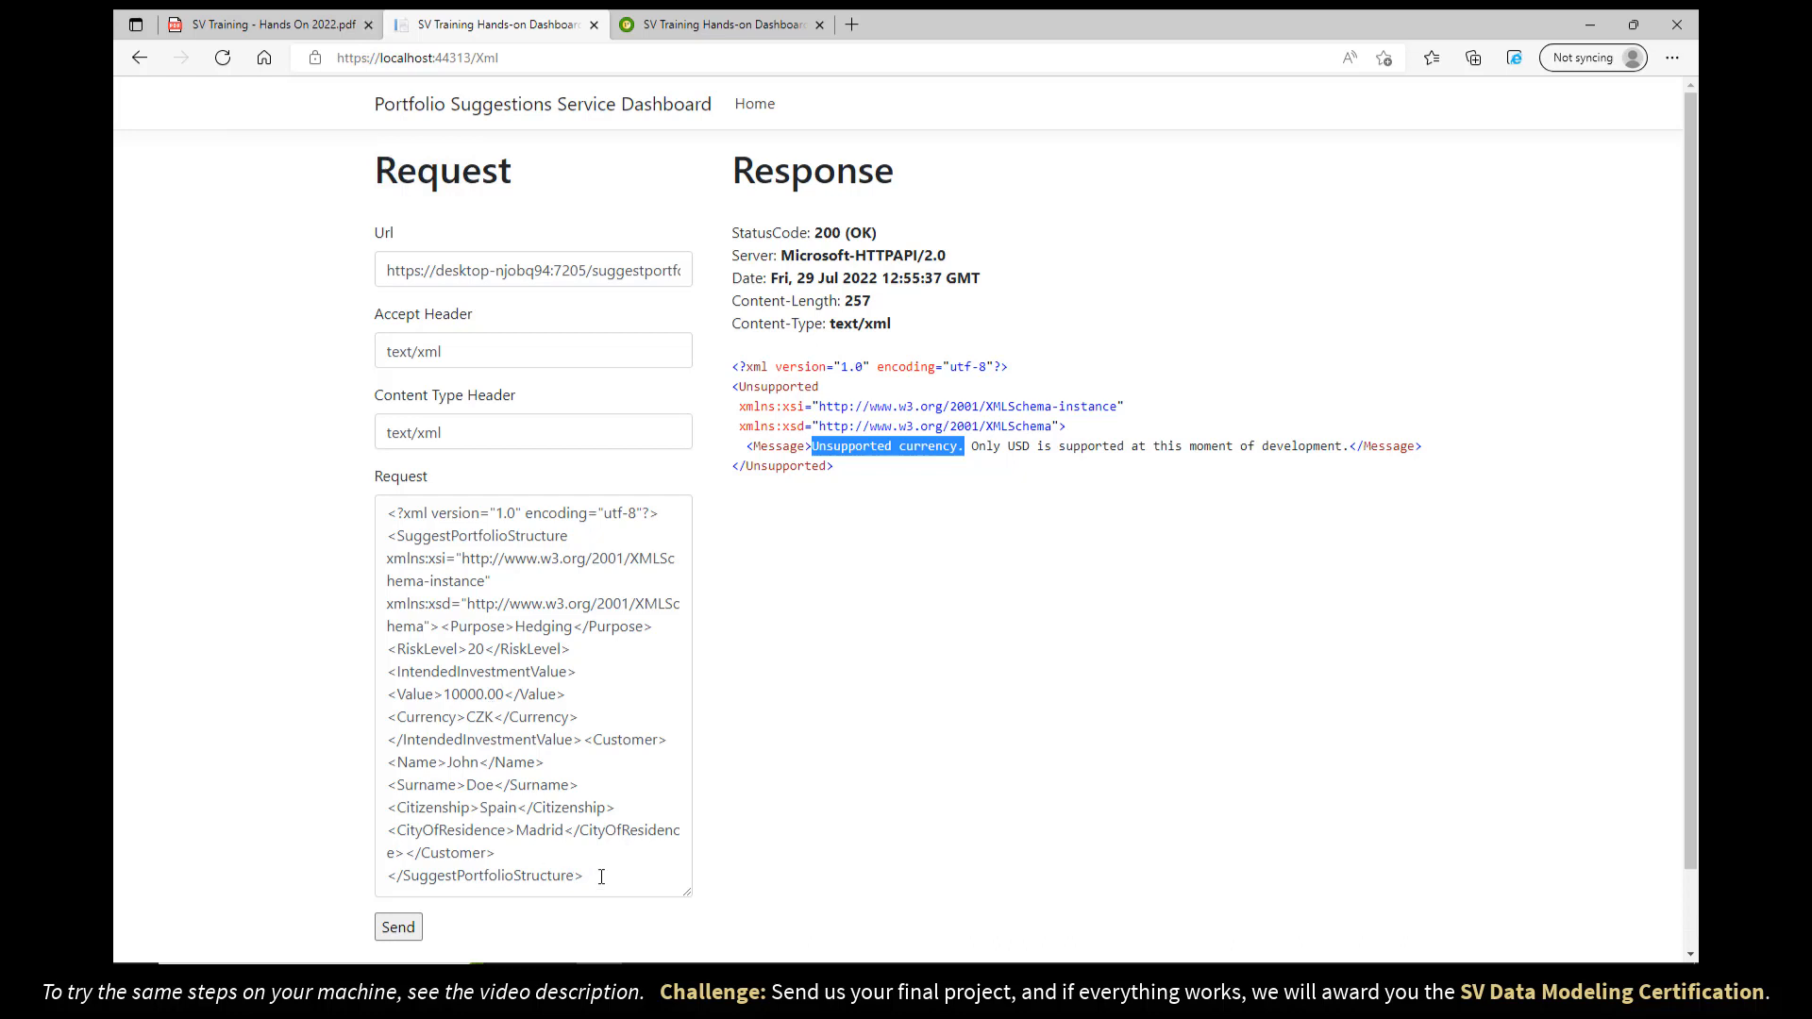
- In the browser's Portfolio Suggestions Service Dashboard, replace the request body with the copied XML and send it
left_click_drag(601, 876, 349, 383)
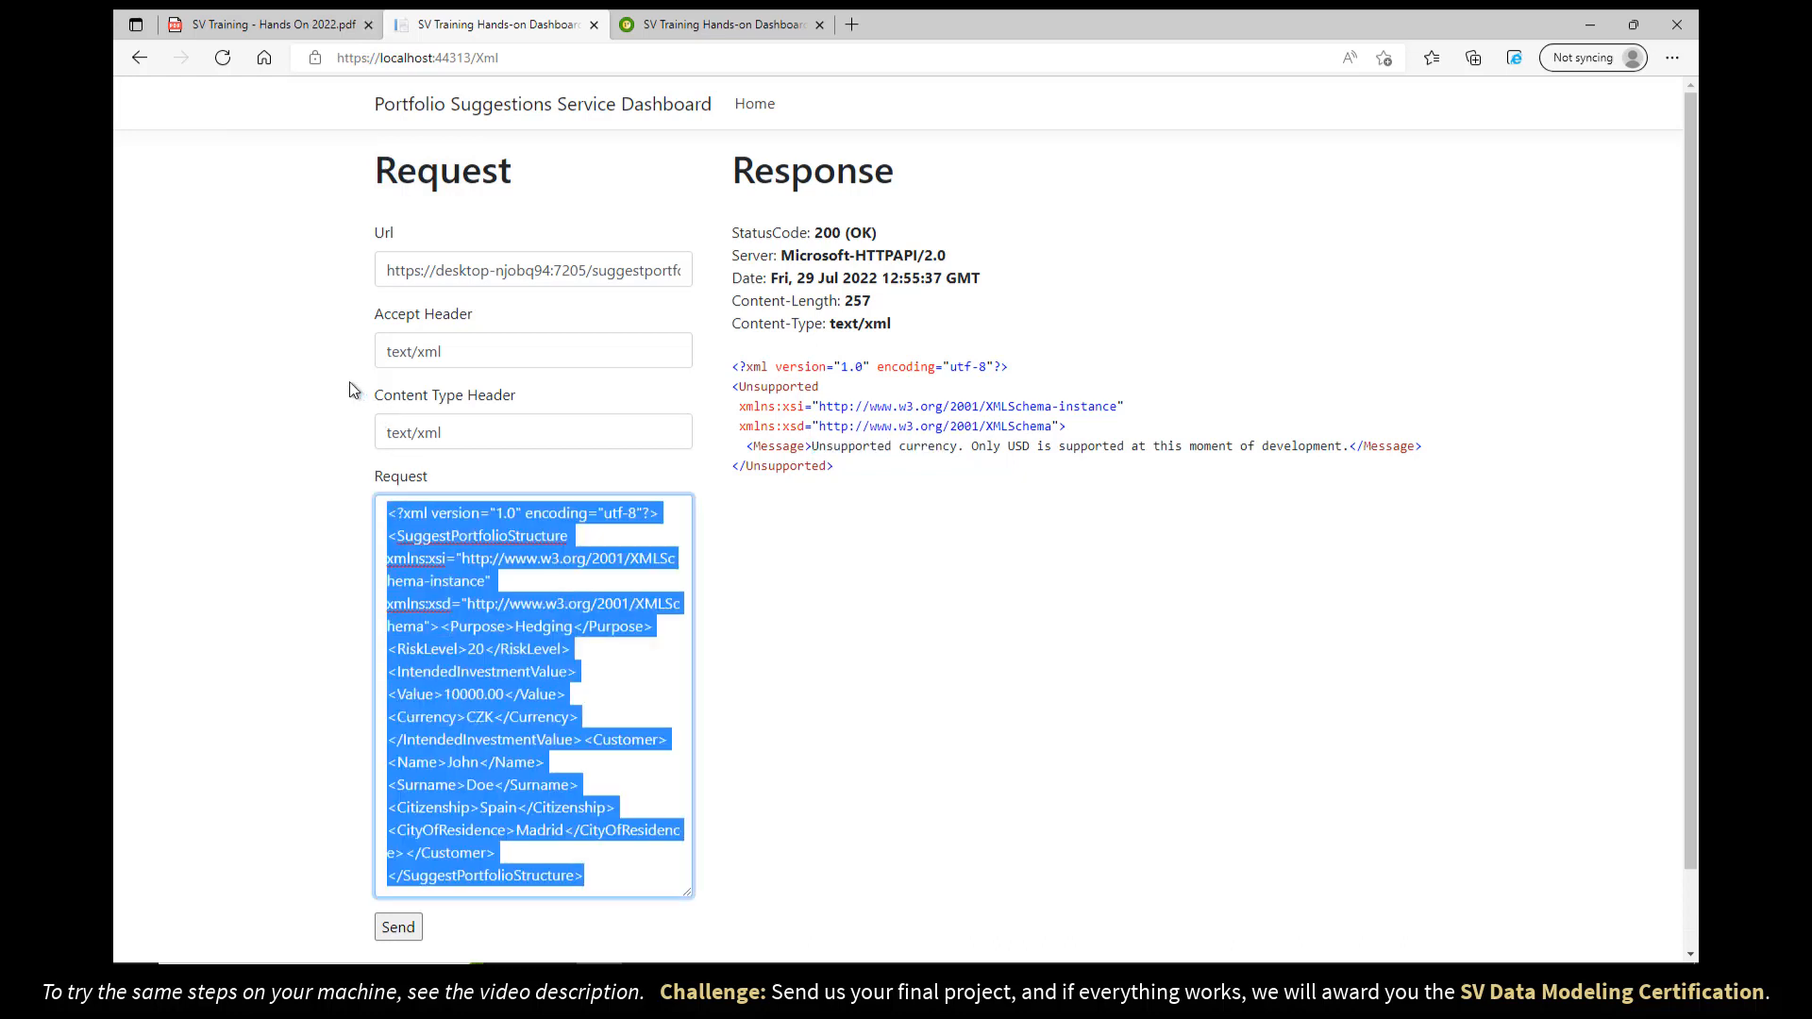
key("ctrl+v")
scroll(507, 647, "up", 2)
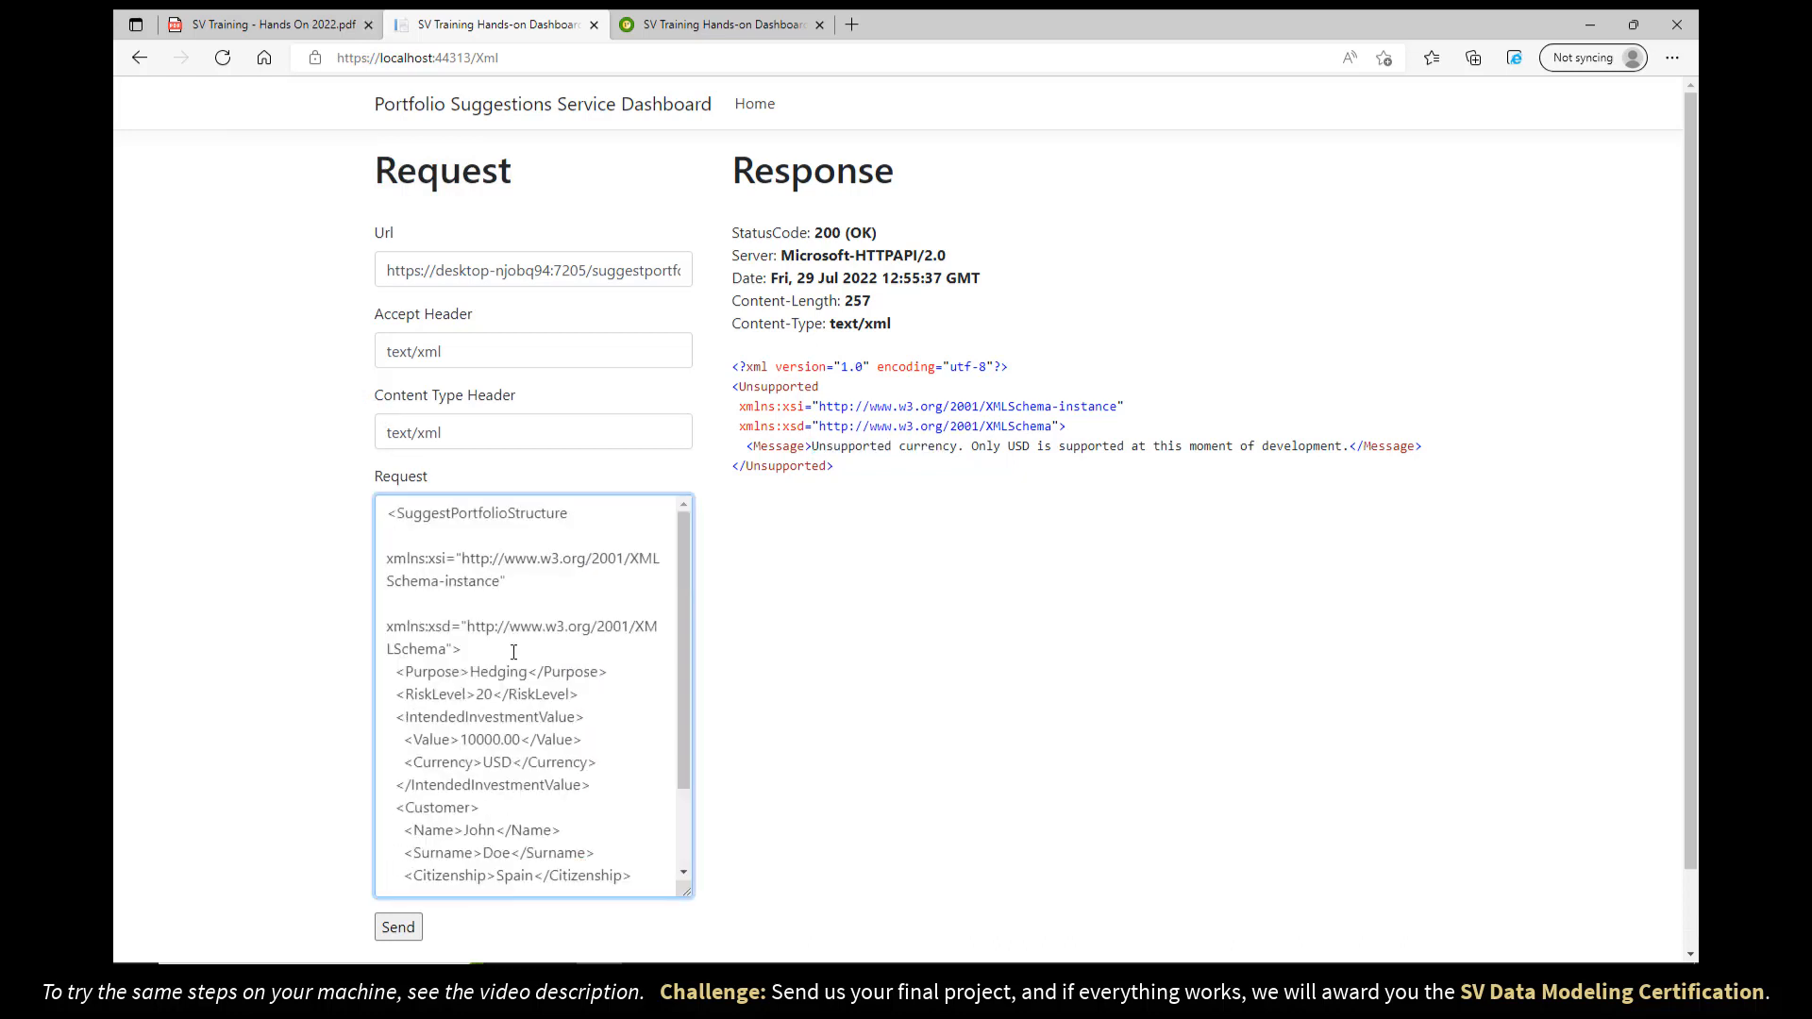
left_click(400, 928)
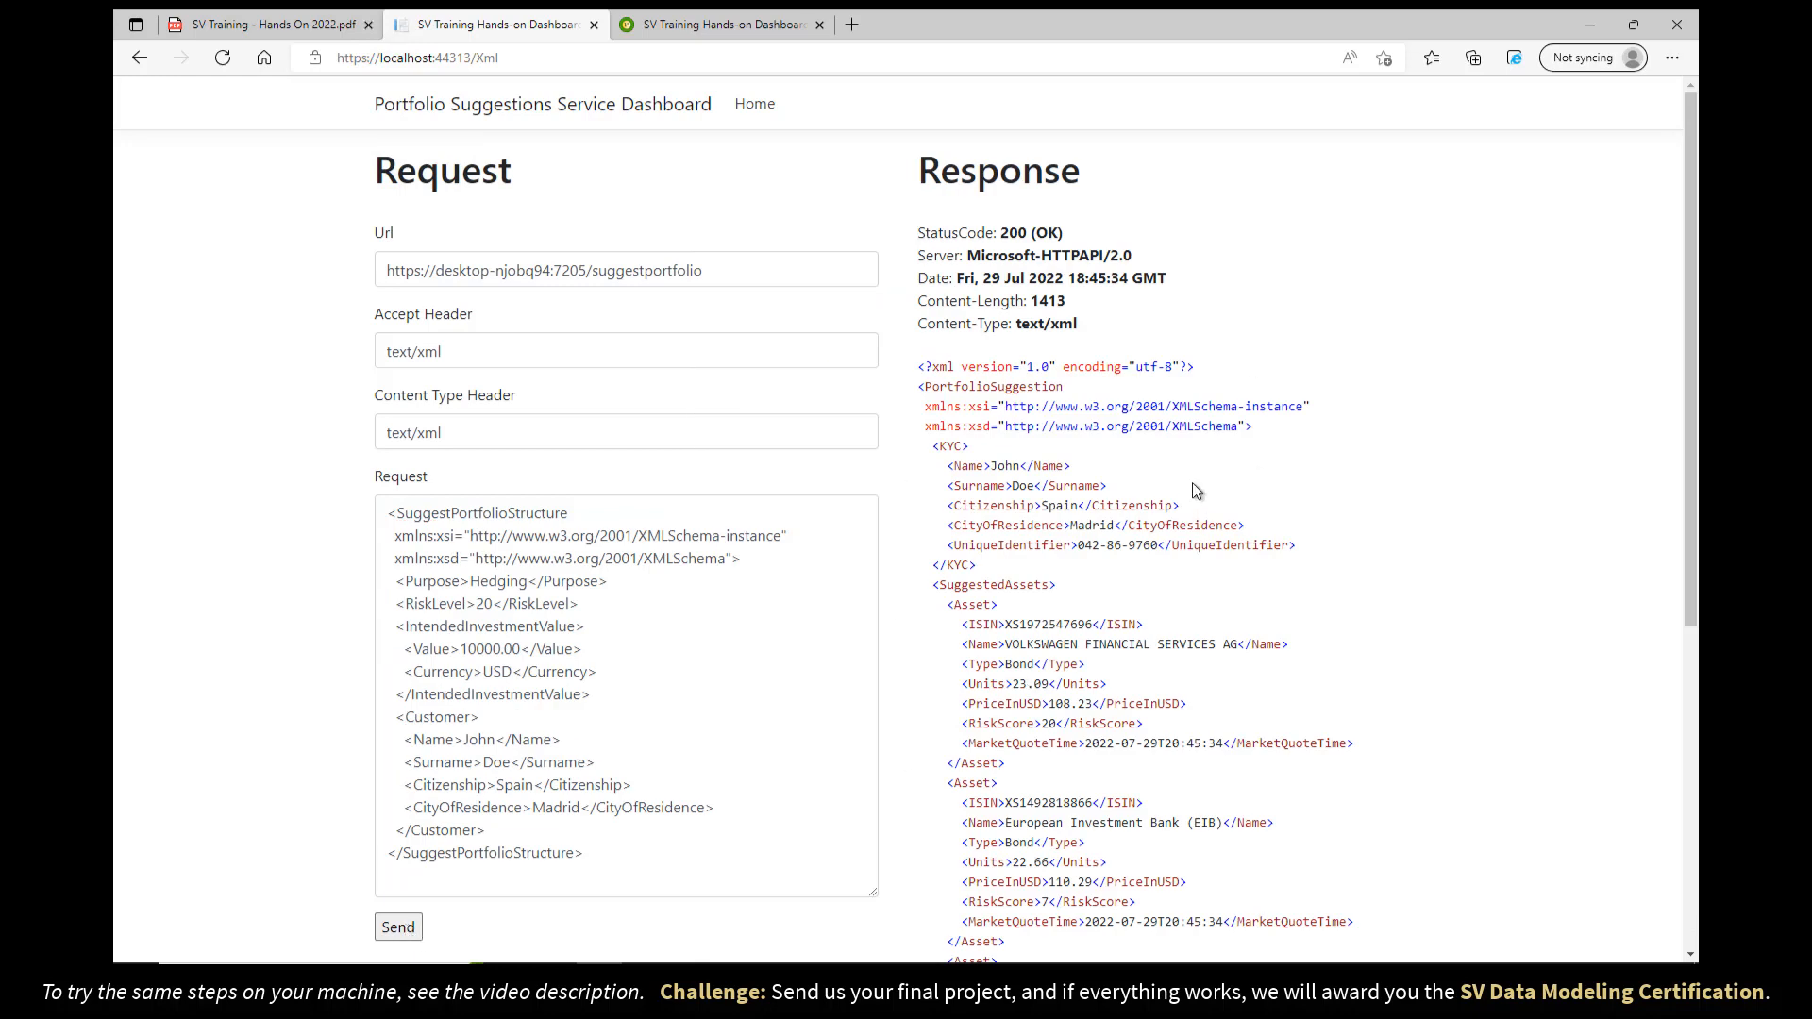
- Resend the same request twice and compare the suggested assets in the responses
left_click(398, 926)
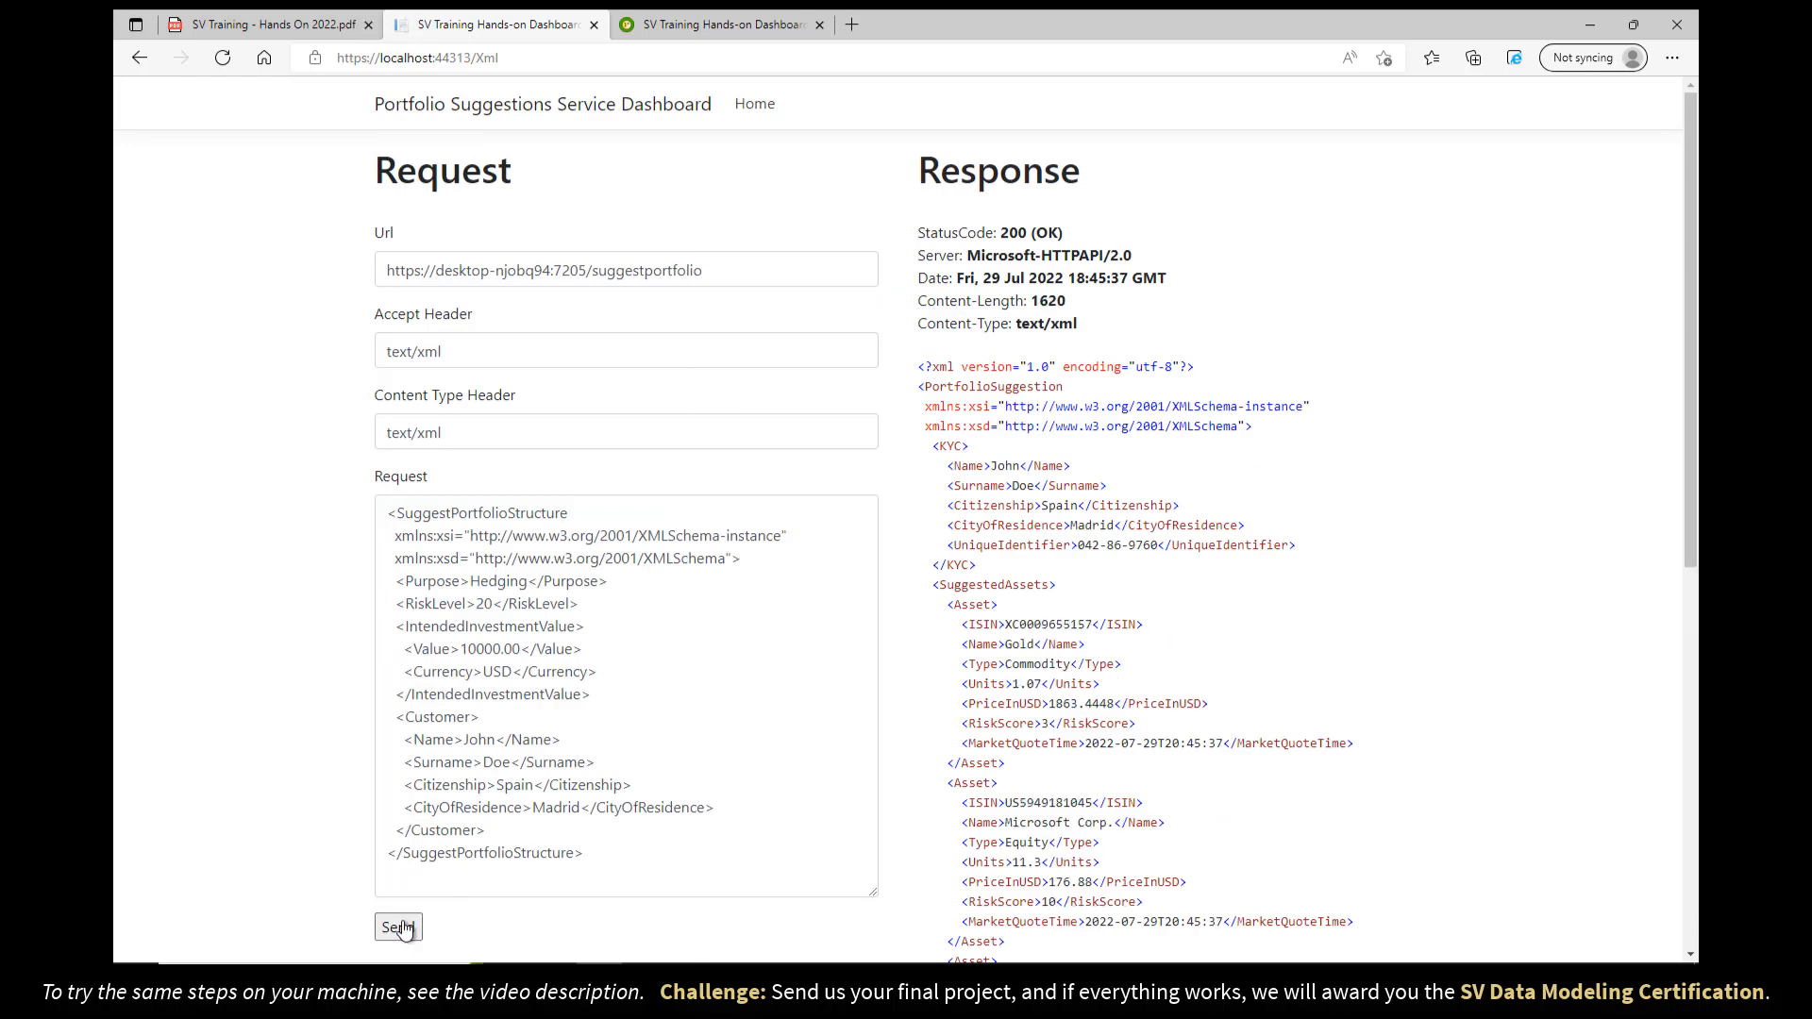
scroll(1082, 686, "down", 8)
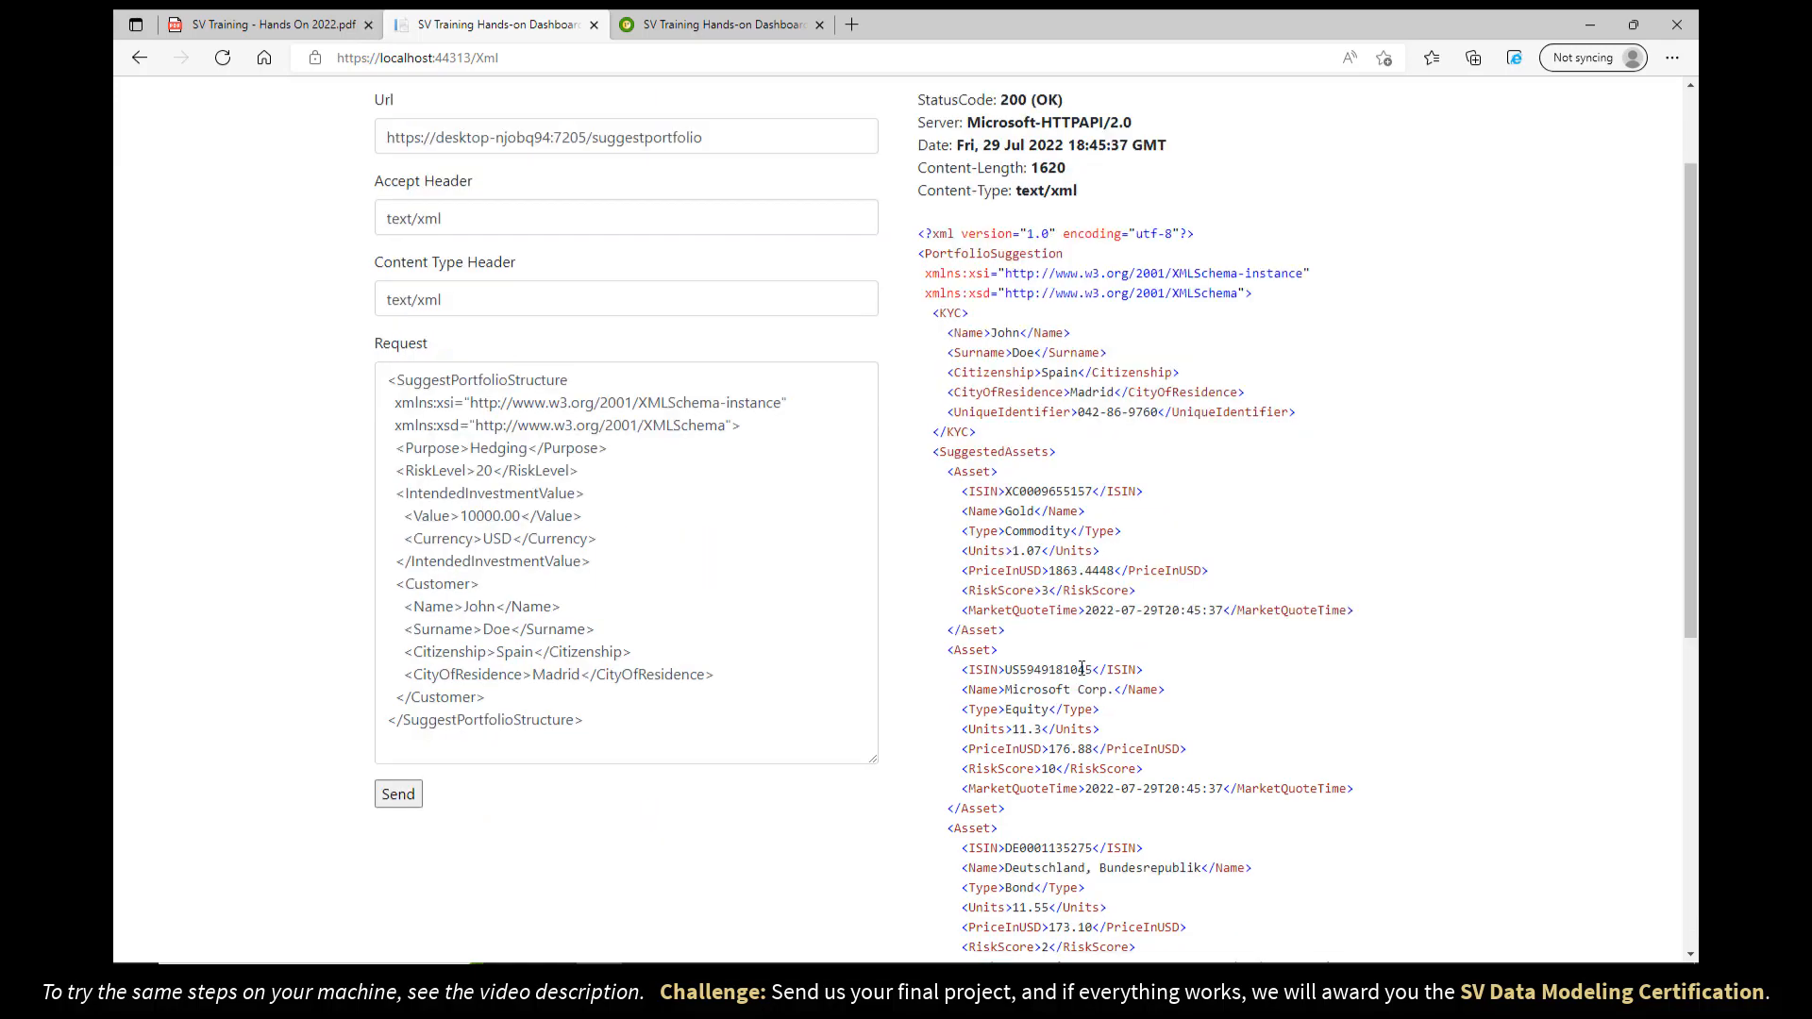
scroll(1033, 283, "up", 7)
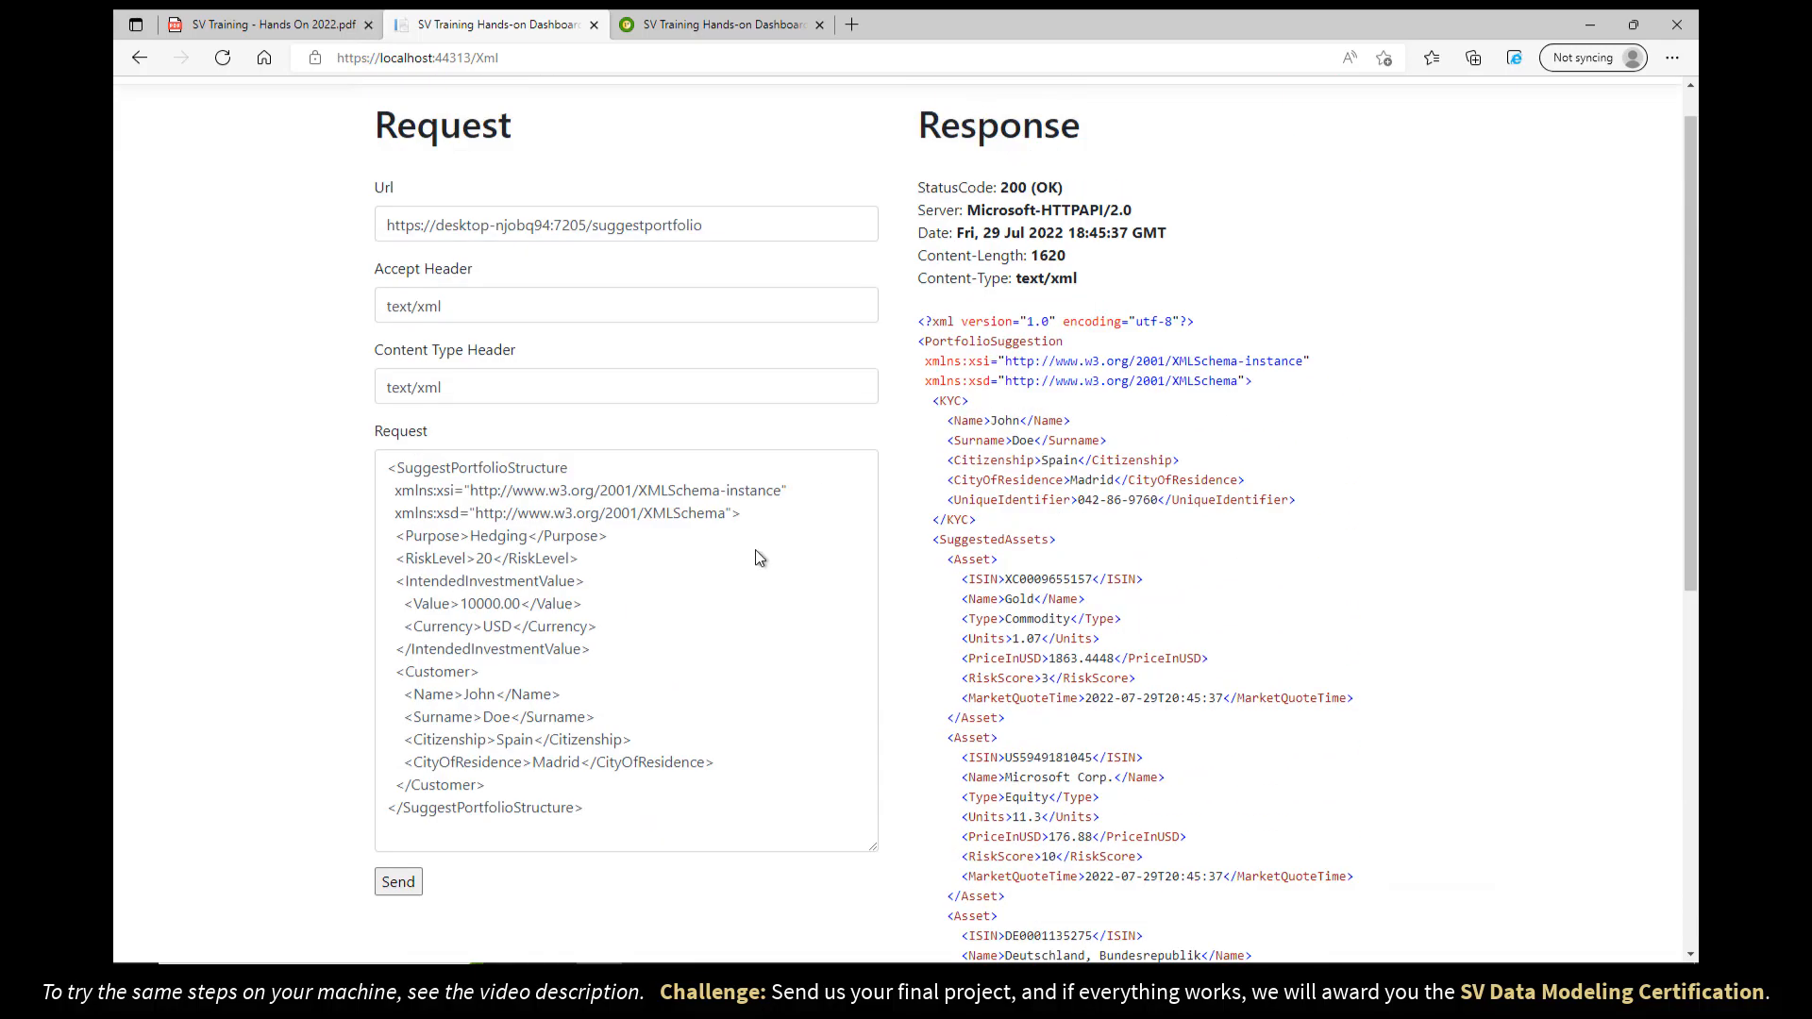
left_click(398, 882)
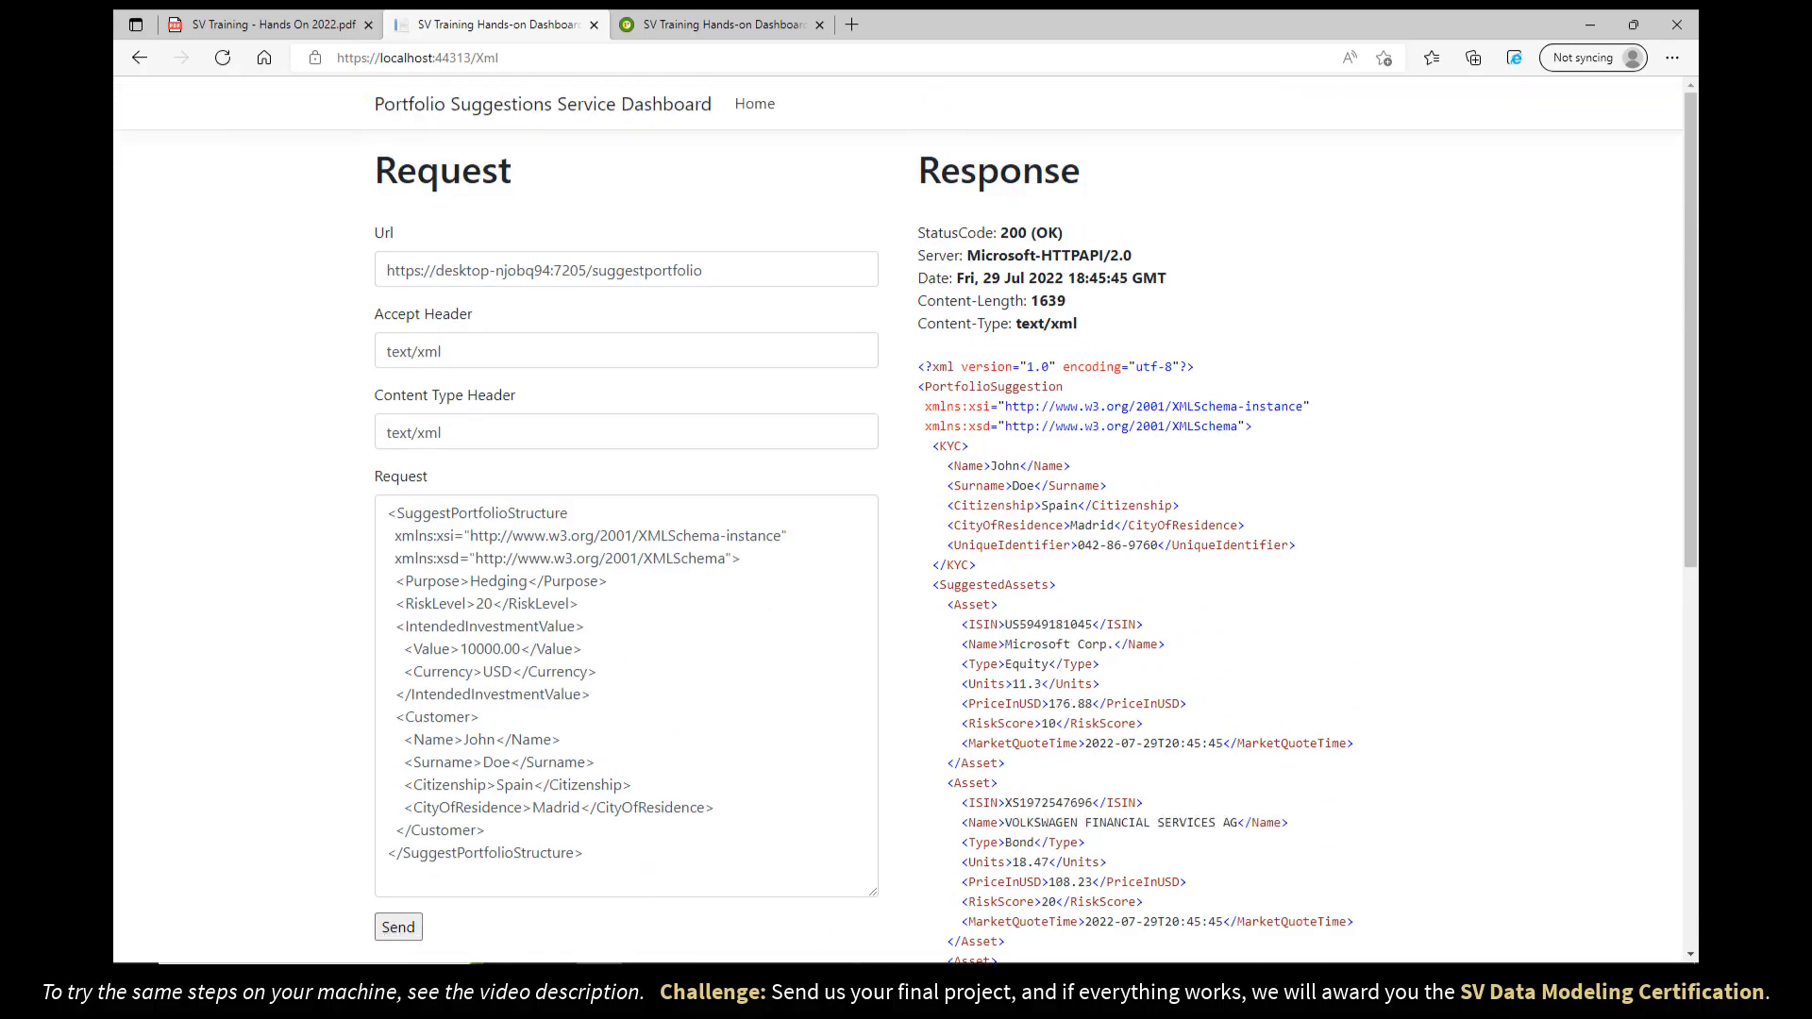
- In Service Virtualization Designer, check the new service's message count and simulate it, and resend the dashboard request to test the simulation
left_click(879, 976)
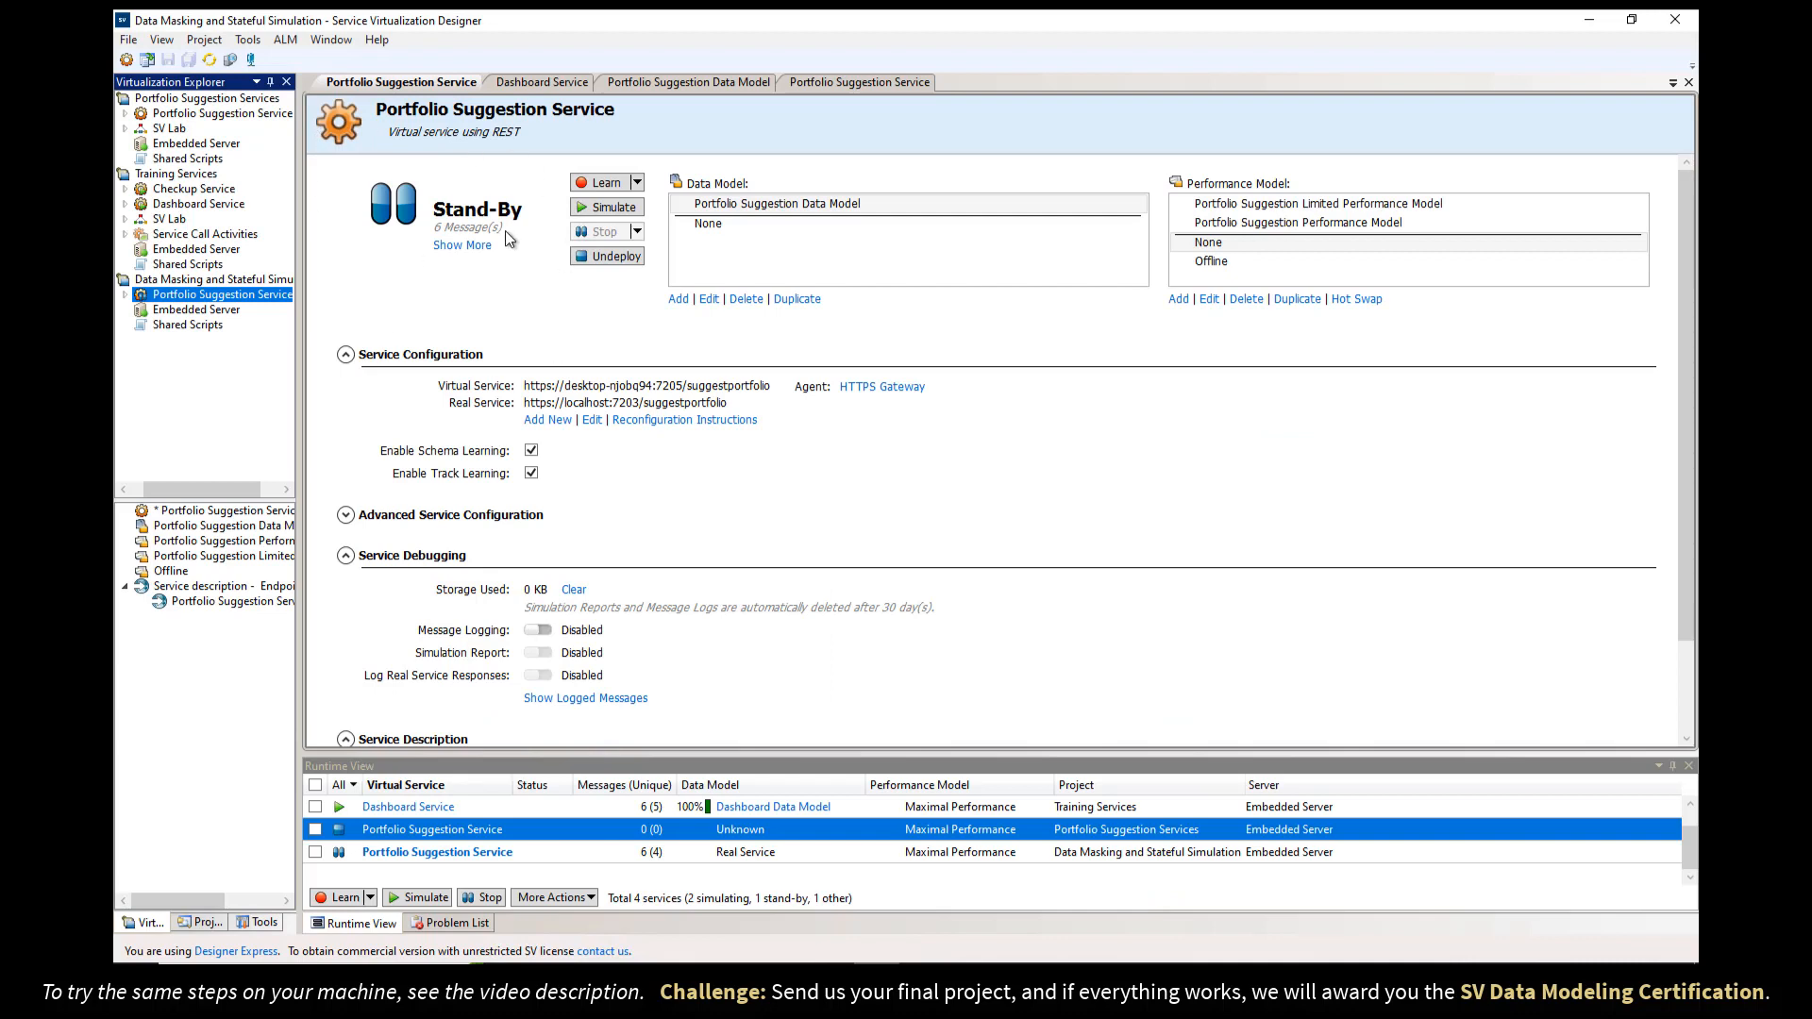
mouse_move(455, 226)
left_click(607, 206)
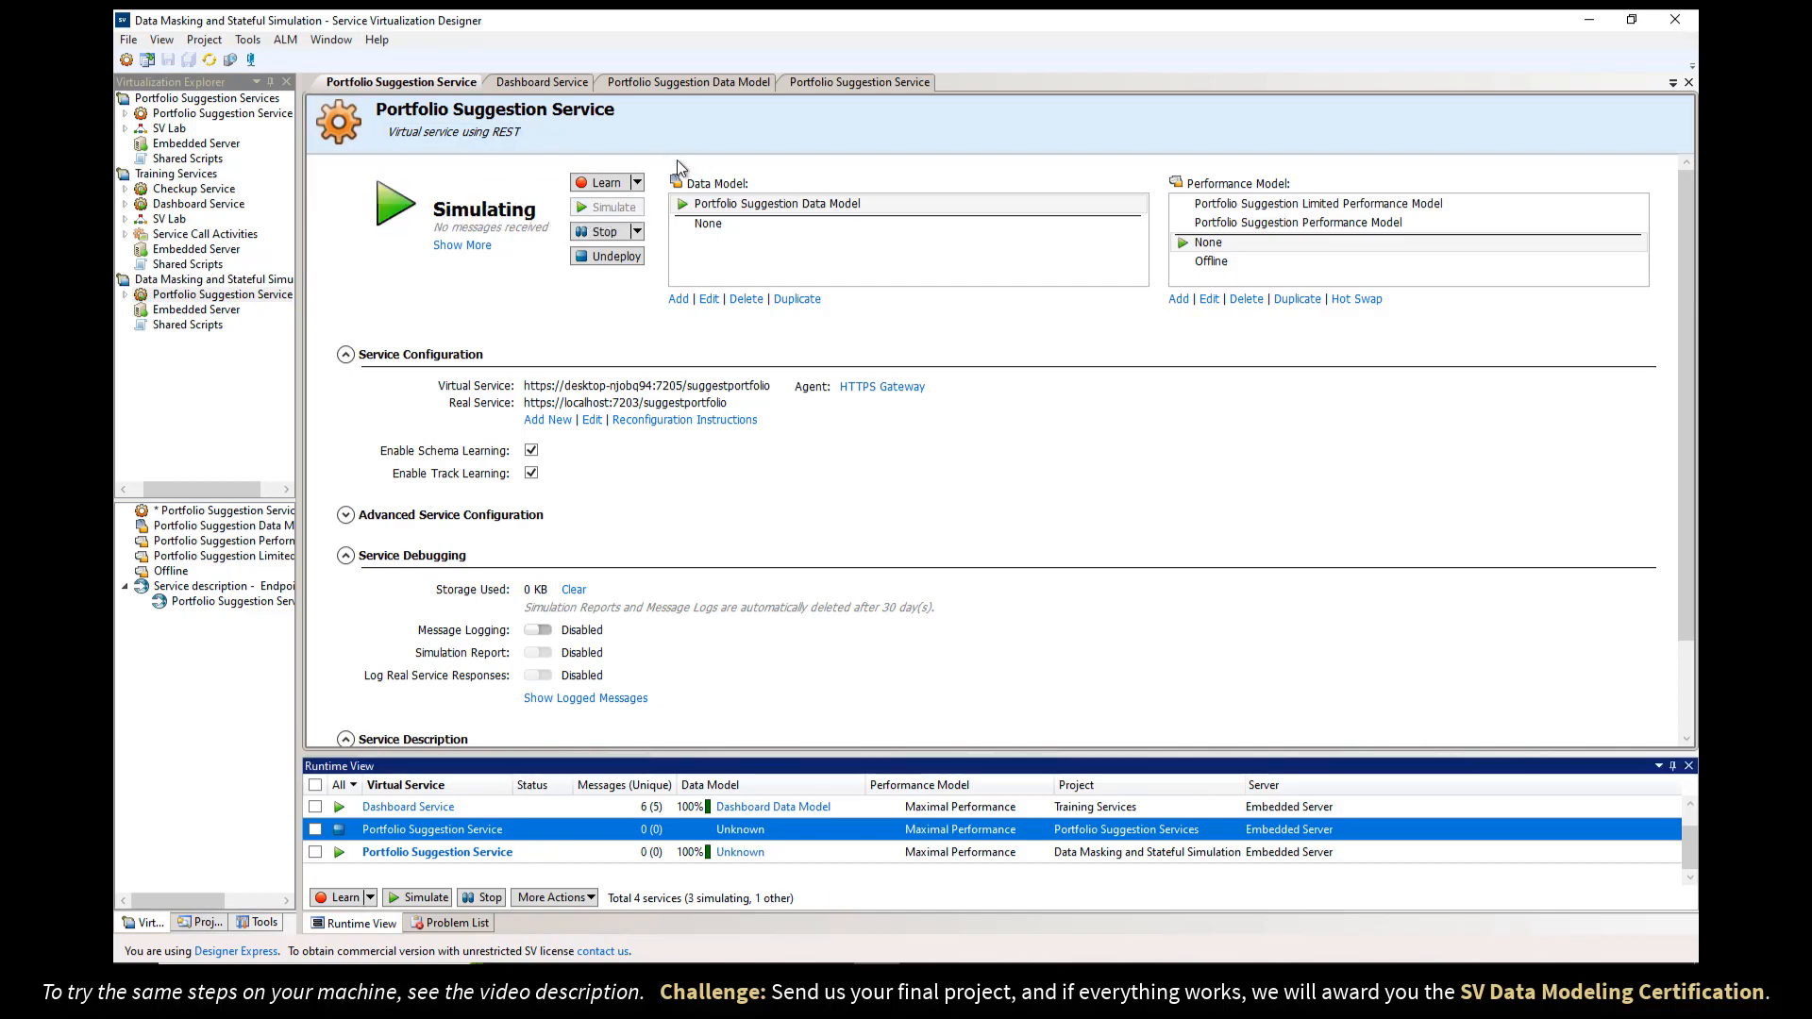
key("alt+Tab")
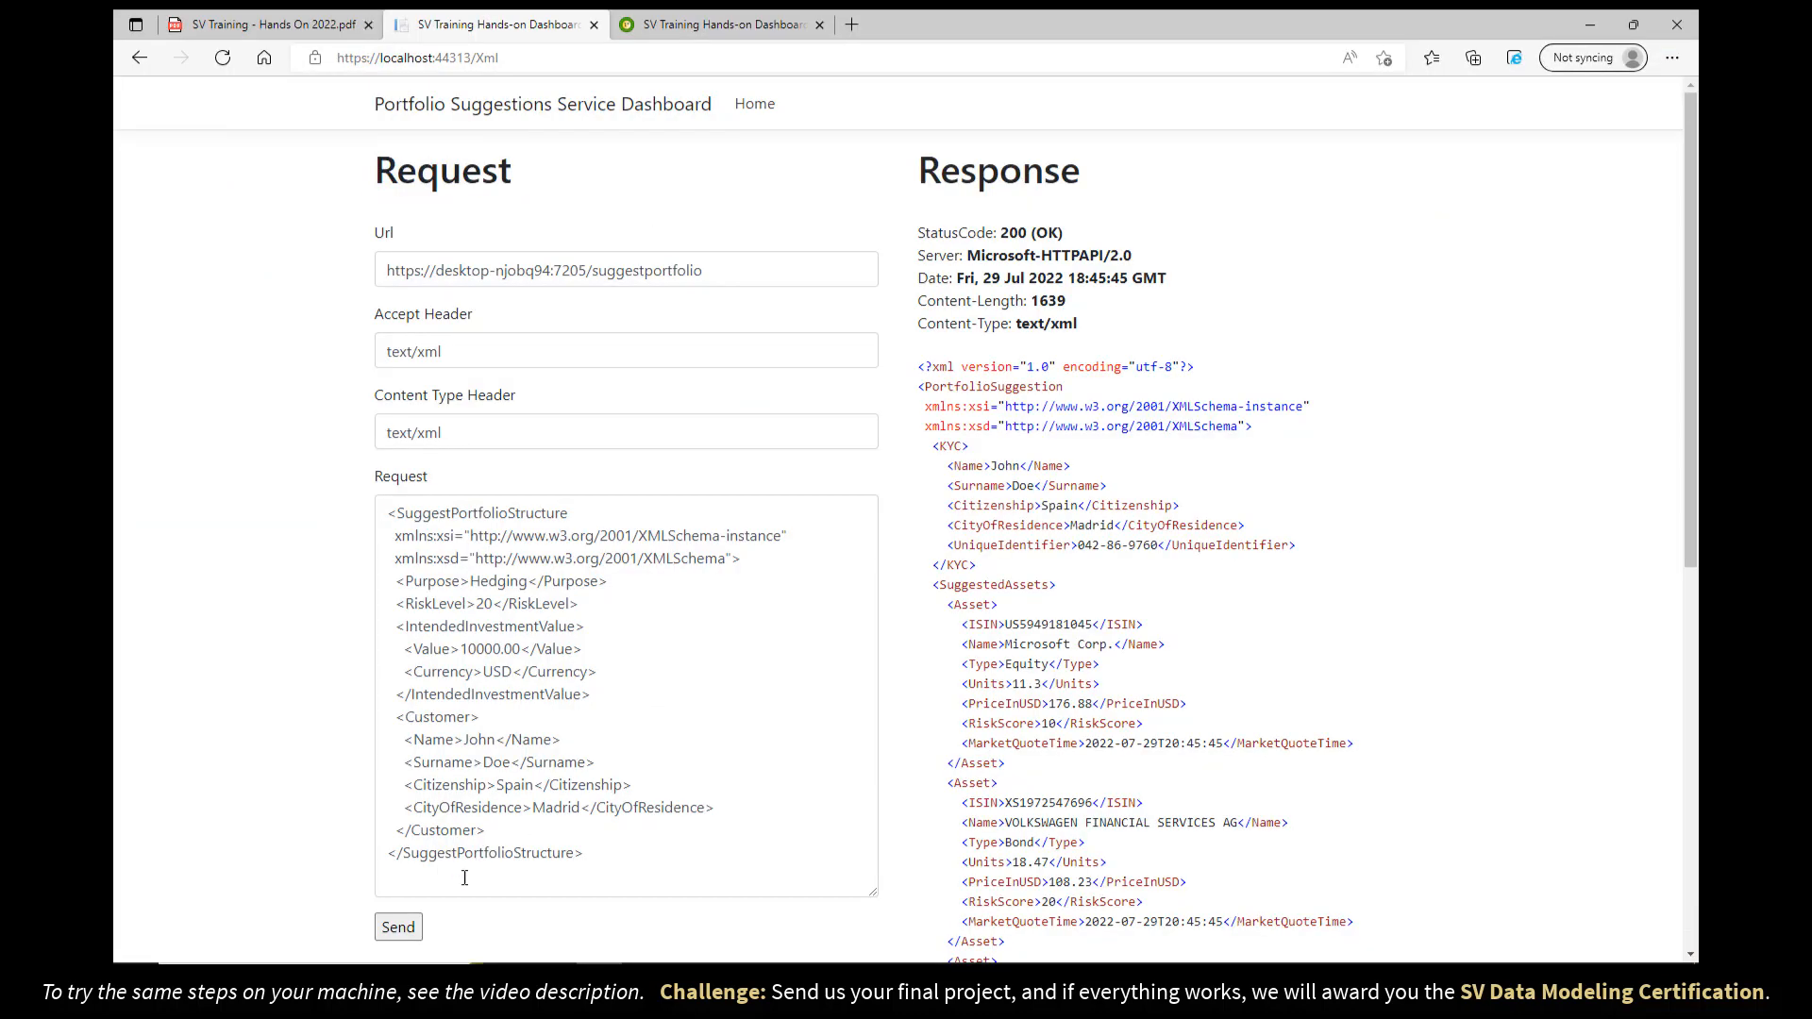
left_click(397, 927)
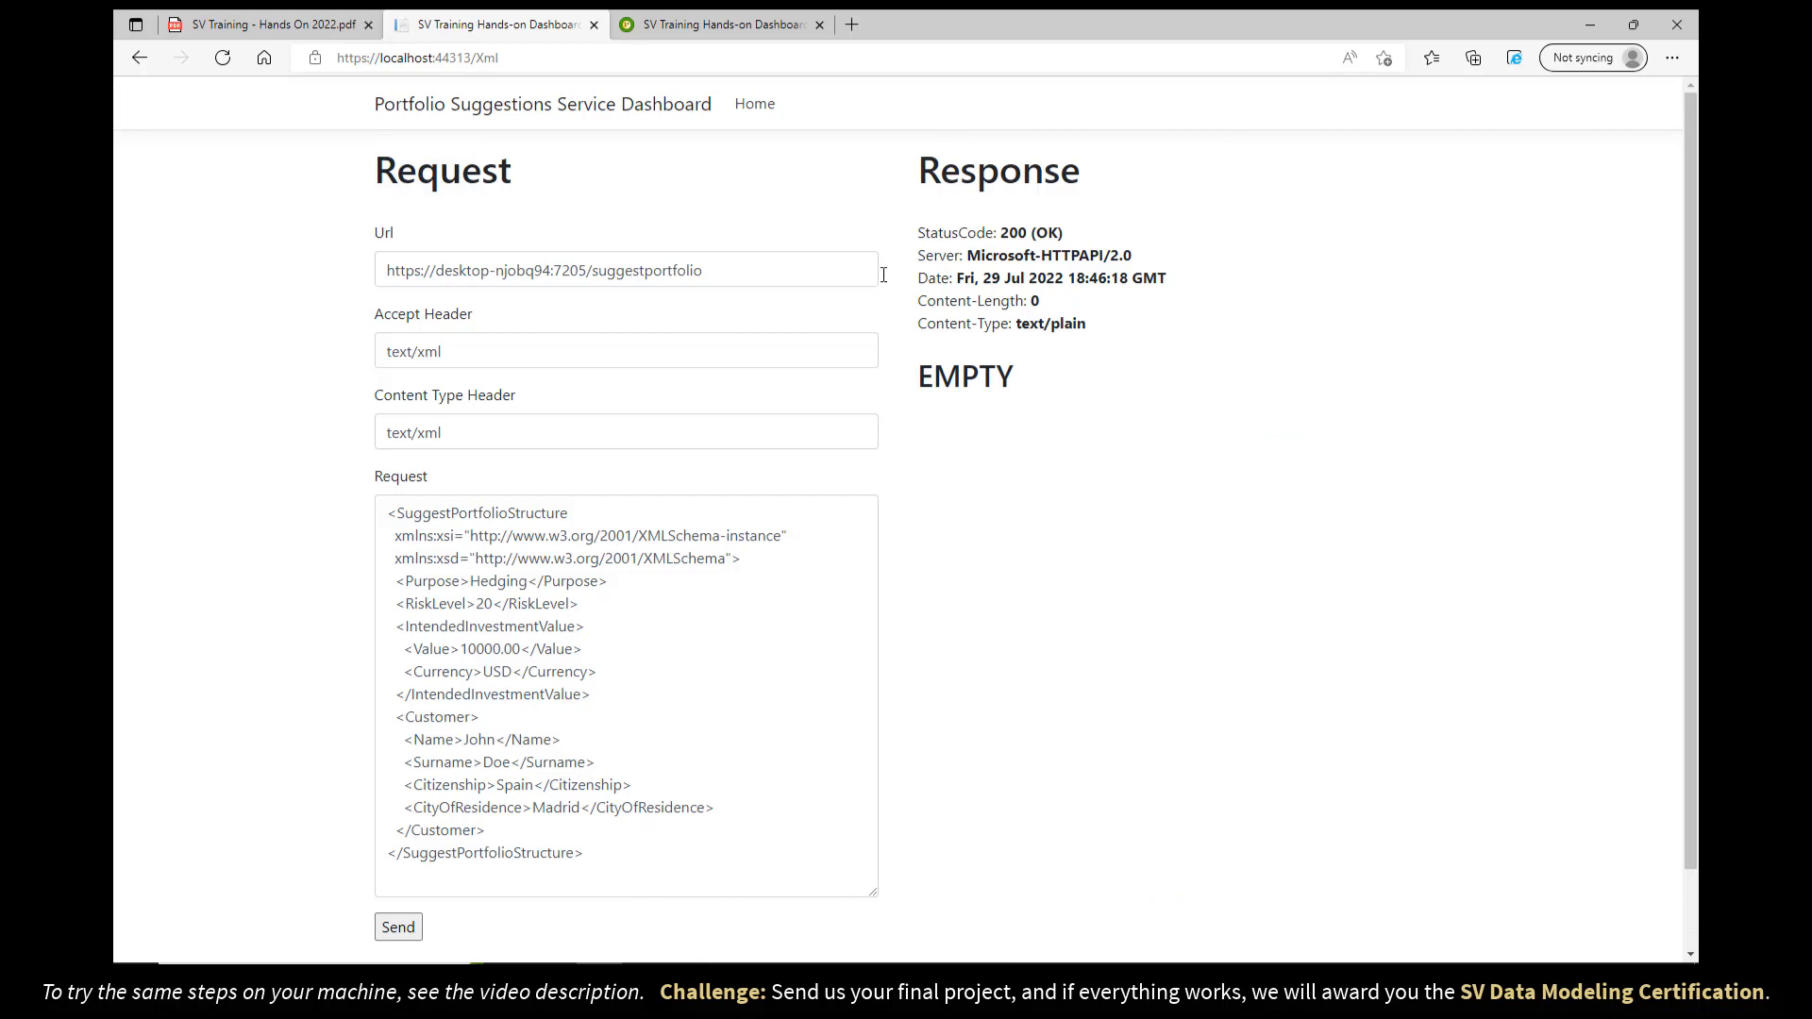
- Back in Service Virtualization Designer, show the simulated service's warning and delete all its listed problems
key("alt+Tab")
left_click(467, 269)
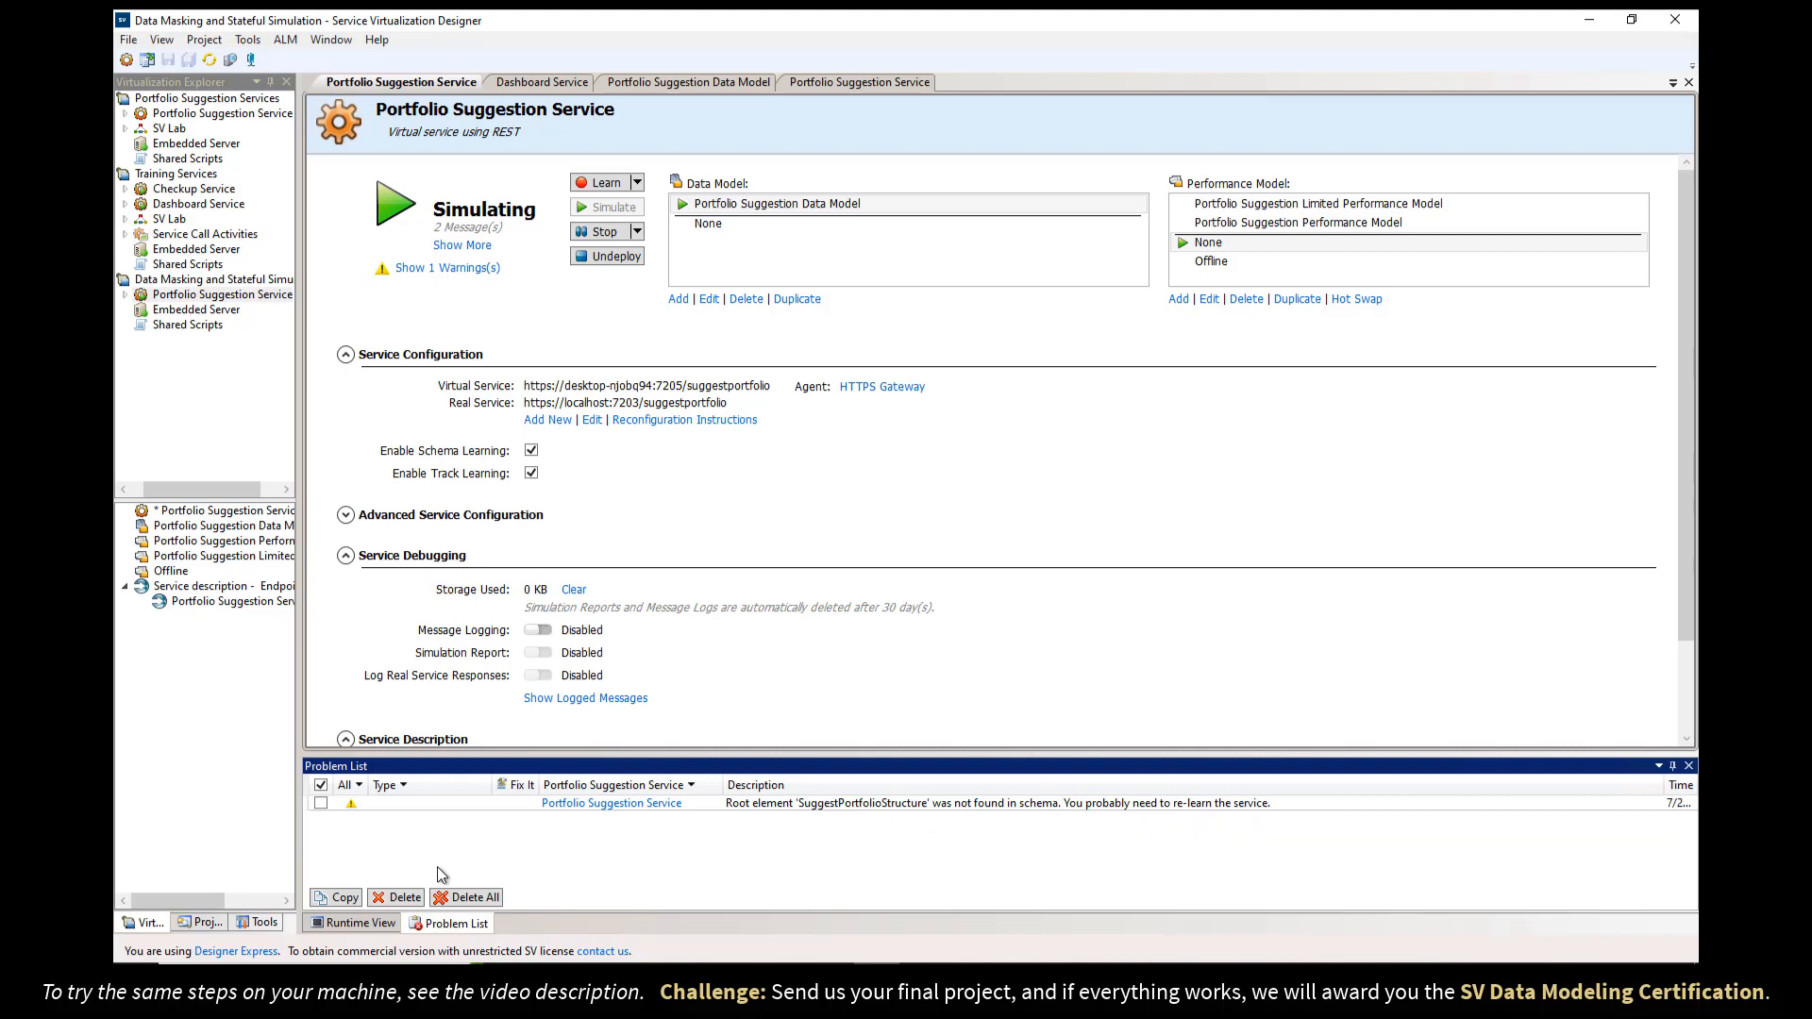
left_click(450, 900)
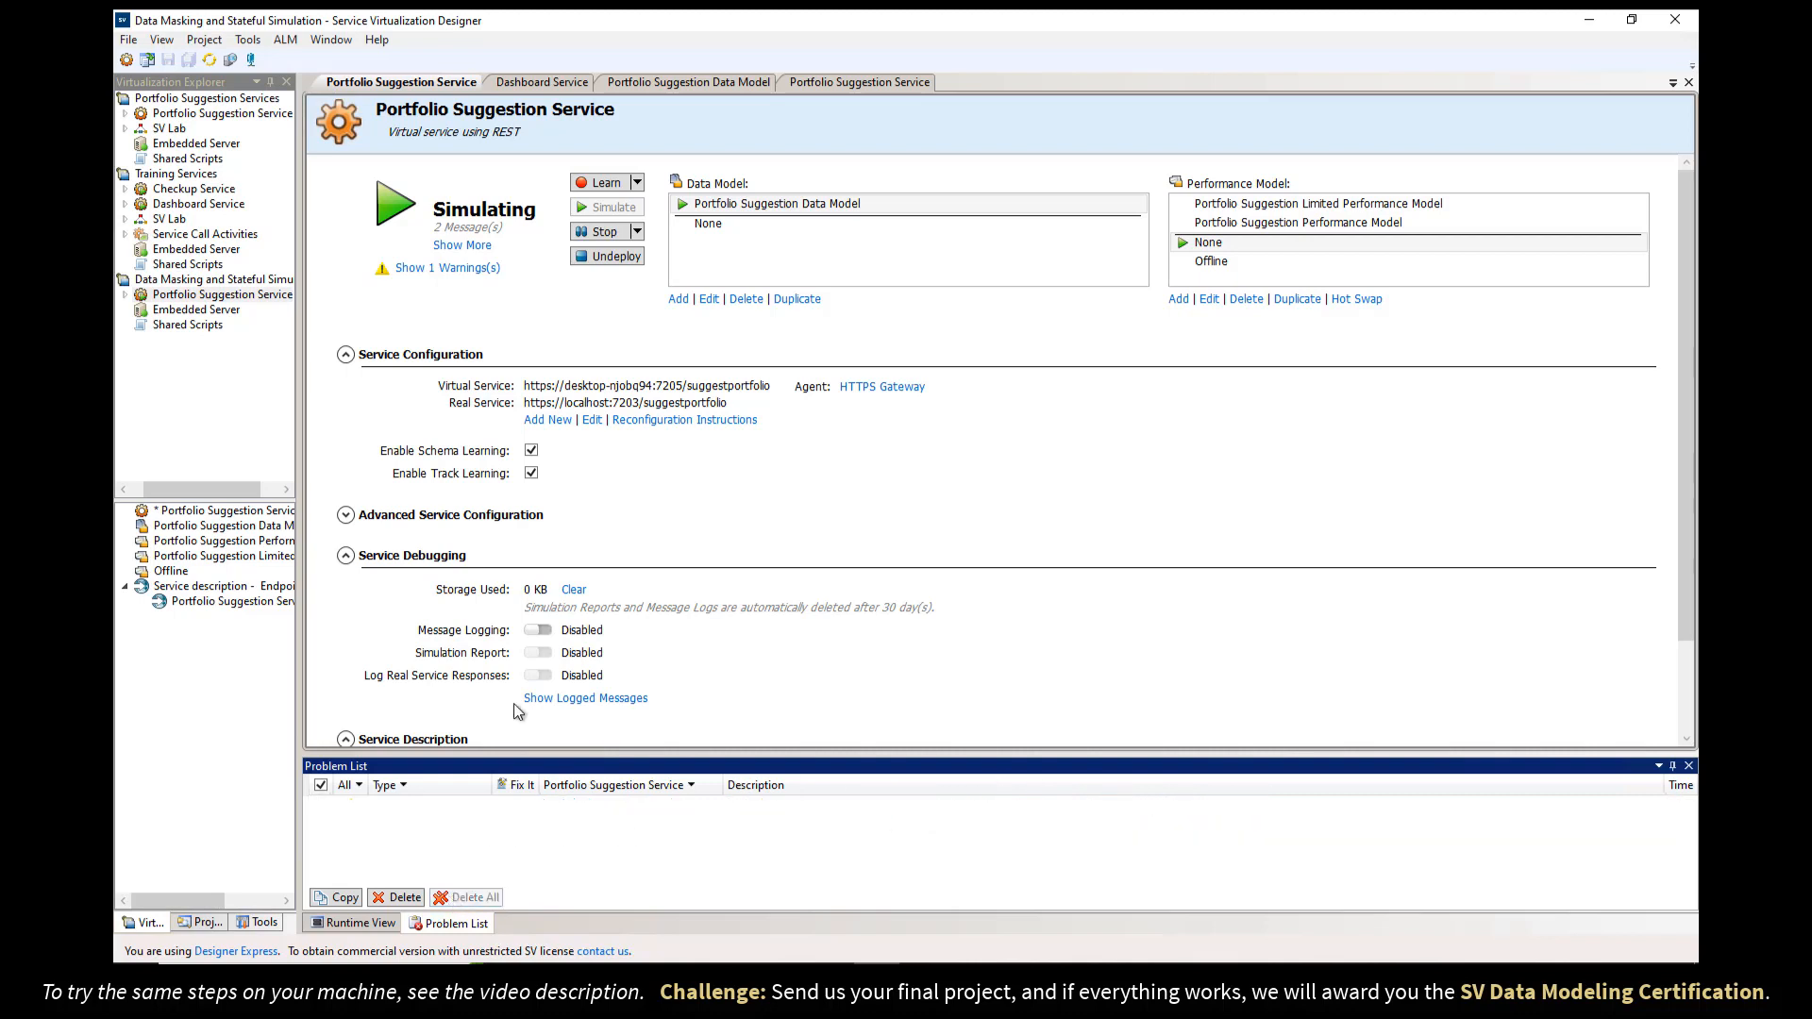
- Learn the new Portfolio Suggestion Service from one request sent through the browser dashboard, and stop the learning
left_click(601, 186)
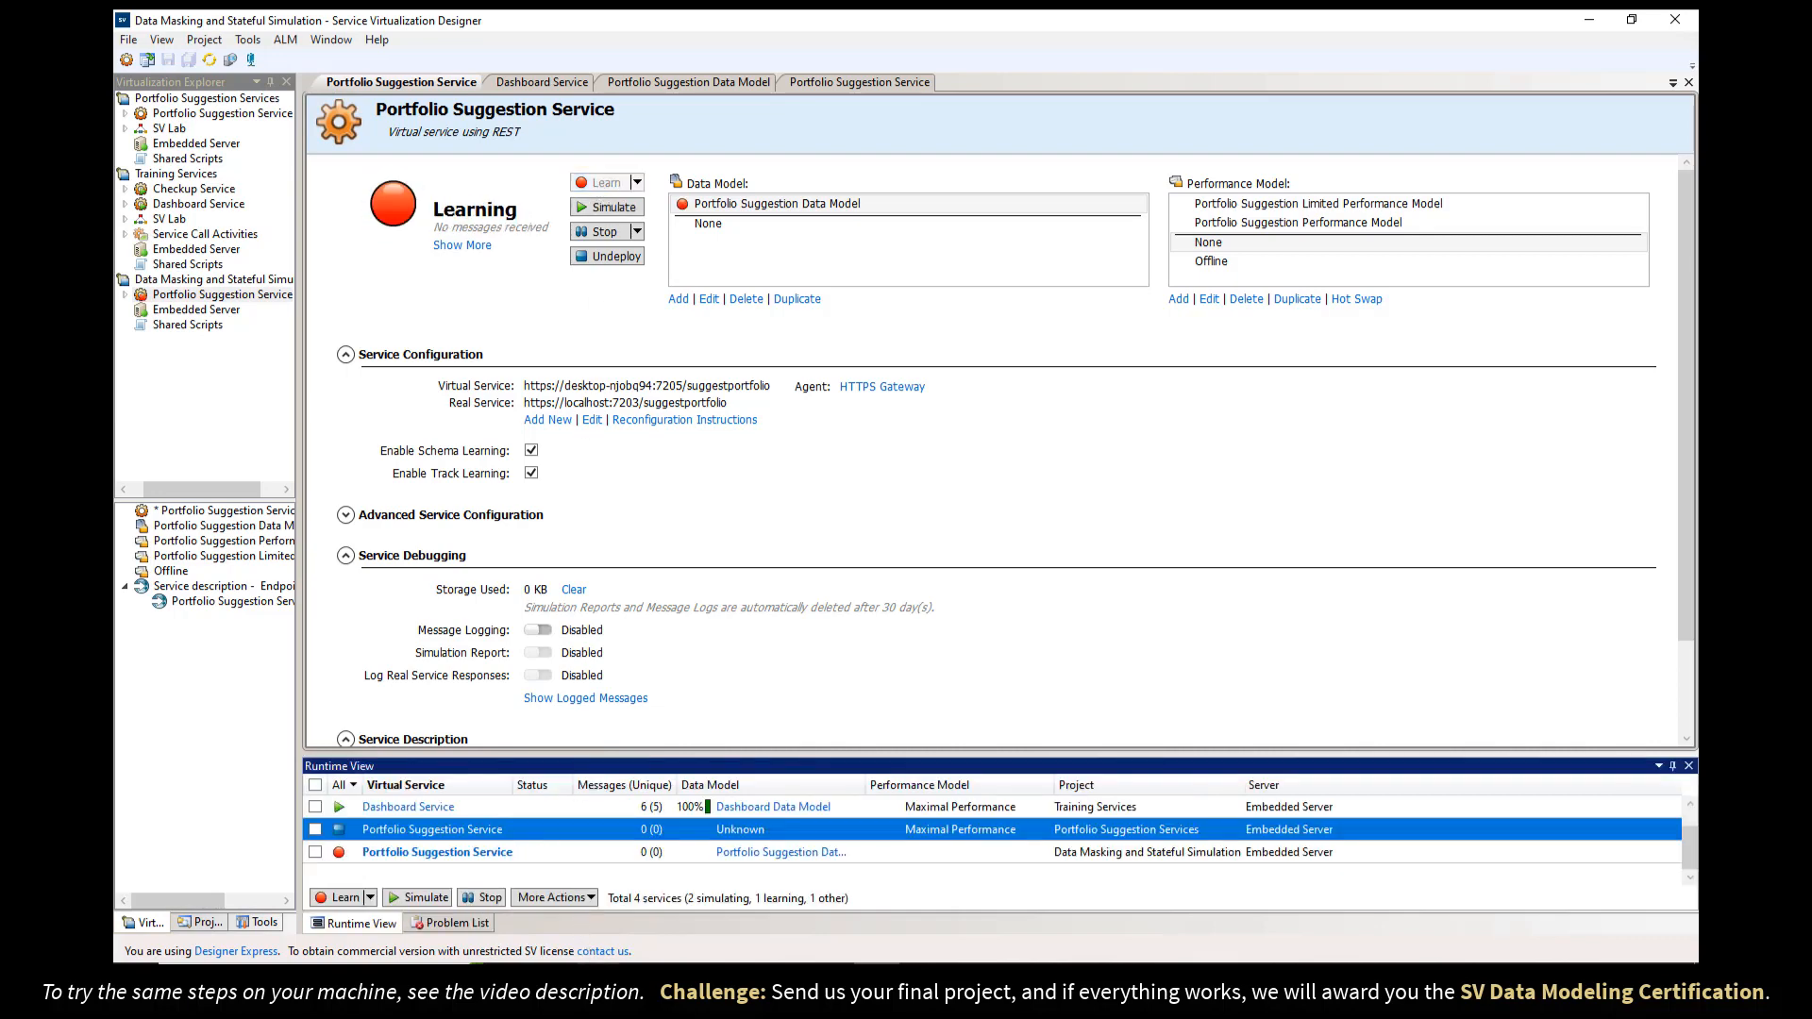
left_click(593, 978)
left_click(397, 927)
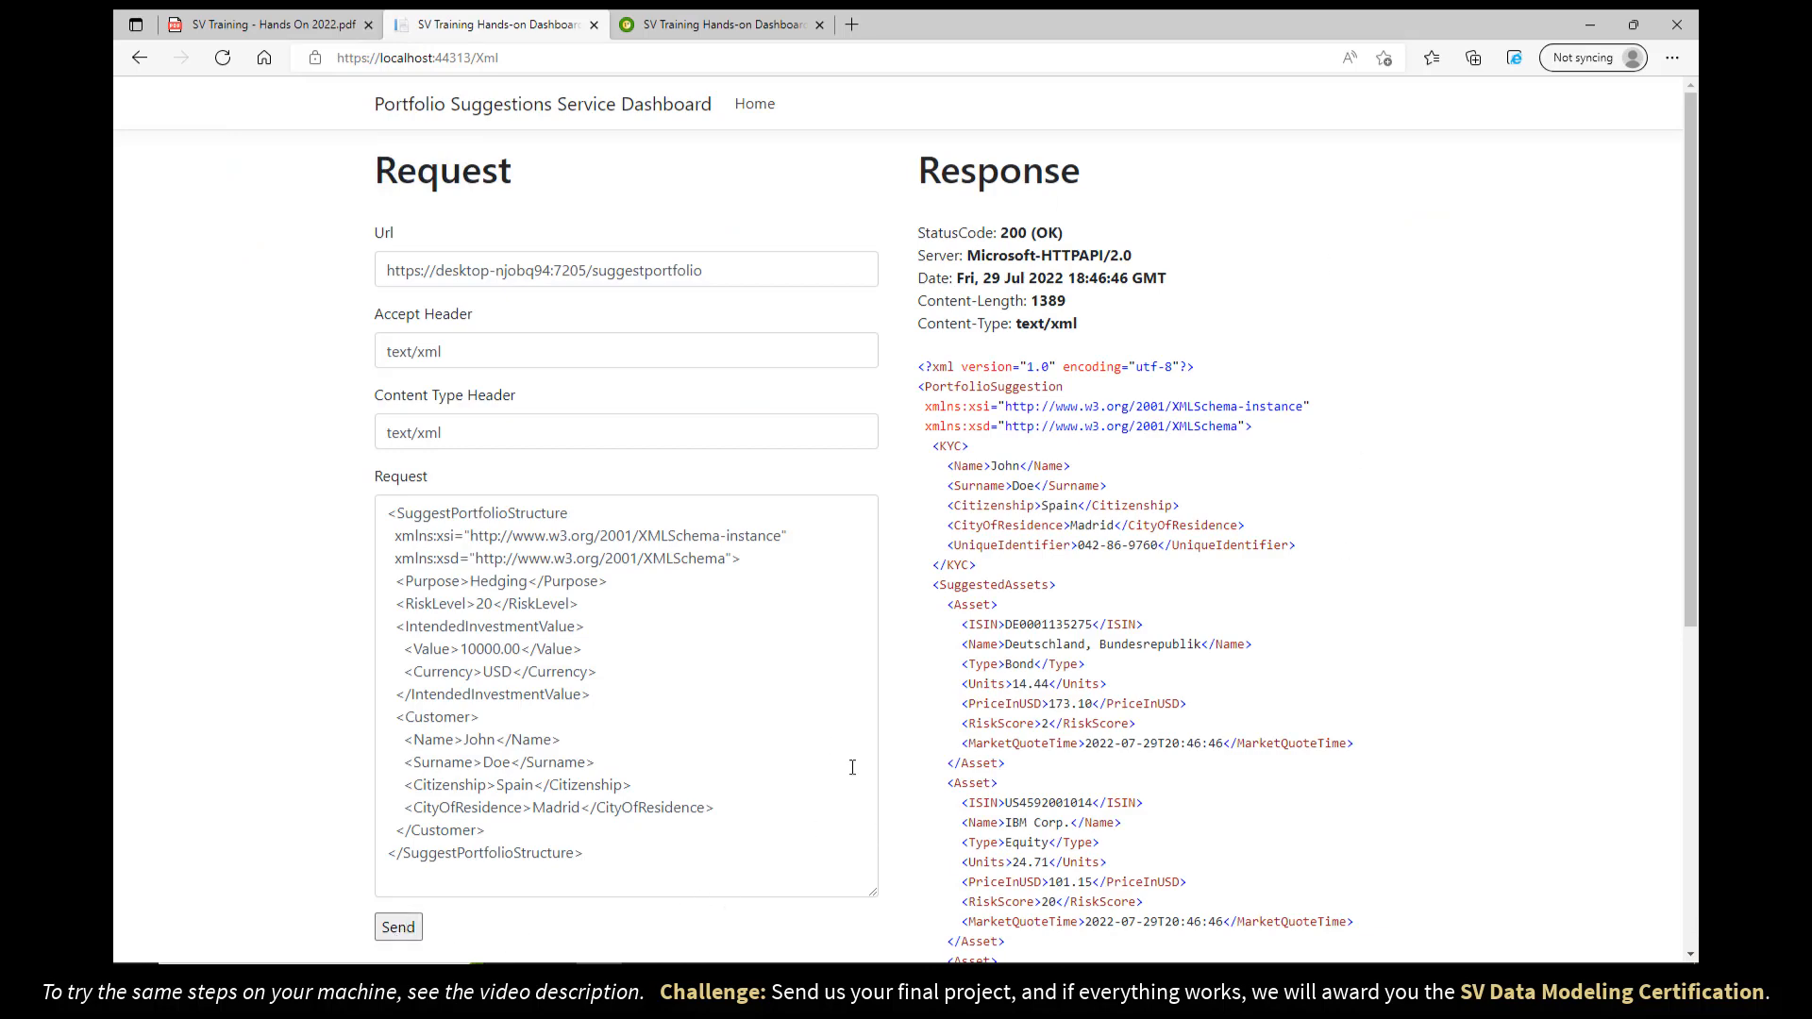
key("alt+Tab")
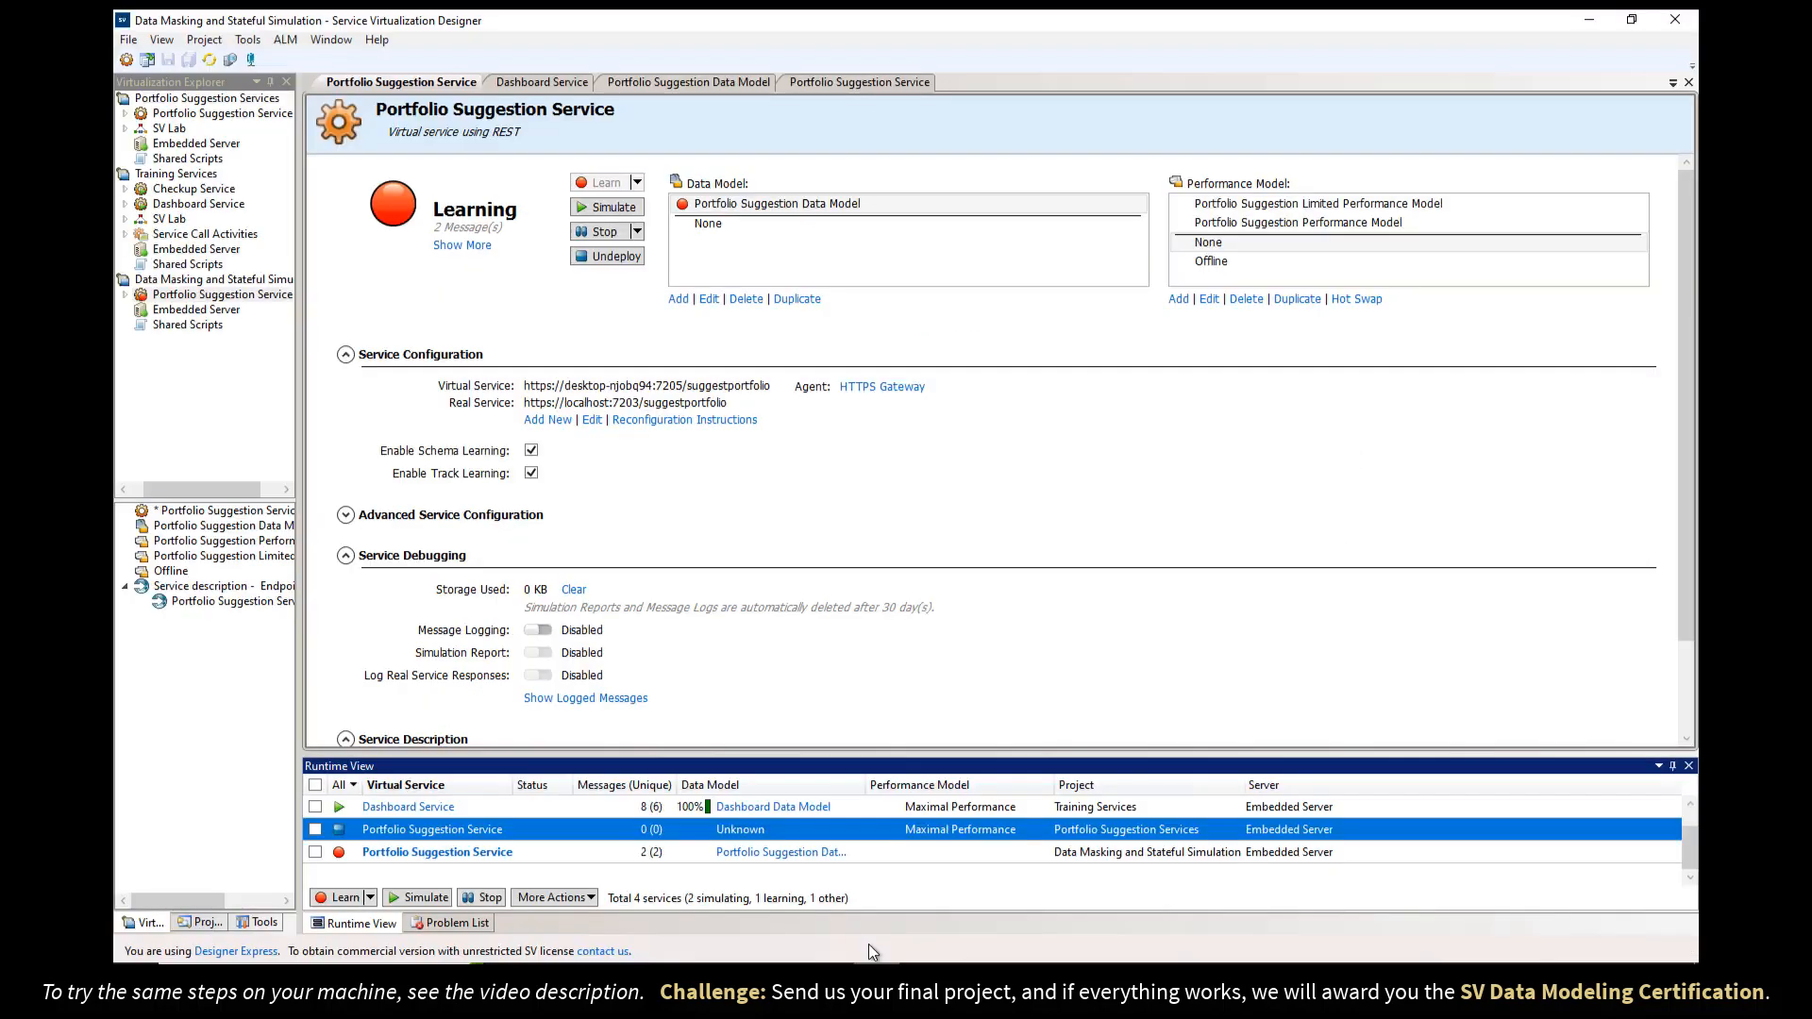
left_click(606, 233)
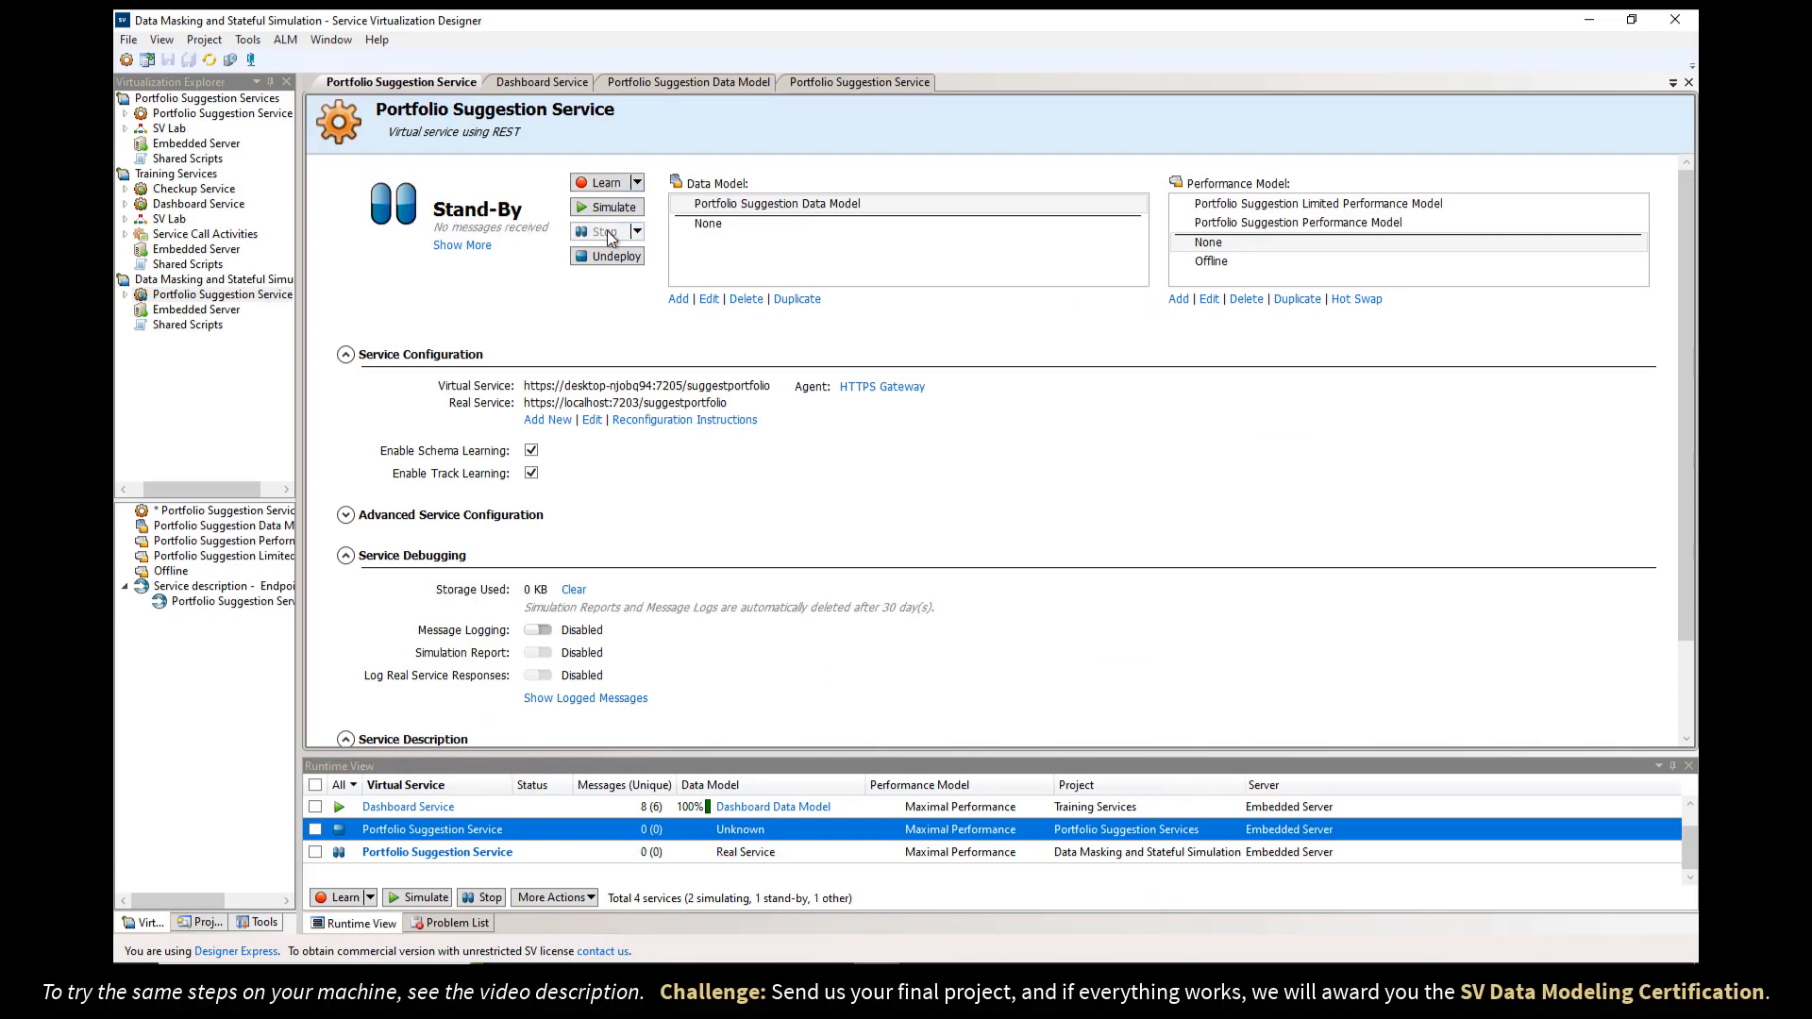
- Open the Portfolio Suggestion Data Model, show its learned data, hide the request's HTTPInputParameters columns and expand SuggestPortfolioStructure
double_click(753, 204)
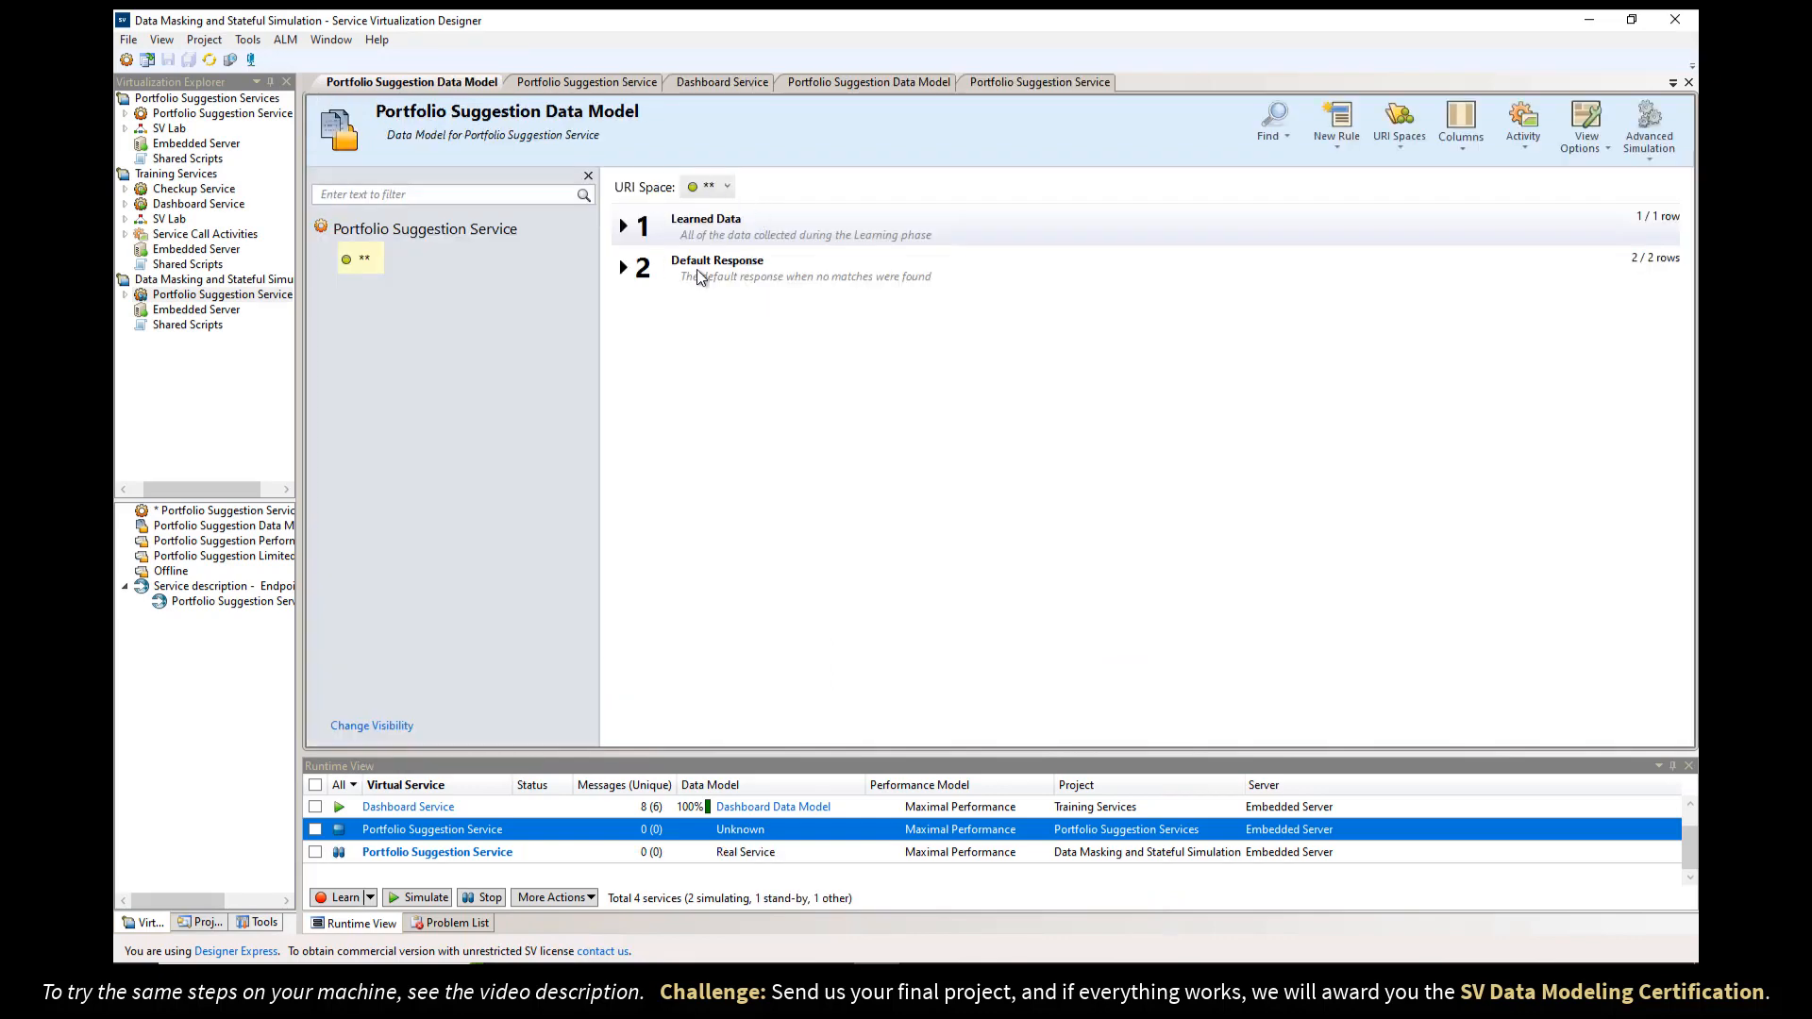
left_click(625, 228)
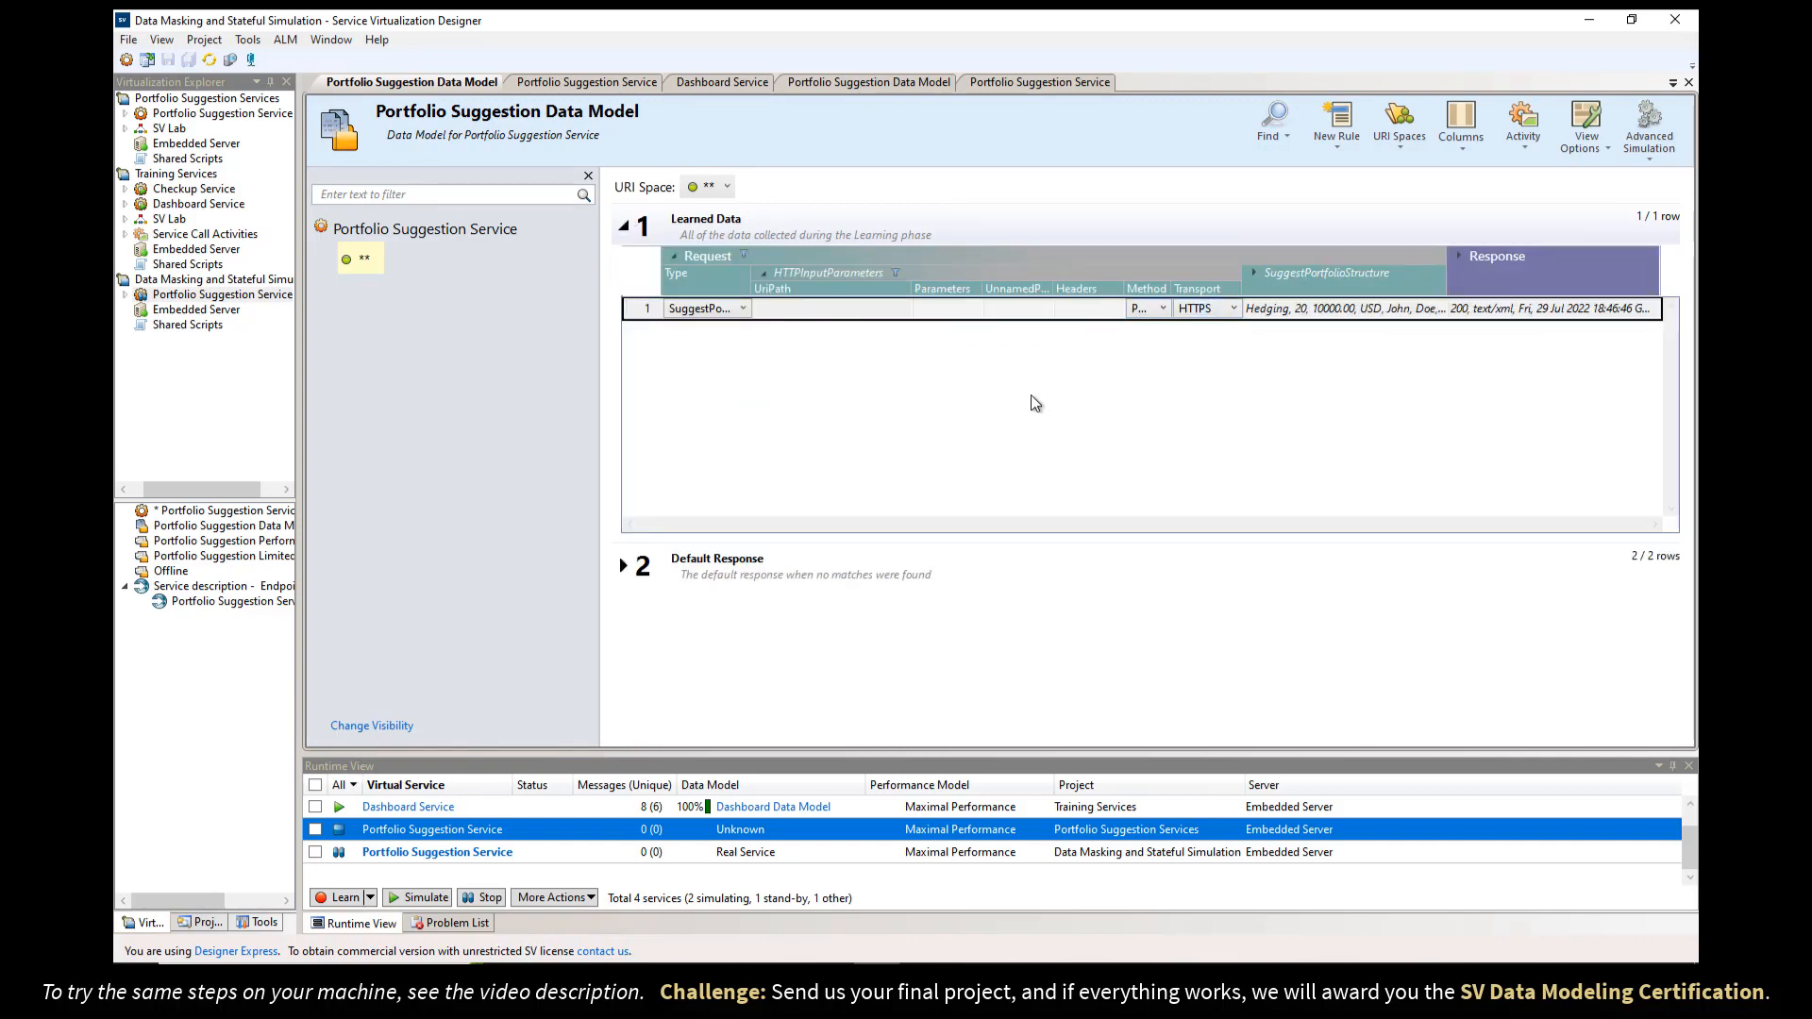
left_click(765, 279)
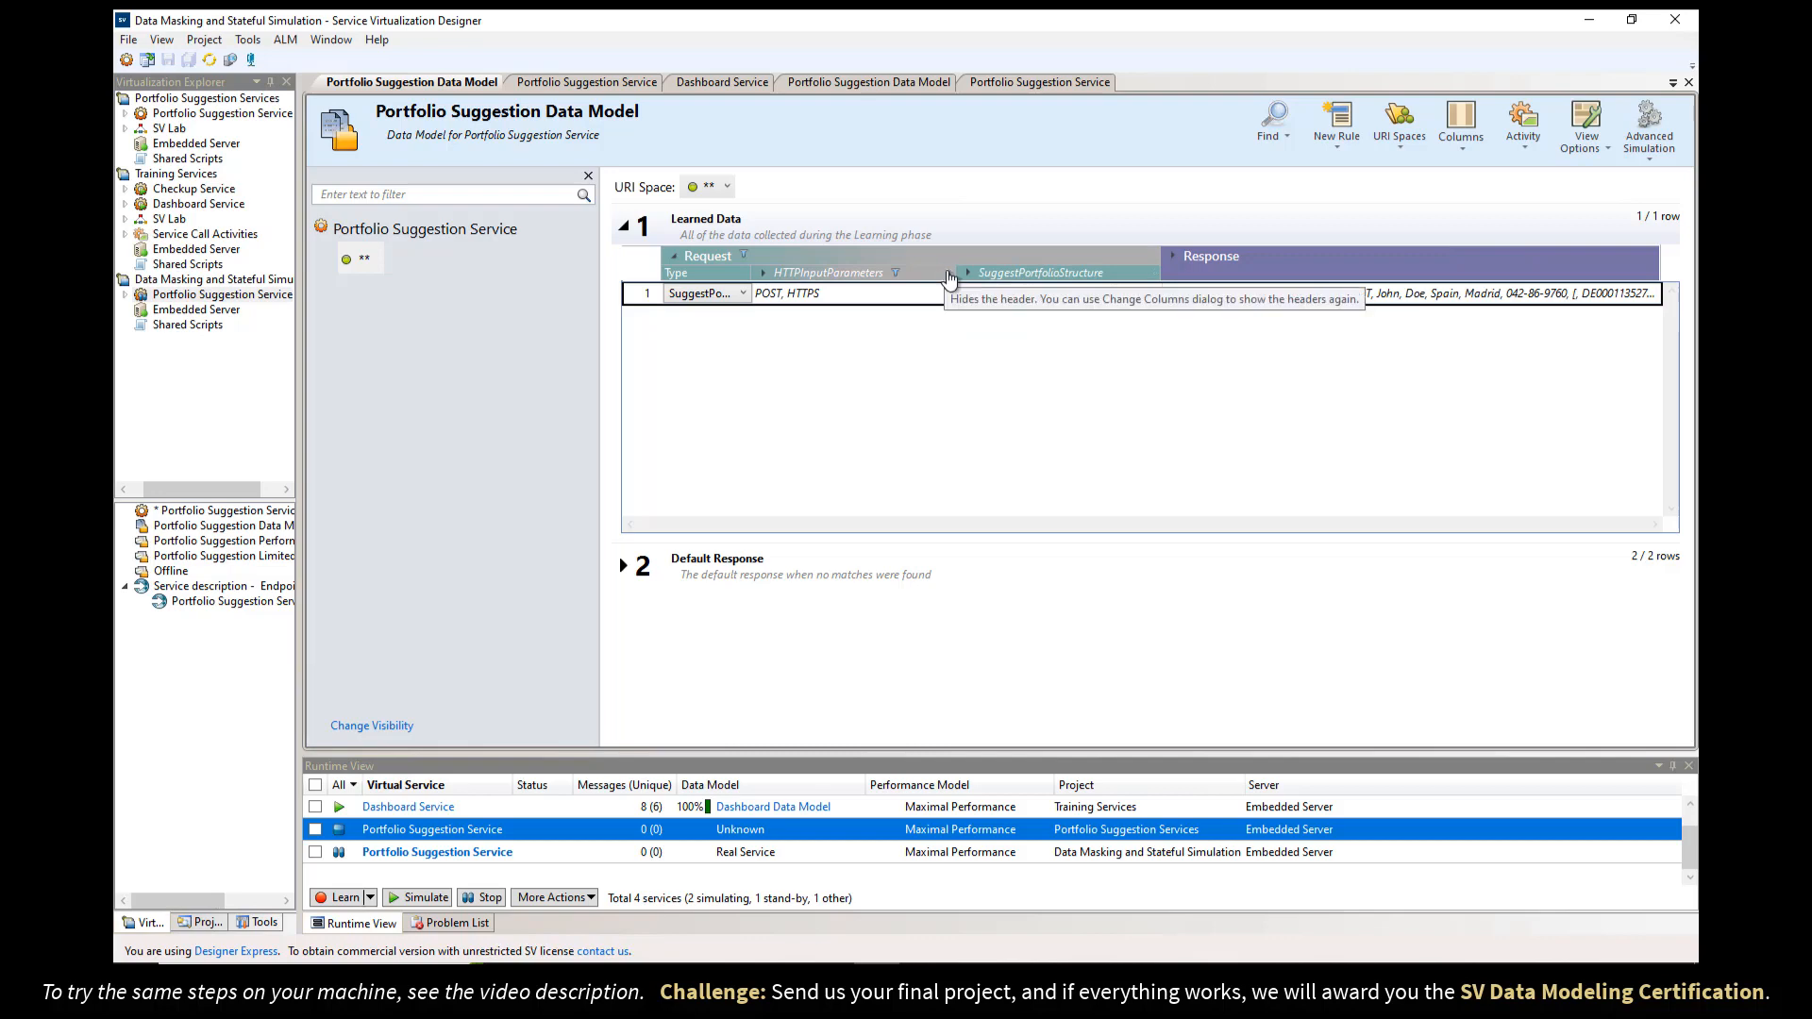
left_click(764, 273)
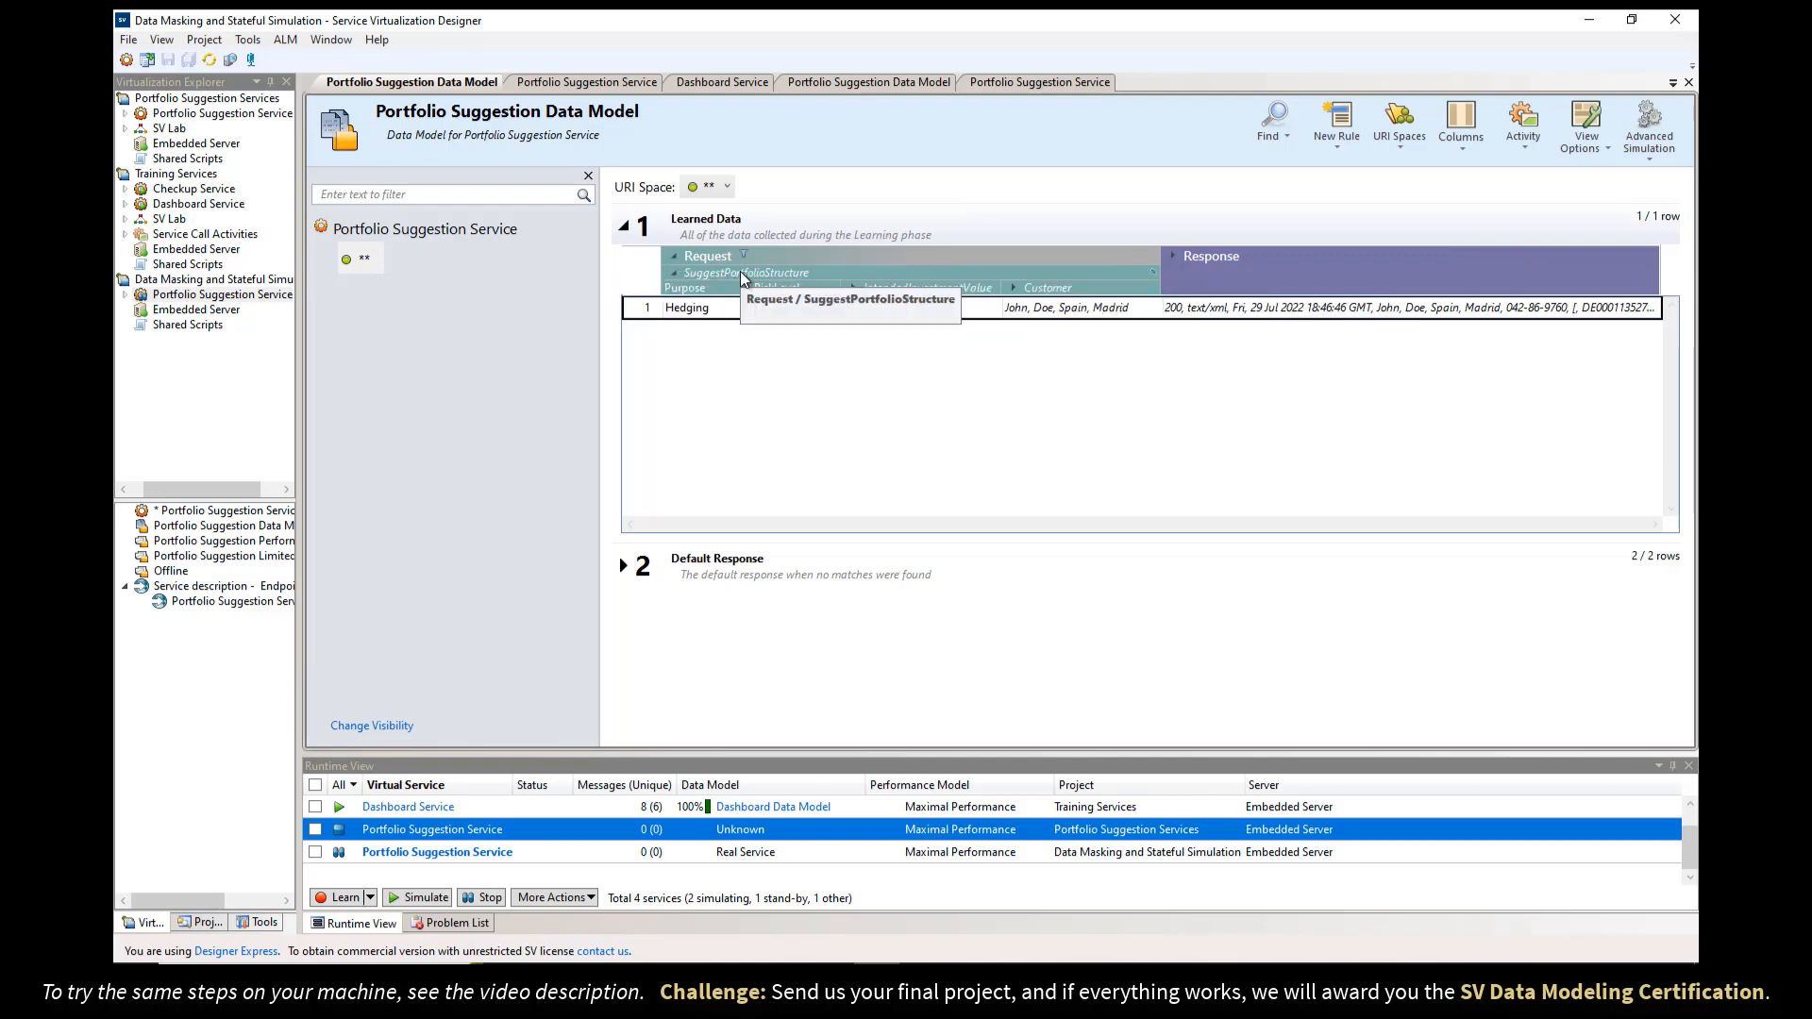
- Expand the learned data's response, hide its HTTPOutputParameters columns and expand the PortfolioSuggestion columns
left_click(1171, 257)
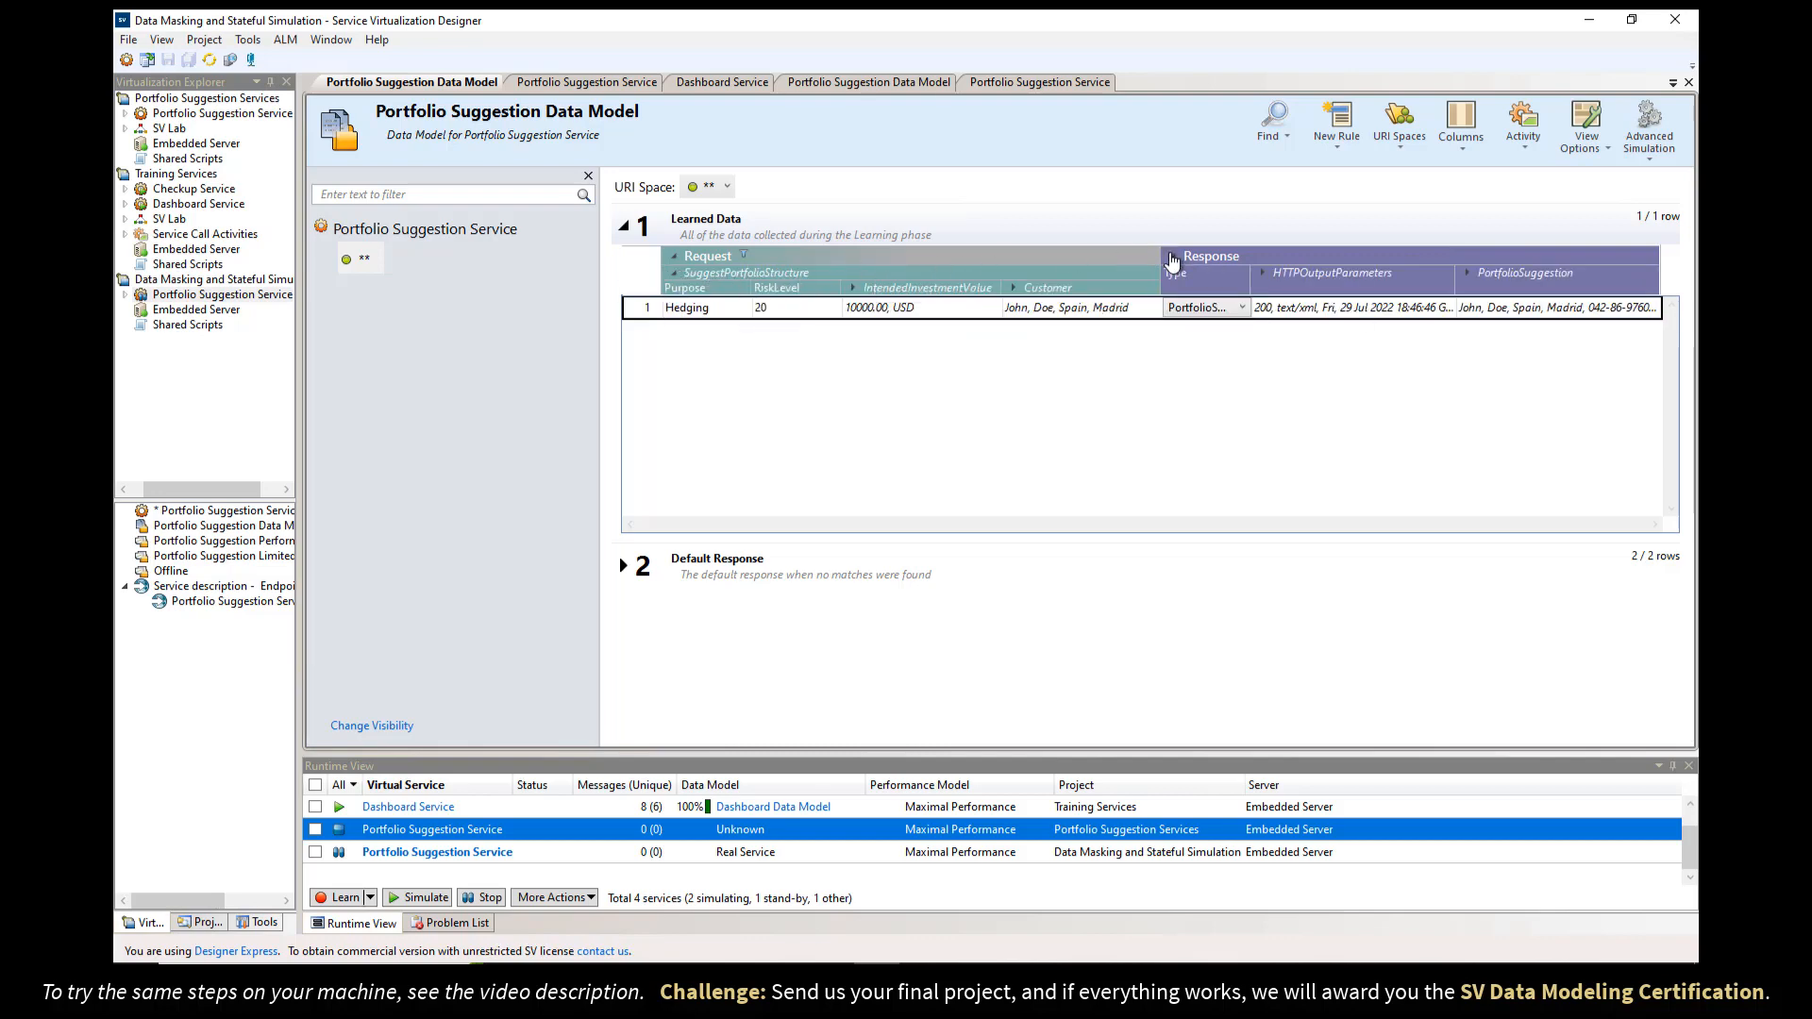
left_click(1246, 276)
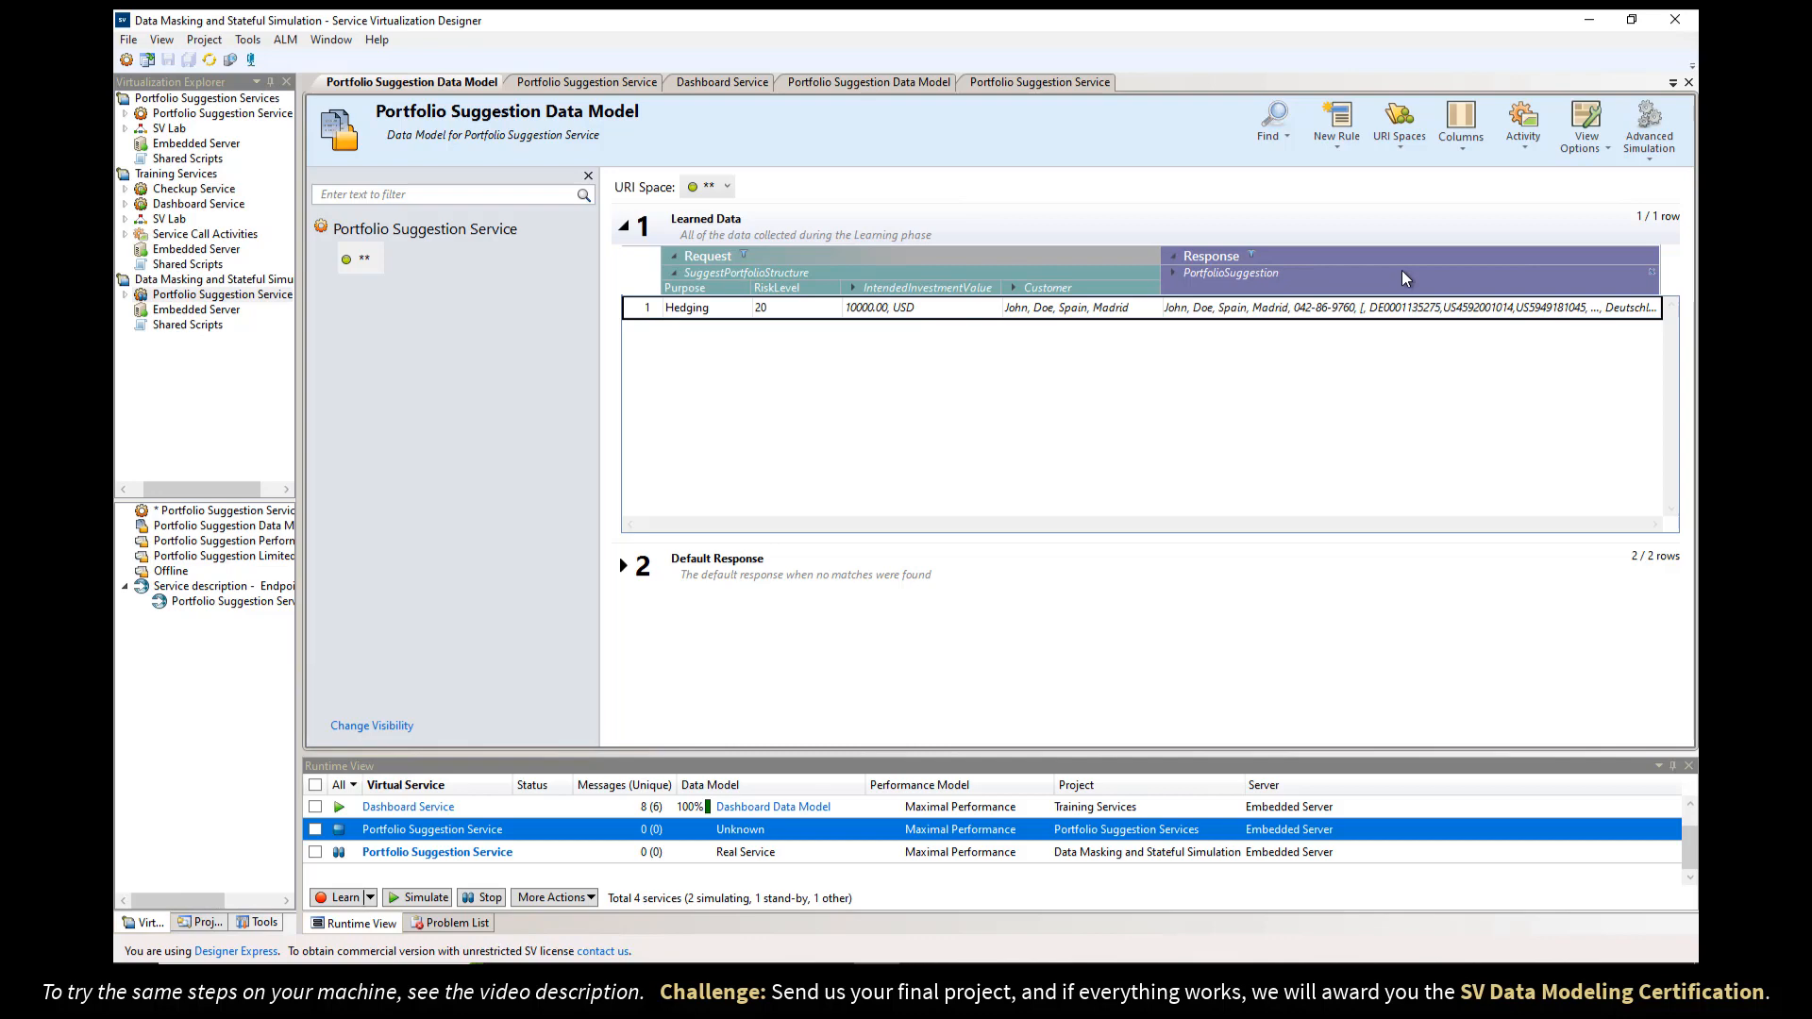
left_click(1173, 273)
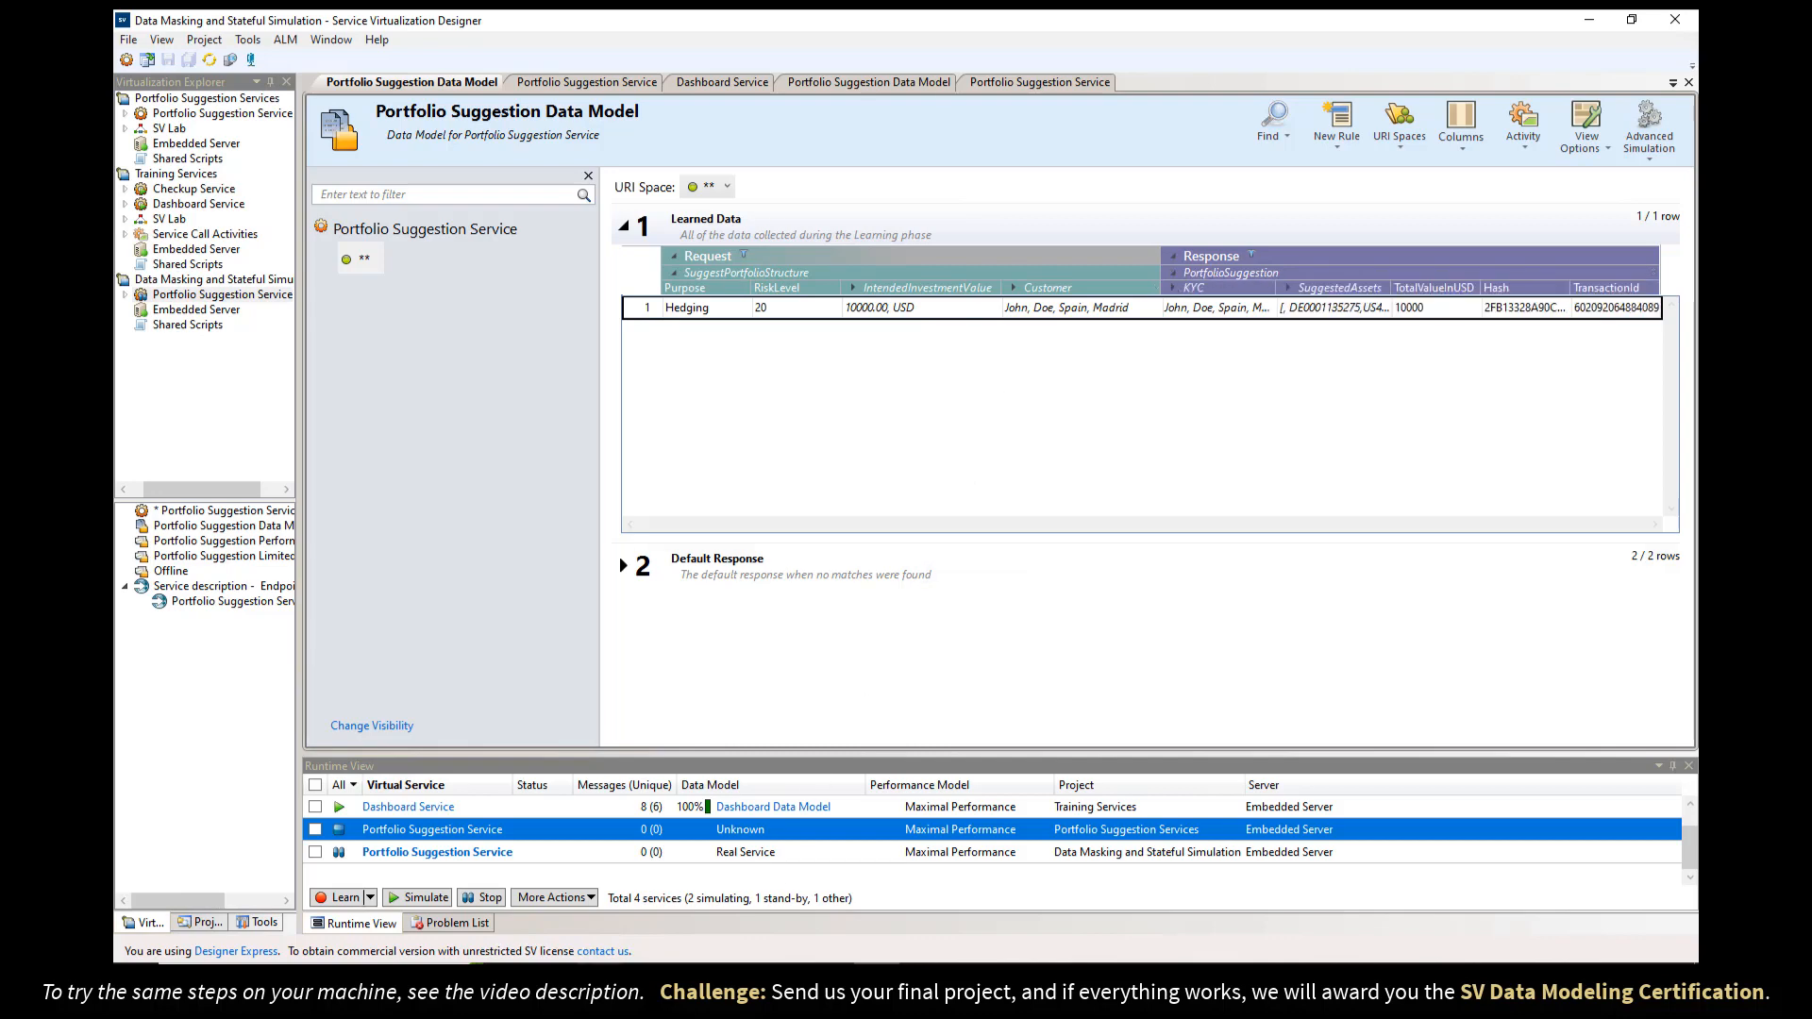
- Read the Hands-on 6 instructions in the browser, and in Service Virtualization Designer expand the response's KYC columns and fit the UniqueIdentifier column width
left_click(599, 979)
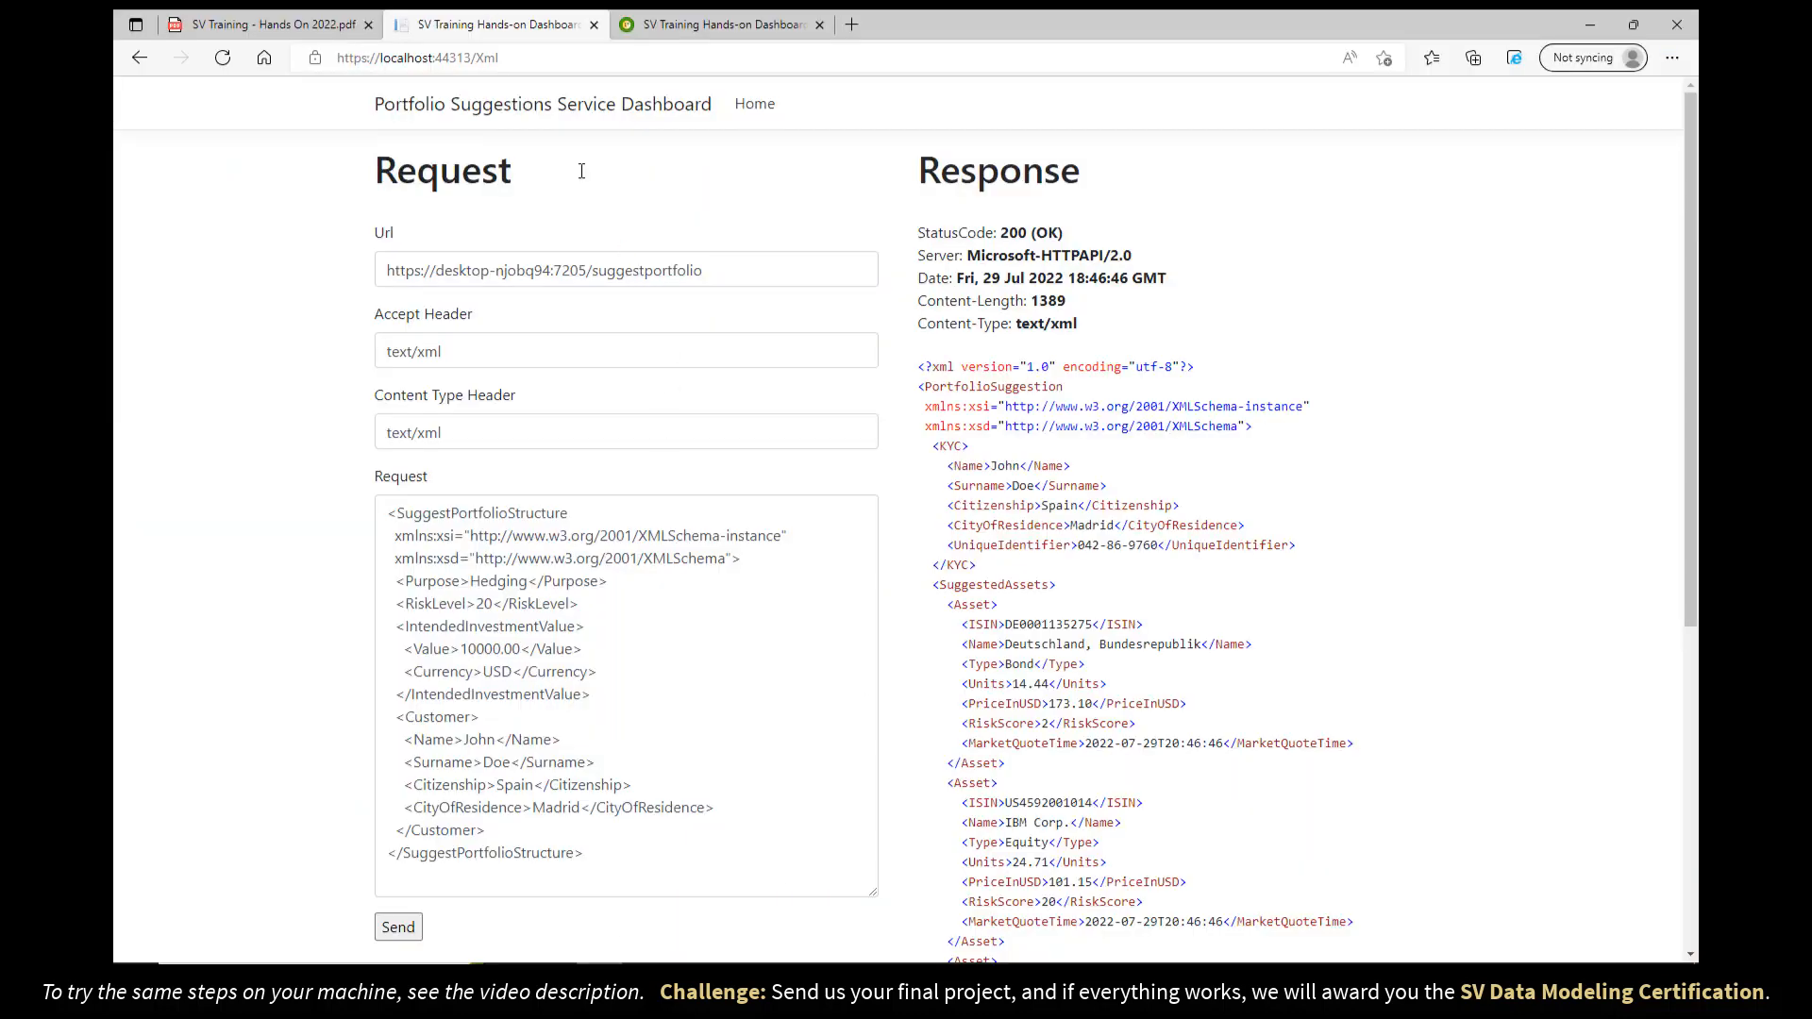
left_click(326, 28)
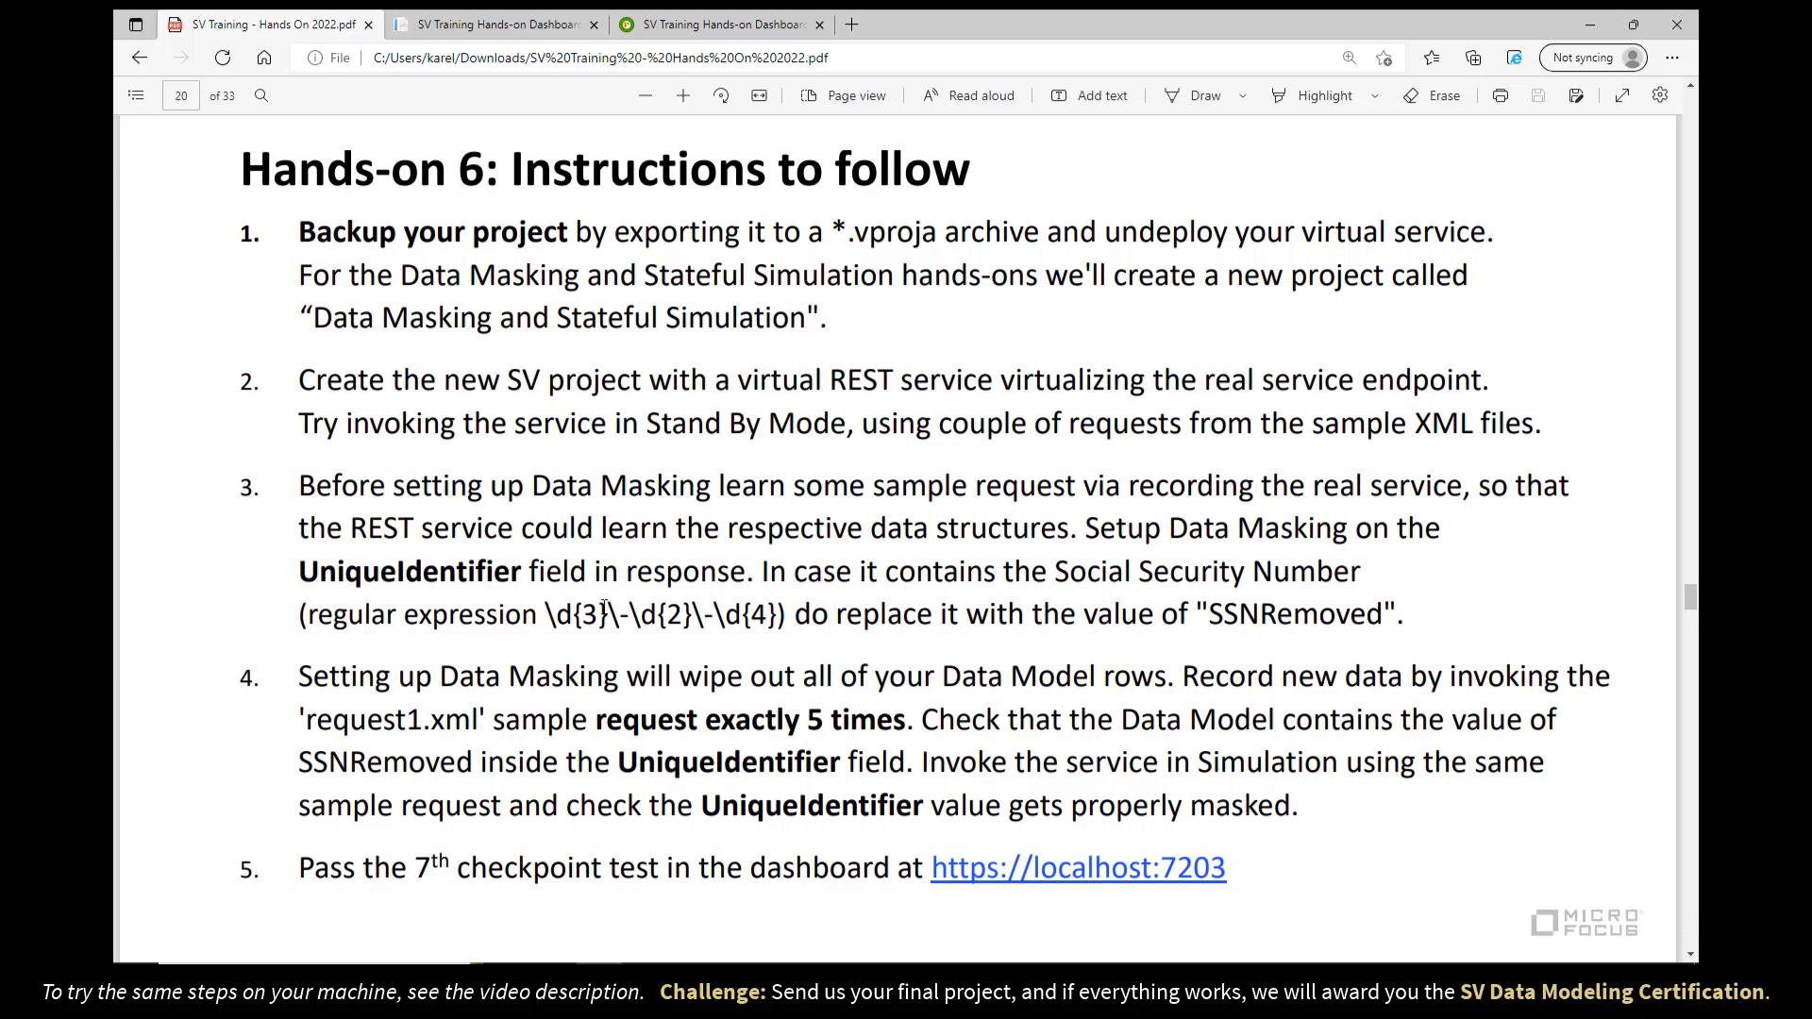
left_click(876, 980)
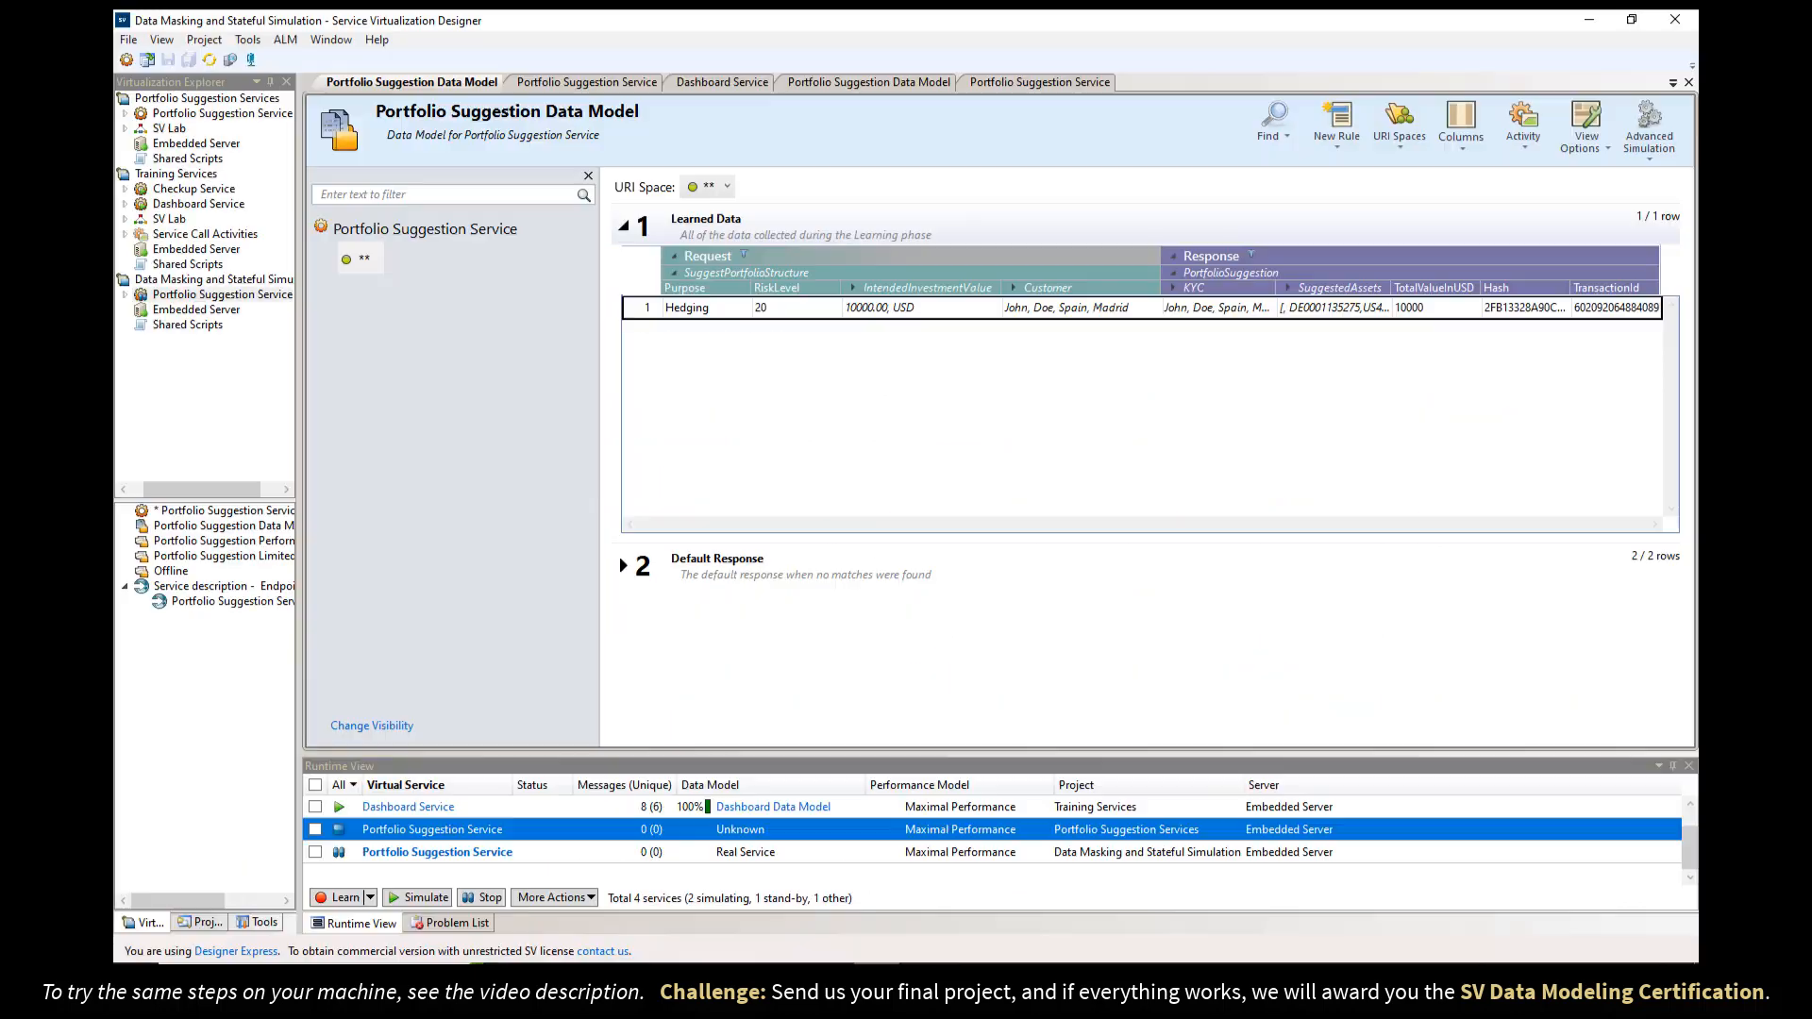
left_click(1172, 290)
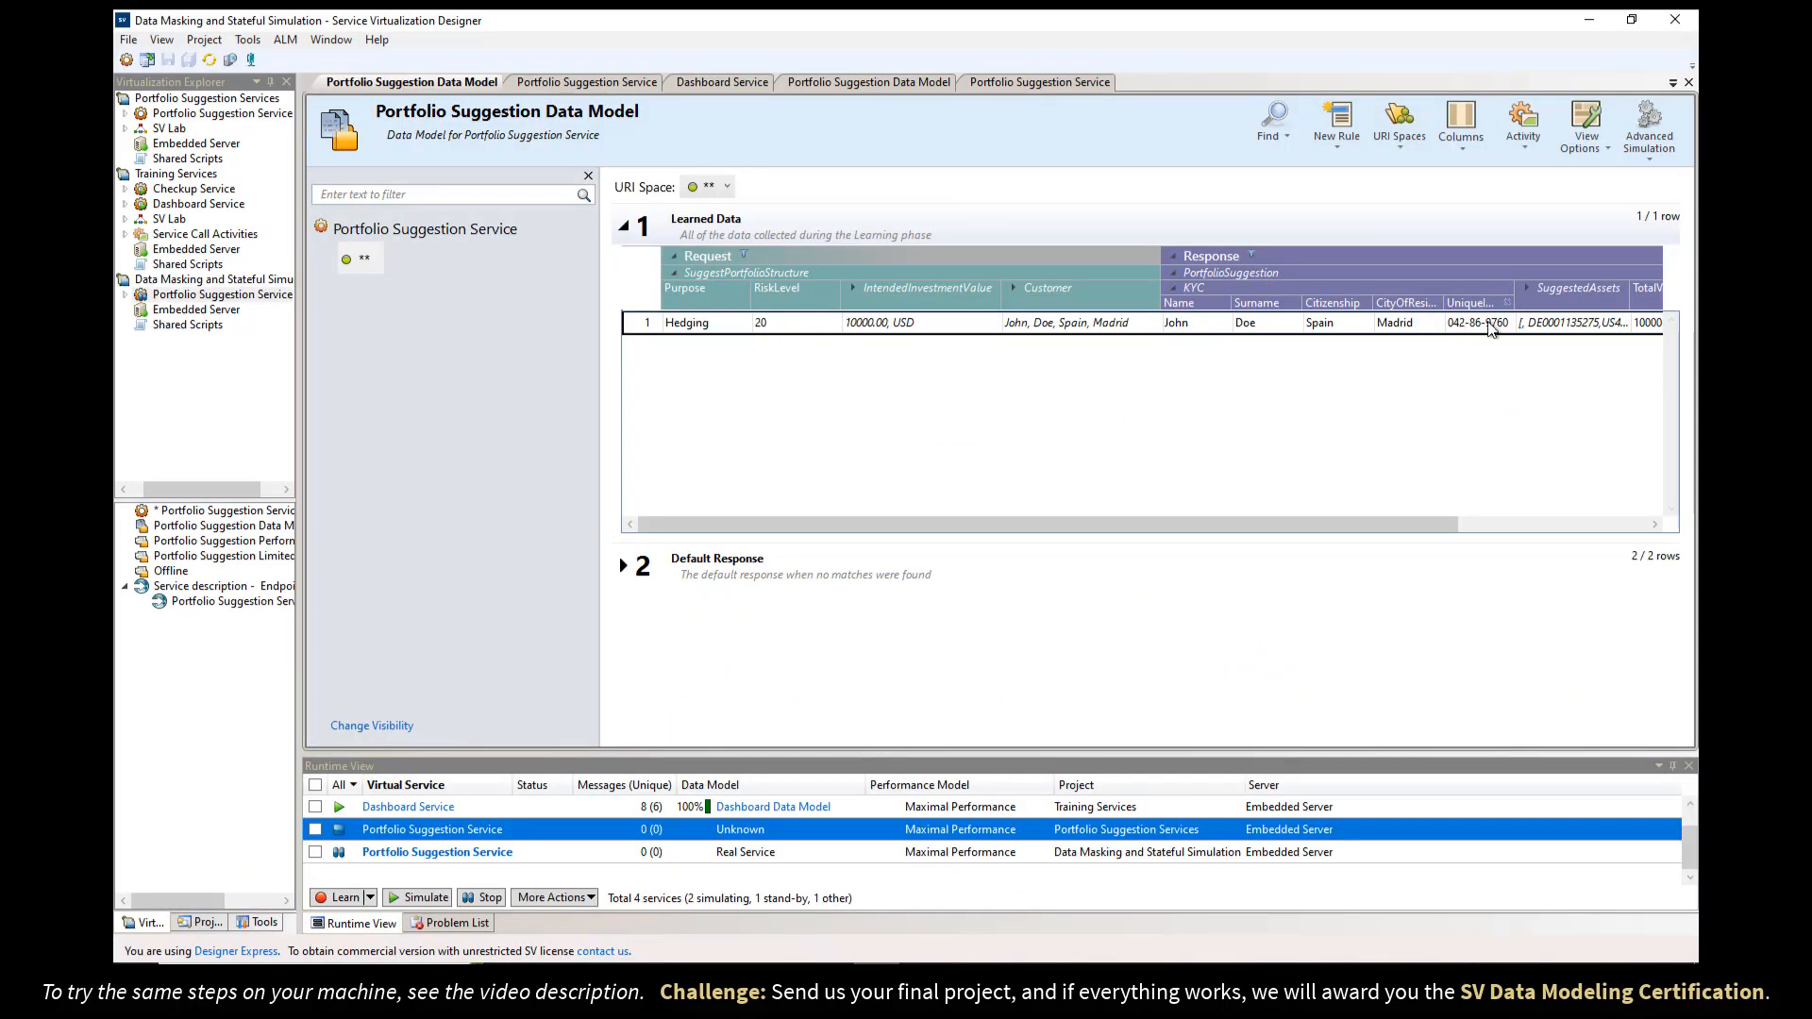
double_click(1514, 303)
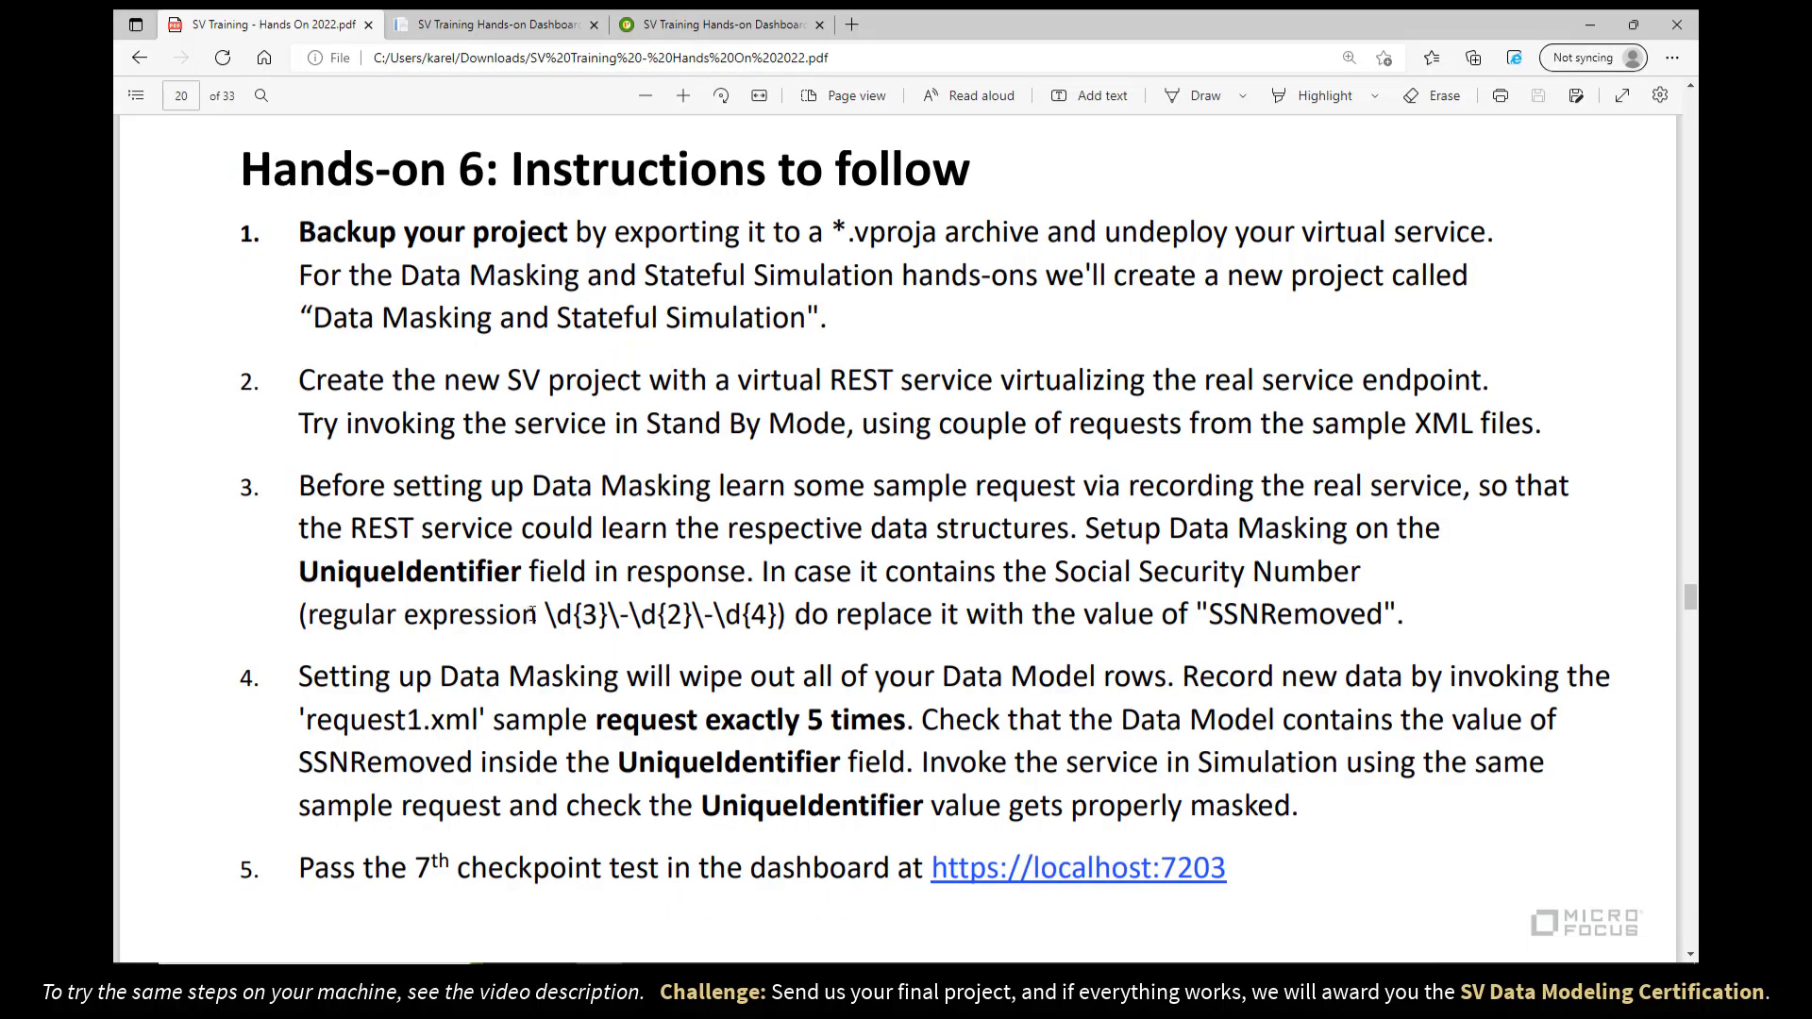
- Copy the Social Security Number regular expression from the browser's Hands-on 6 instructions, and choose Replace as the masking algorithm for the response's UniqueIdentifier
left_click_drag(547, 612, 780, 614)
key("ctrl+c")
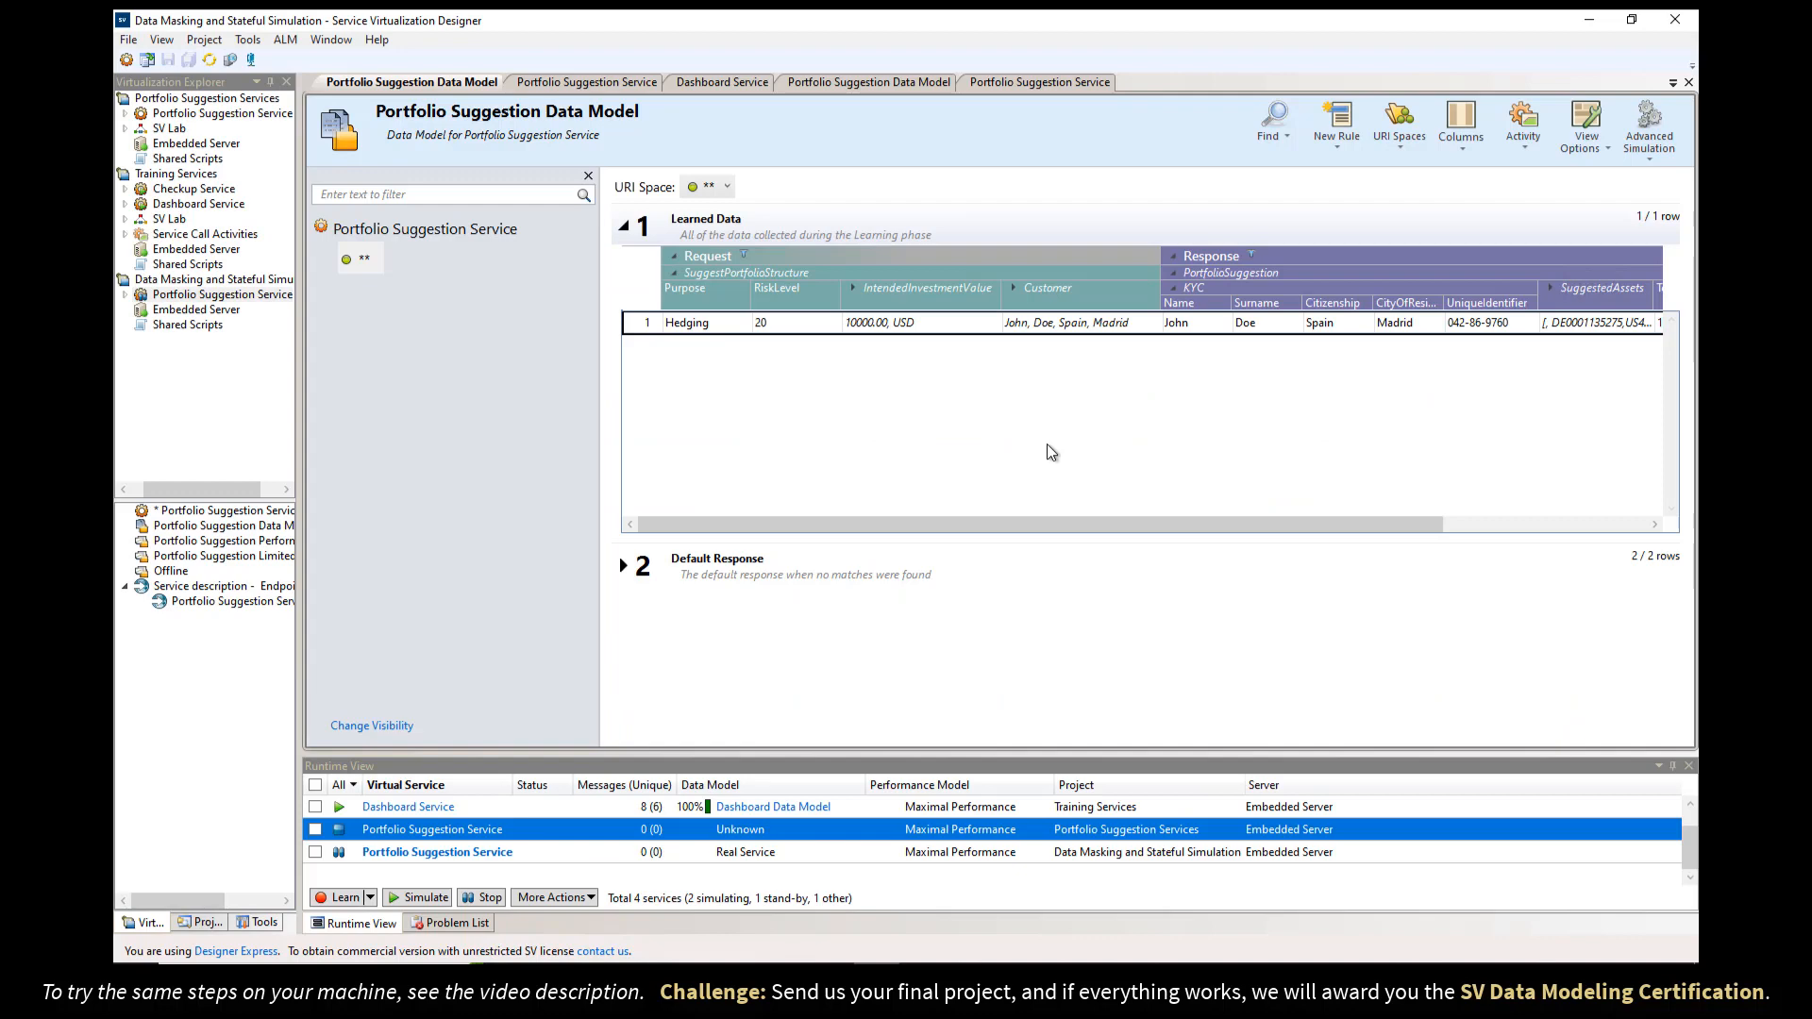
right_click(1483, 303)
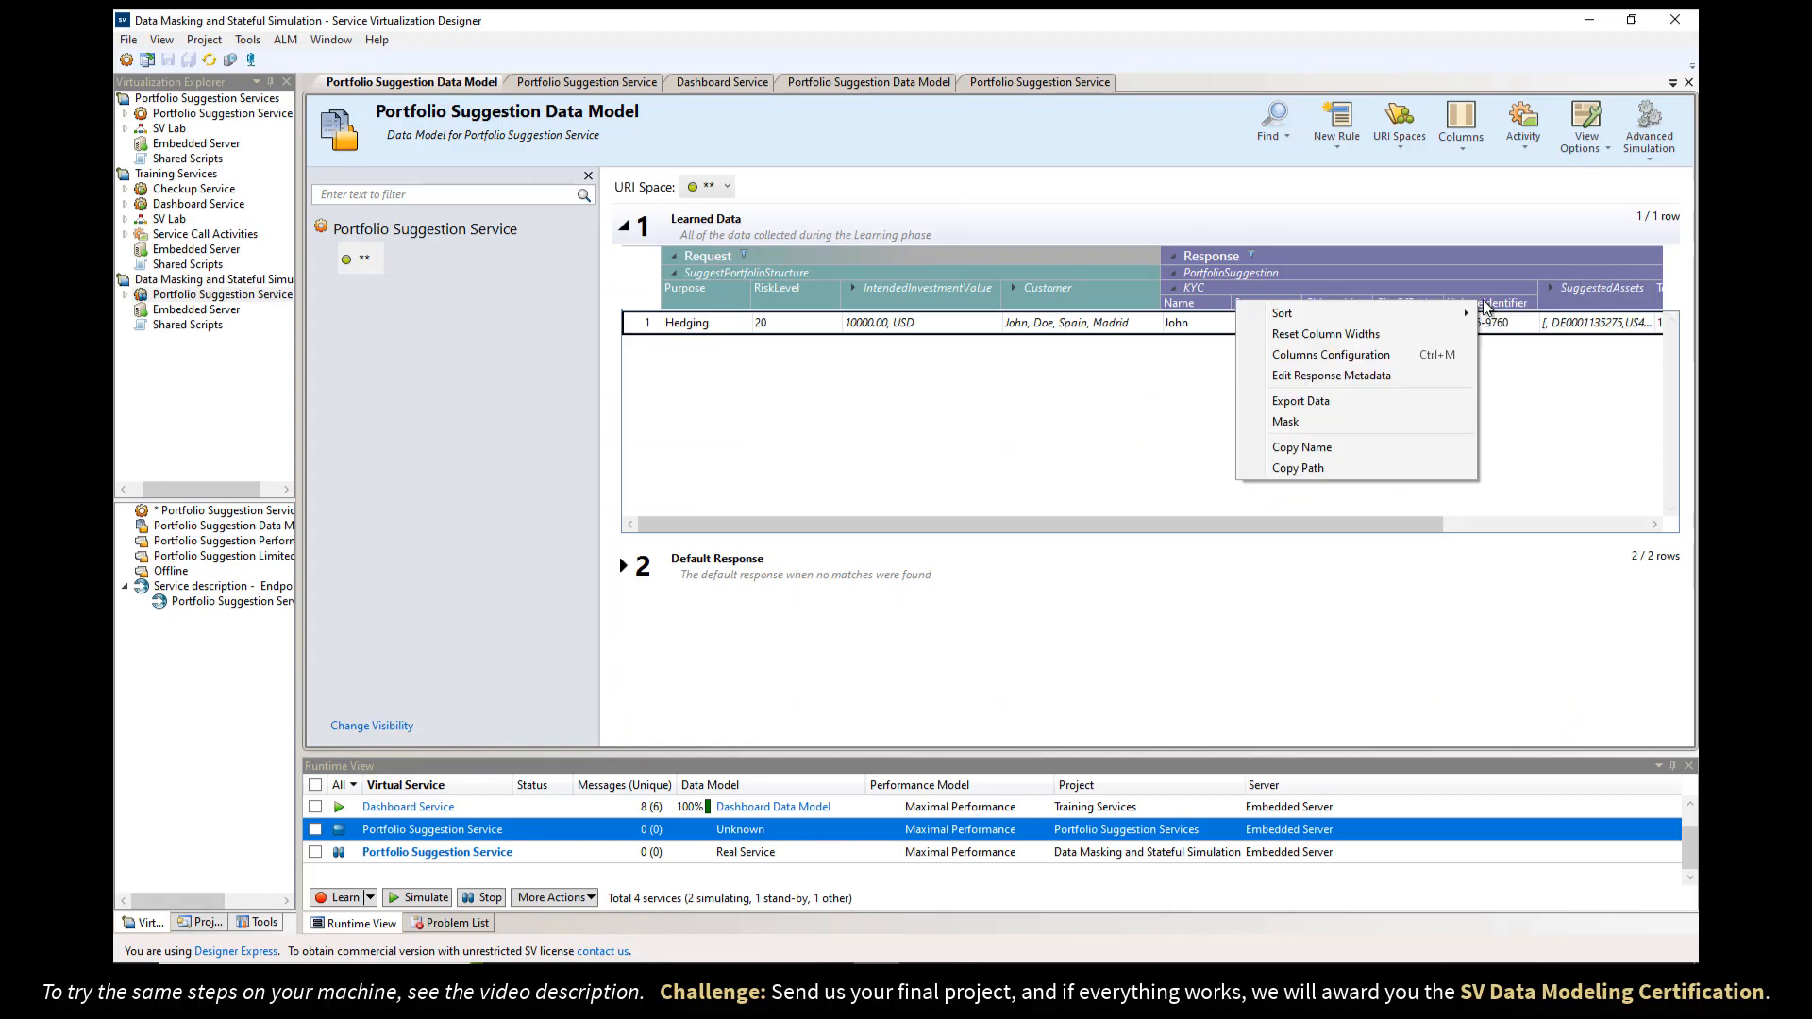
left_click(1331, 419)
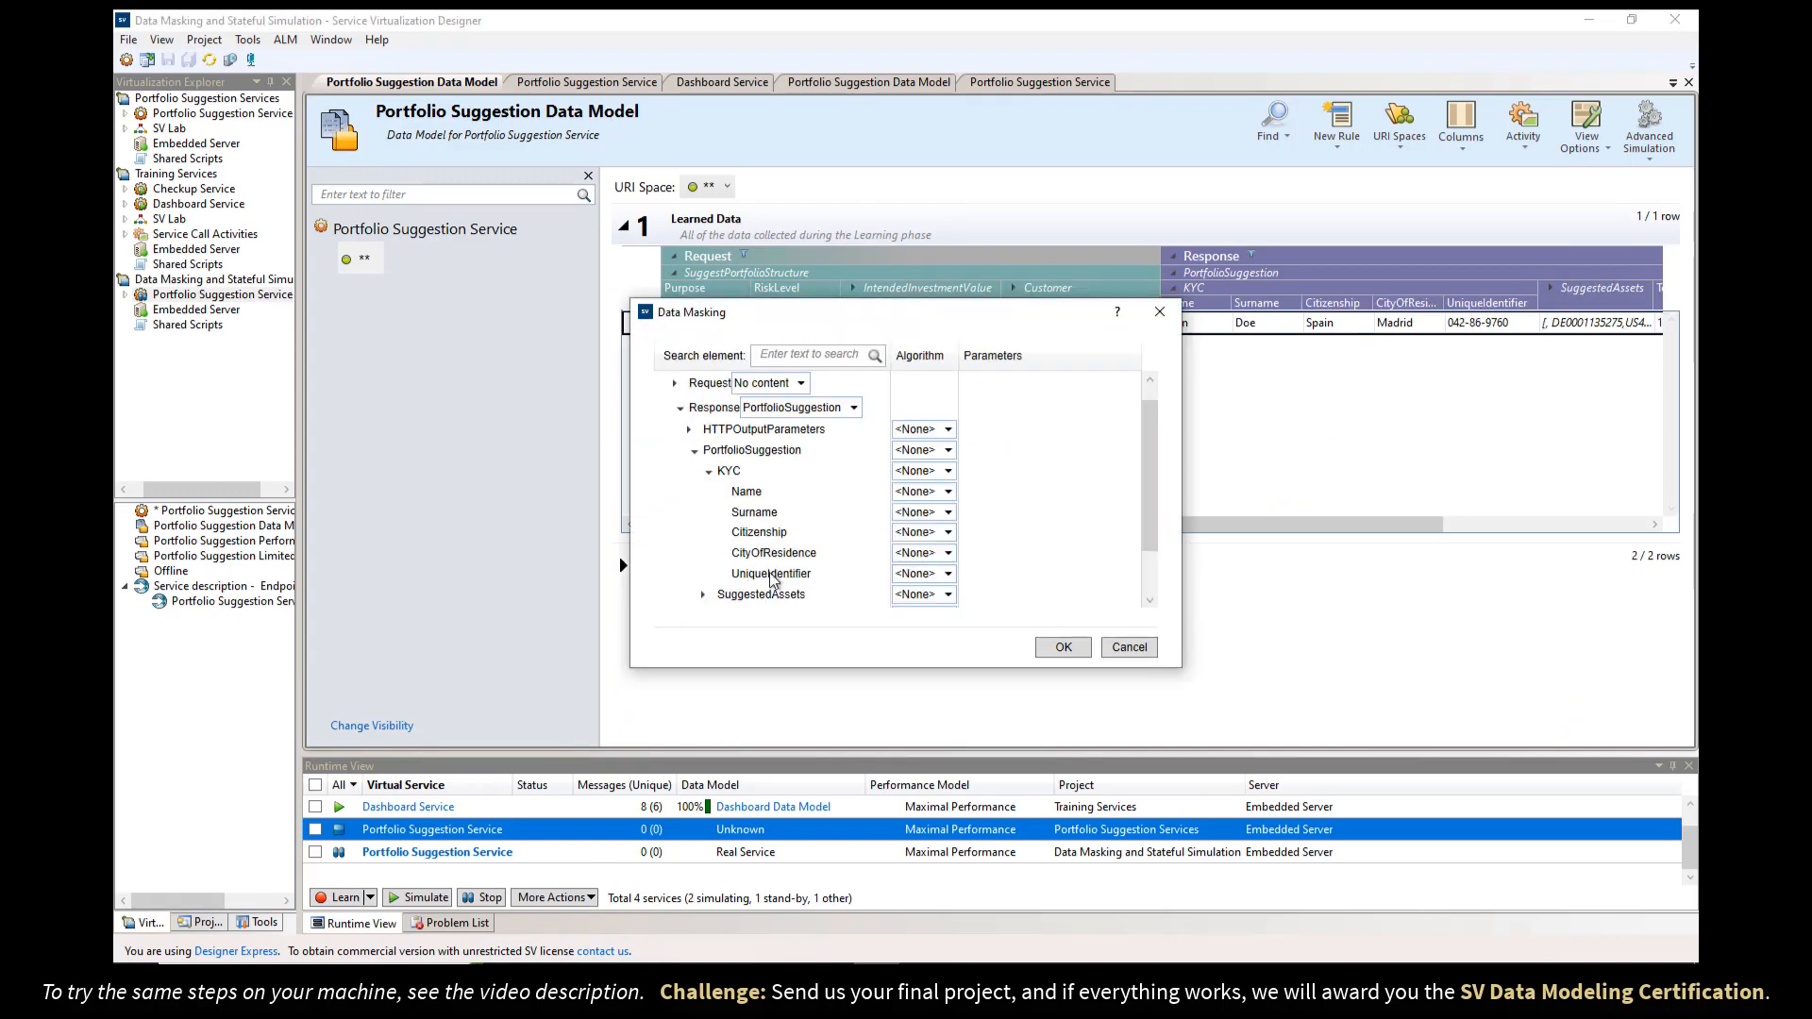
left_click(948, 575)
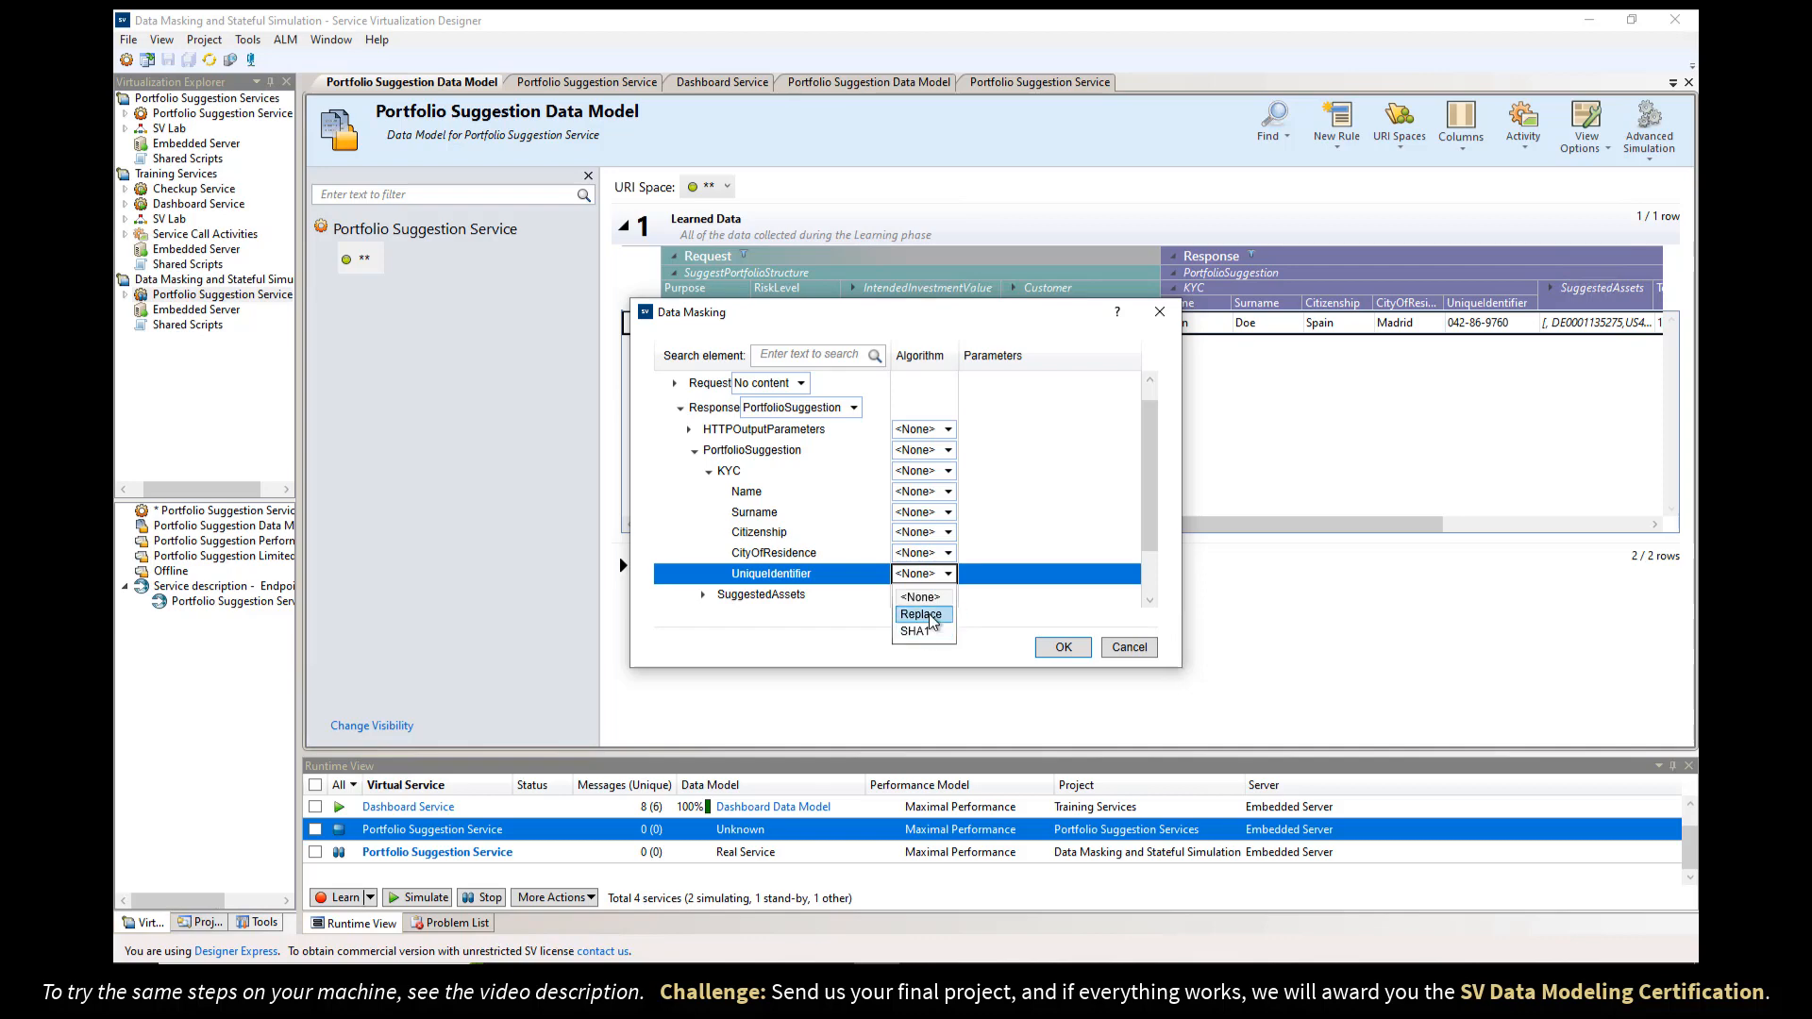
left_click(930, 617)
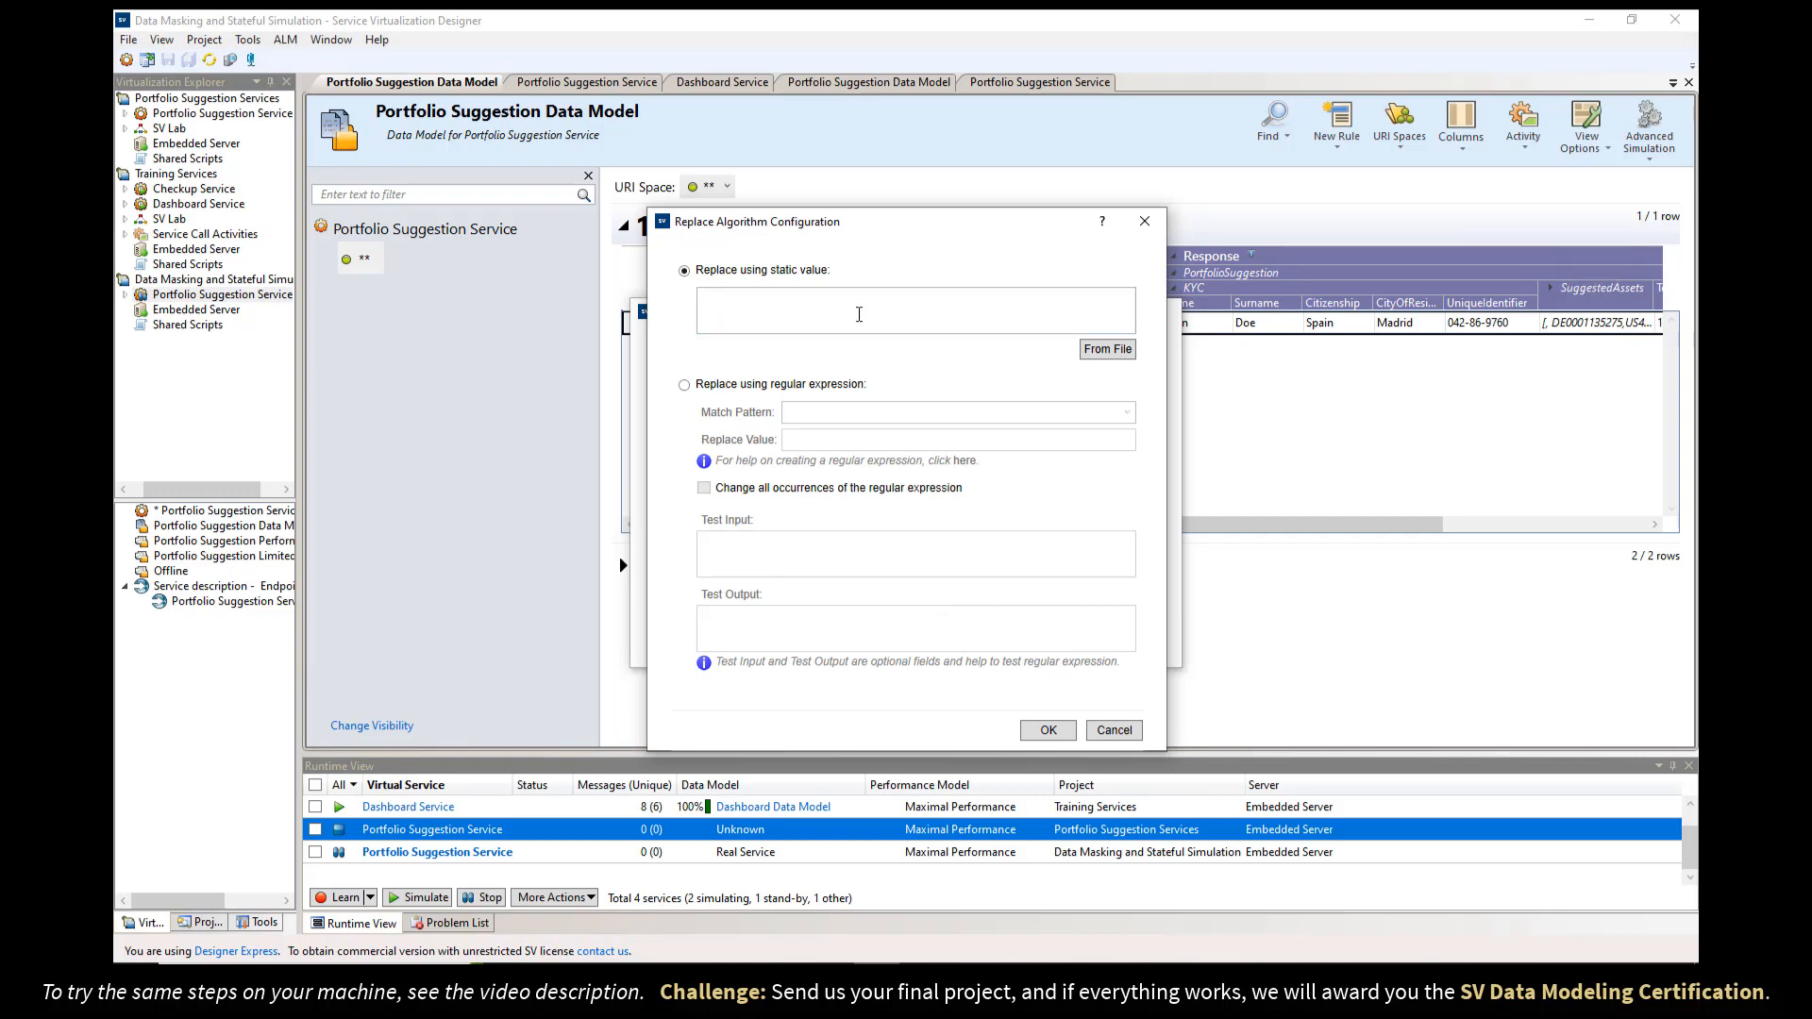
- Configure replacement by regular expression with match pattern \d{3}\-\d{2}\-\d{4} and replace value SSNRemoved
left_click(686, 385)
key("ctrl+v")
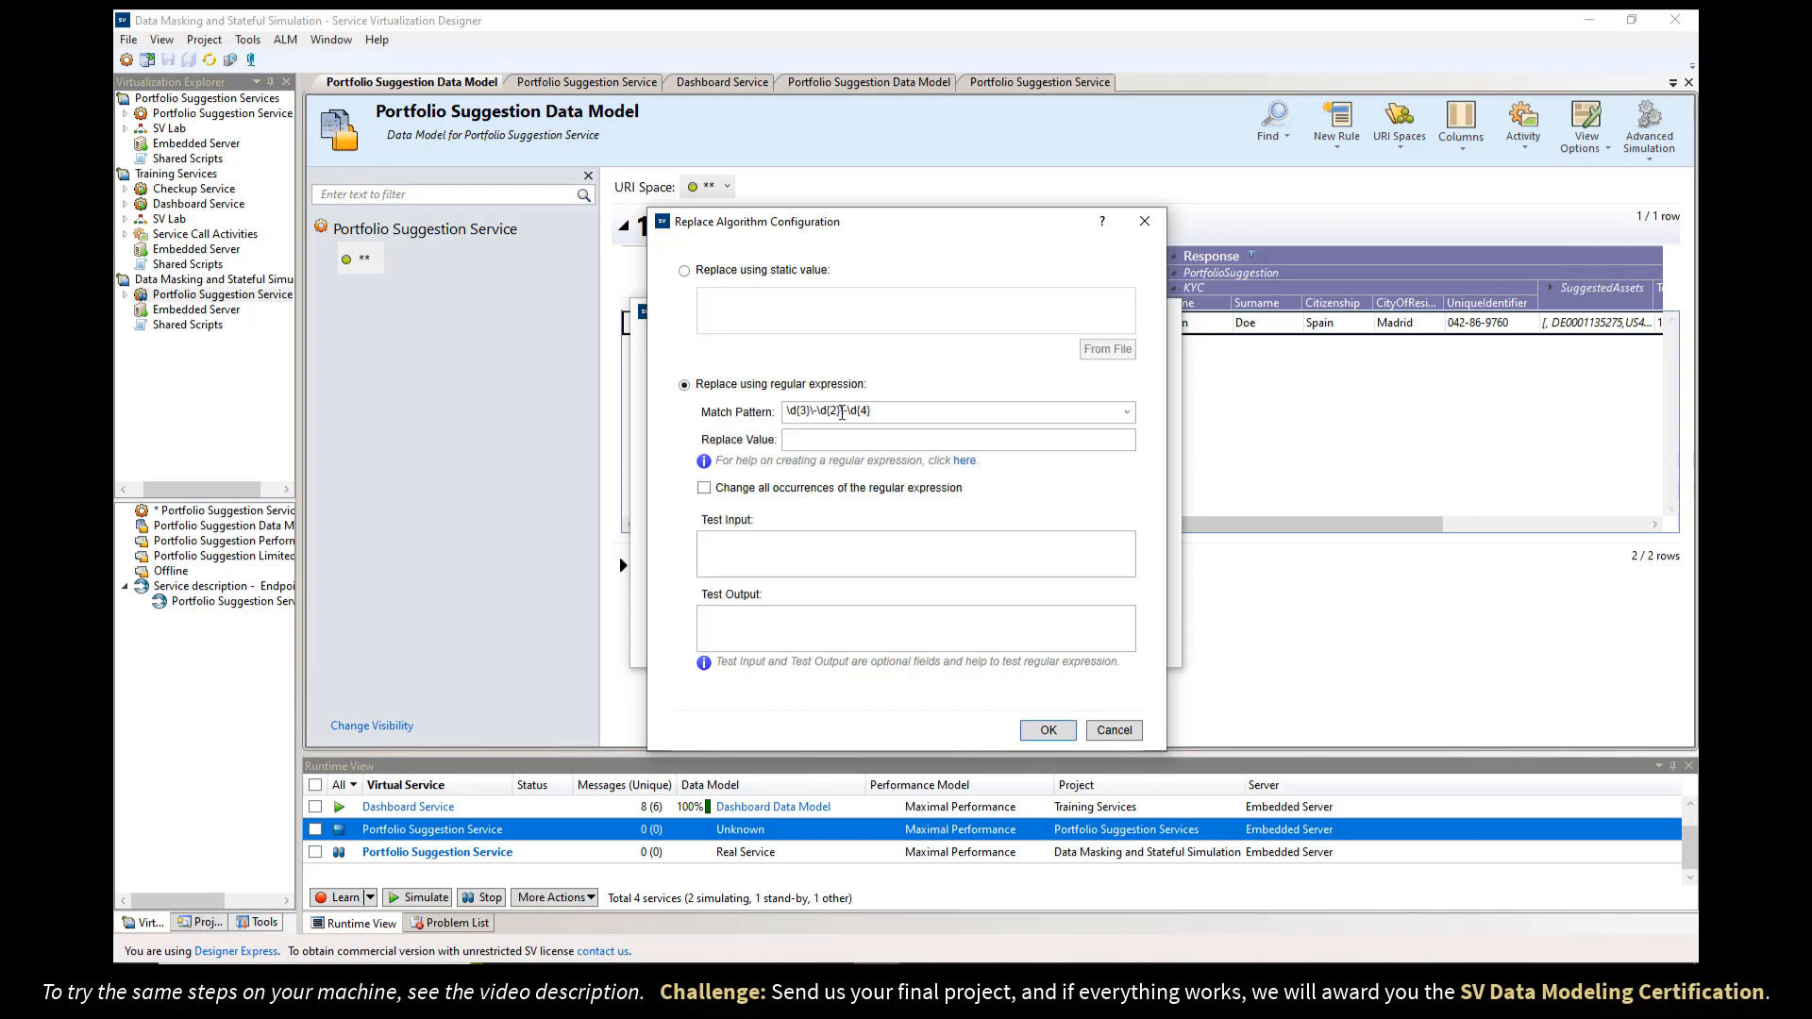
left_click(882, 438)
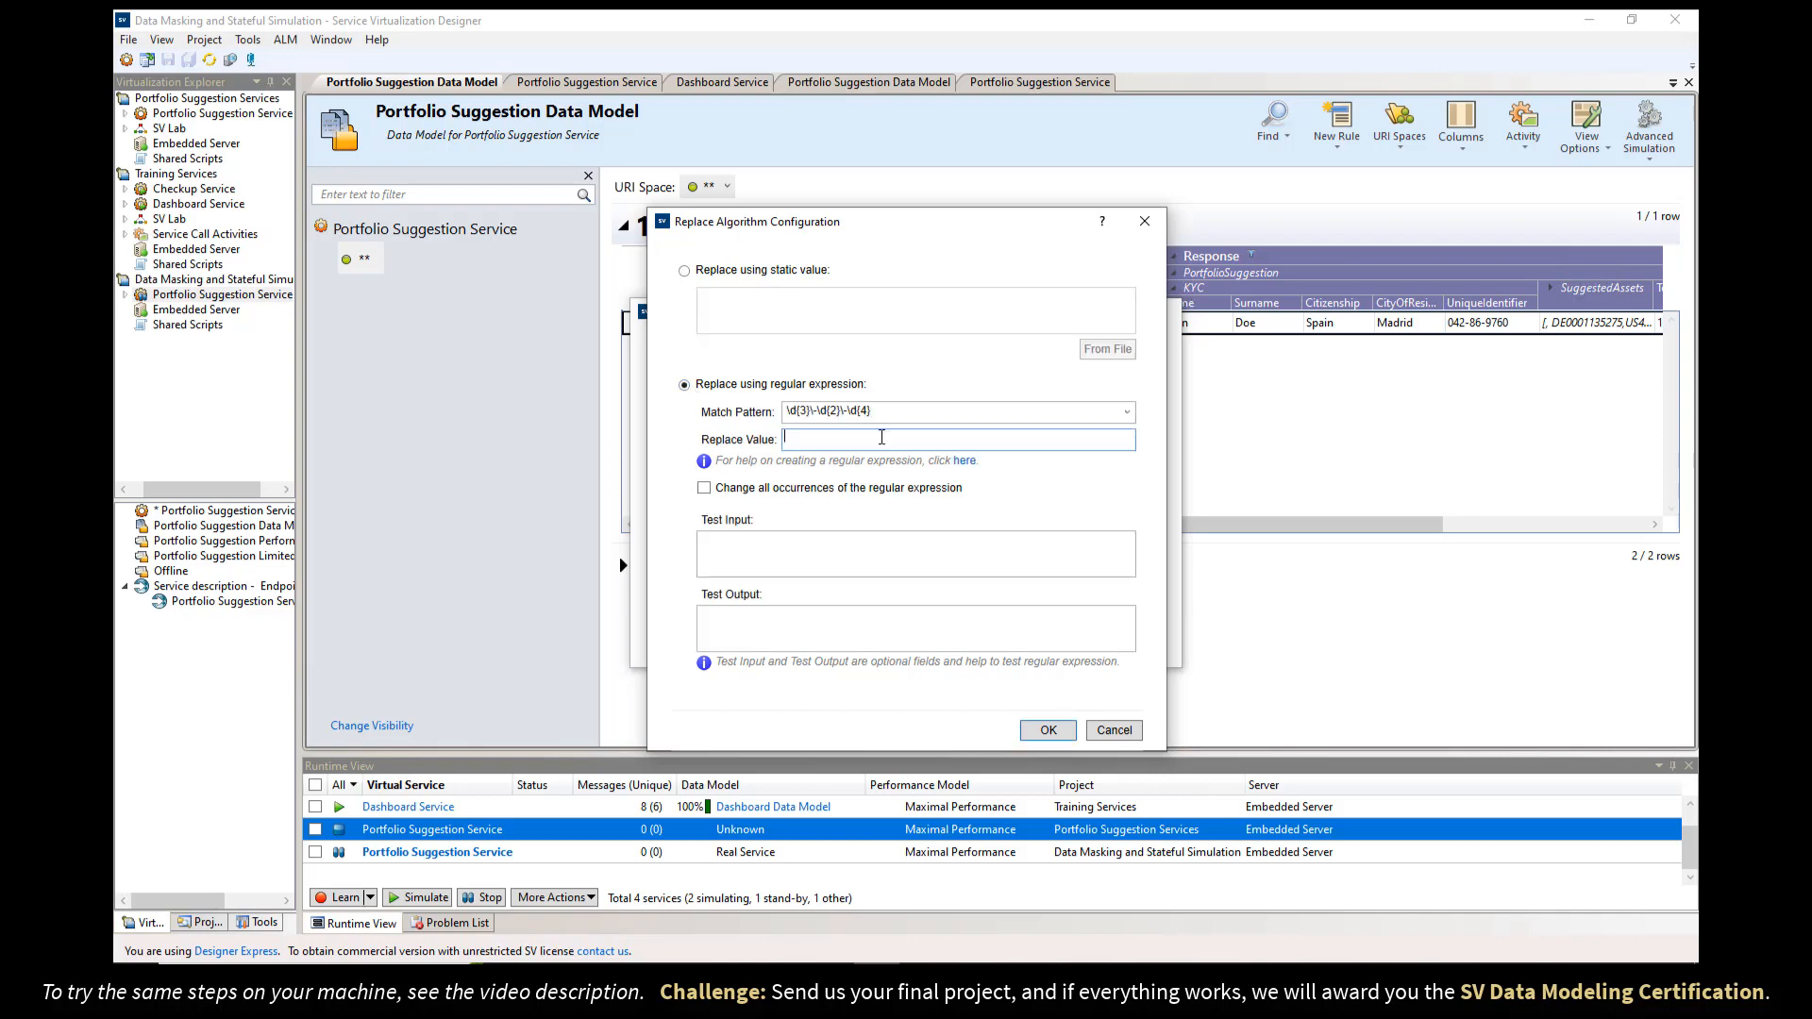
type("SSNRemoved")
- Test the masking expression with a sample Social Security Number and accept the Replace algorithm configuration
left_click(795, 546)
type("123-")
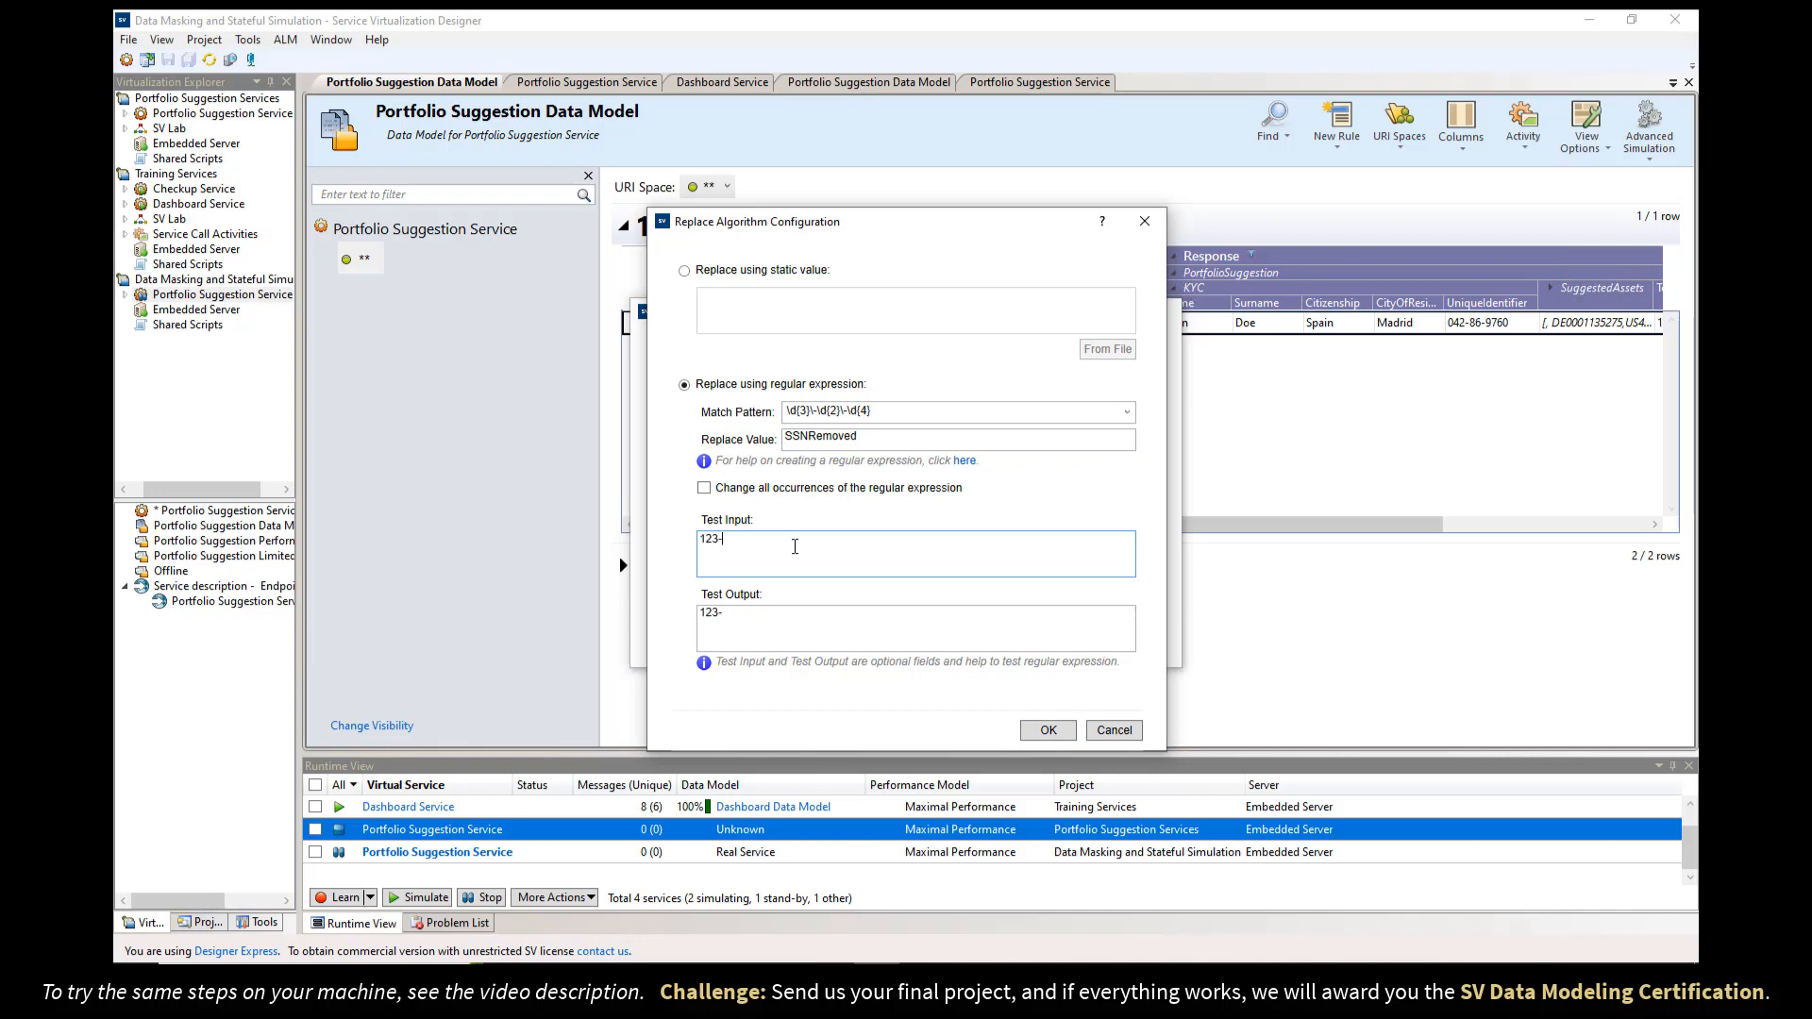
type("12-1234")
key("ctrl+a")
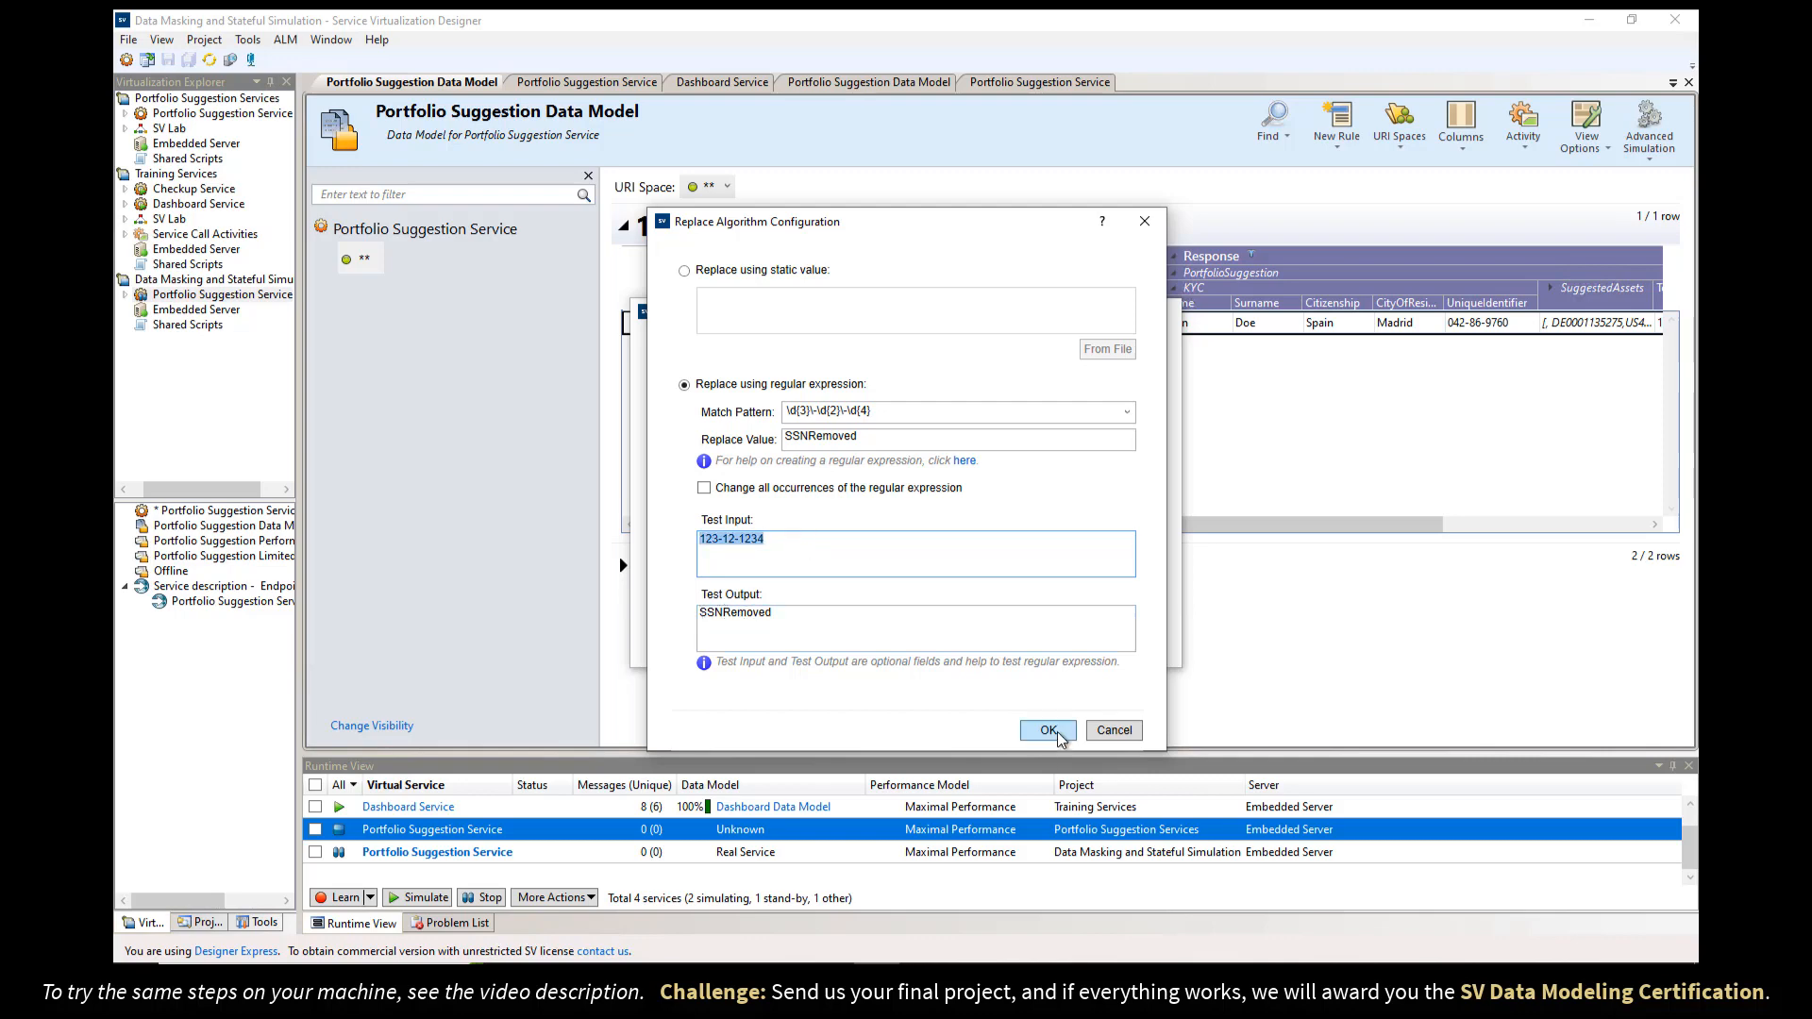
left_click(1049, 731)
- Apply the data masking, choosing to delete data and set masking on selected columns
left_click(1063, 649)
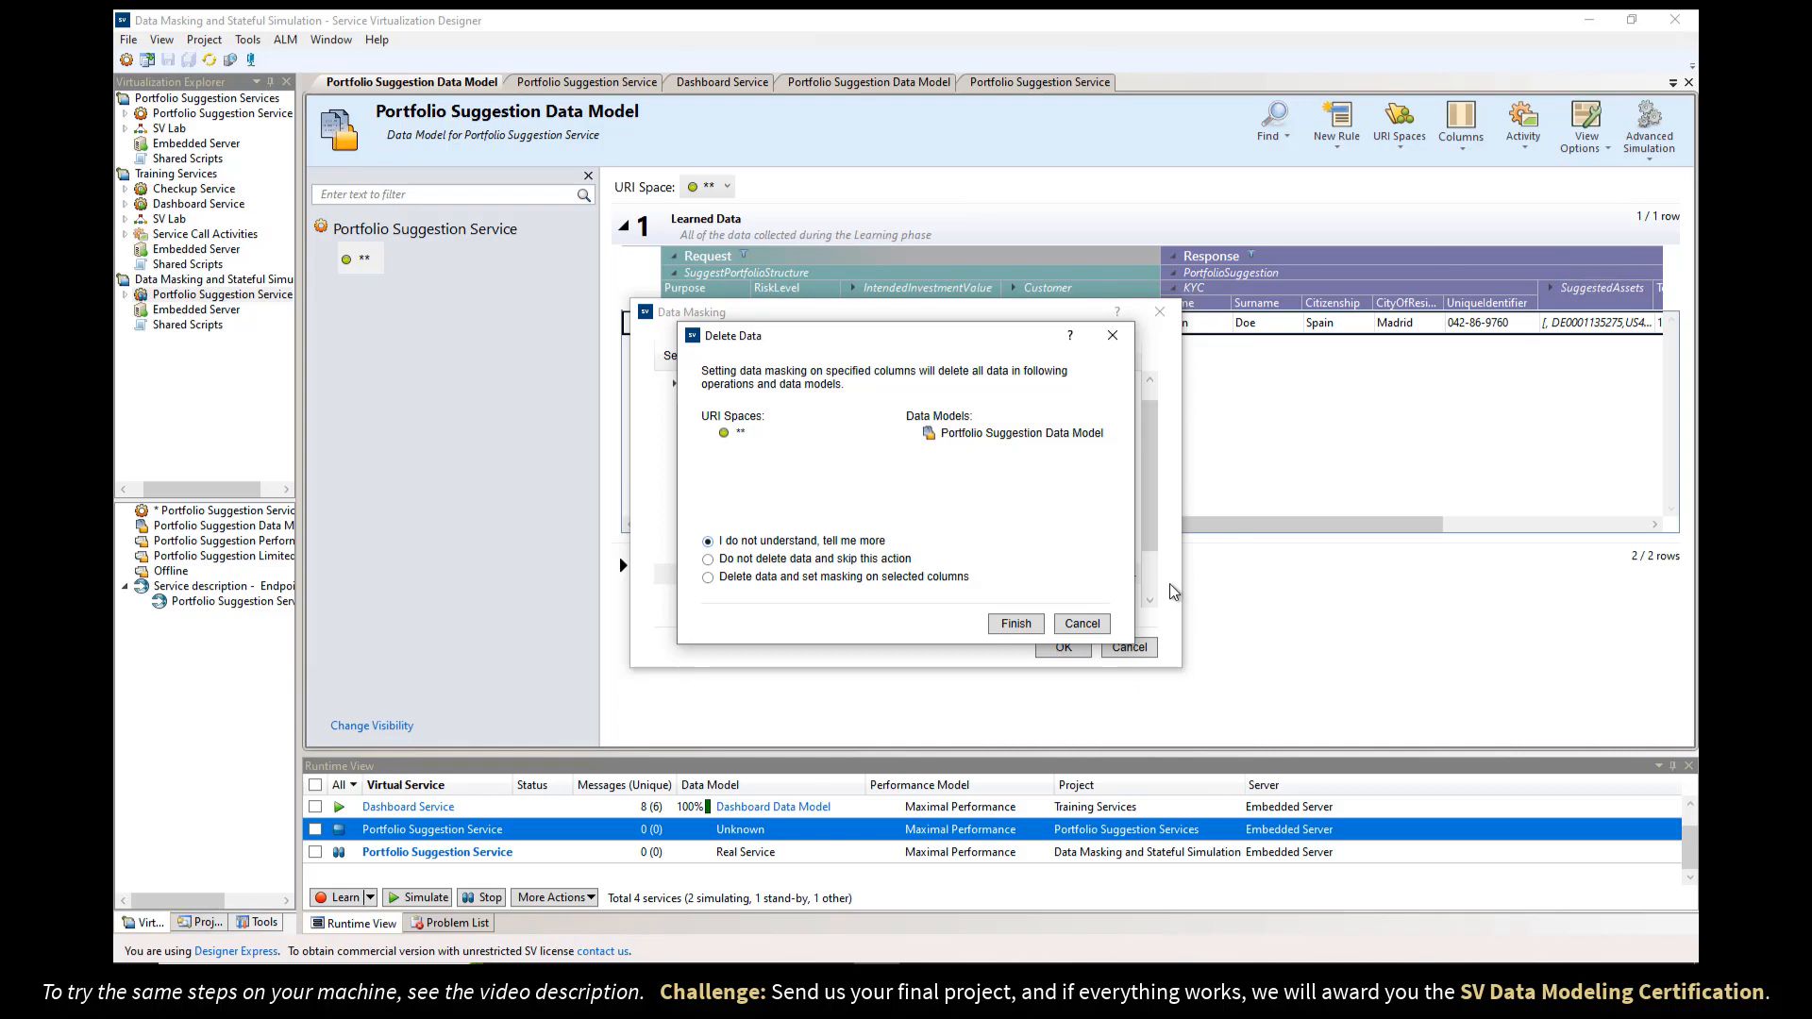
left_click(800, 579)
left_click(1029, 627)
left_click(1063, 647)
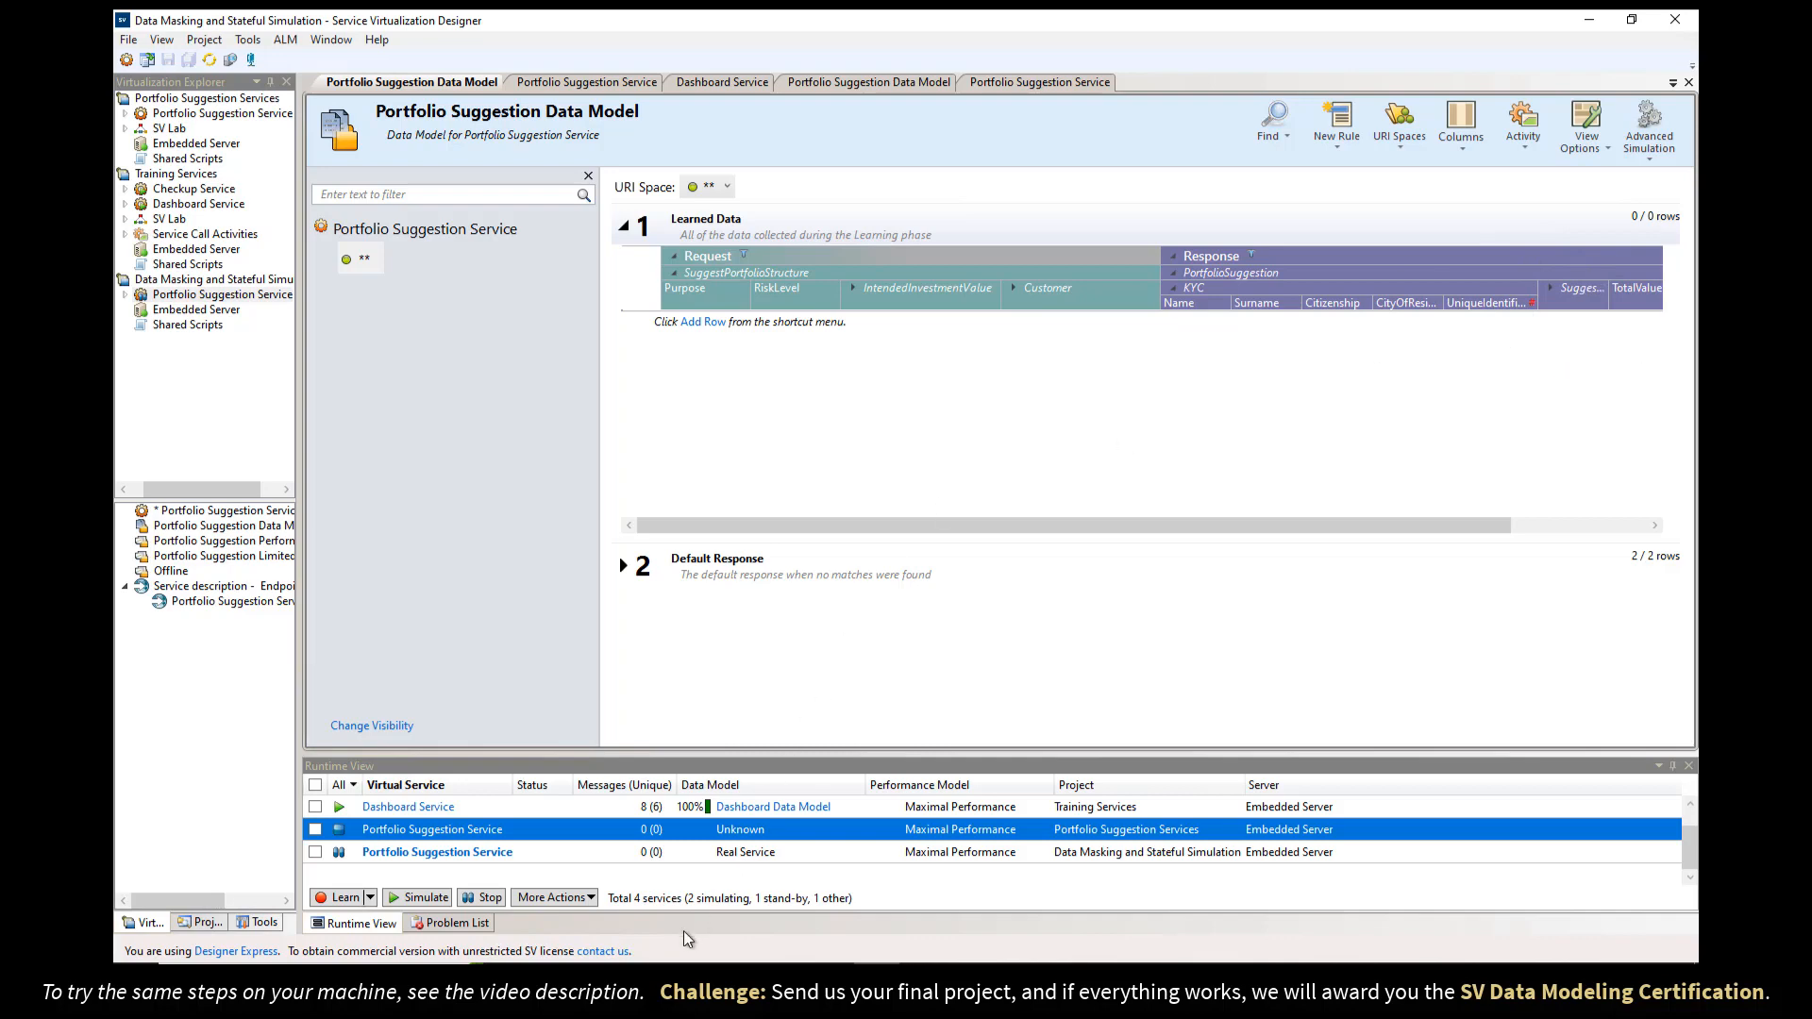
- Check the recording instructions in the browser, and start learning the Portfolio Suggestion Service of the Data Masking and Stateful Simulation project
left_click(599, 980)
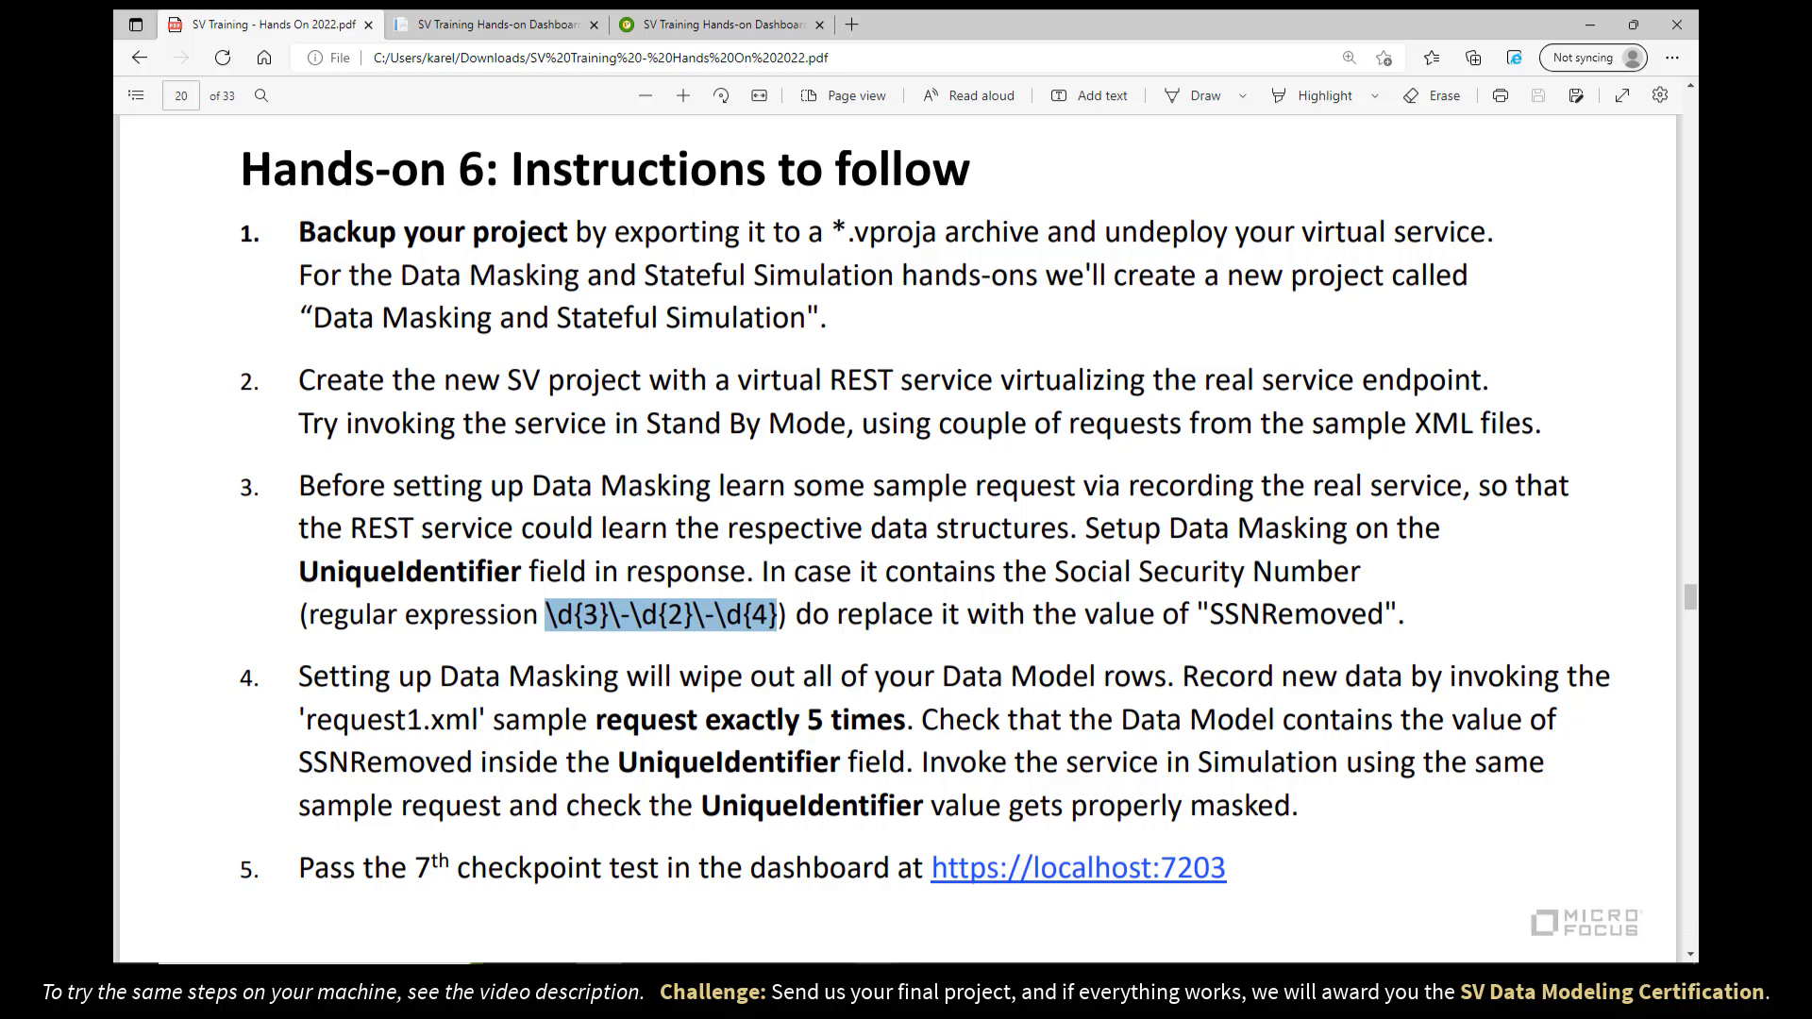
left_click(881, 964)
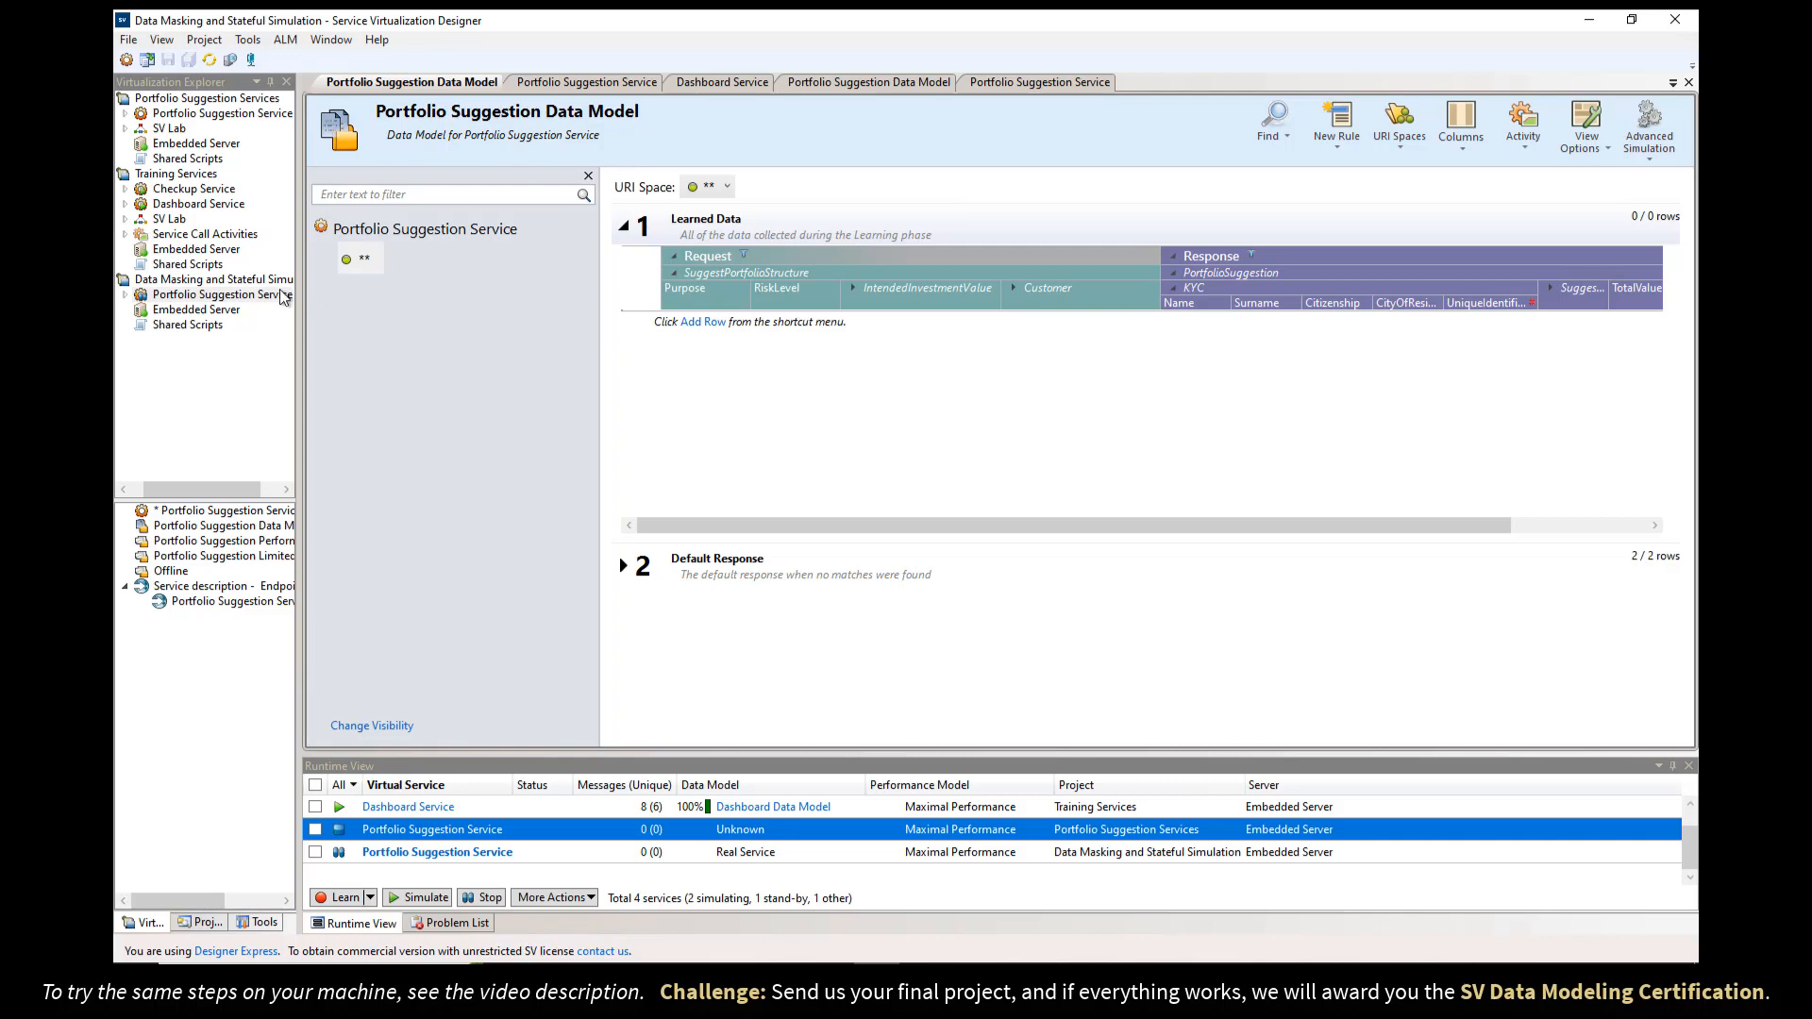
double_click(243, 296)
left_click(605, 184)
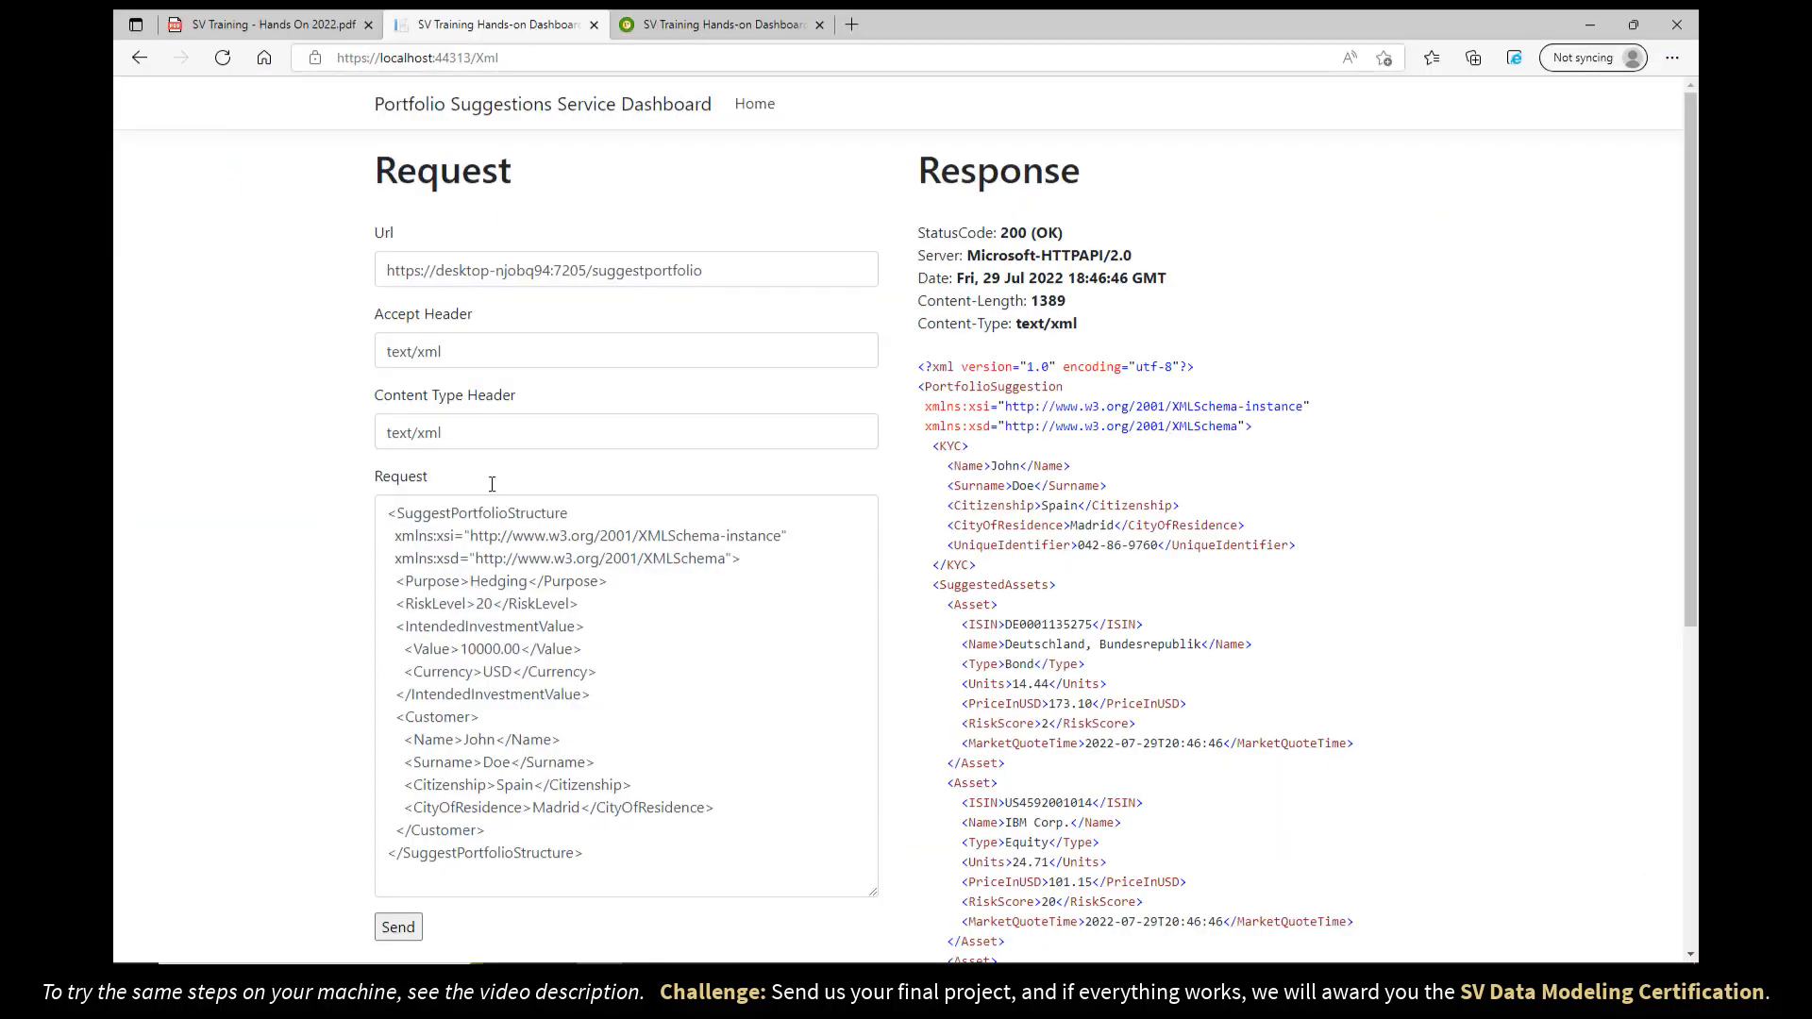
- Send the same sample request from the browser's request dashboard five times
left_click(397, 928)
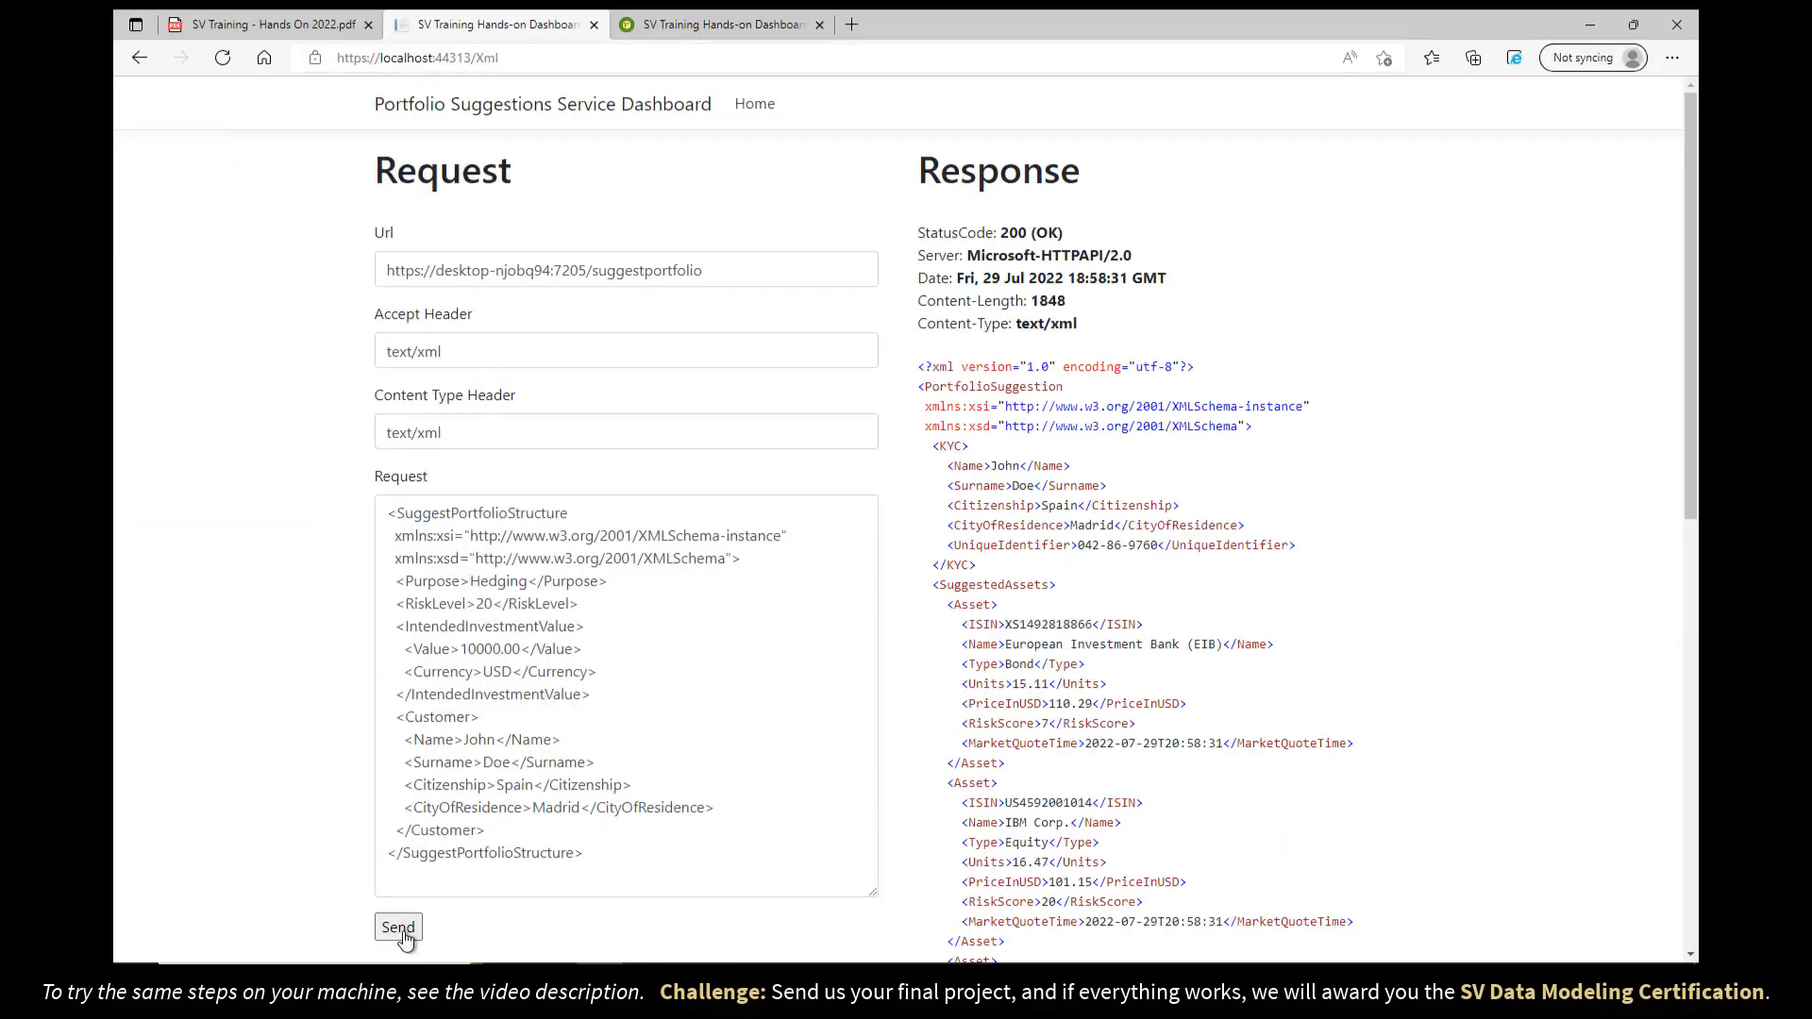
left_click(398, 928)
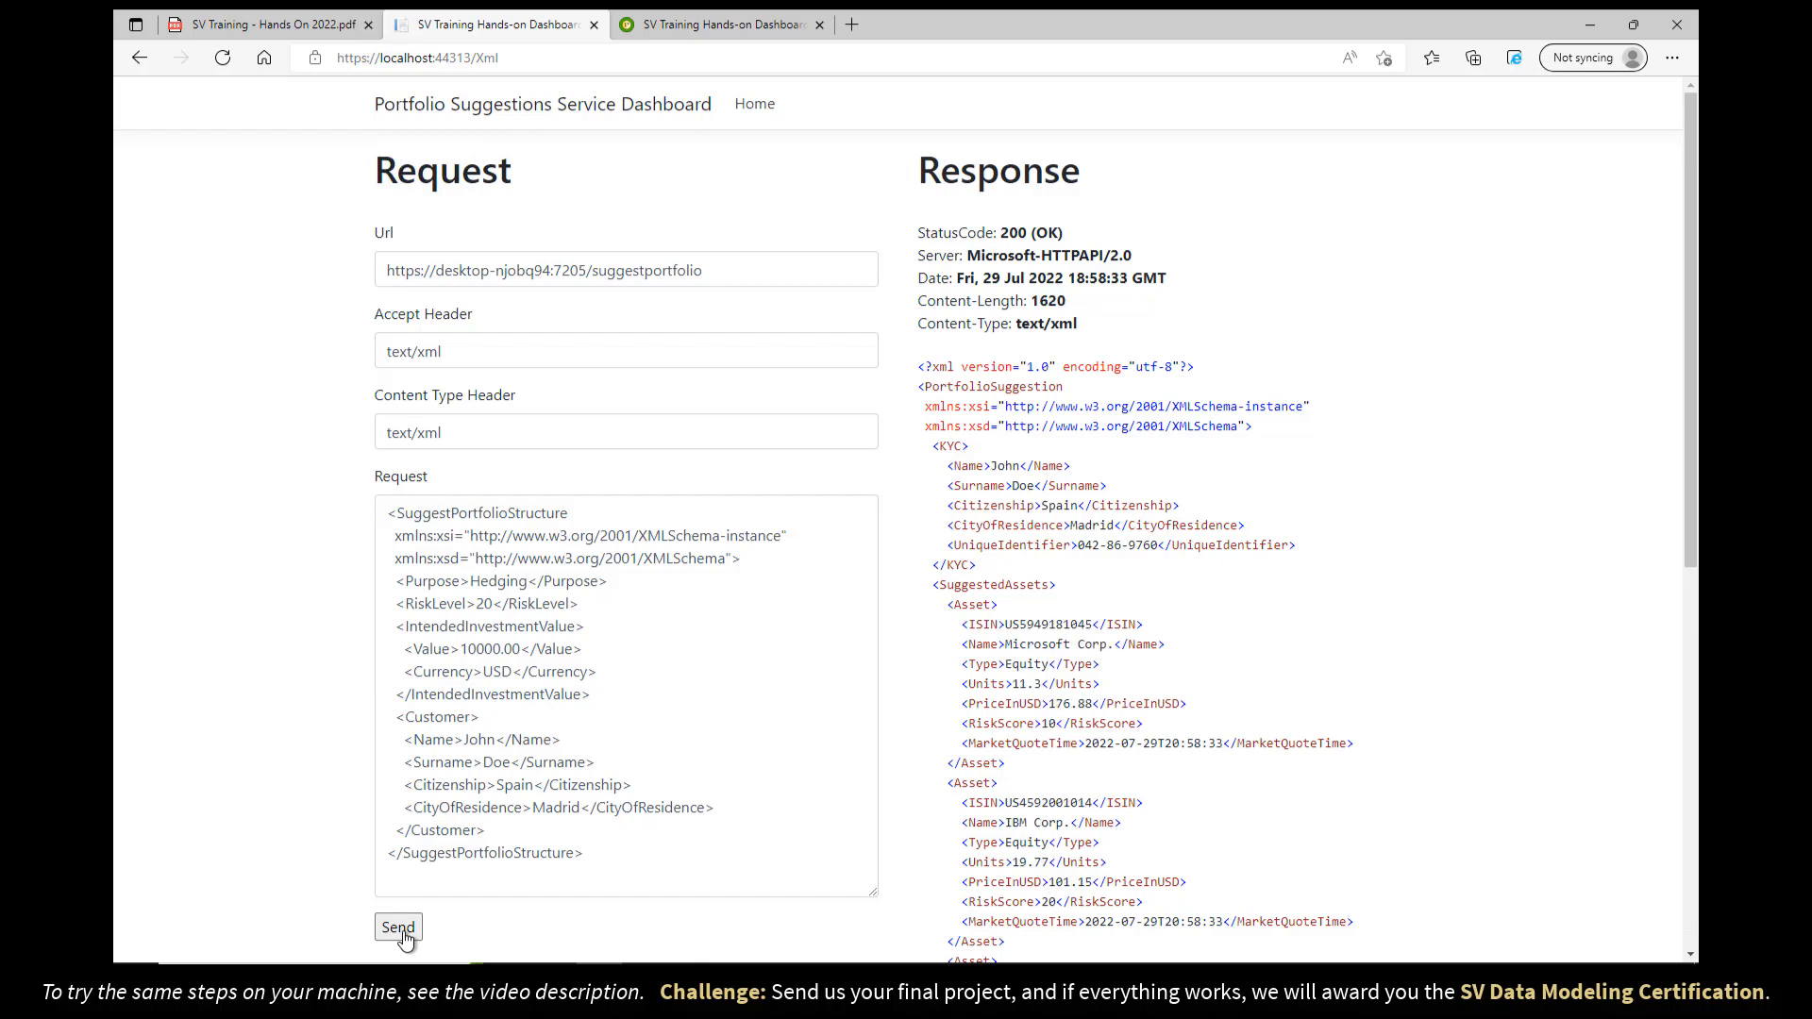
left_click(400, 929)
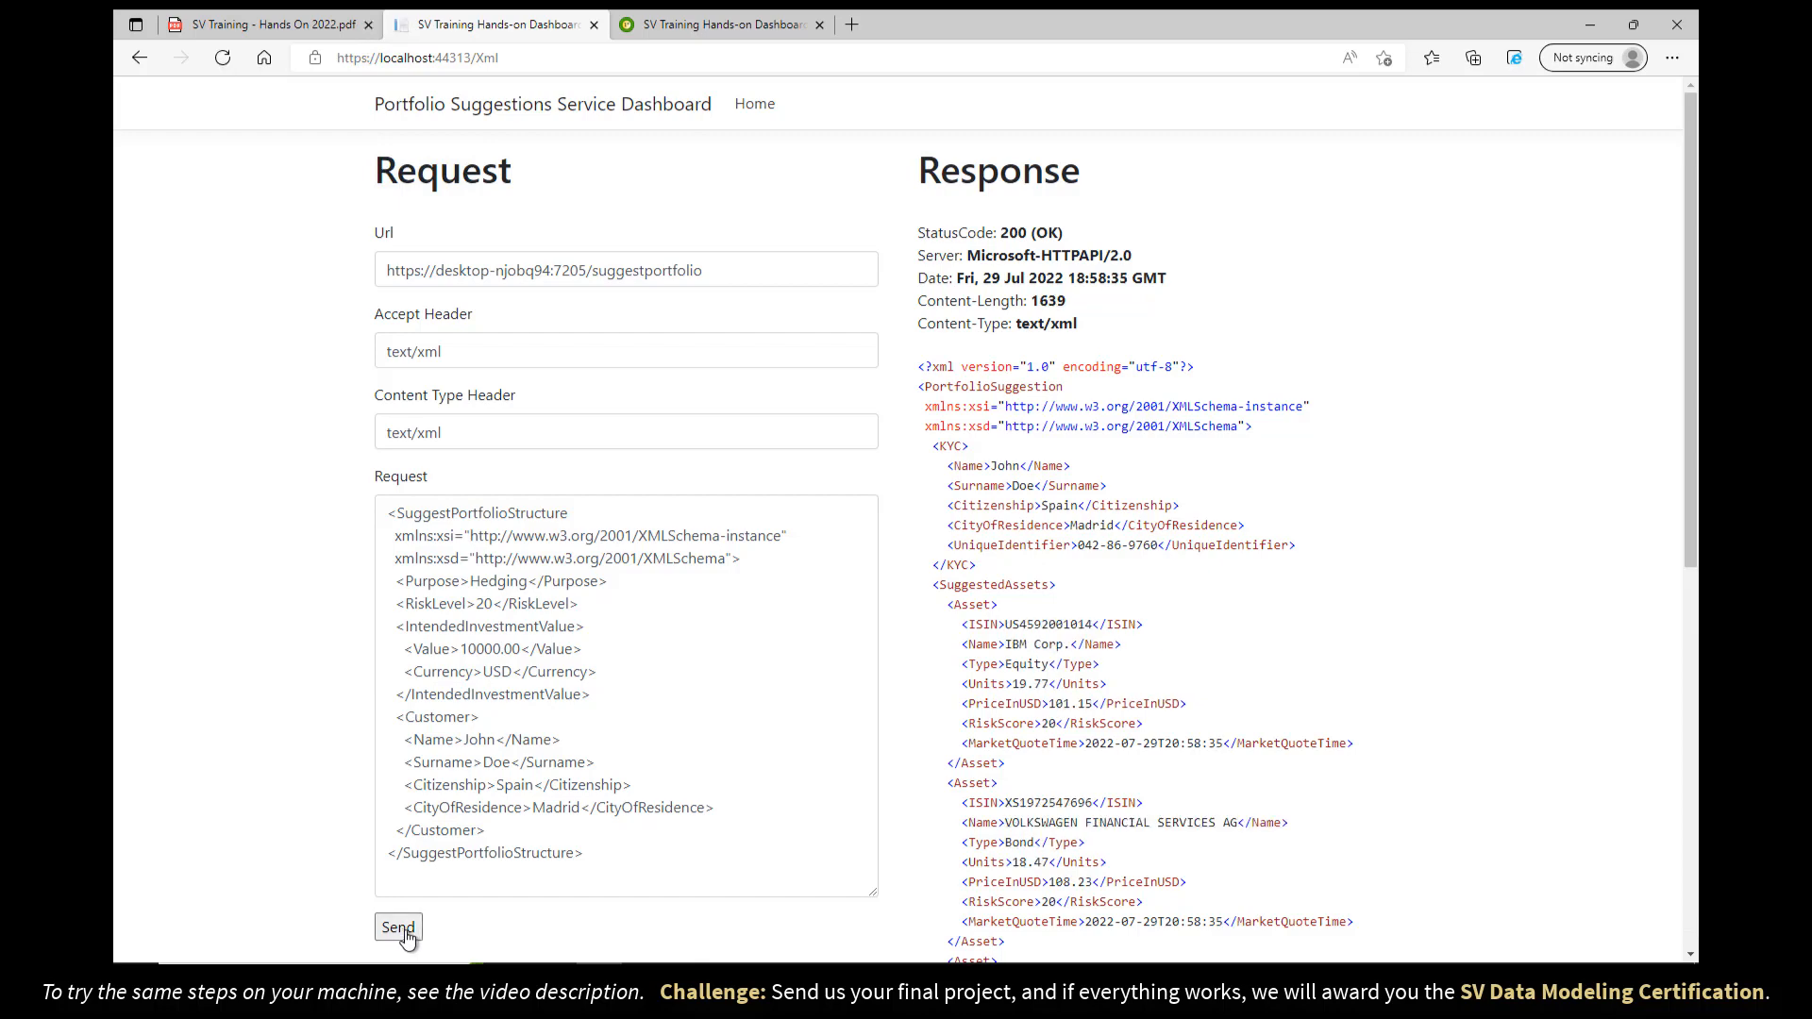
- In Service Virtualization Designer, stop the service's learning and check the UniqueIdentifier values in the learned data
left_click(877, 979)
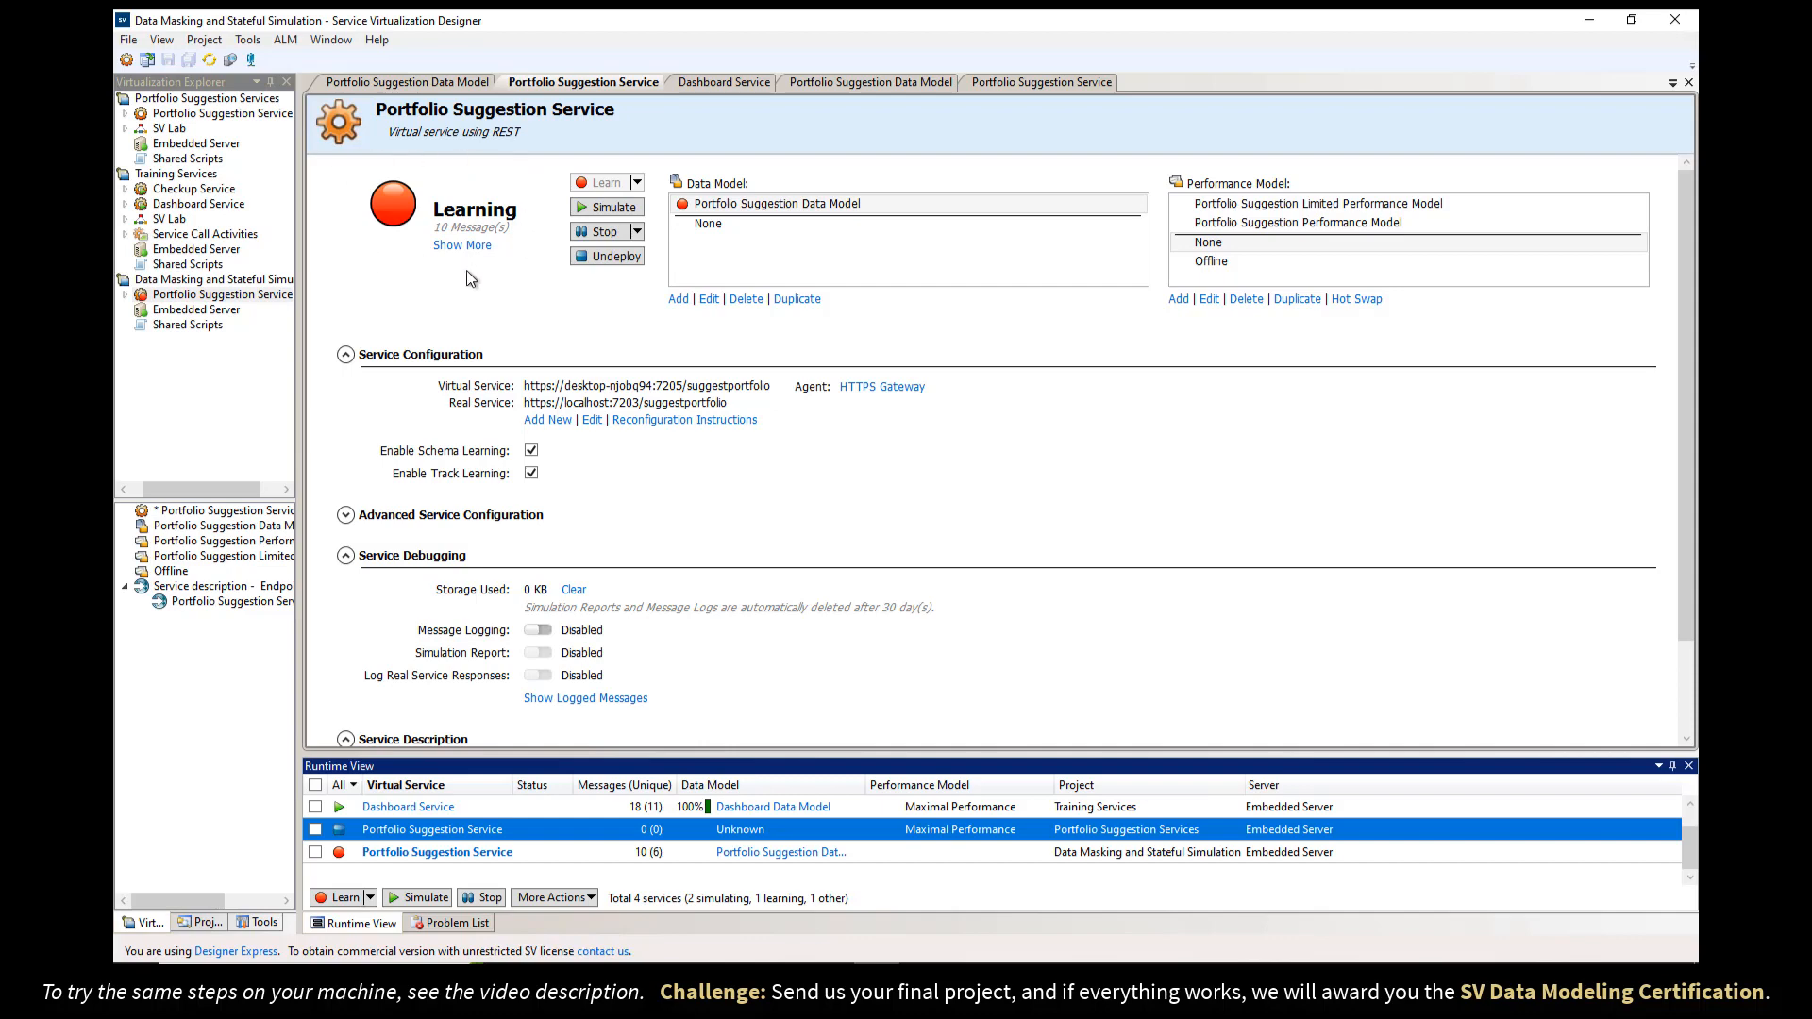
left_click(609, 235)
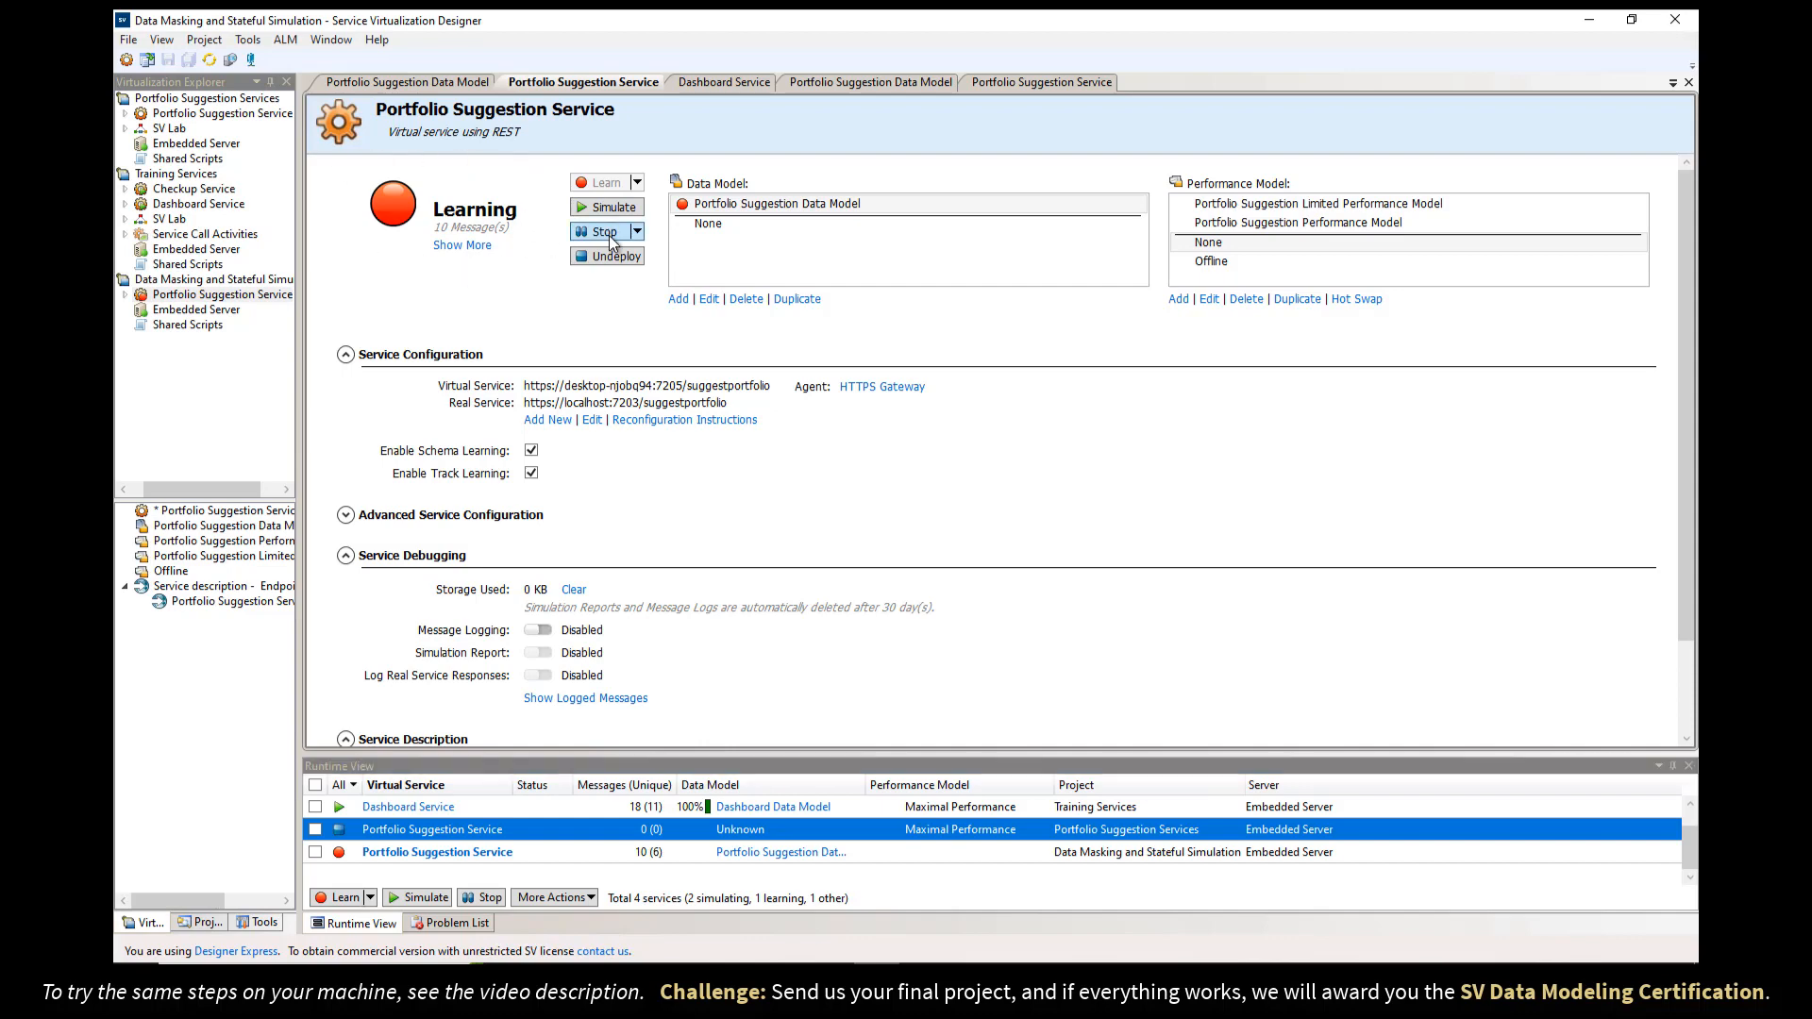
left_click(440, 82)
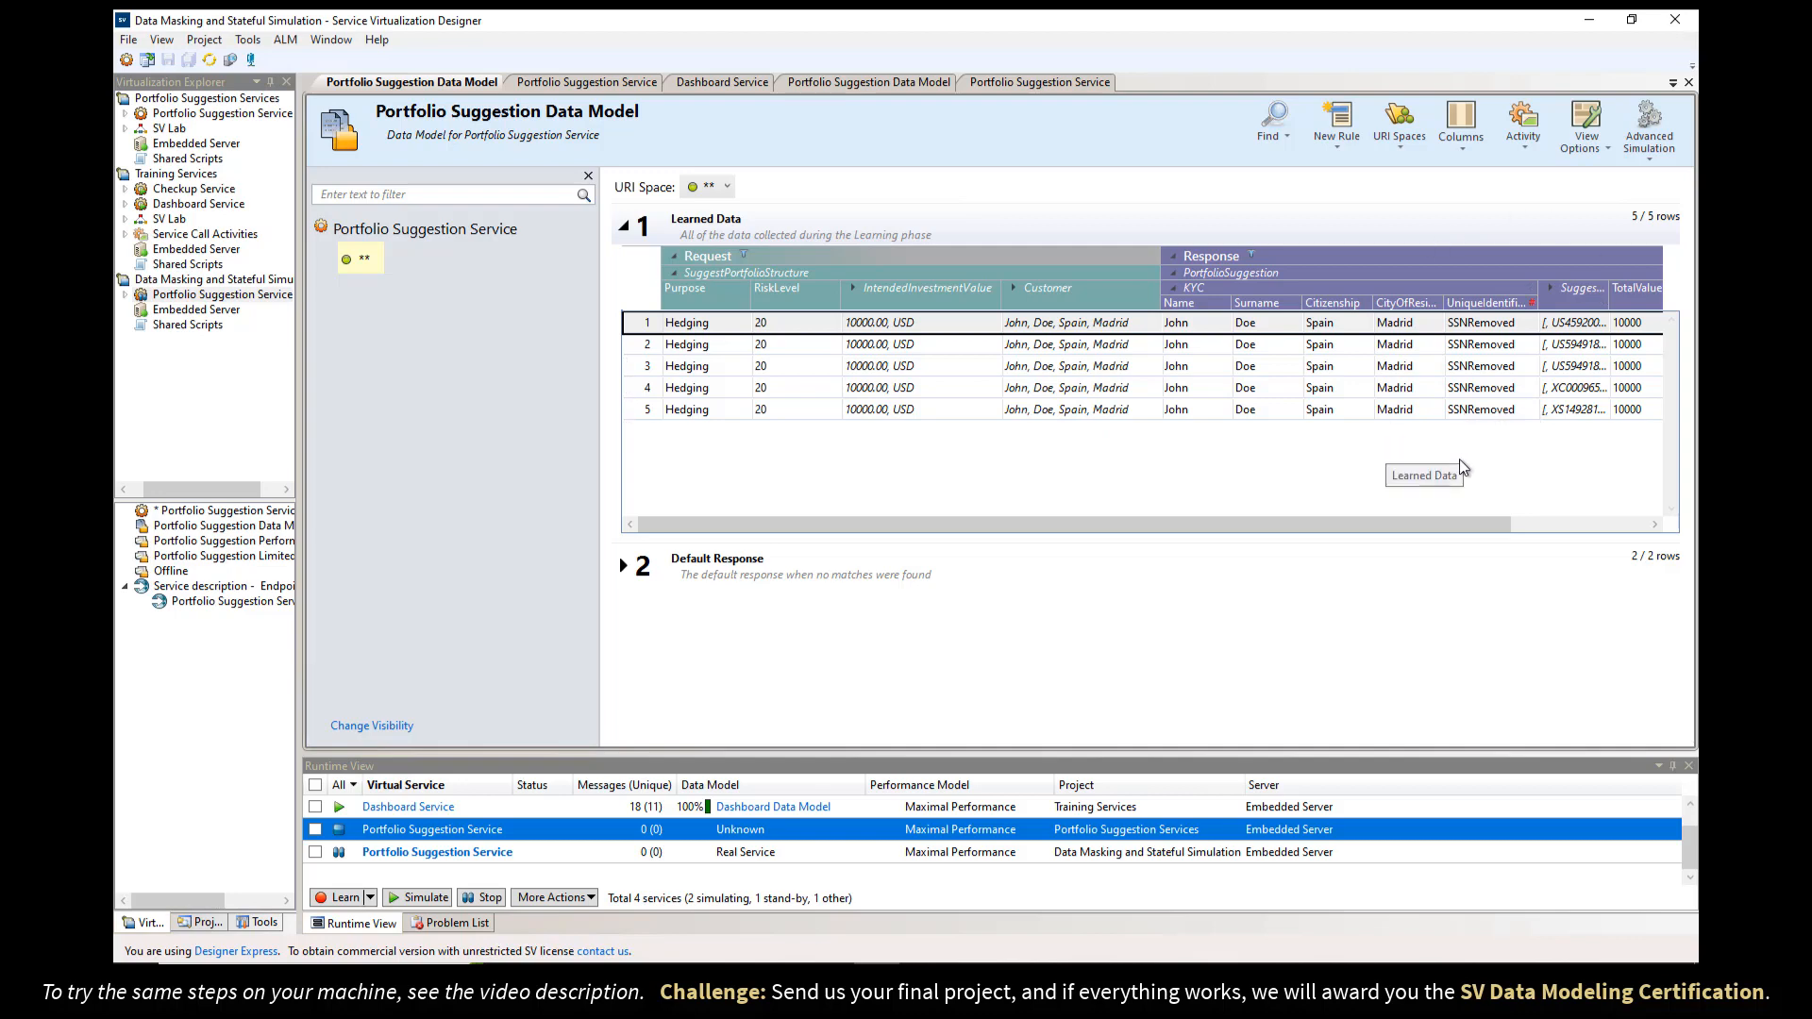
- Run the Data Masking checkpoint test in the browser's training dashboard
left_click(601, 979)
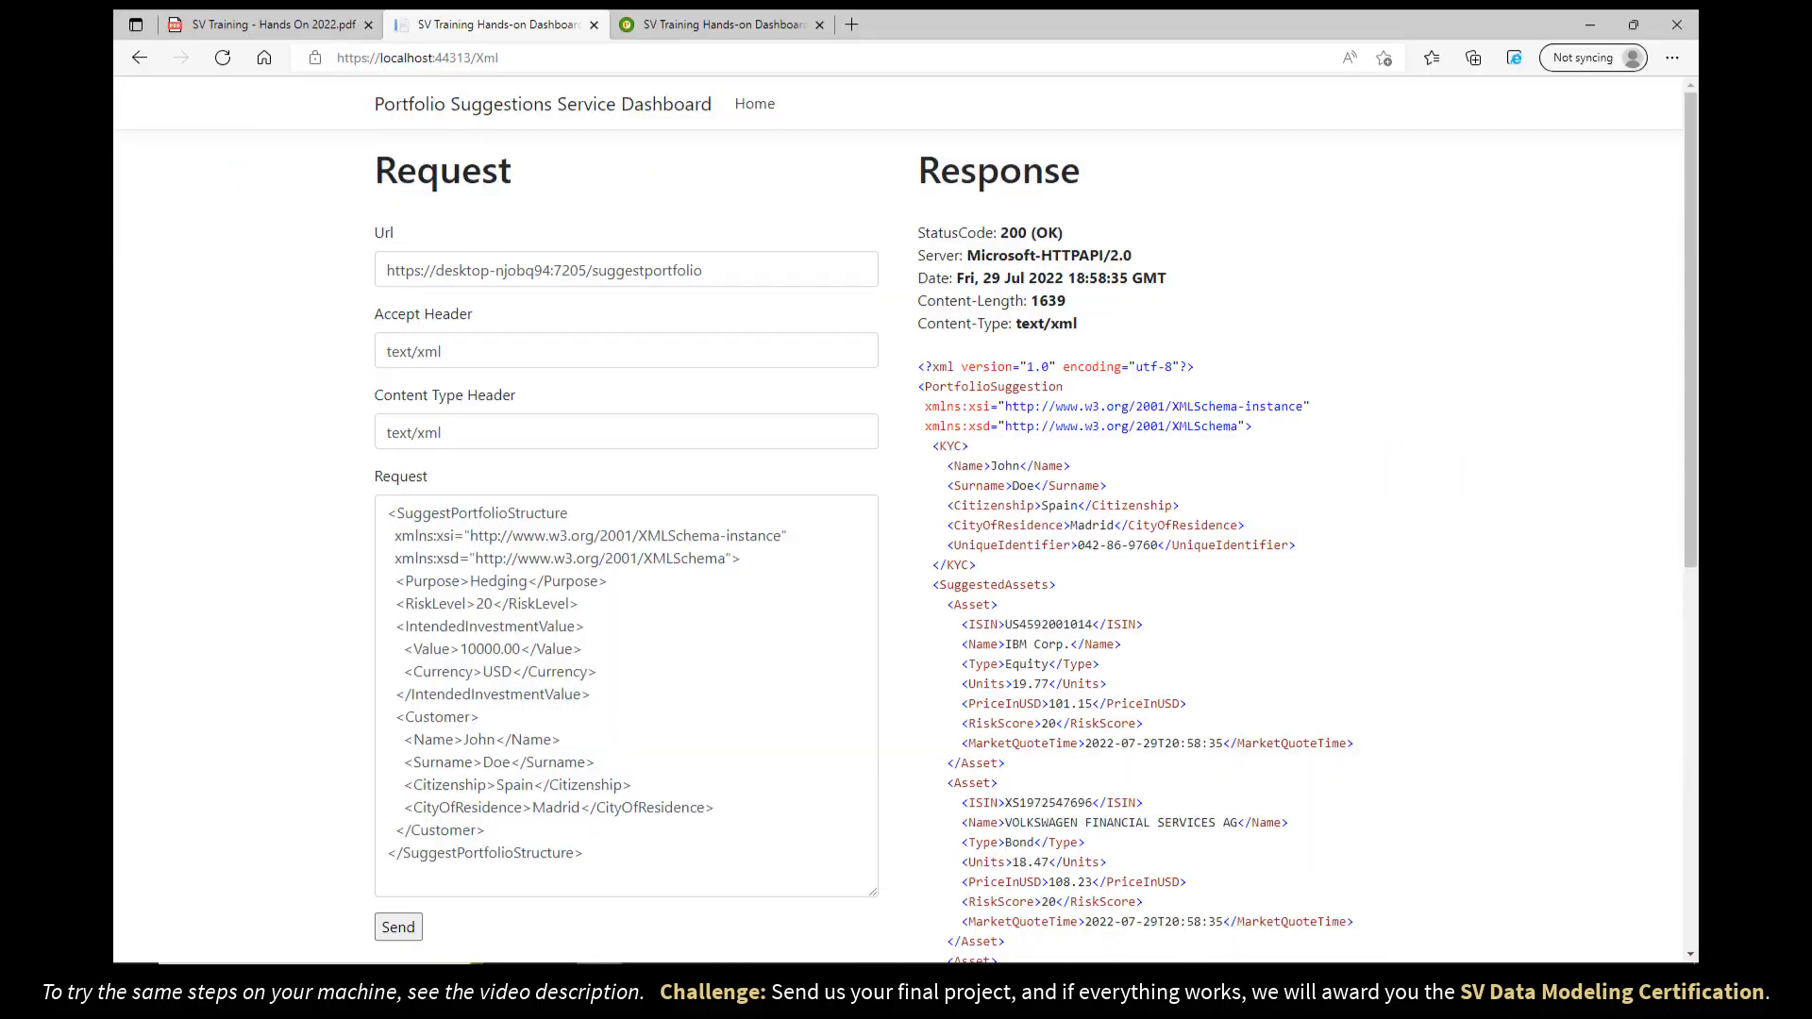
left_click(671, 32)
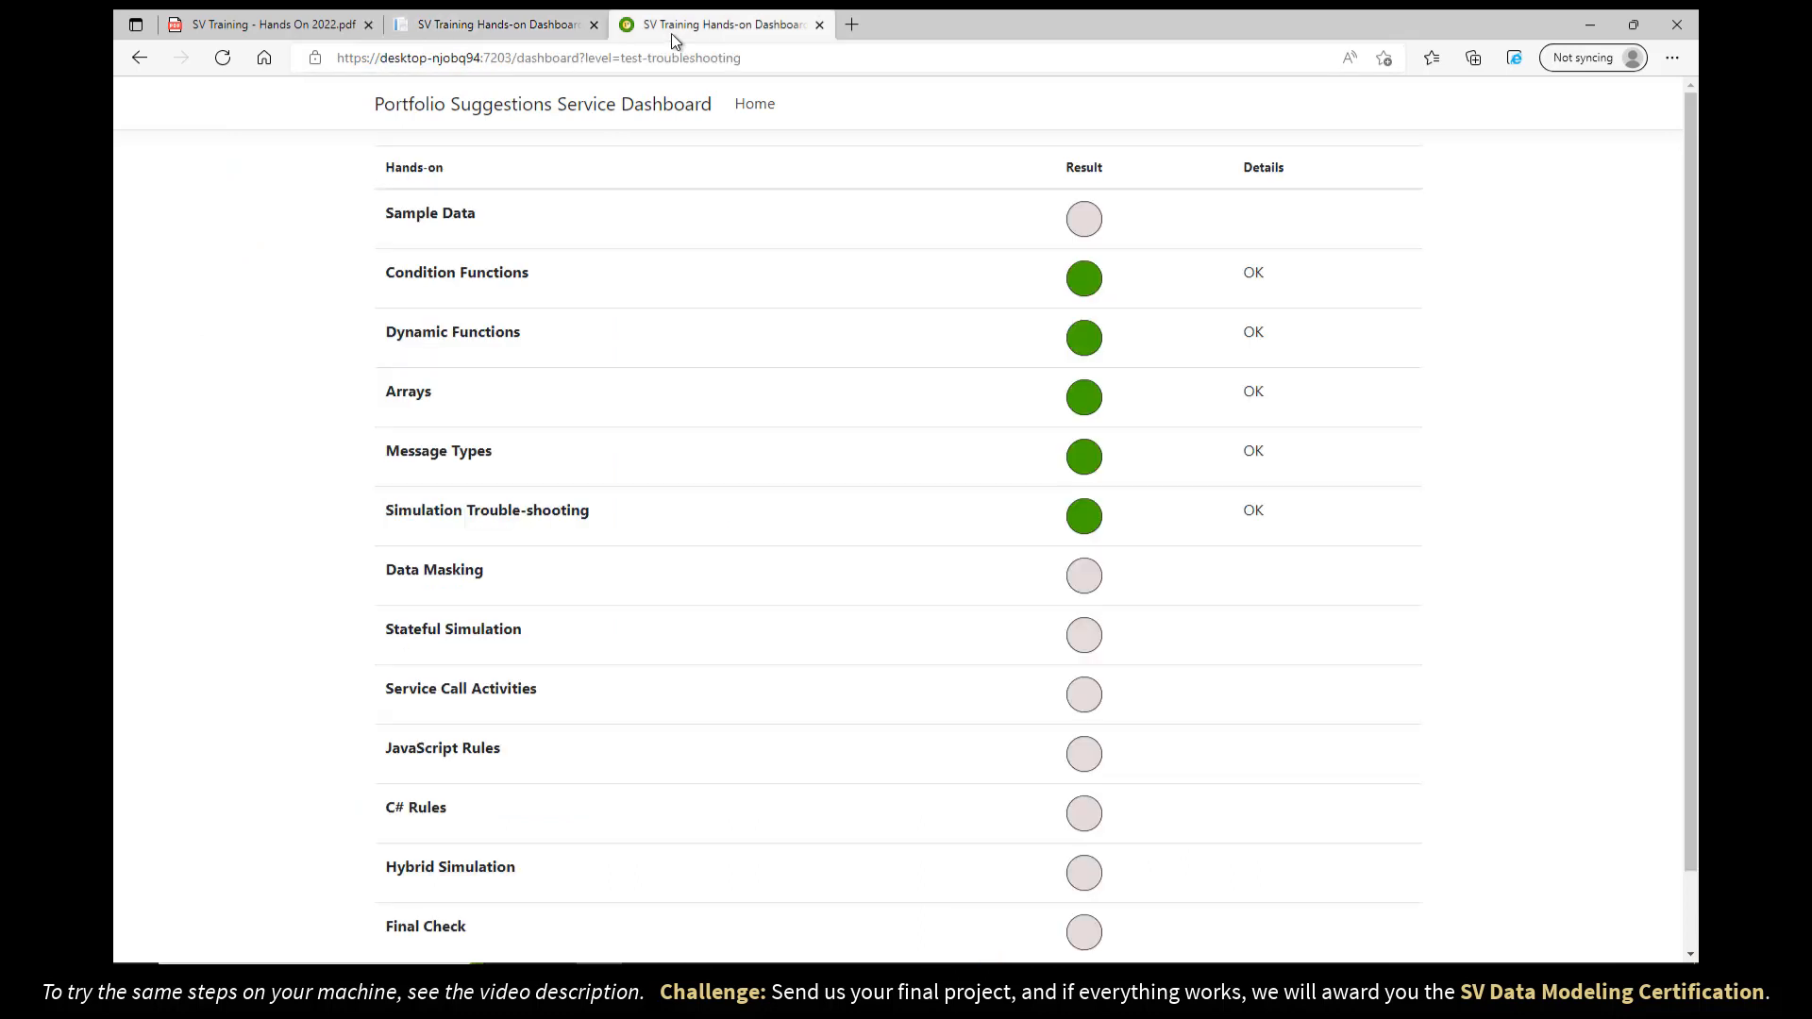
left_click(1085, 591)
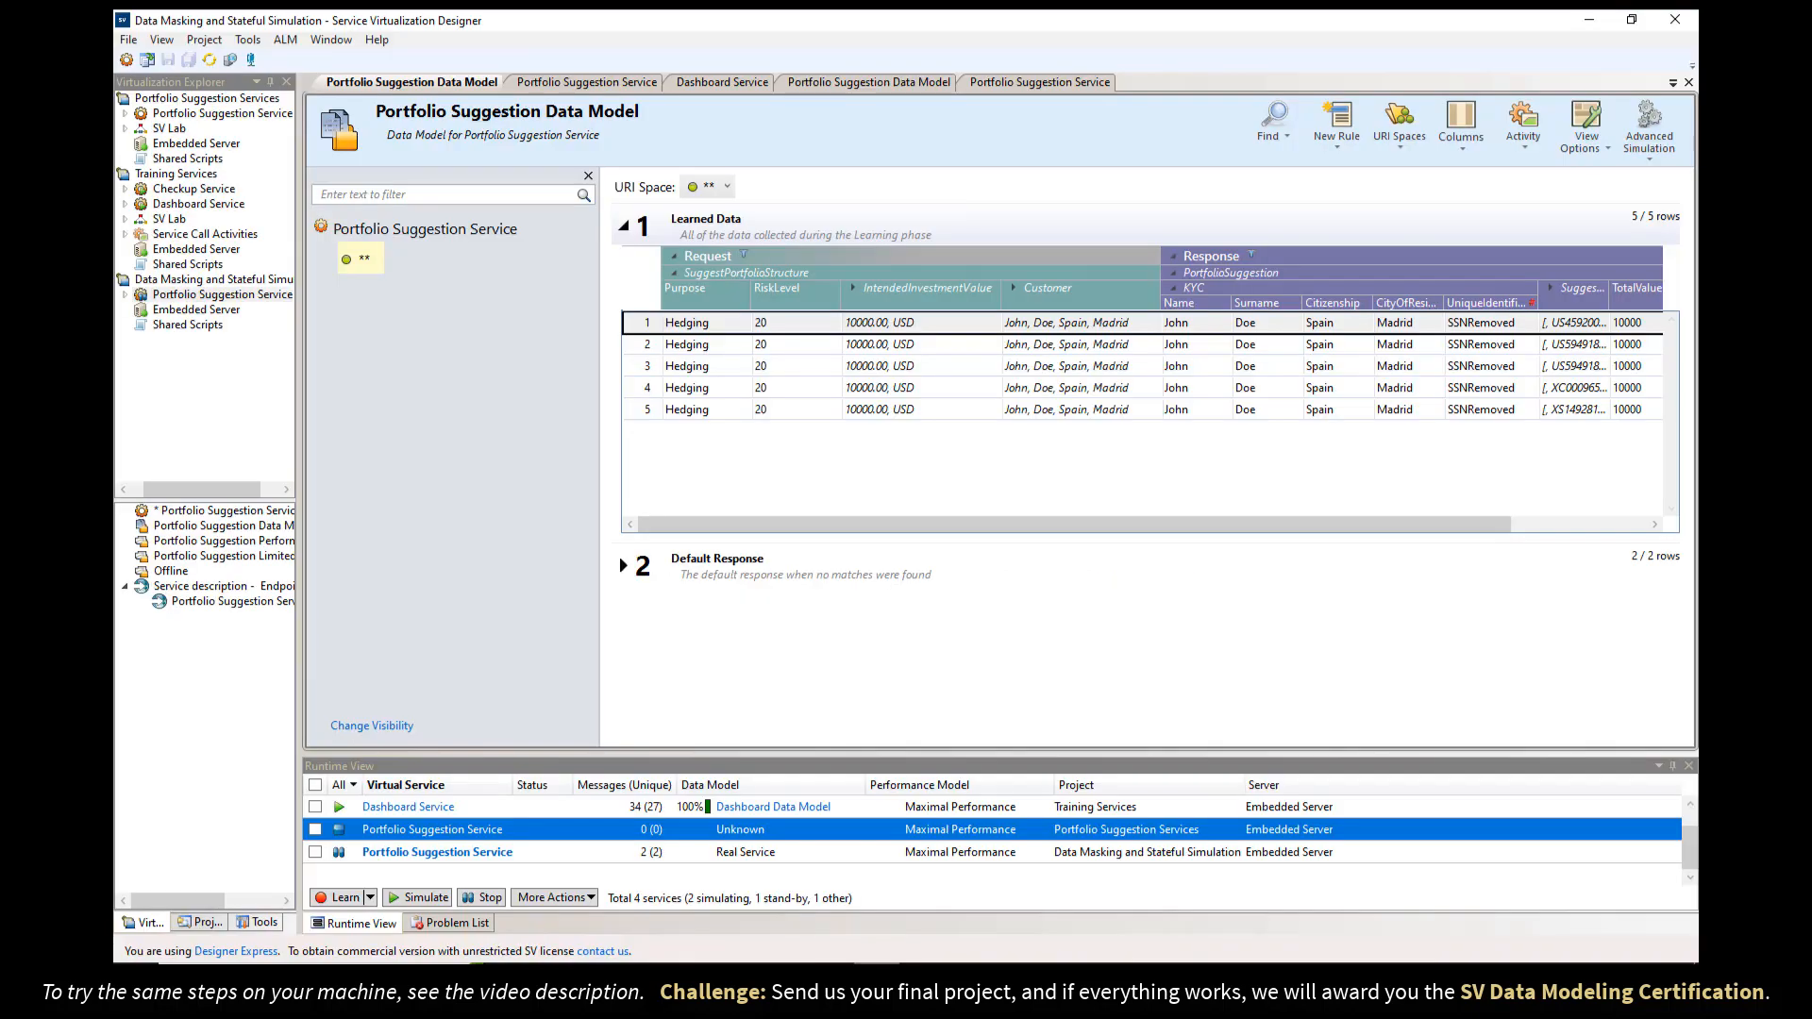
- Open the Portfolio Suggestion Service in Service Virtualization Designer, start its simulation, and rerun the Data Masking checkpoint test in the browser dashboard
double_click(160, 296)
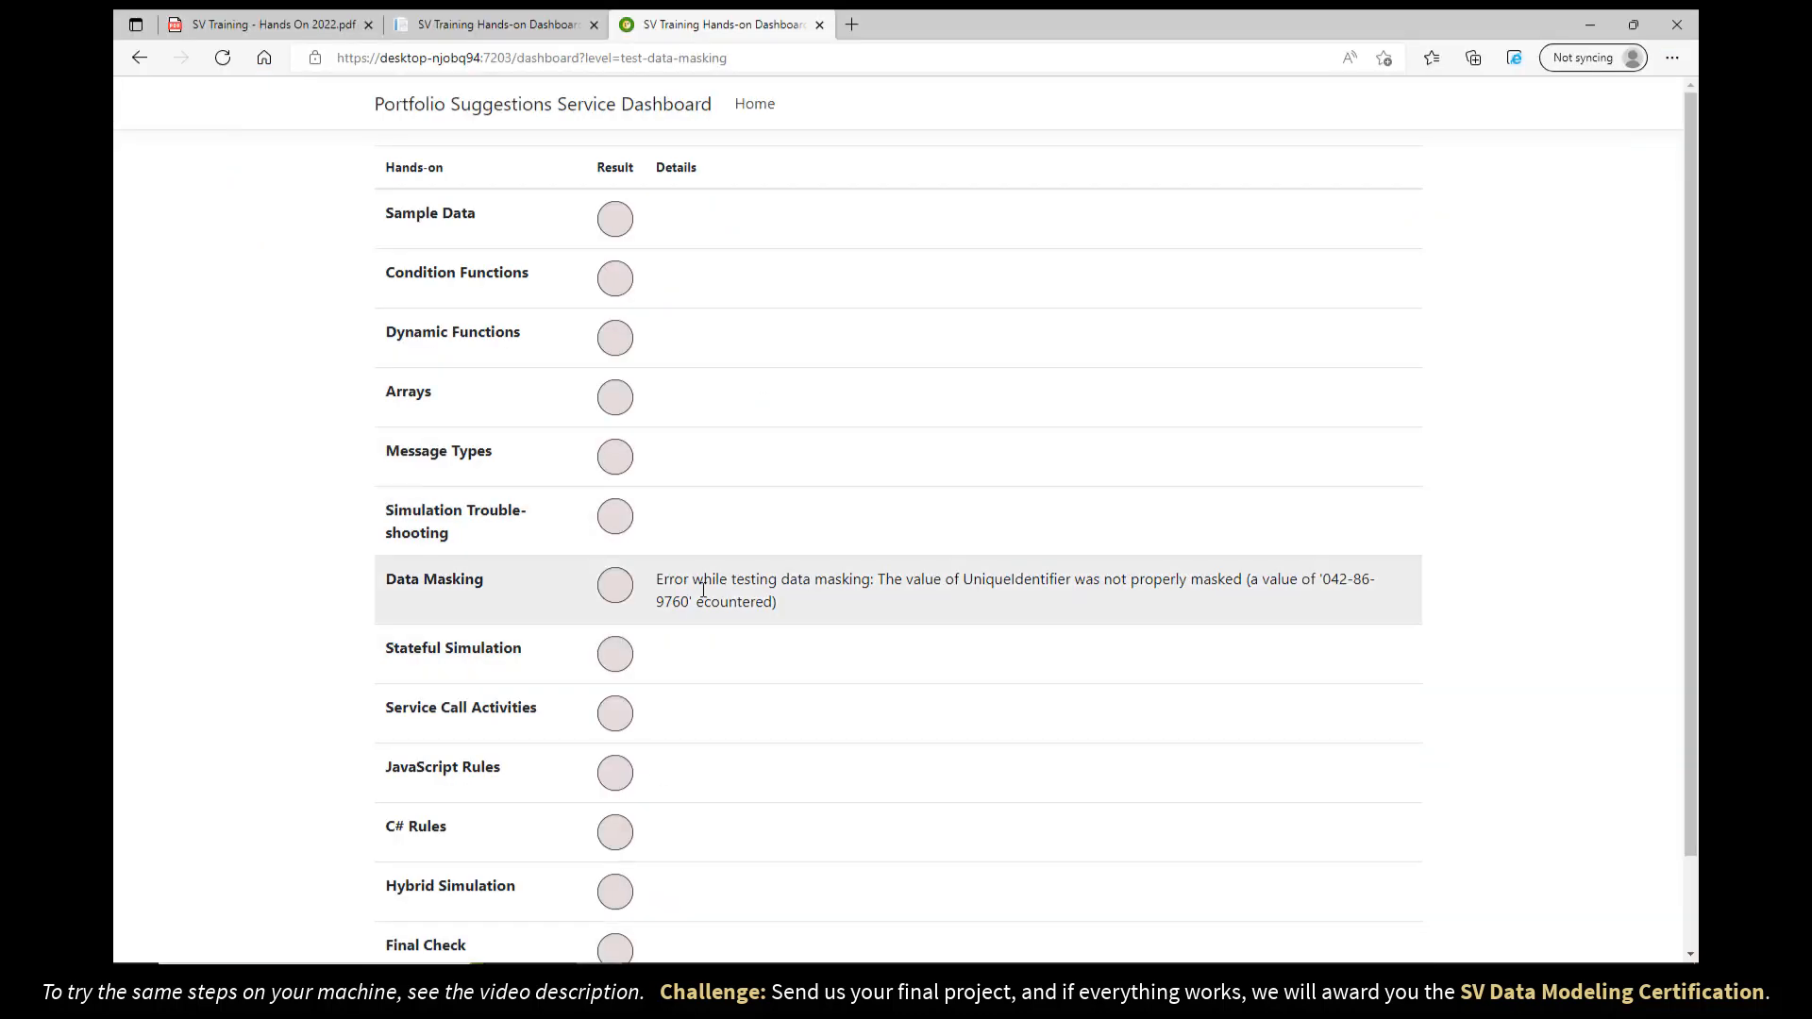
left_click_drag(1323, 579, 686, 608)
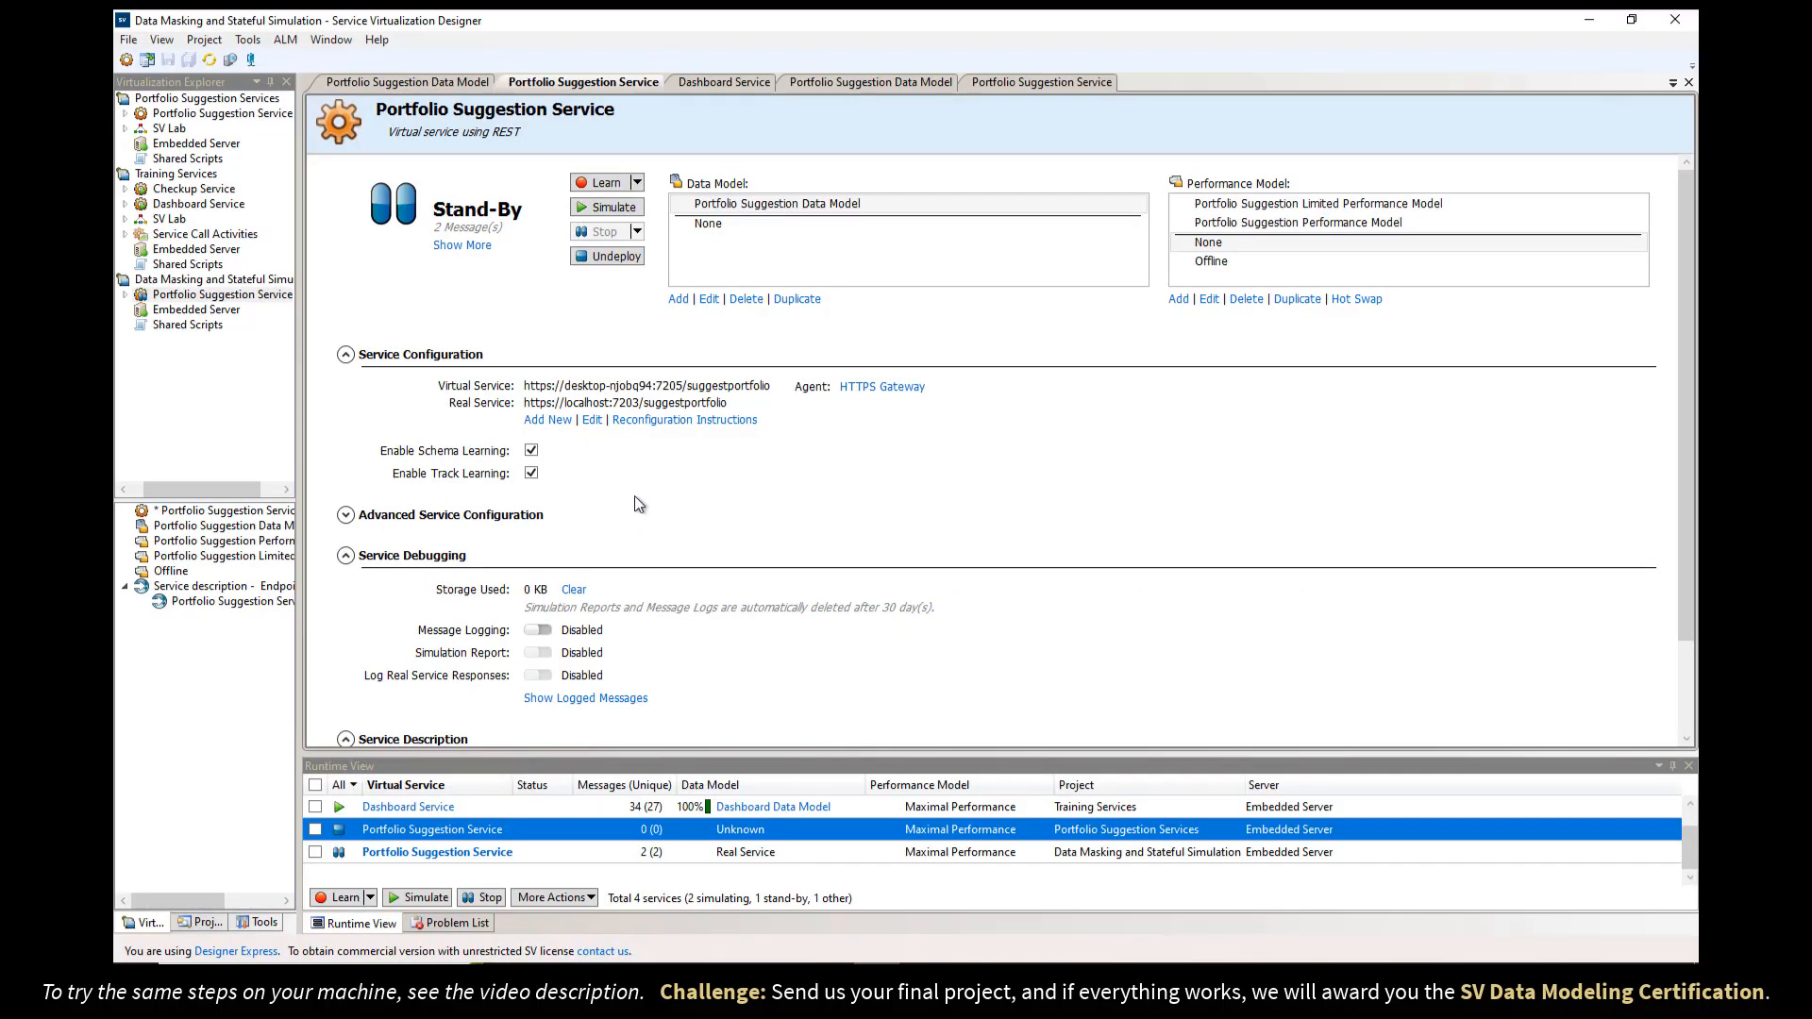
left_click(606, 206)
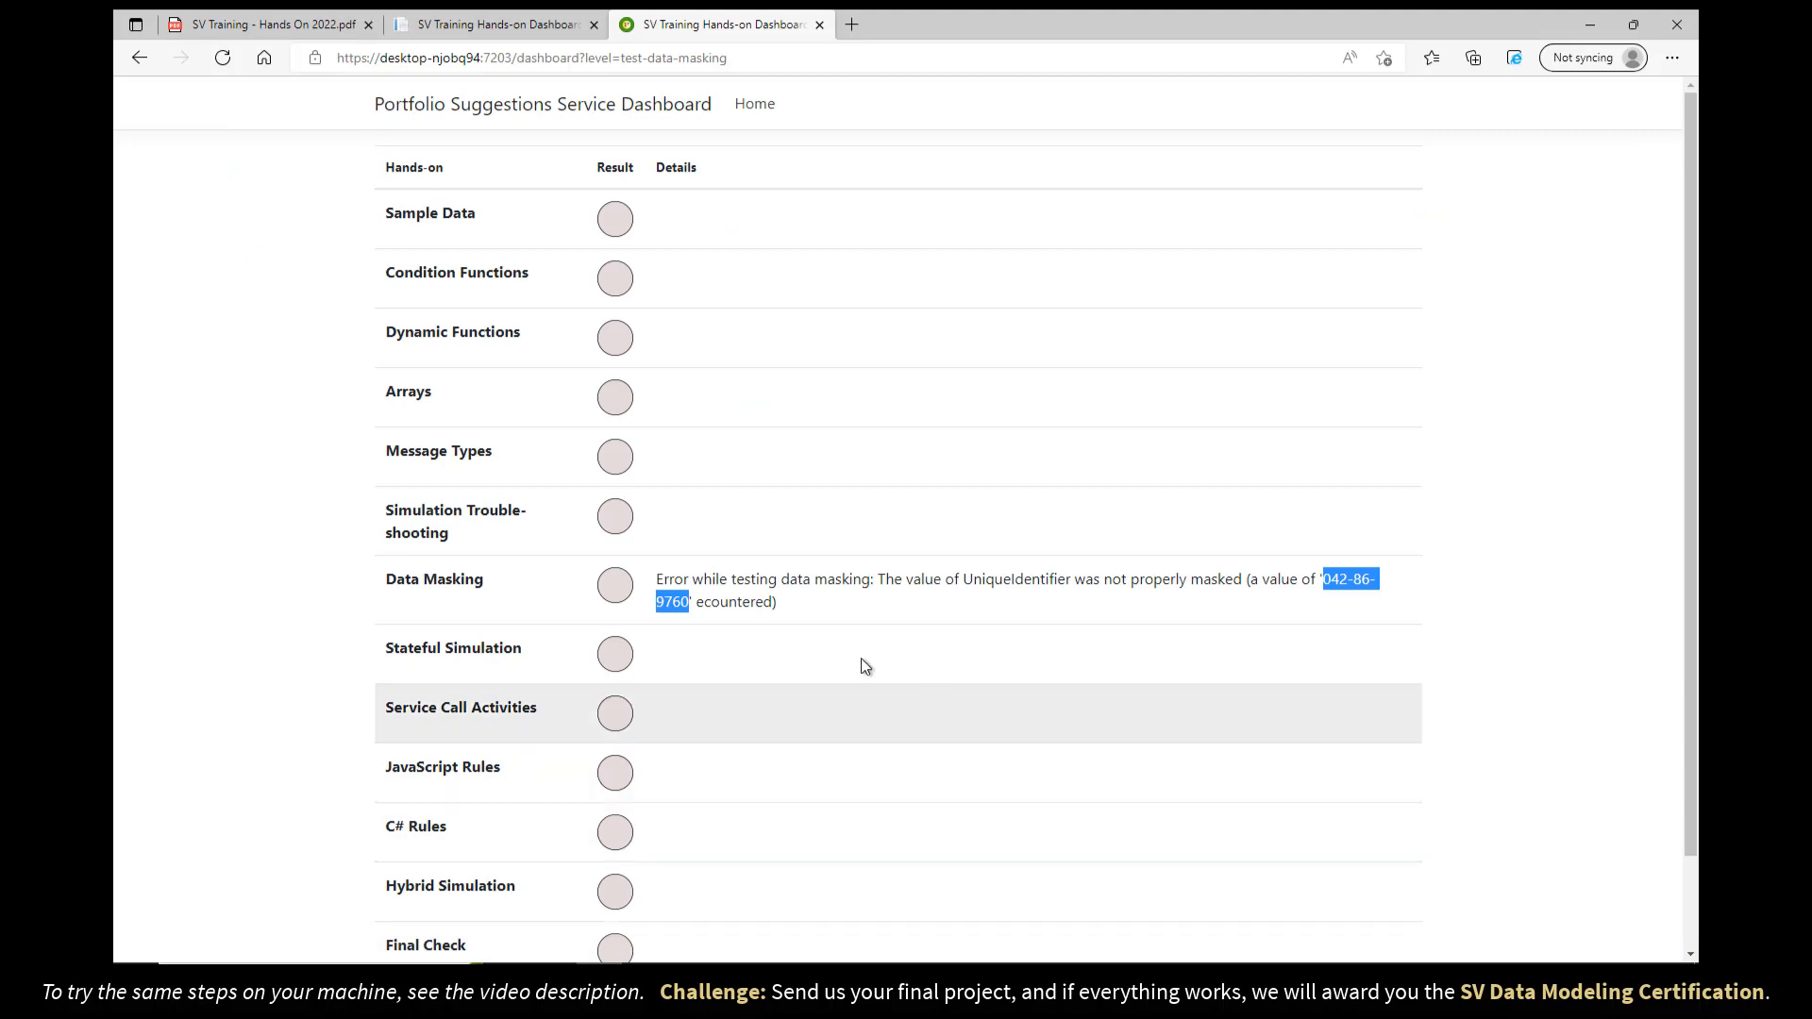
left_click(614, 590)
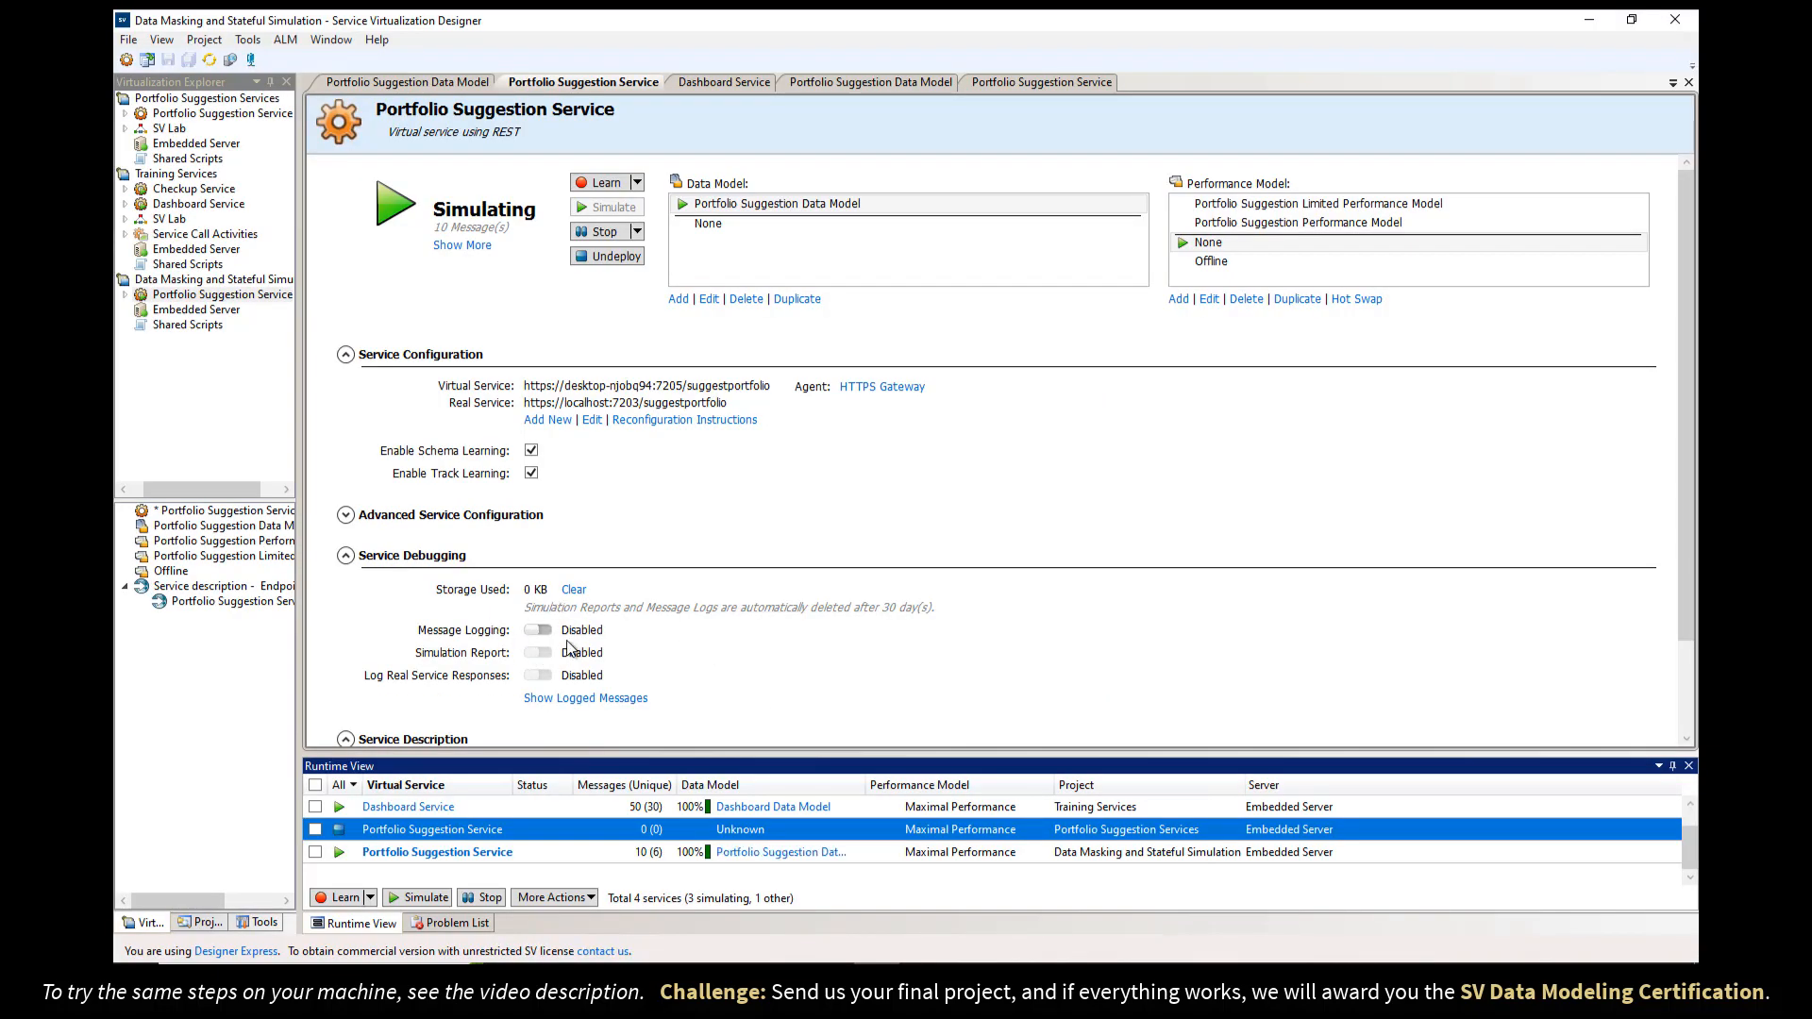
- In Service Virtualization Designer, try enabling message logging for the Portfolio Suggestion Service, and switch it back off
left_click(538, 630)
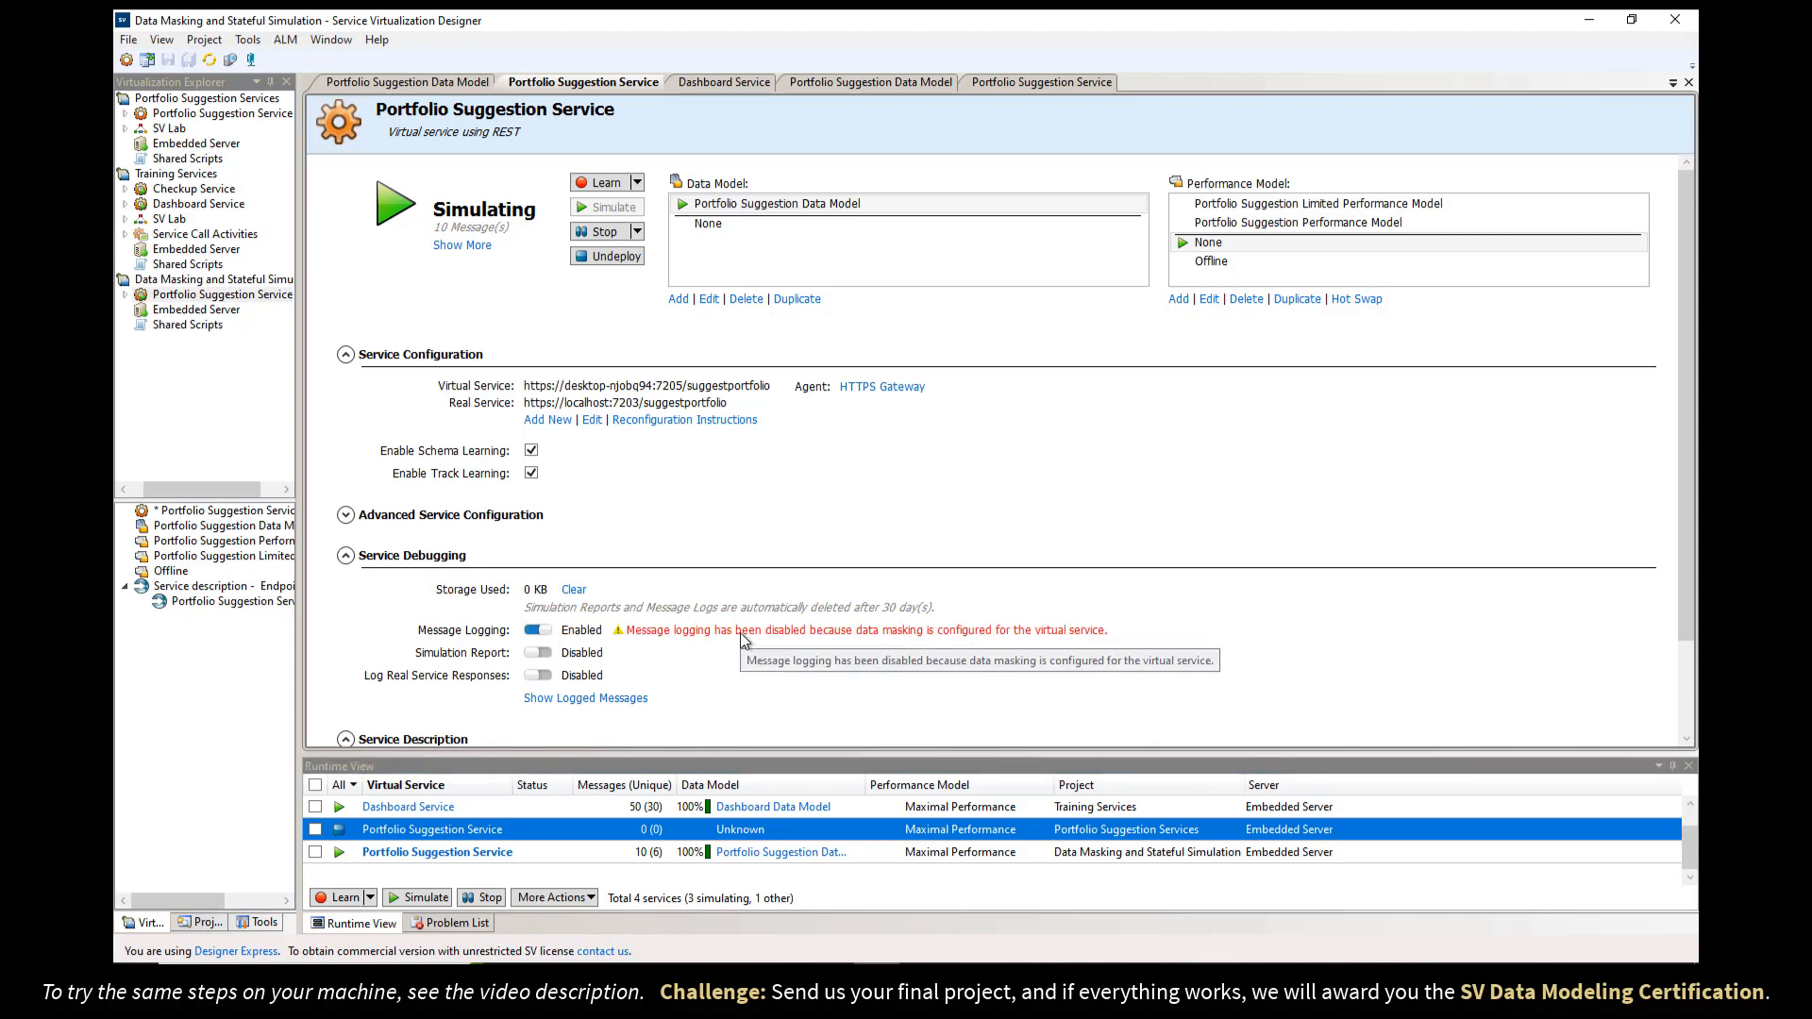
left_click(540, 630)
- Switch to the training PDF in the browser and read the issue and mitigation of Hands-on 7: Stateful Simulation
key("alt+Tab")
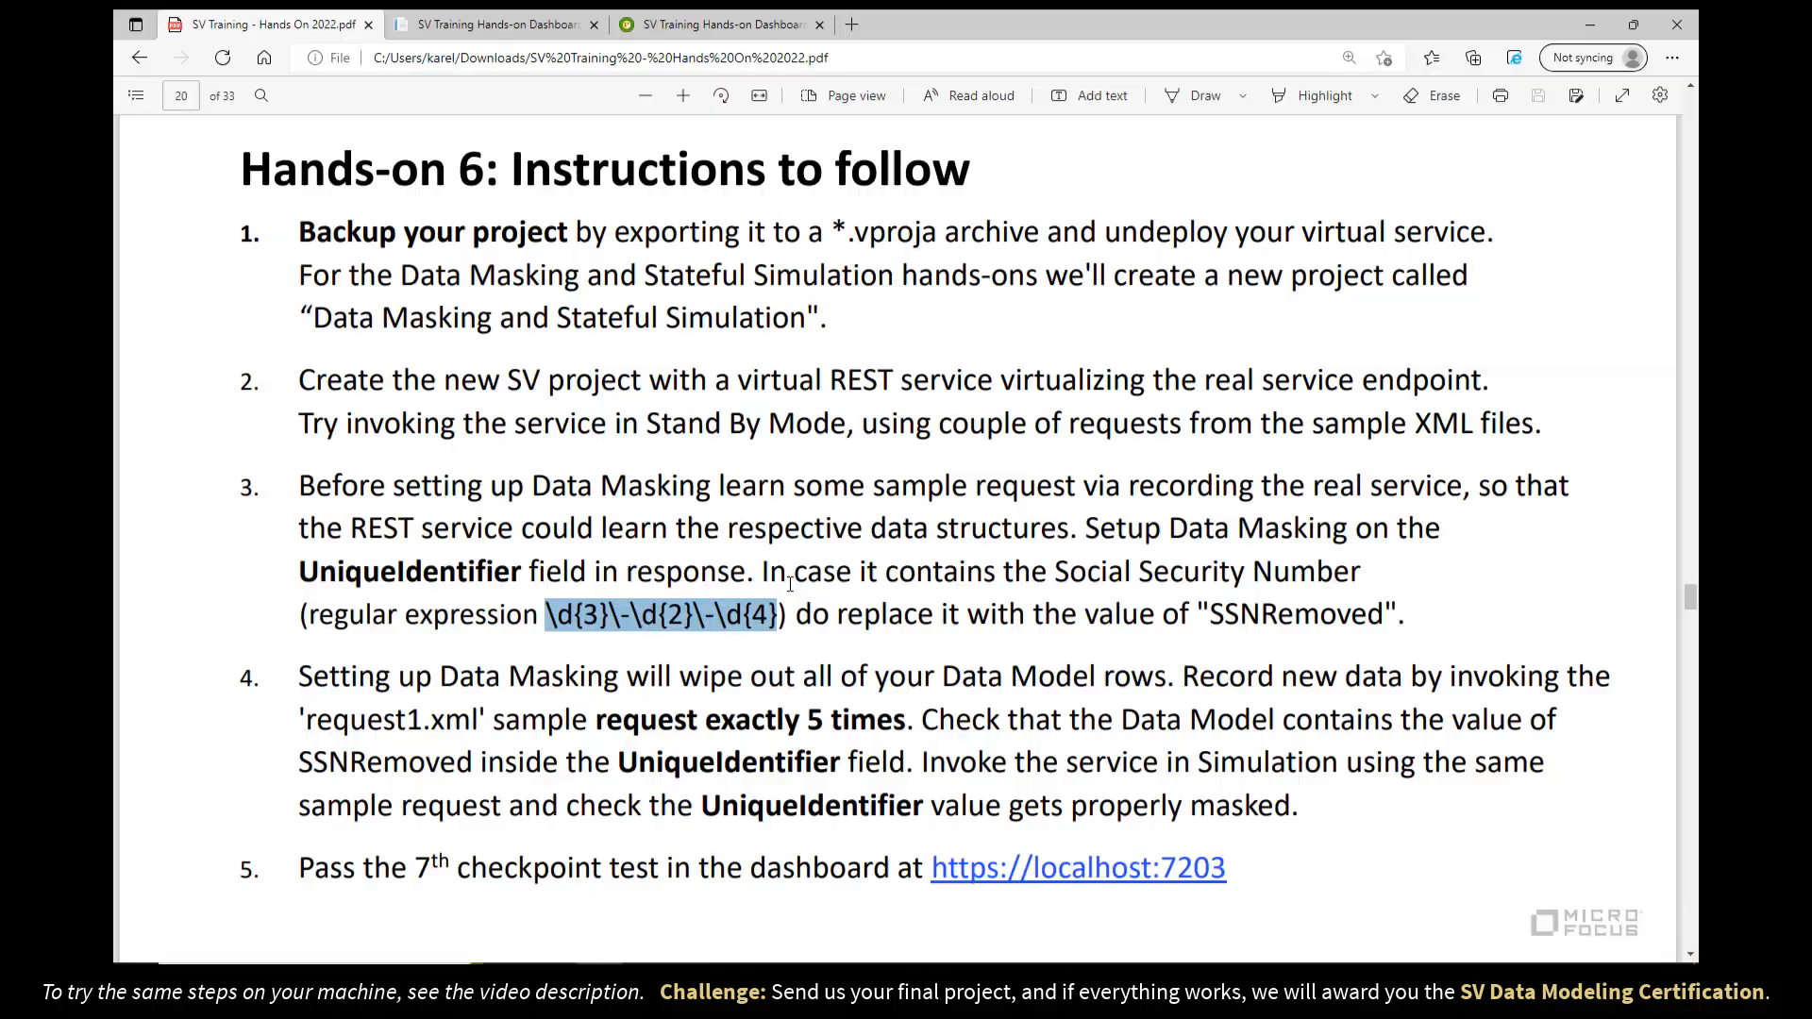
scroll(914, 672, "down", 7)
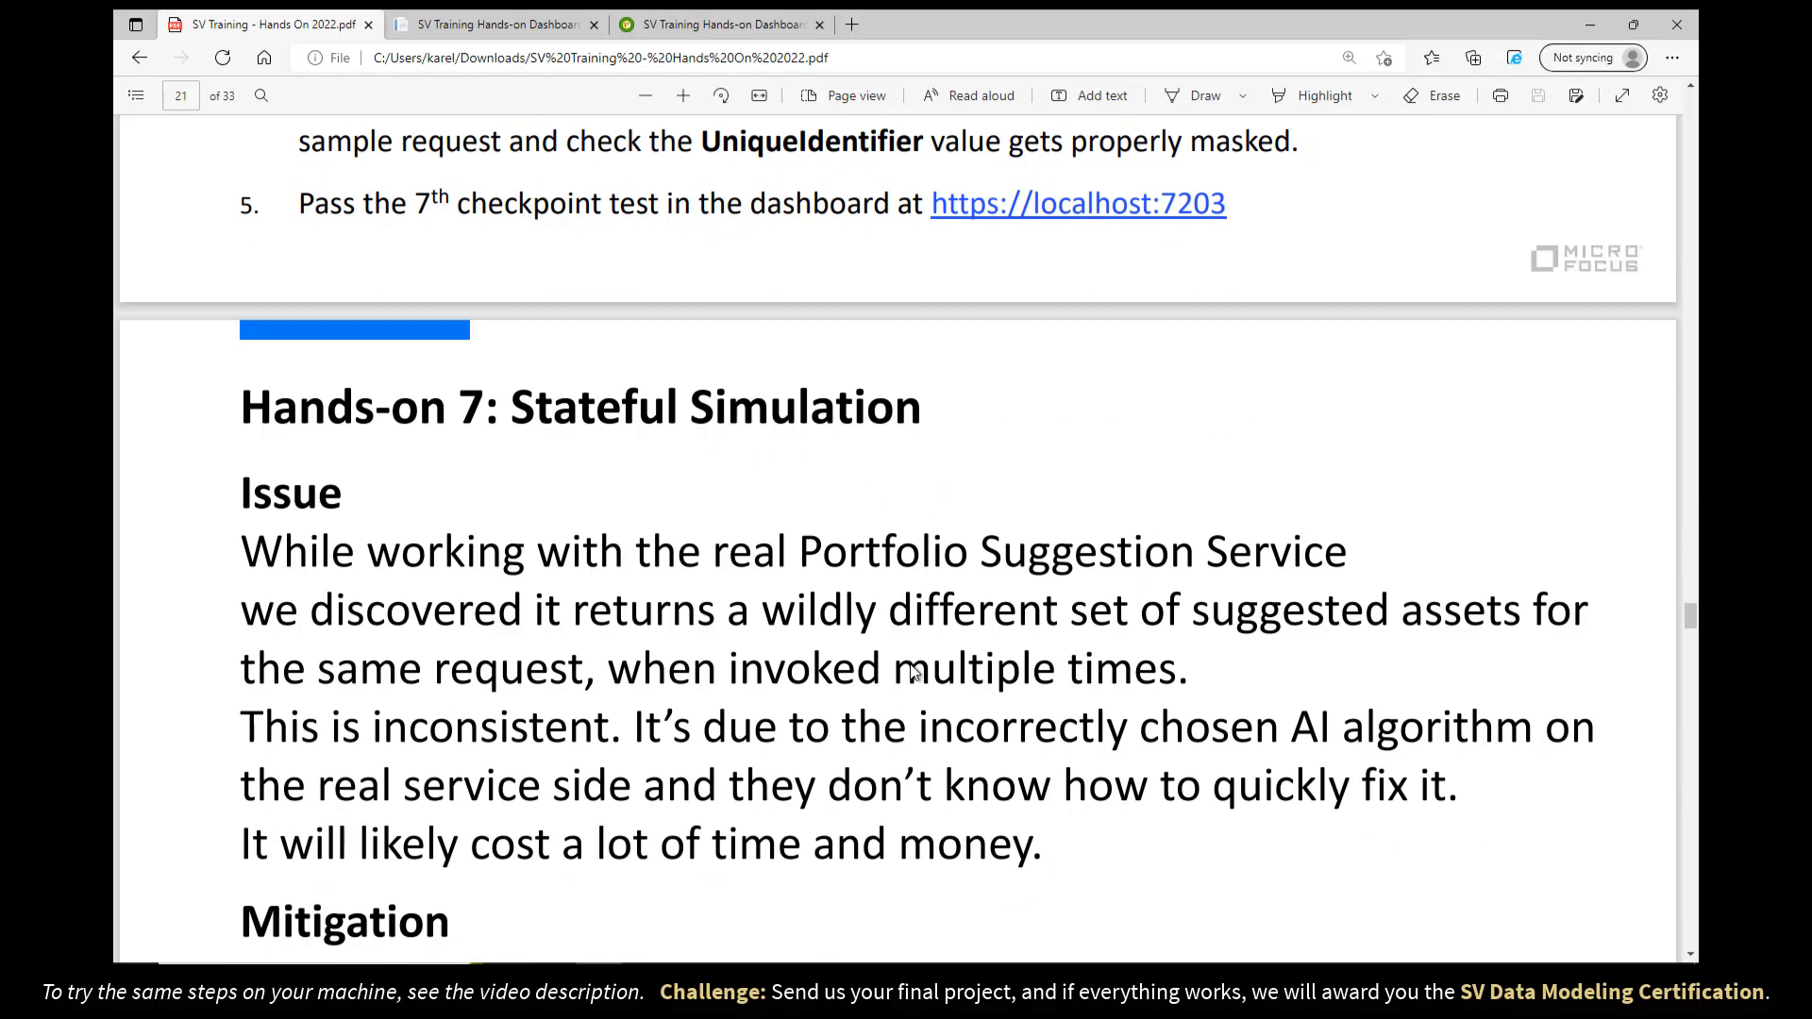
scroll(914, 672, "down", 2)
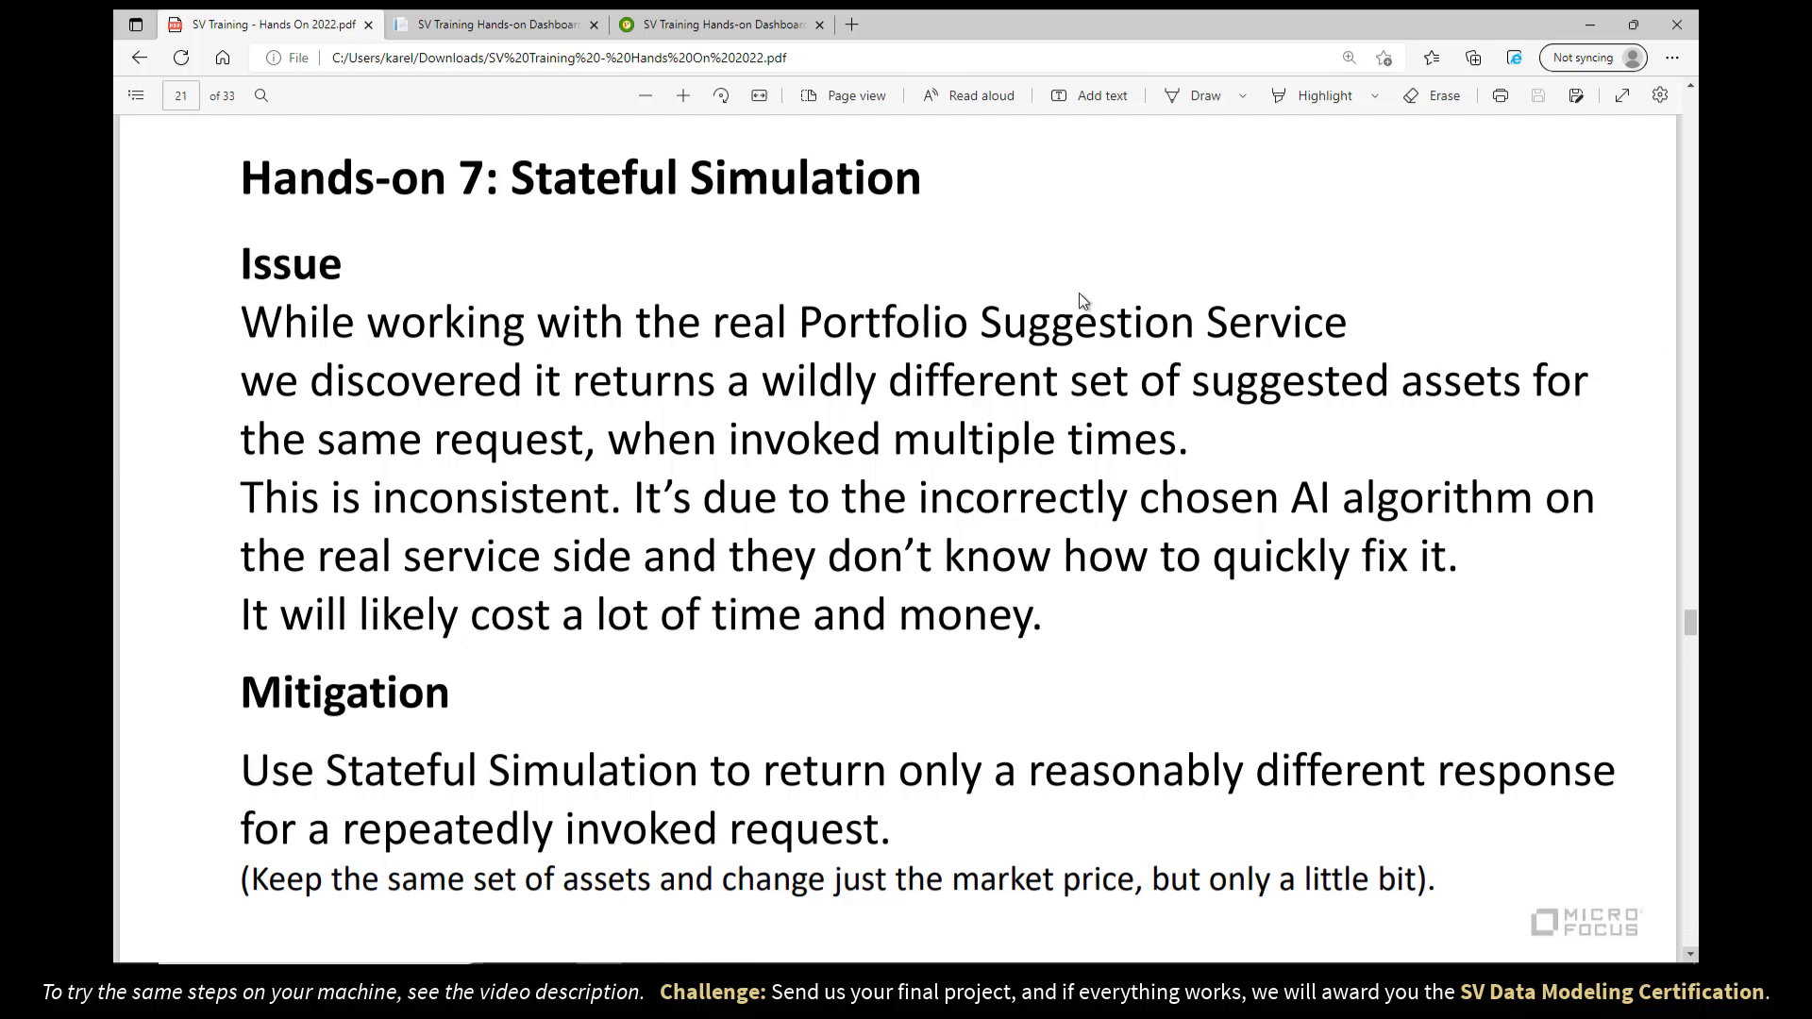
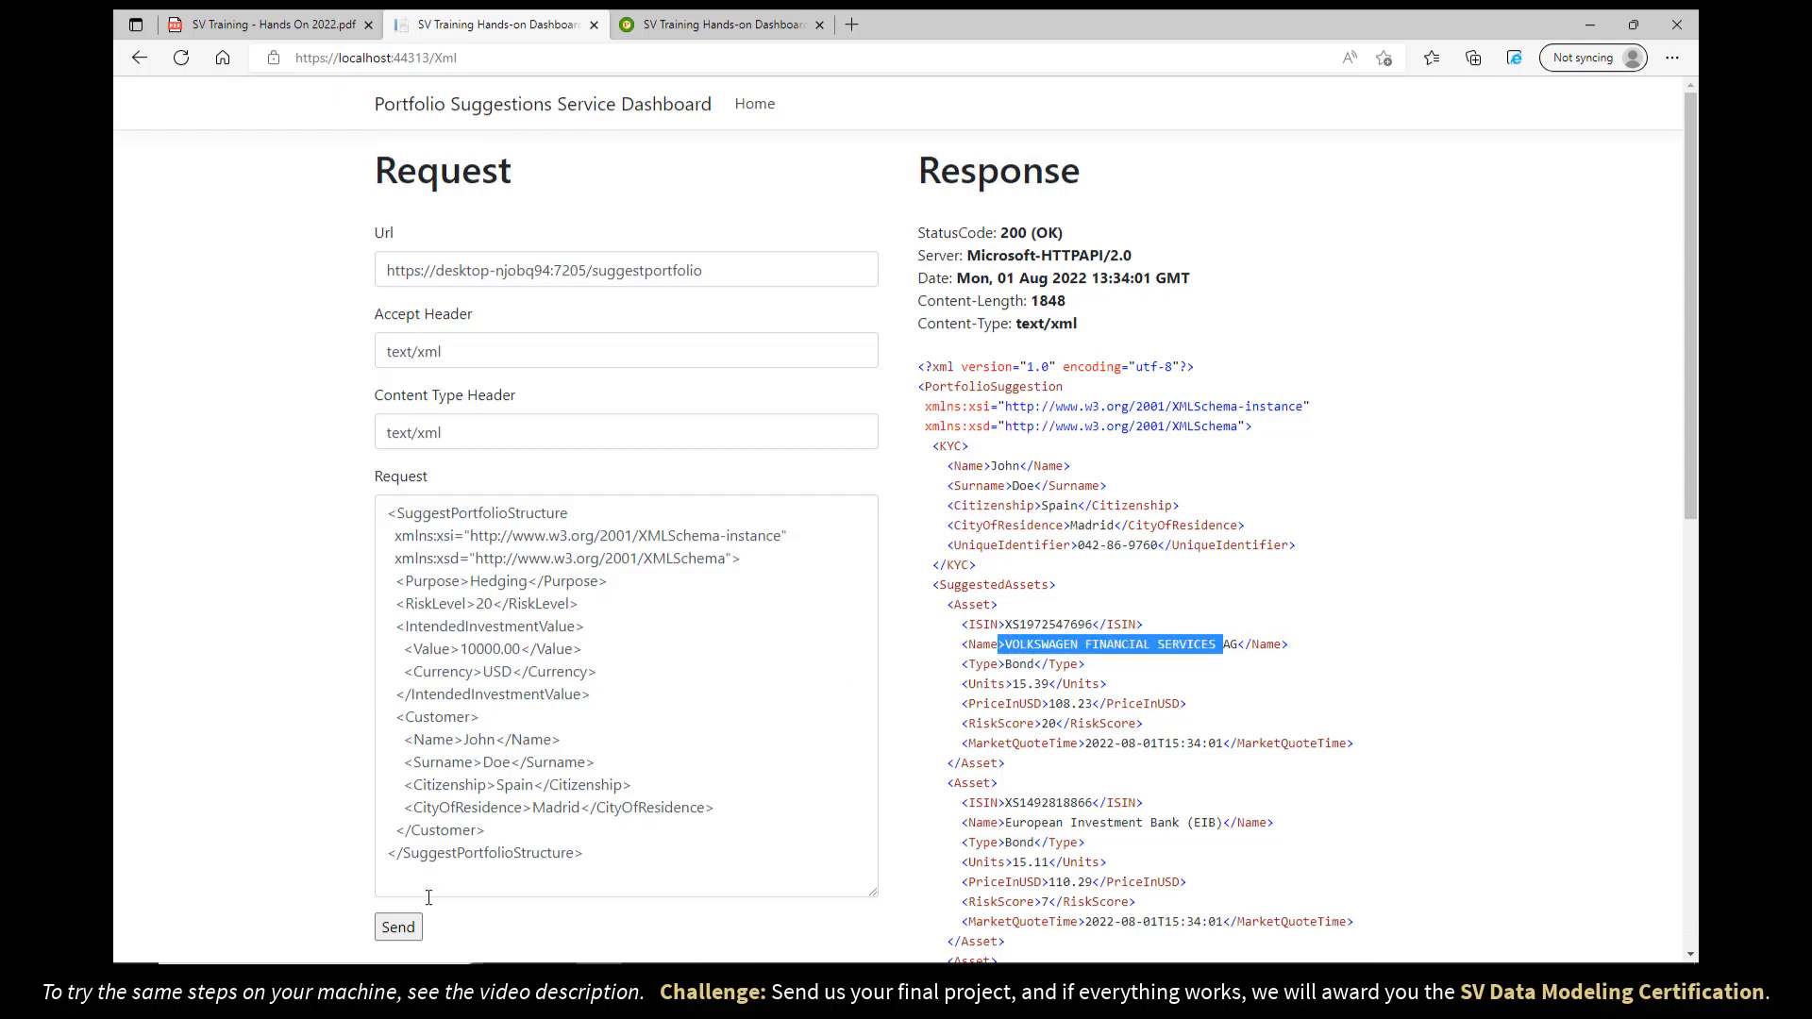
- Send the sample request repeatedly from the browser's request dashboard and compare the suggested assets in the real service's responses
left_click(406, 928)
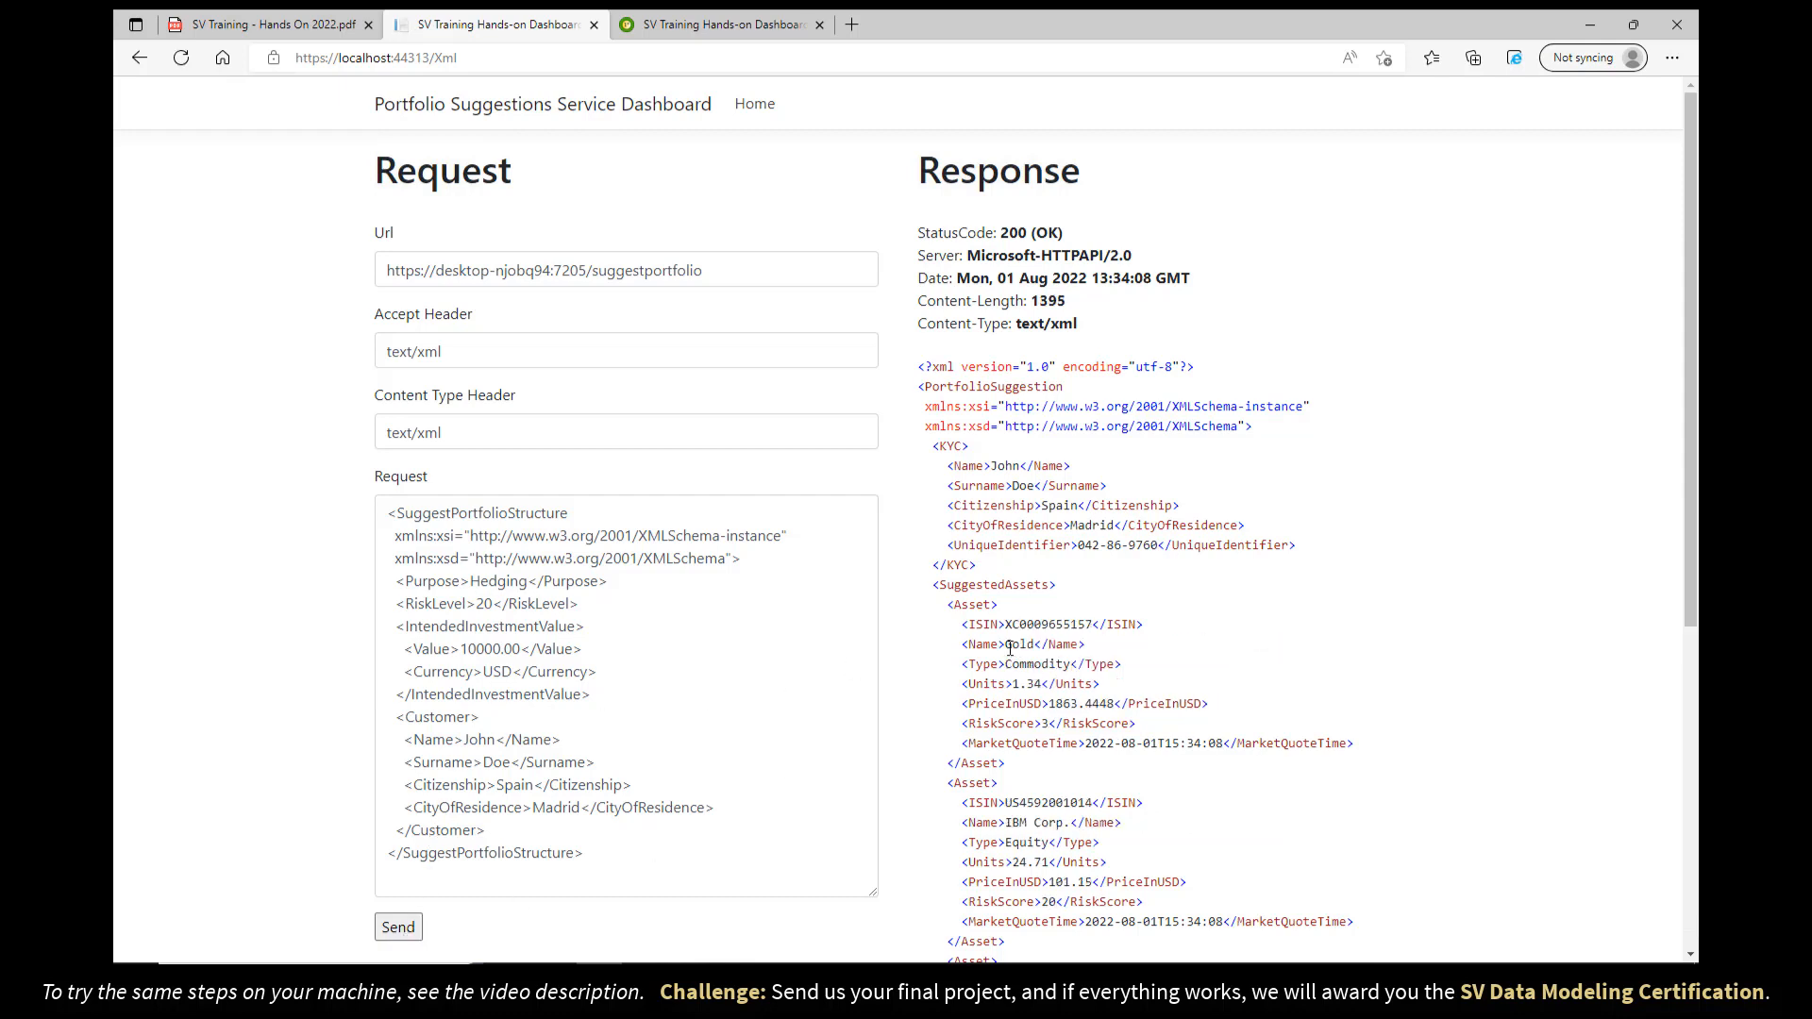
double_click(1010, 648)
left_click(397, 928)
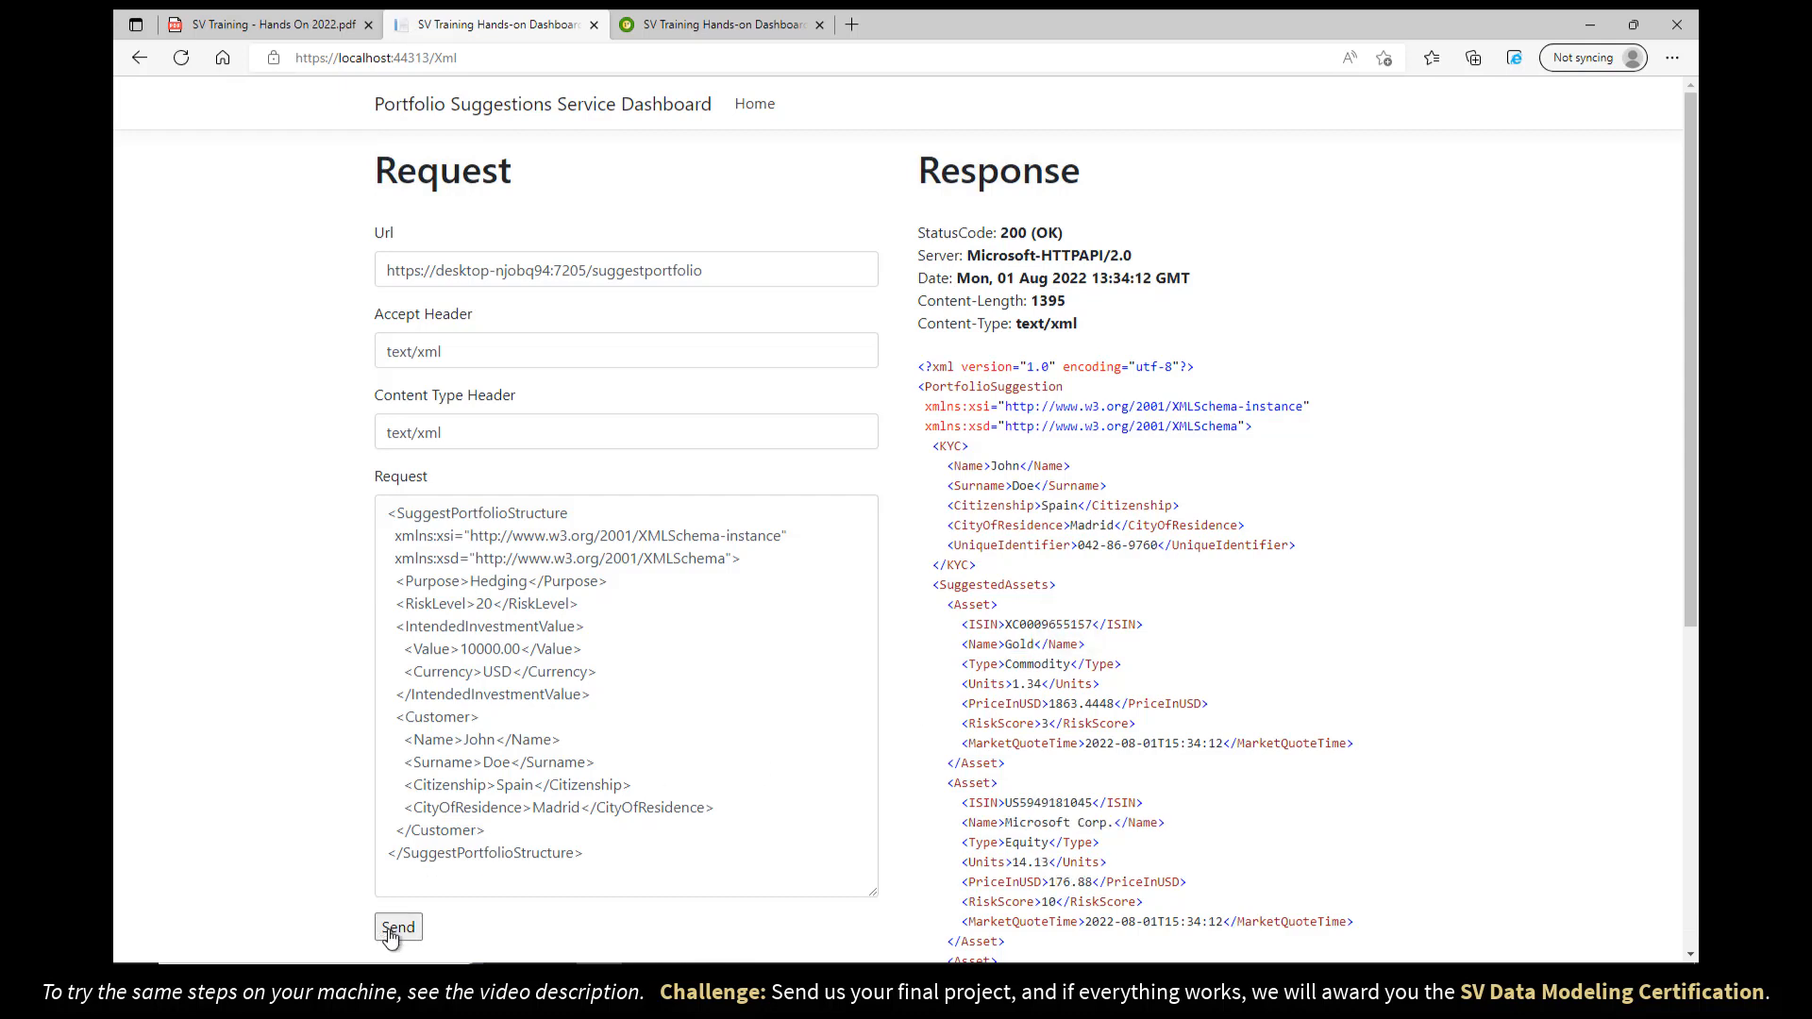
left_click_drag(1005, 644, 1049, 646)
left_click_drag(1000, 824, 1109, 824)
left_click(397, 928)
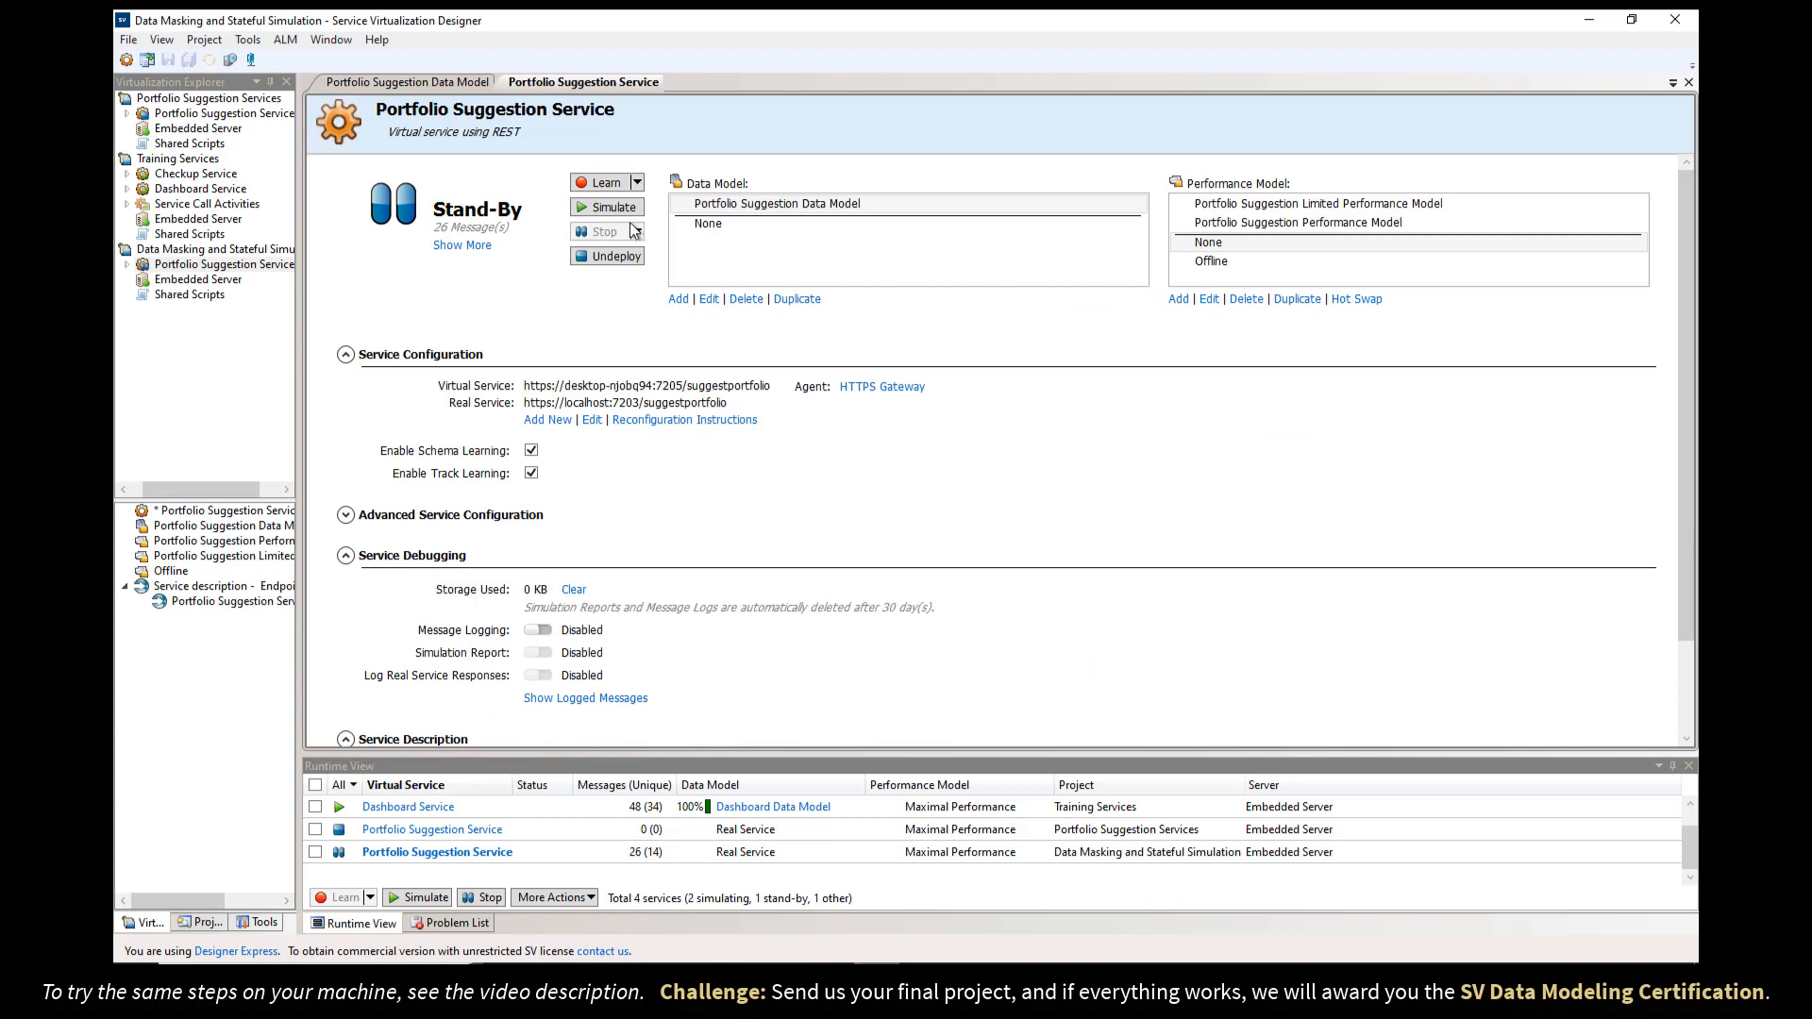
- Start simulating the Portfolio Suggestion Service in Service Virtualization Designer, and send the sample request three times from the browser's request dashboard
left_click(613, 209)
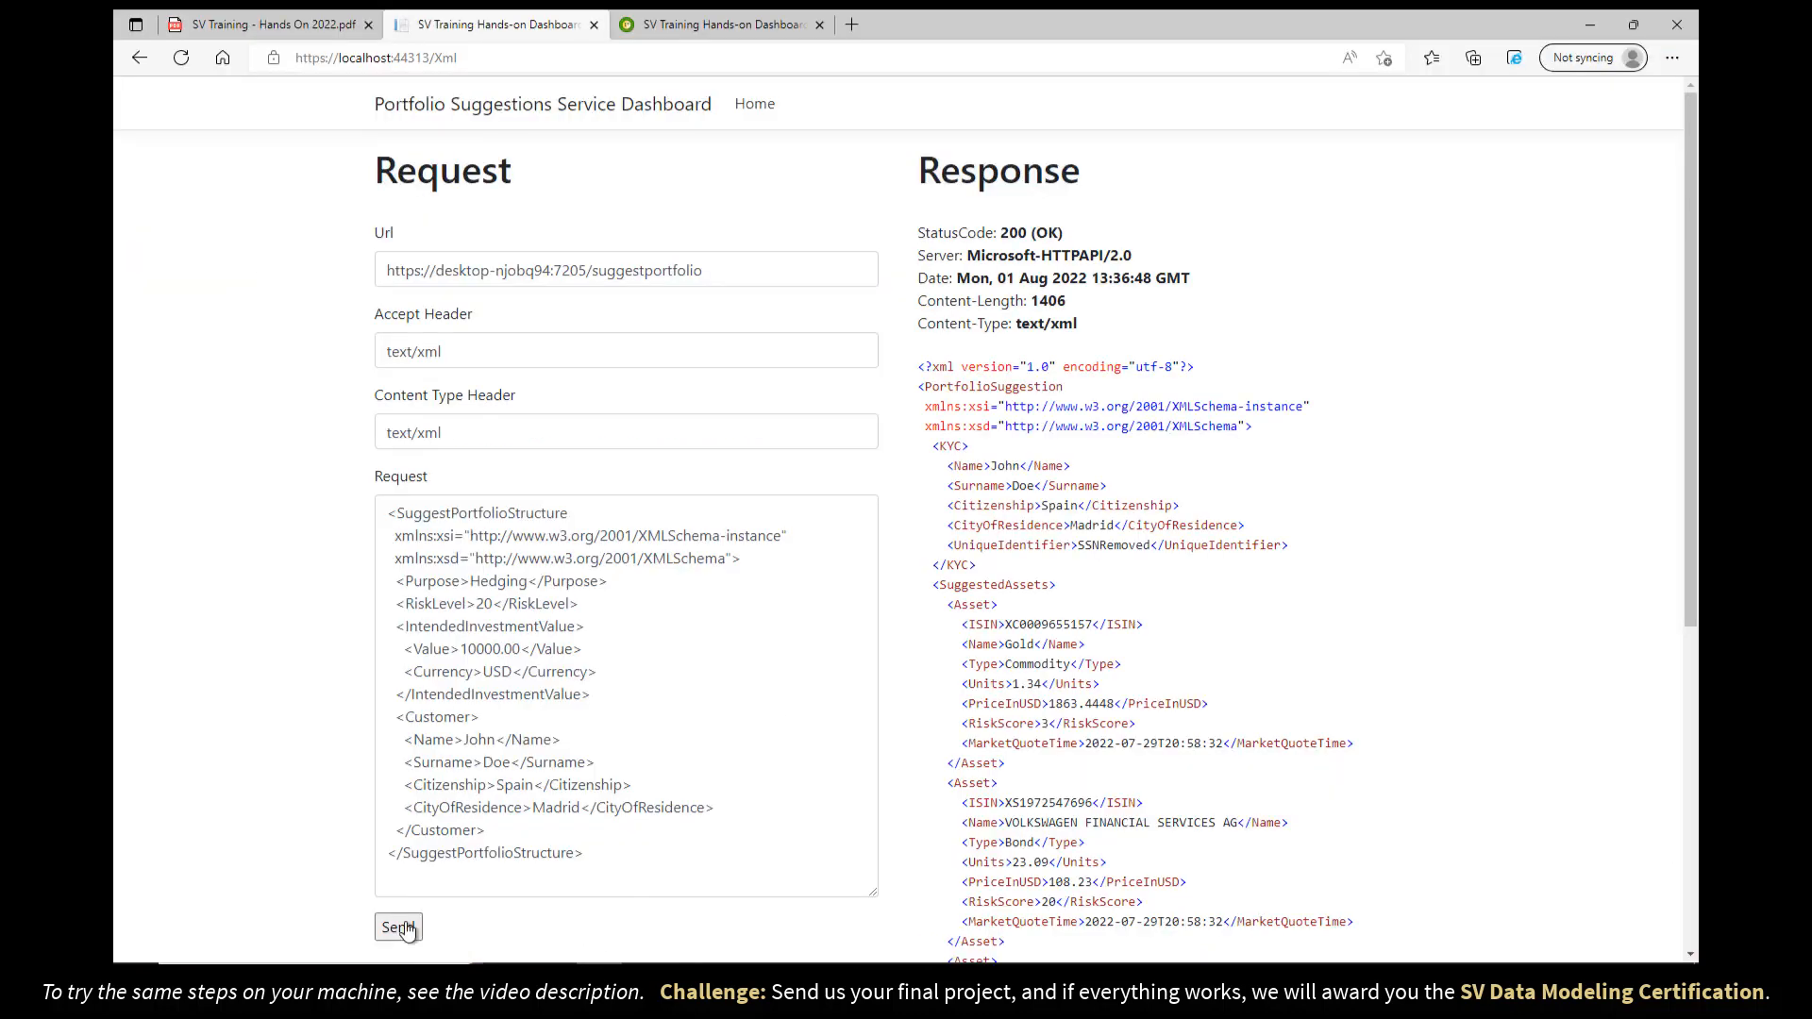
left_click(403, 928)
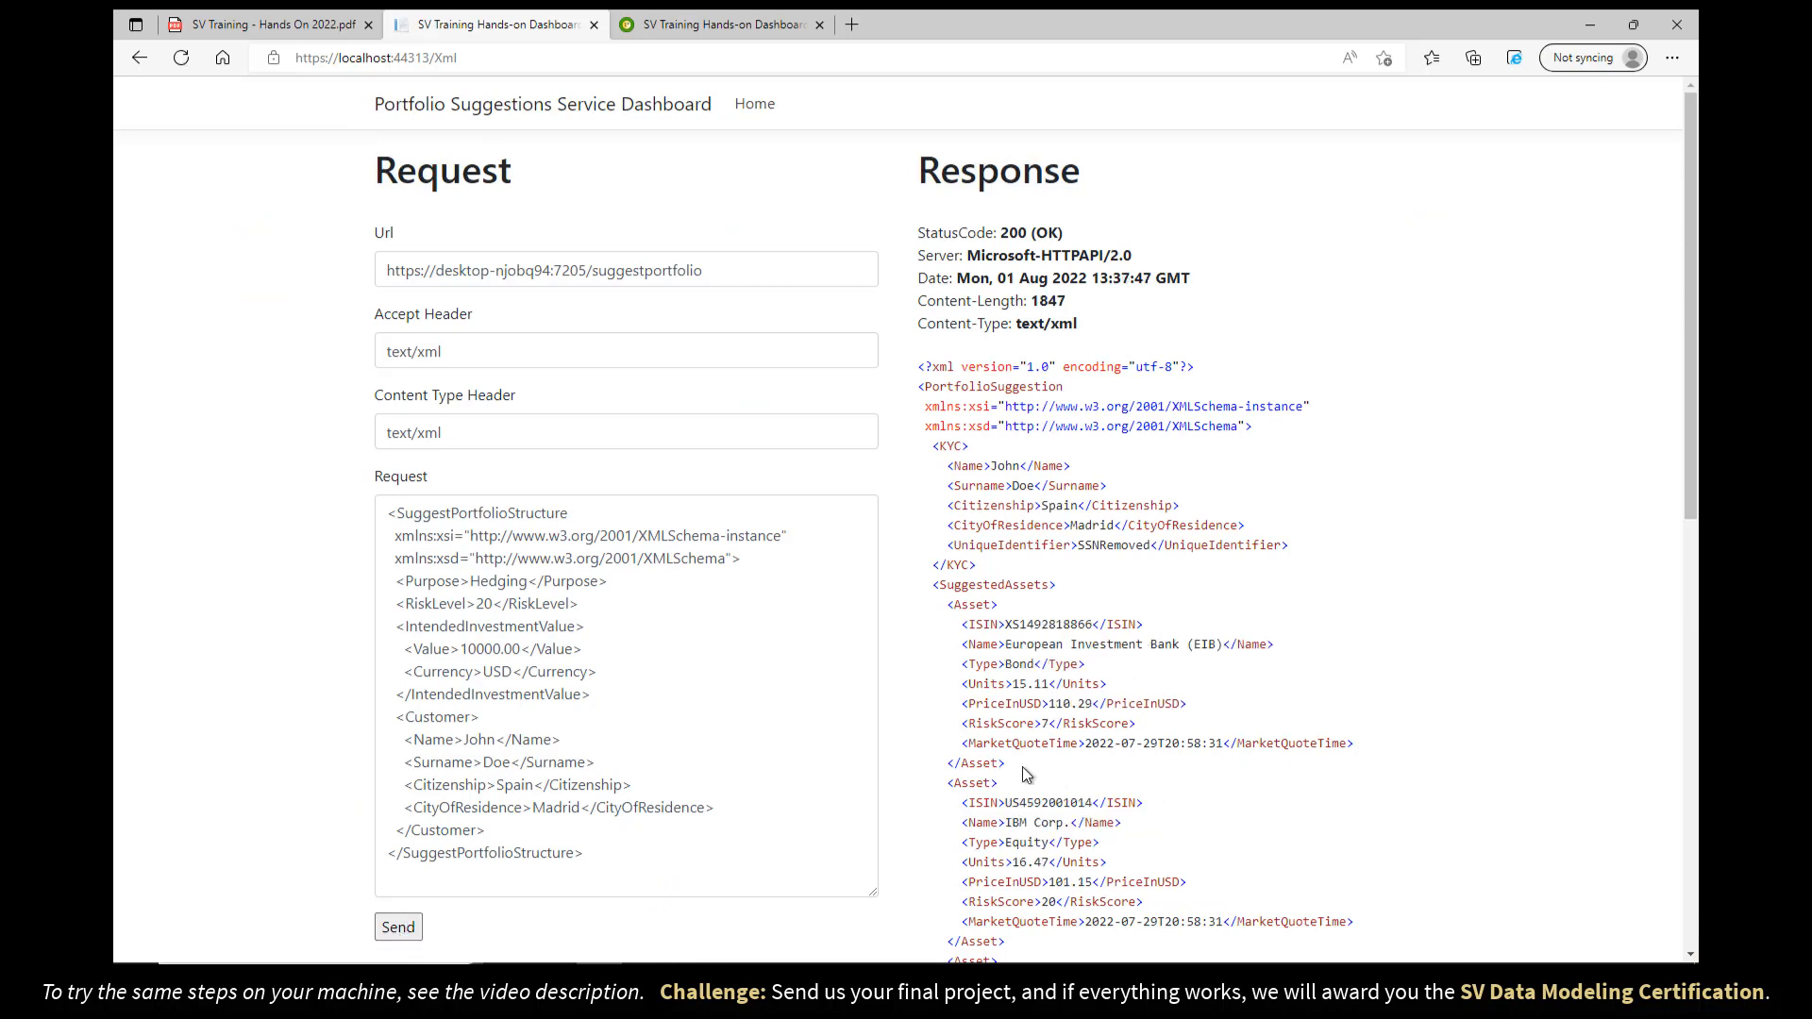
left_click(399, 928)
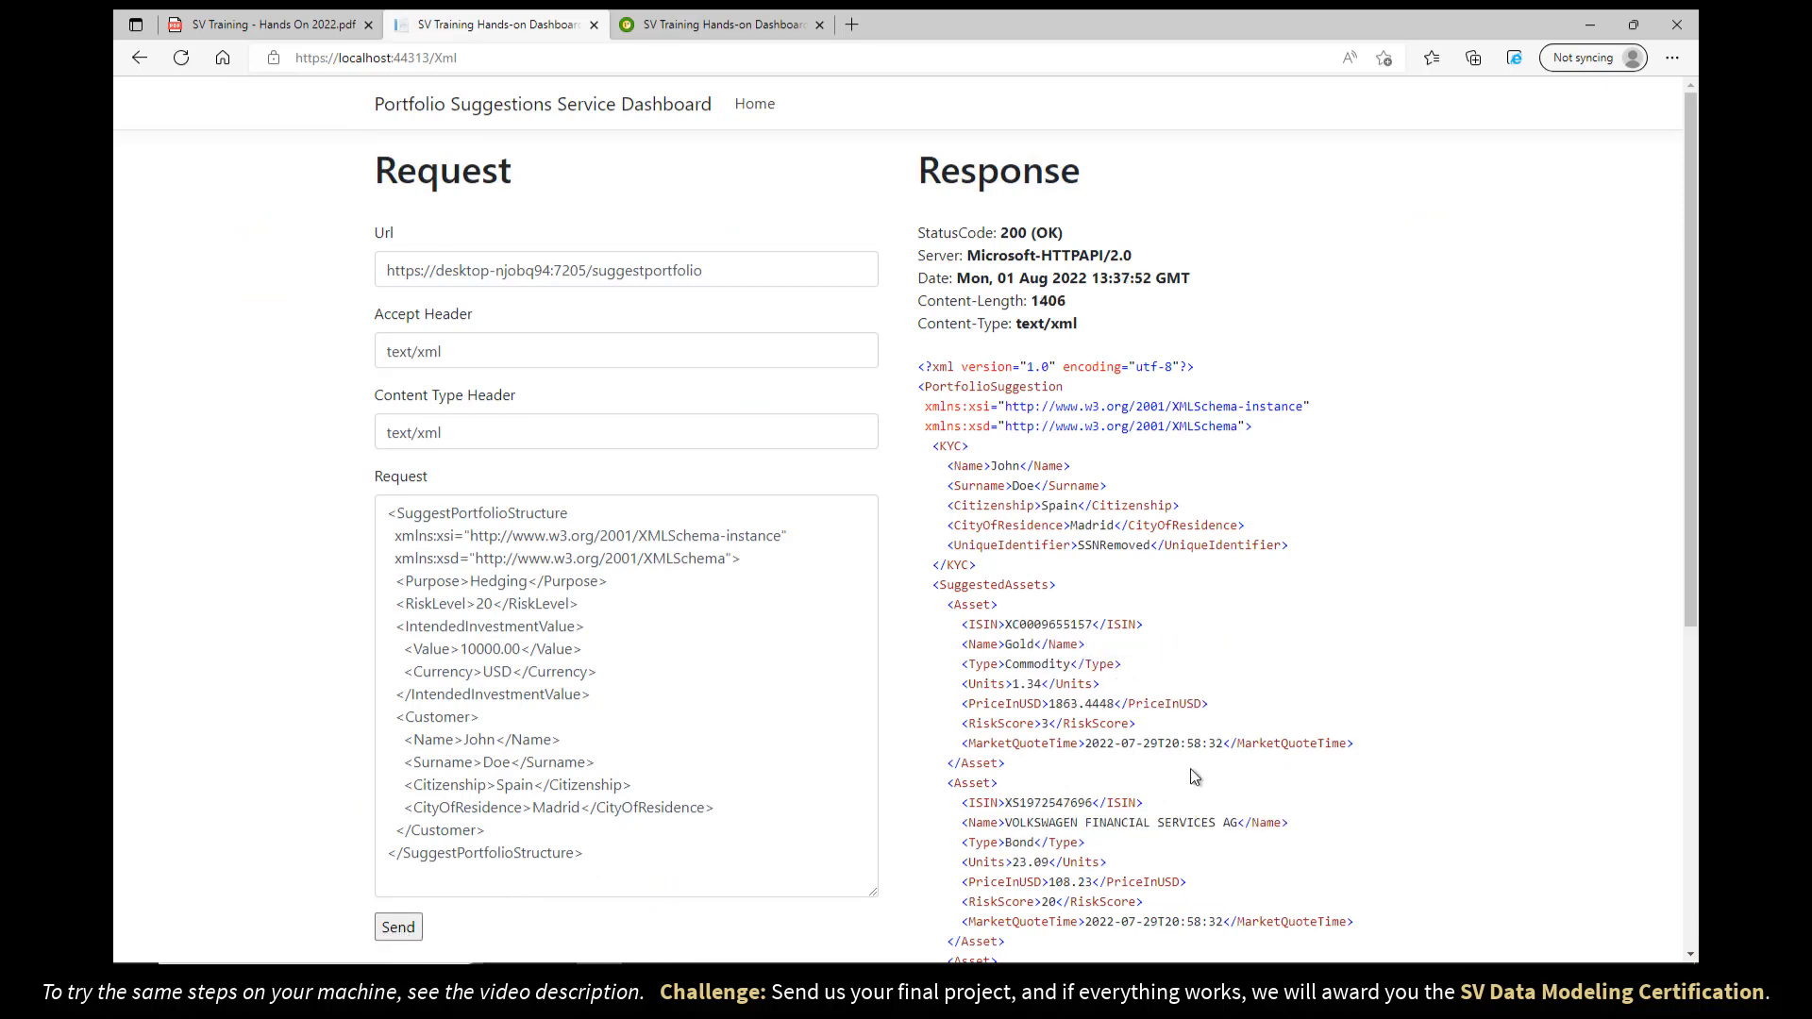
left_click(408, 930)
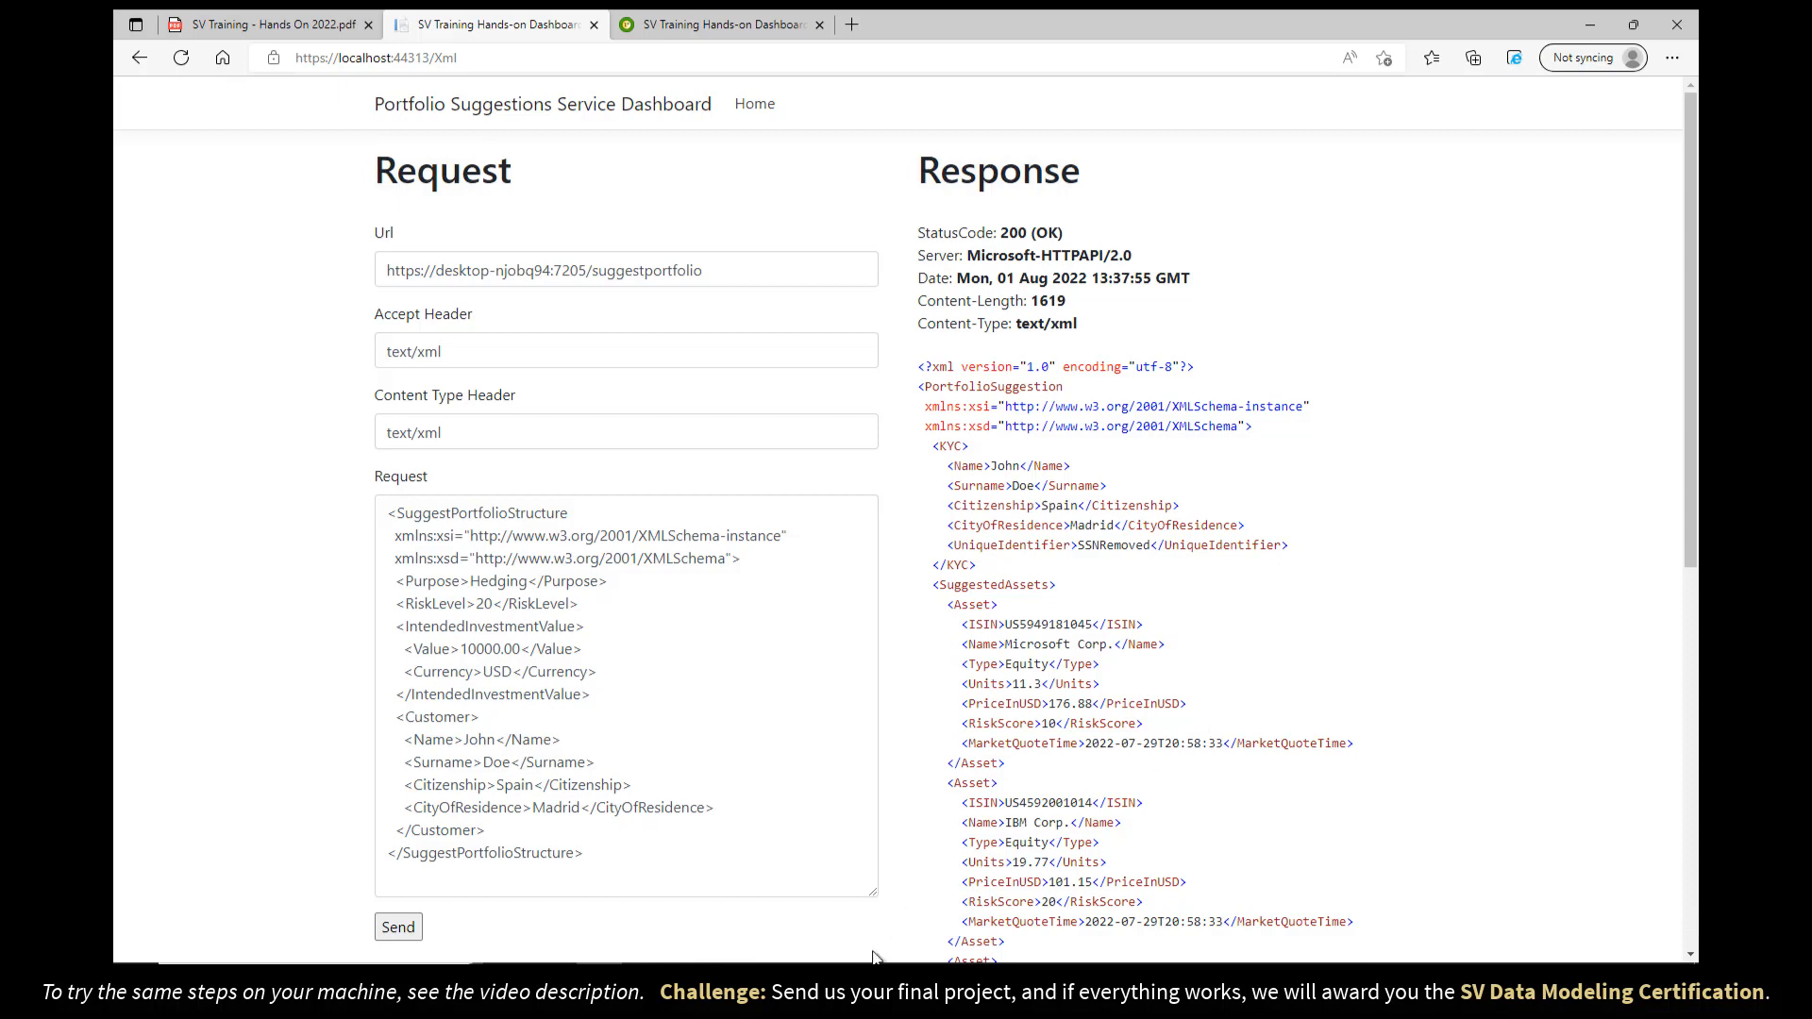
- In Service Virtualization Designer, open the Portfolio Suggestion Data Model and display its Stateful Layout
left_click(876, 980)
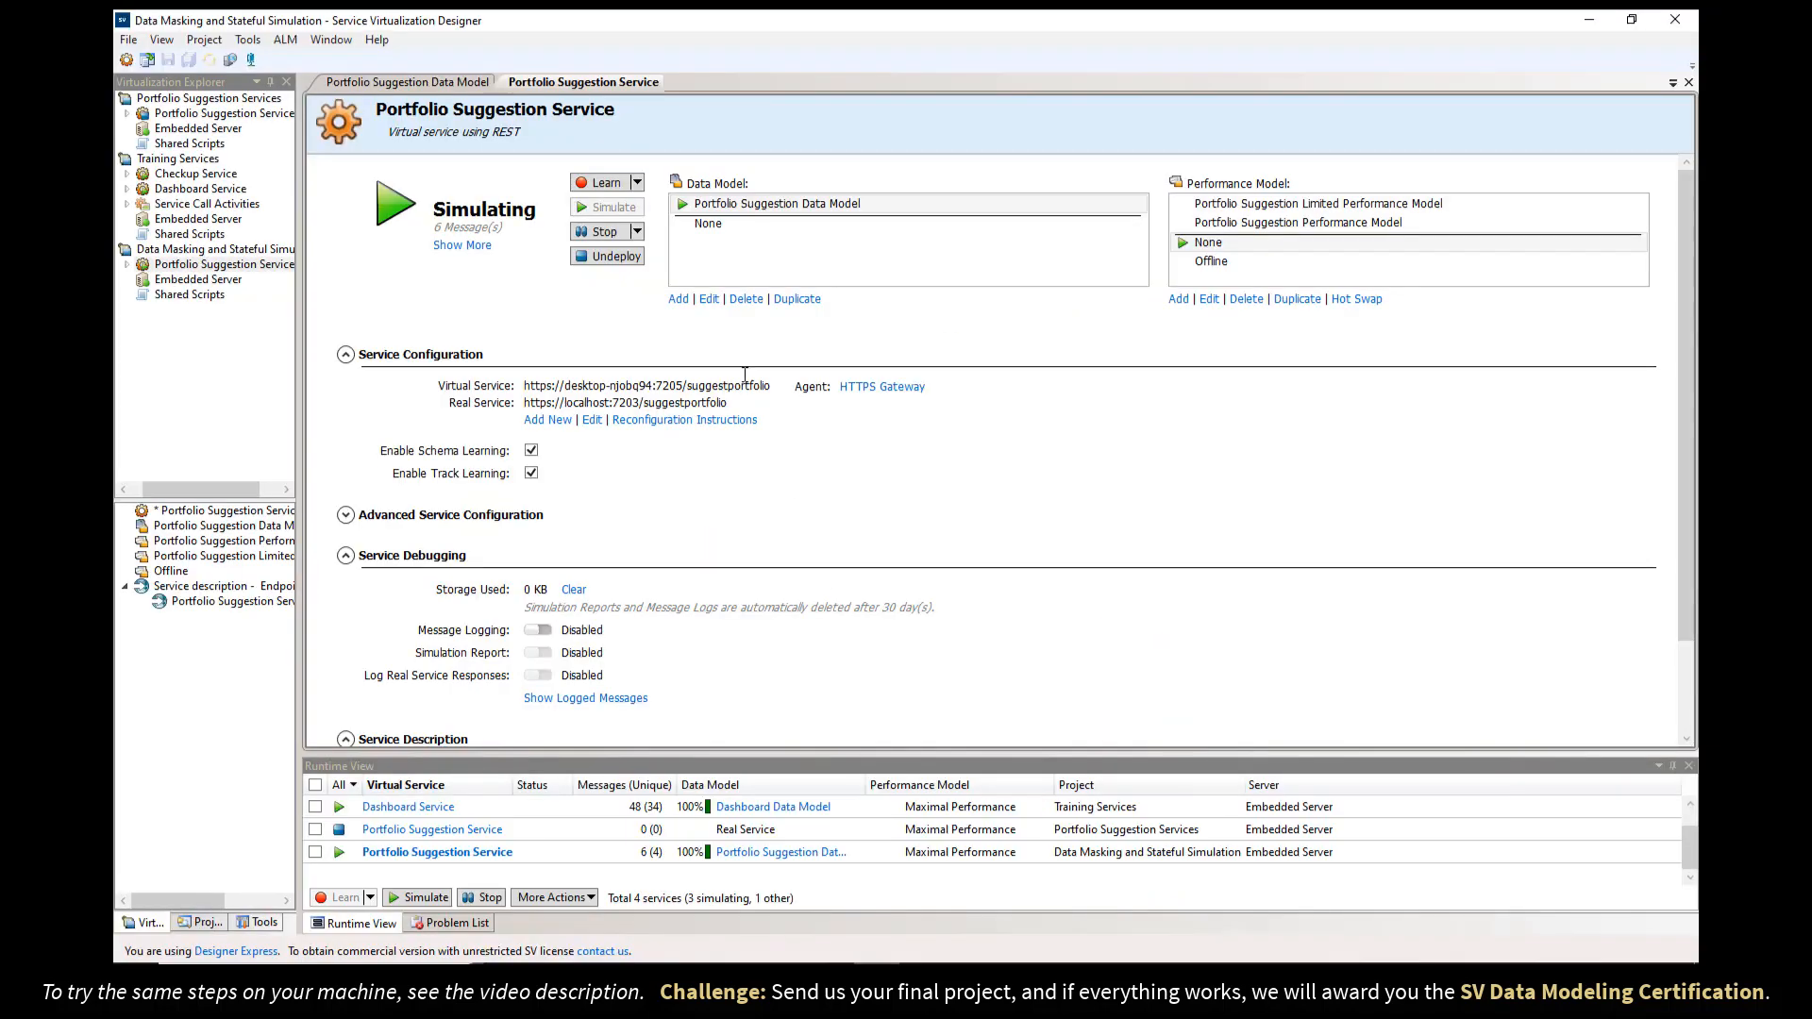
left_click(422, 84)
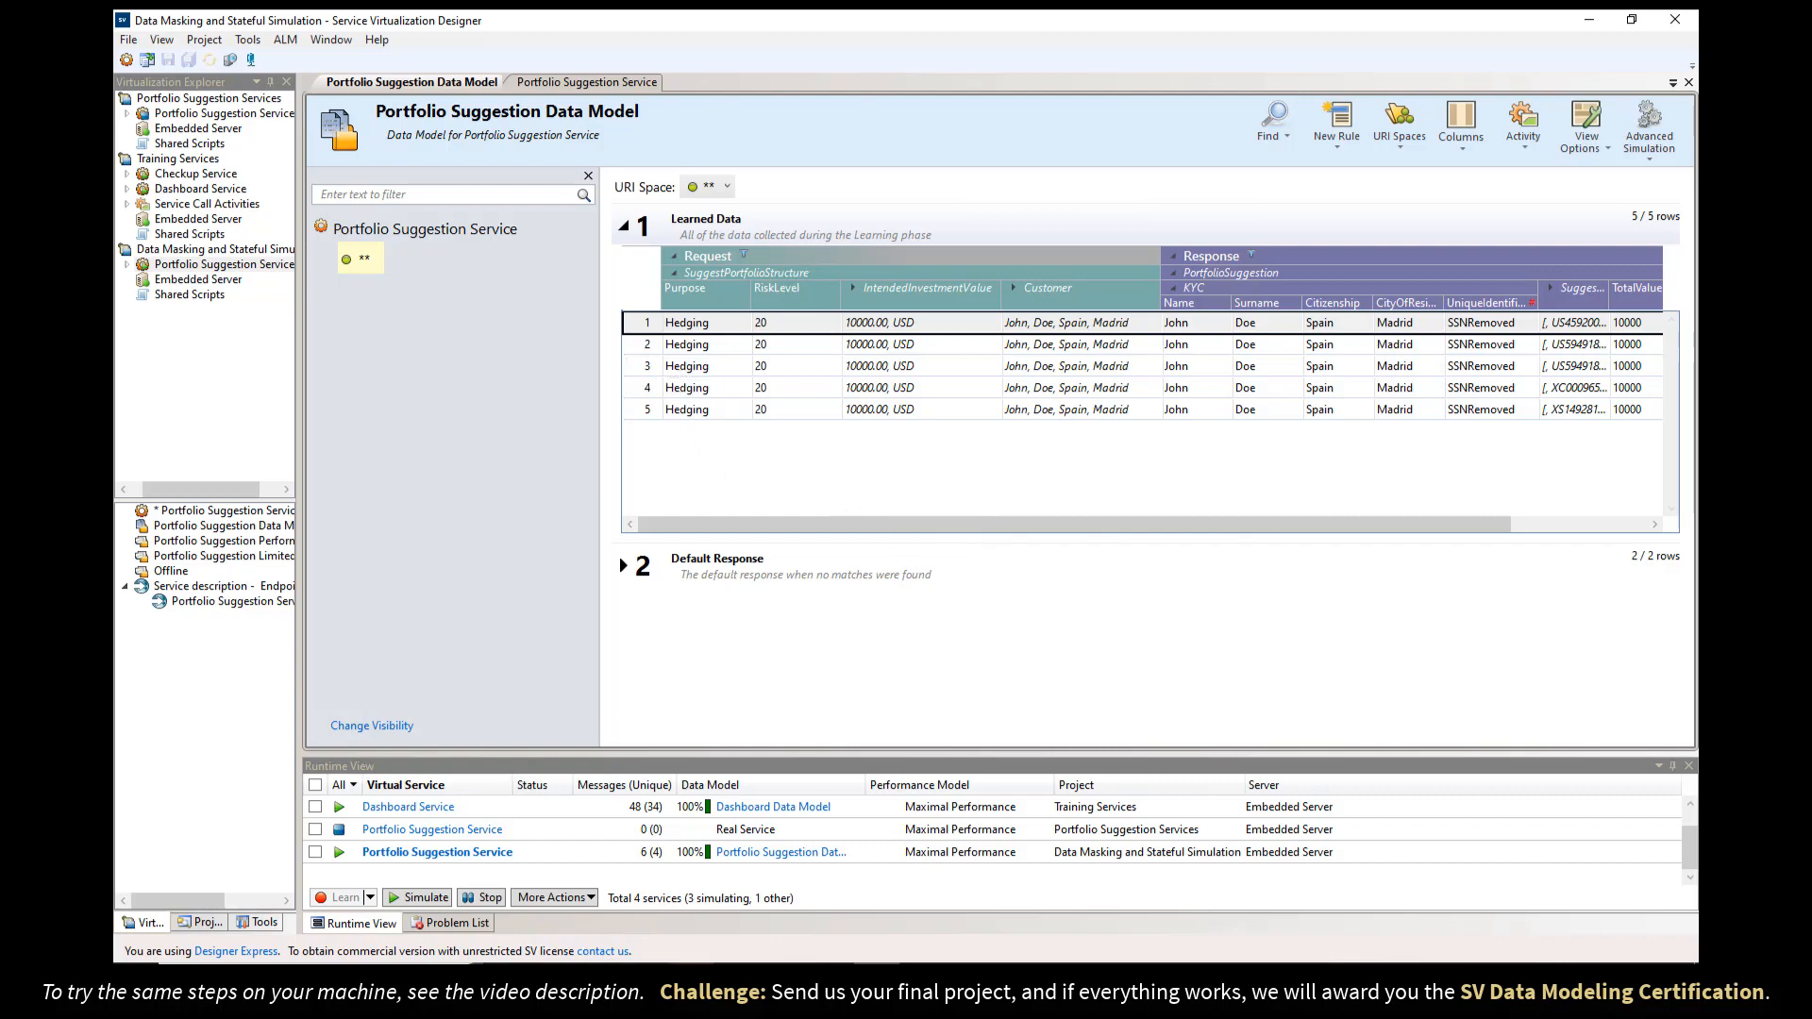
key("alt+Tab")
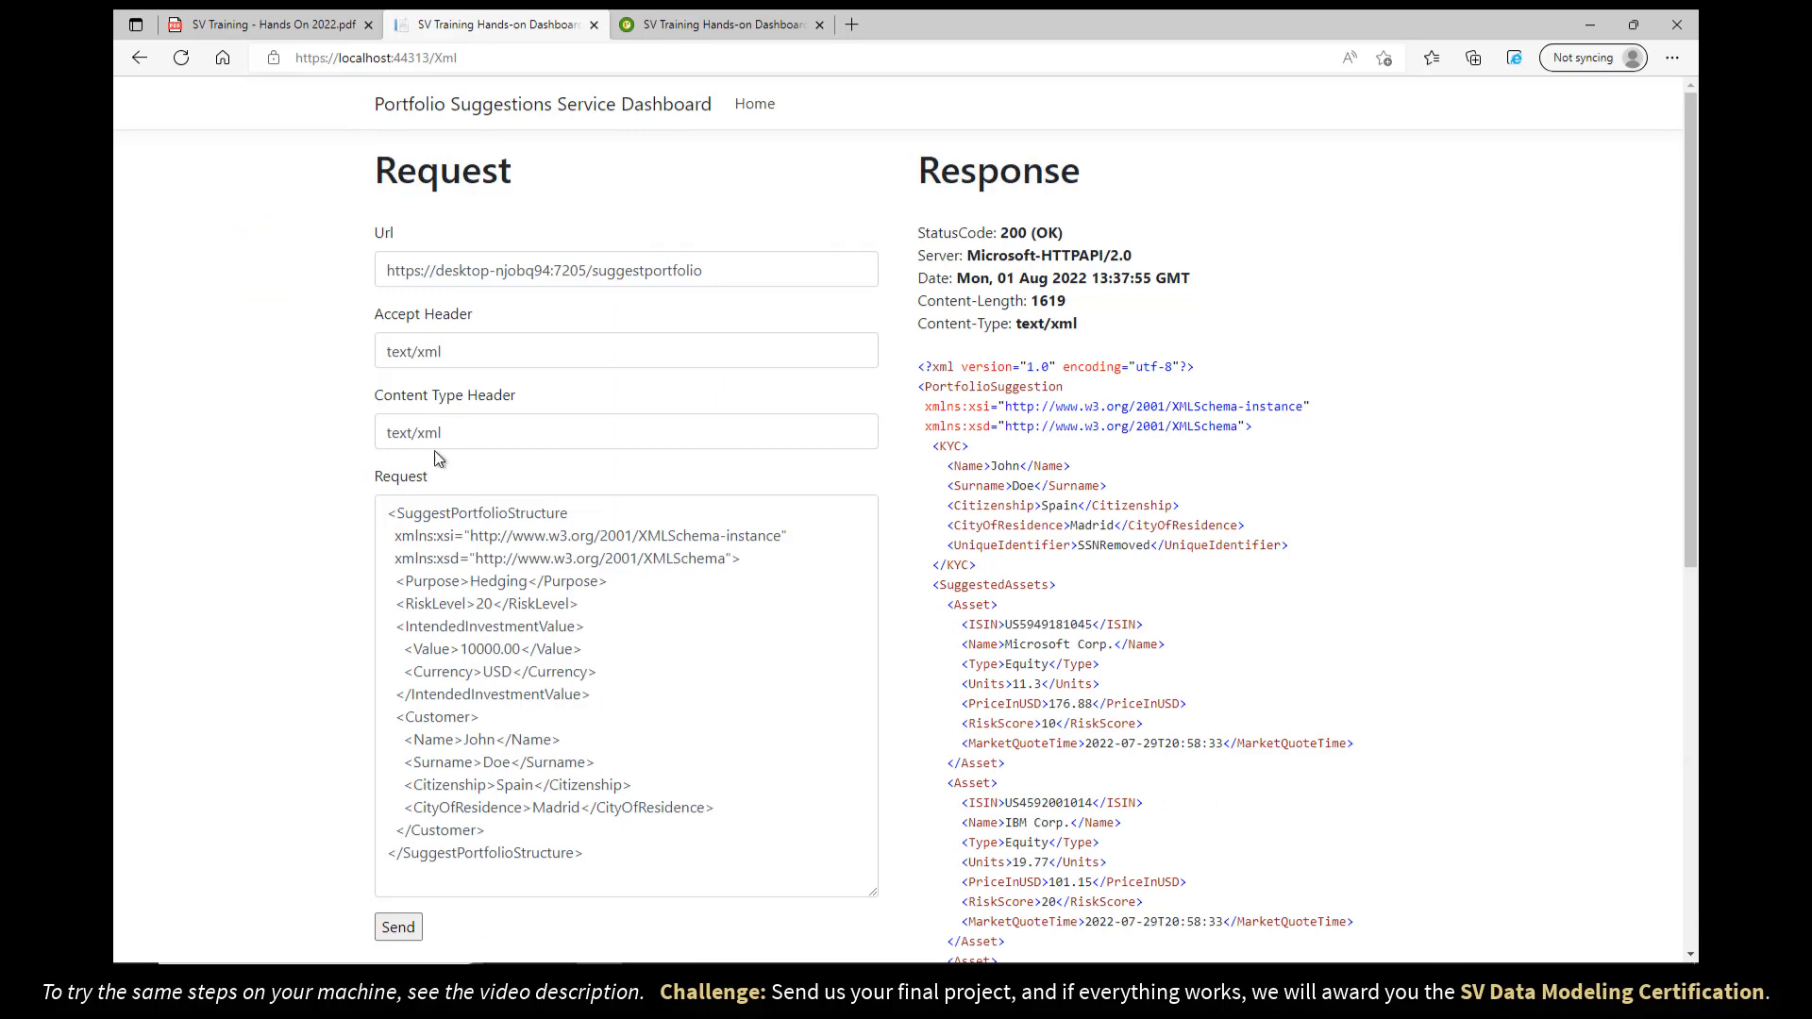
key("alt+Tab")
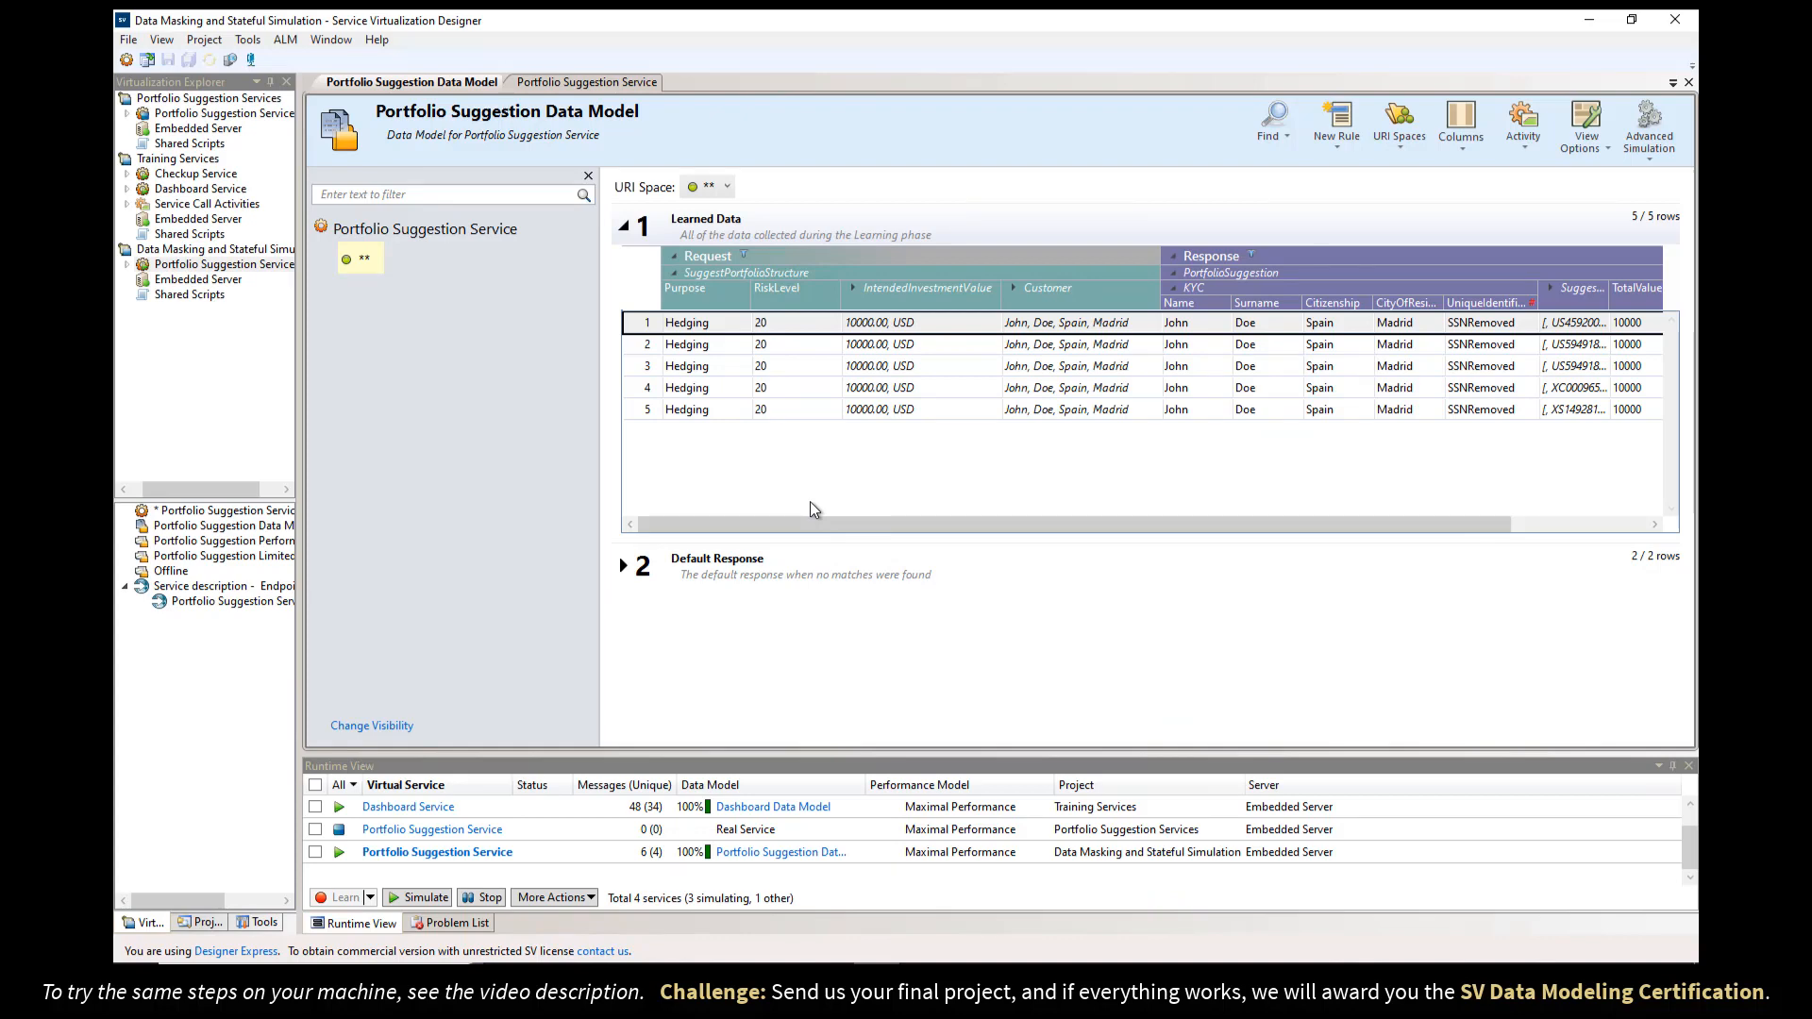
left_click(1649, 128)
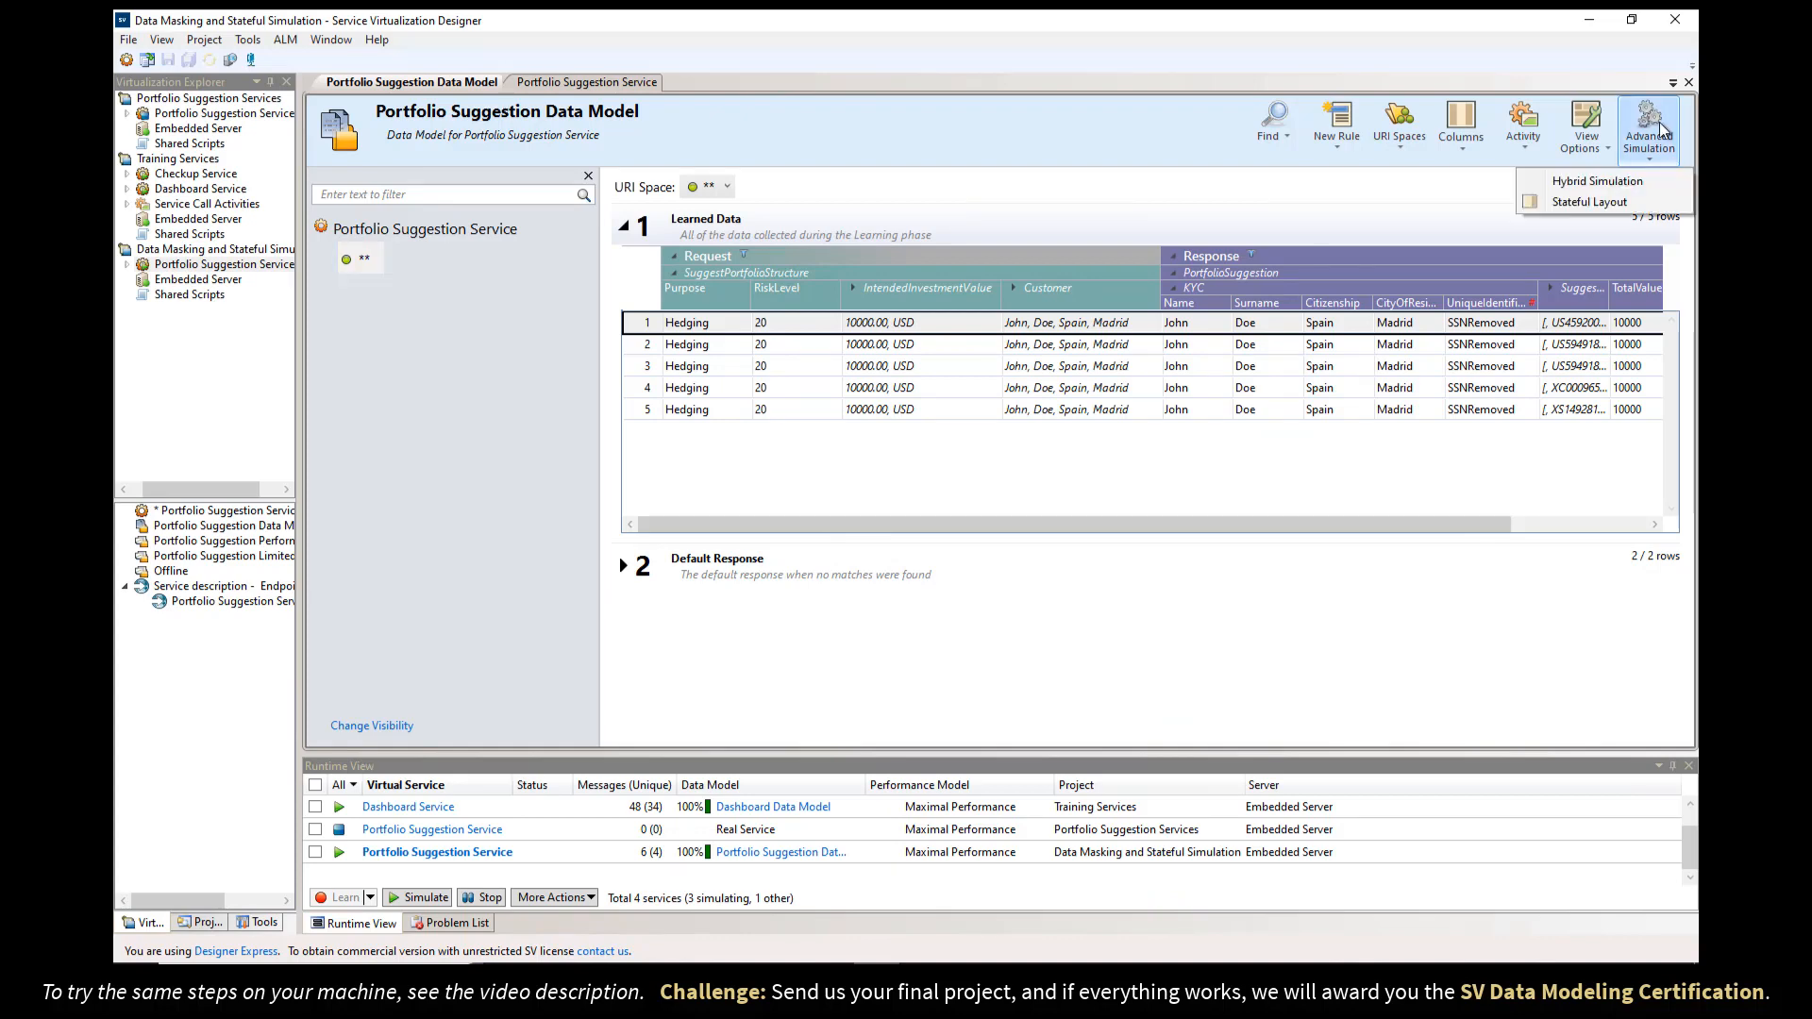
left_click(1553, 206)
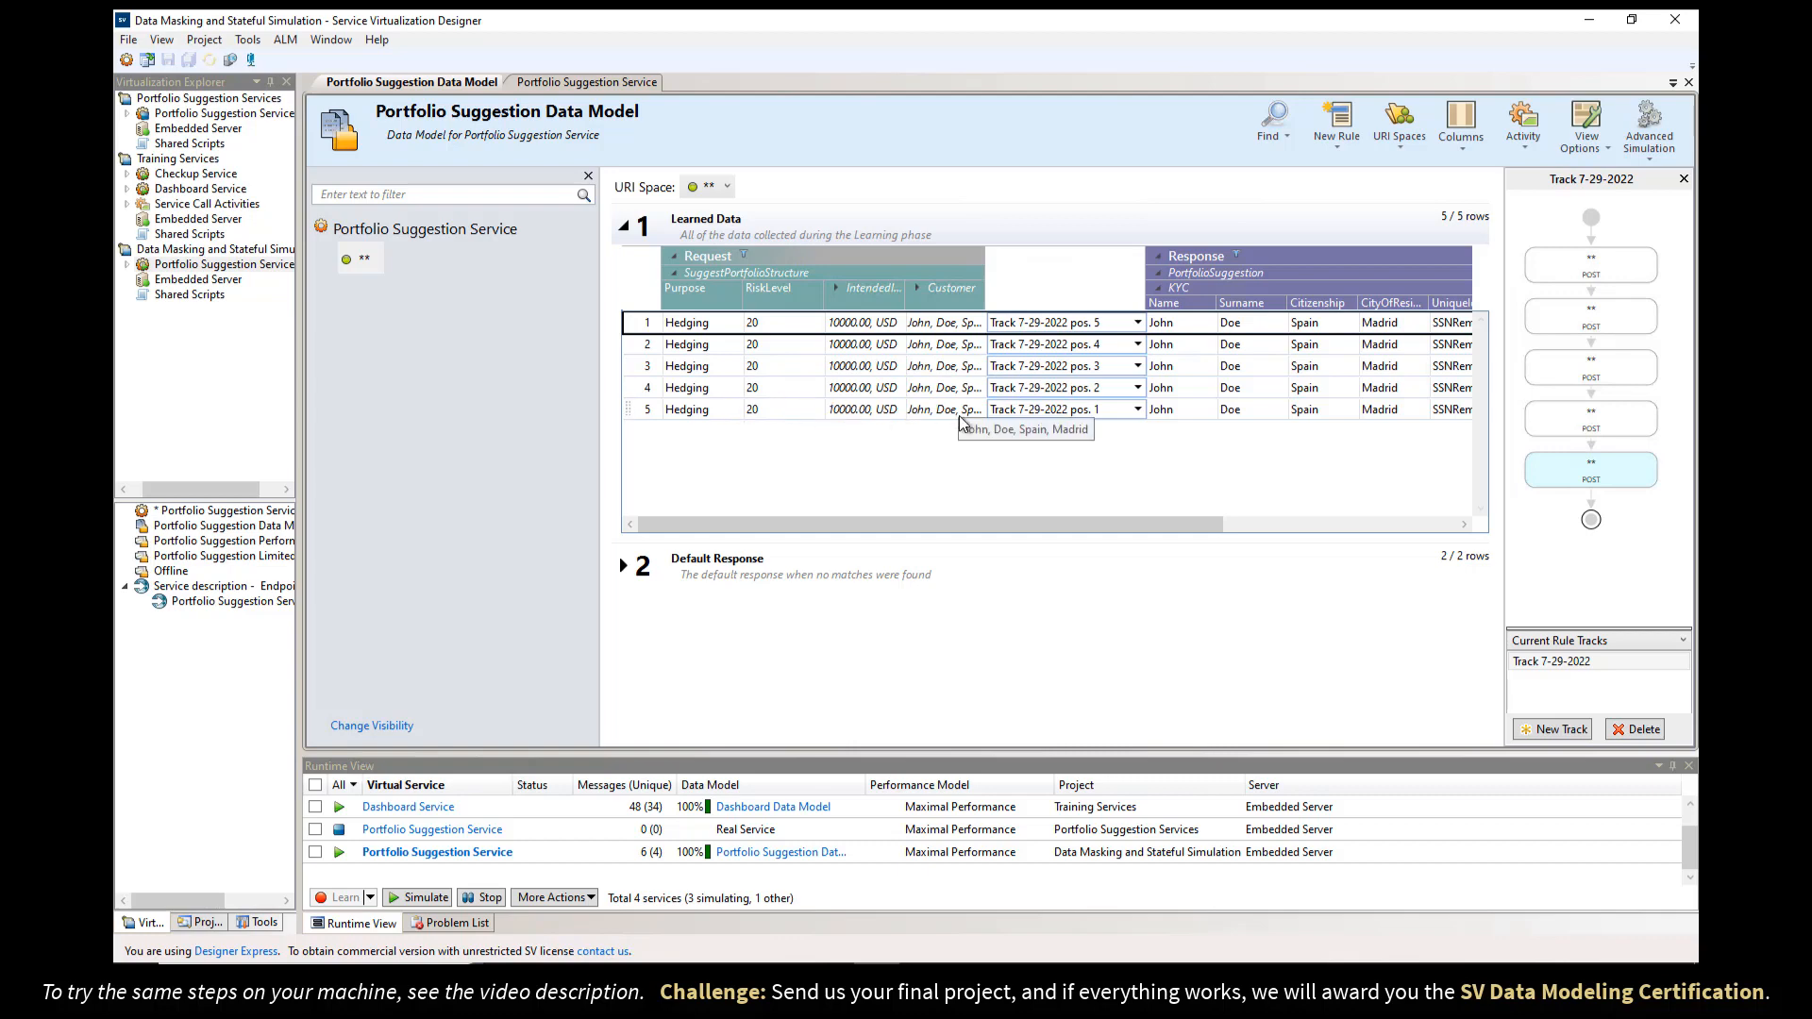
- Examine which learned data row each operation of Track 7-29-2022 refers to, check the track assignment options, and close the track view
left_click(1557, 271)
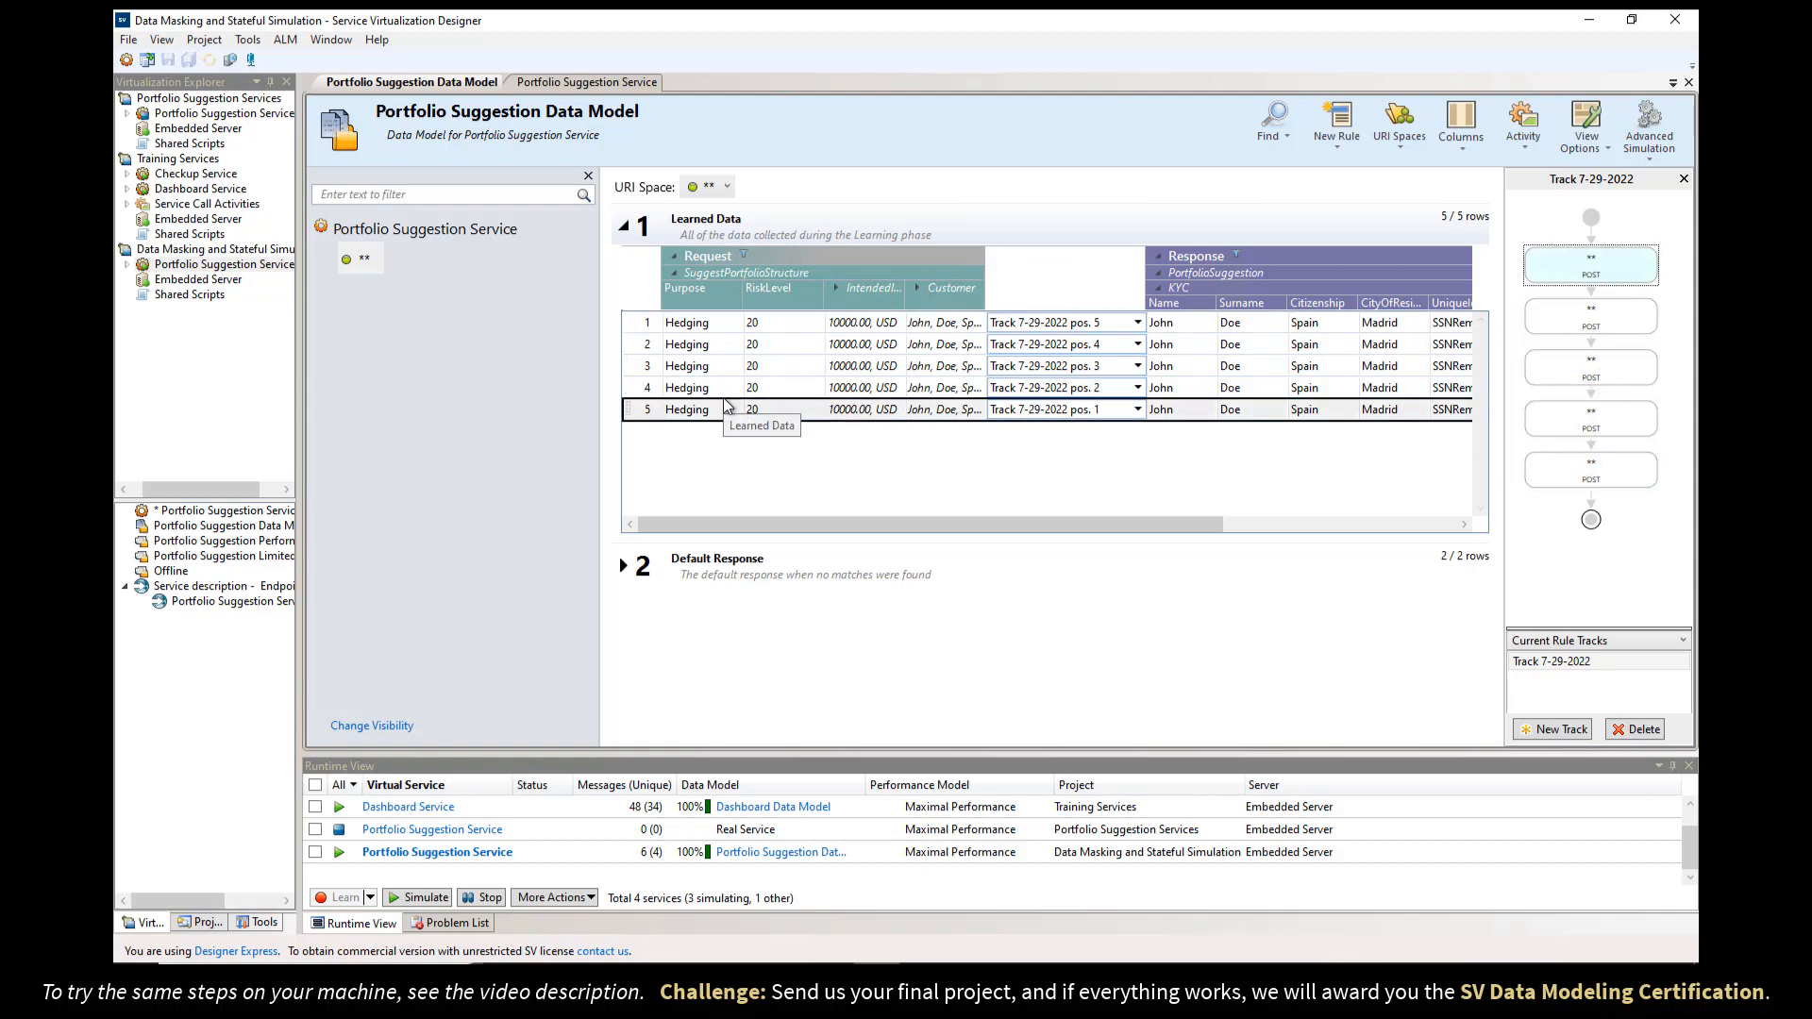
left_click(1642, 327)
left_click(1595, 369)
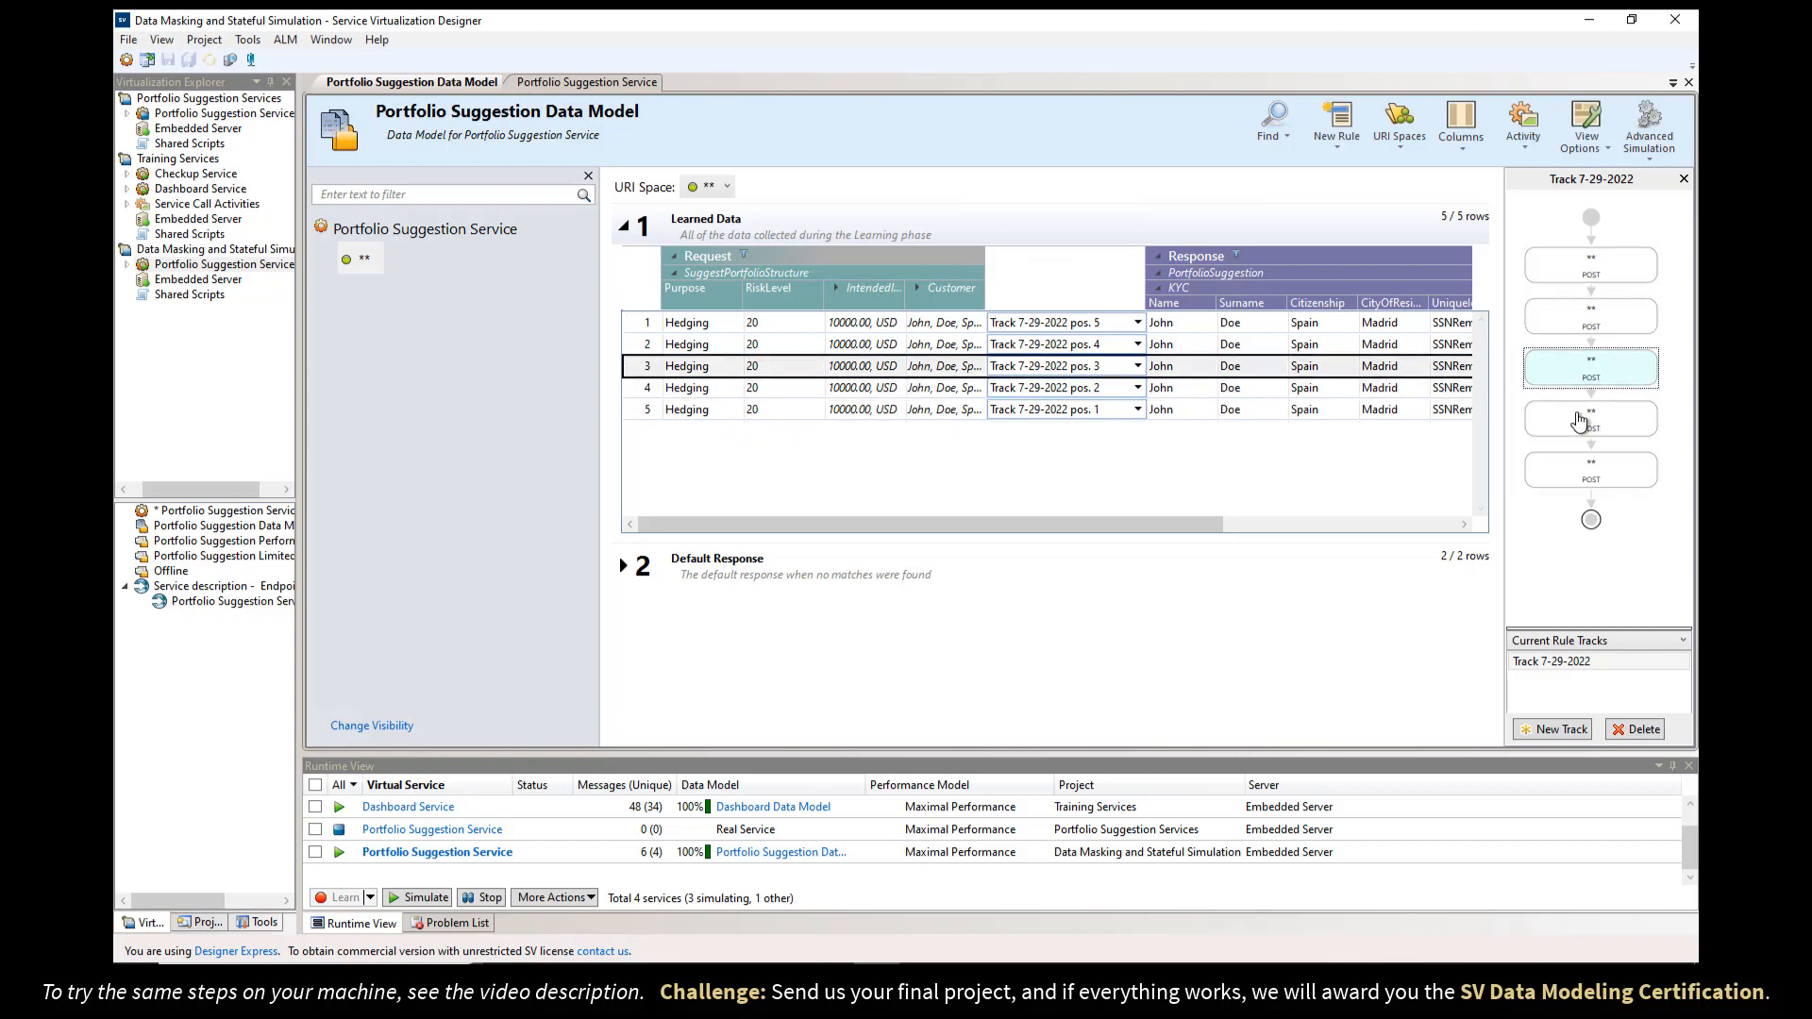
left_click(1581, 422)
left_click(1578, 489)
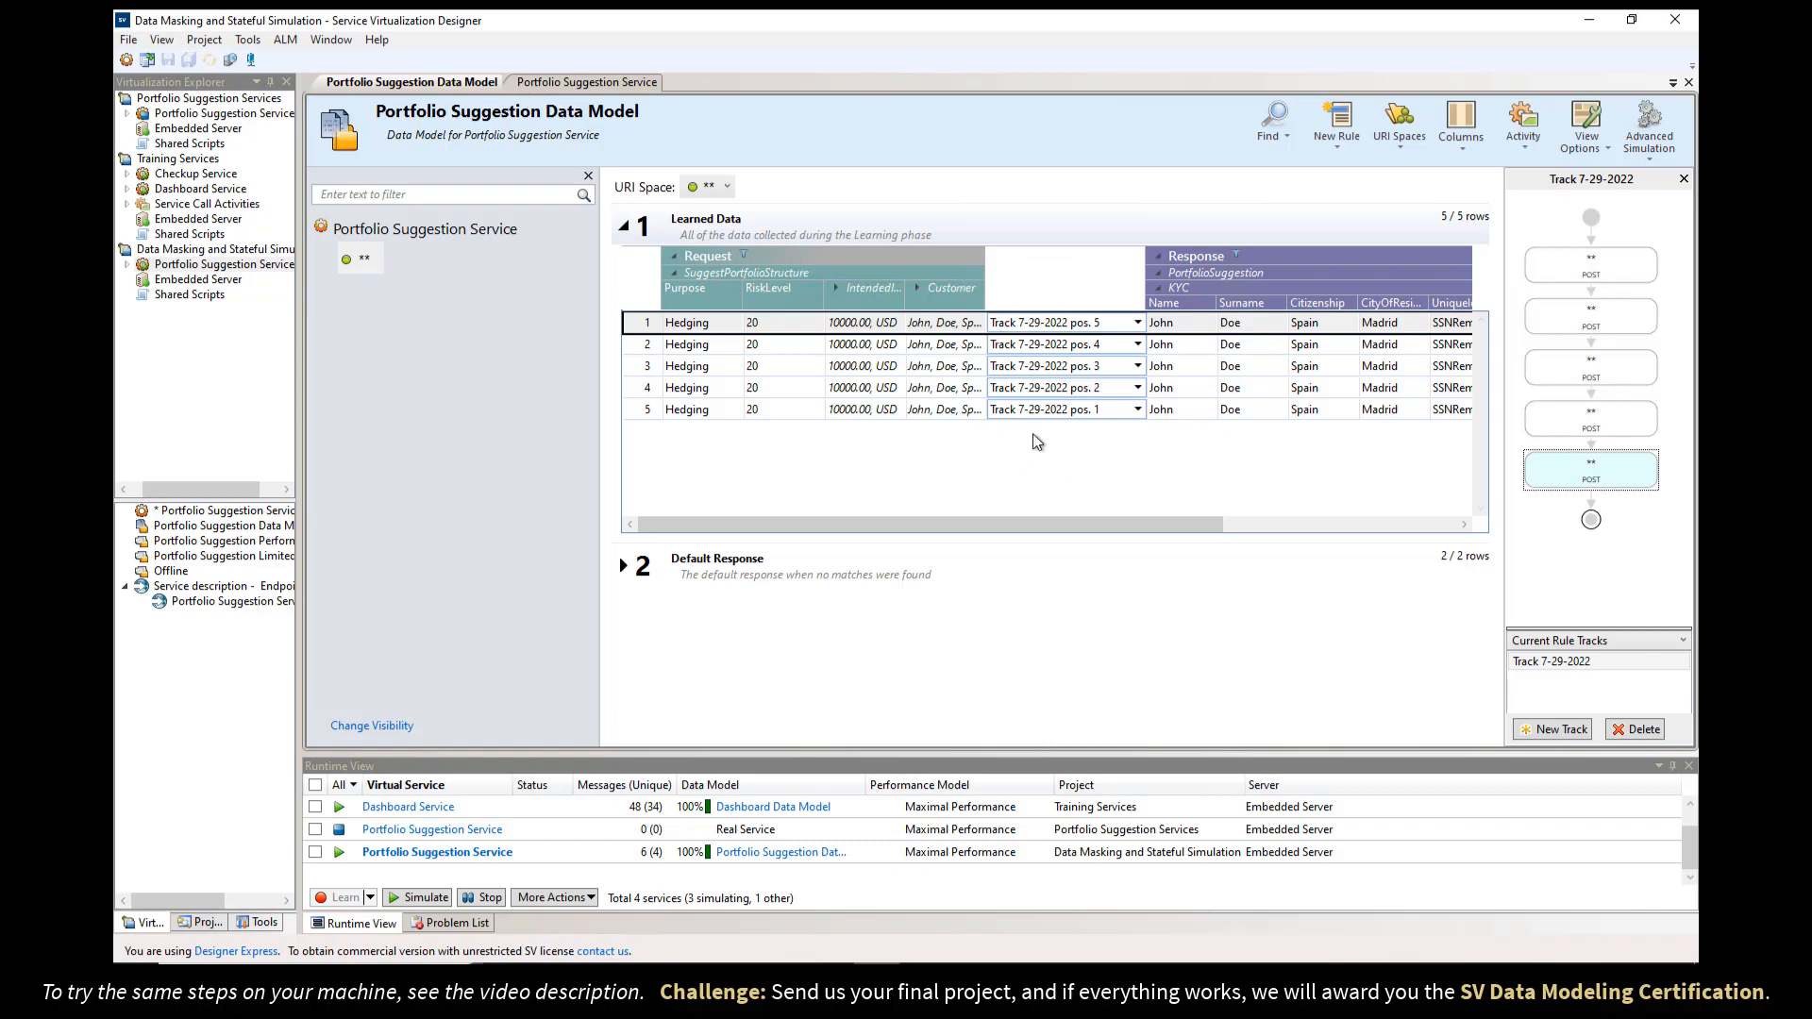
left_click(1138, 324)
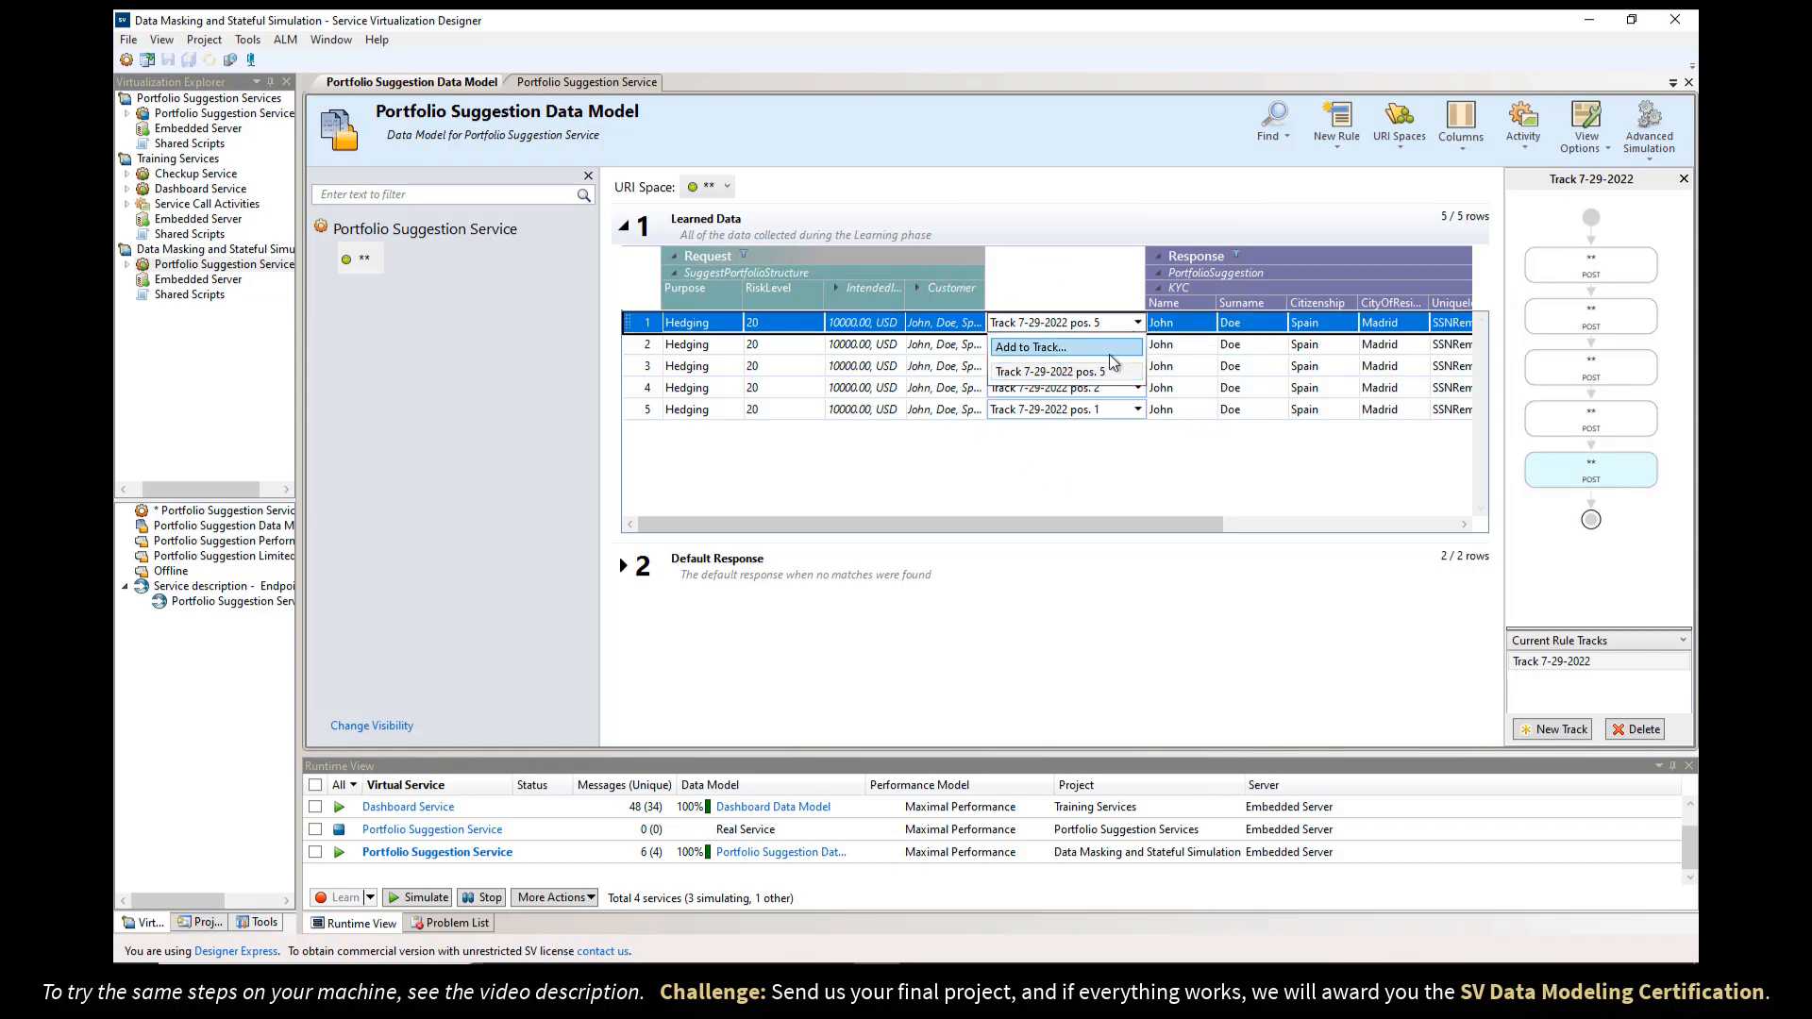
left_click(1180, 325)
left_click(1591, 664)
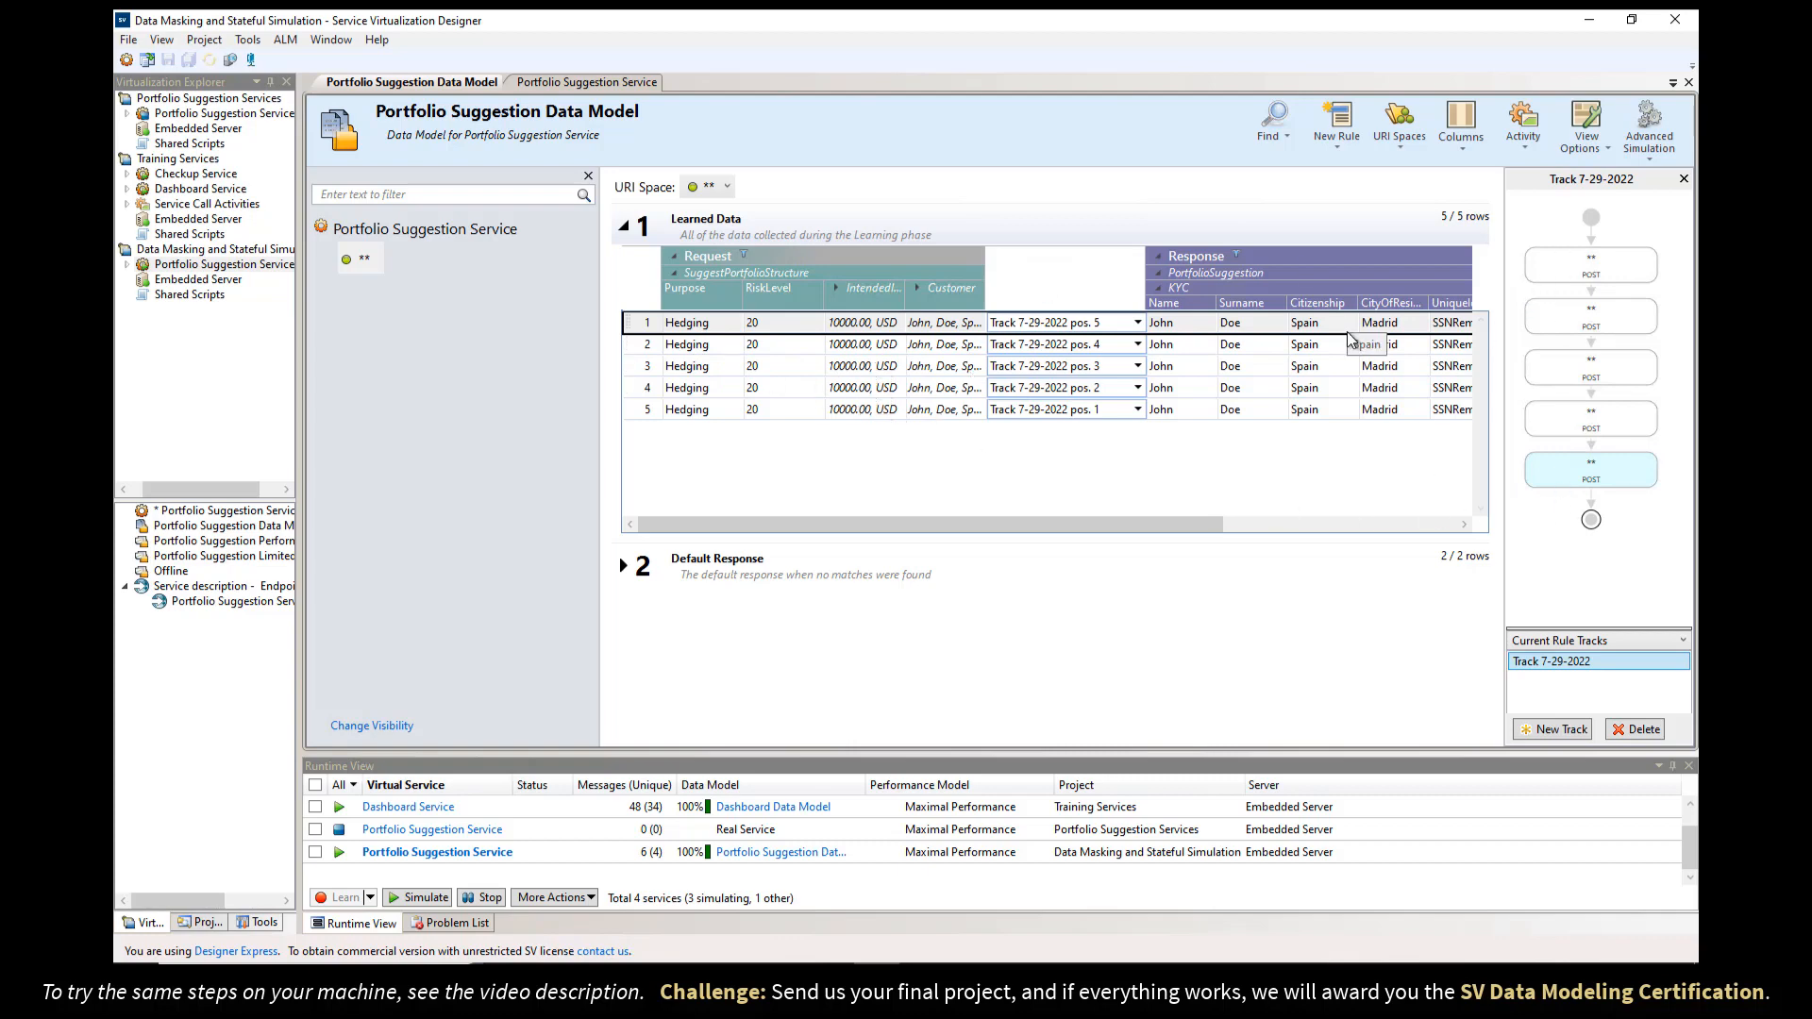
left_click(1684, 180)
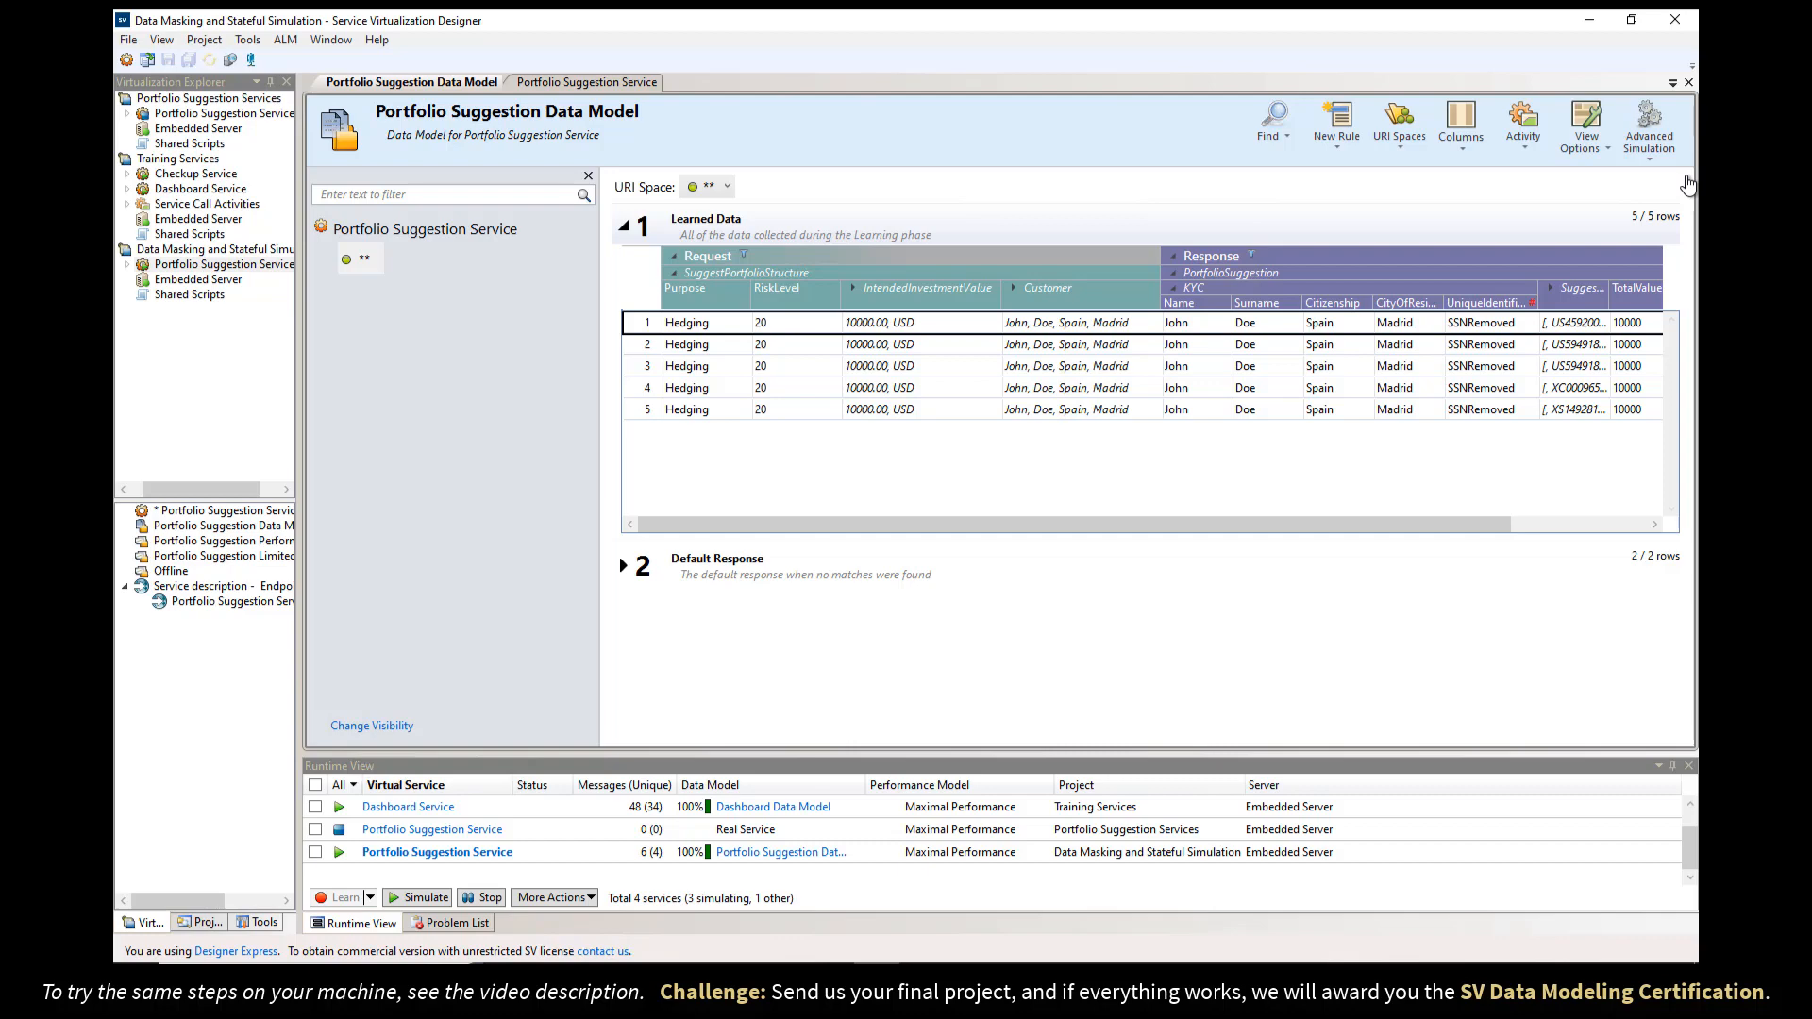
- Collapse the KYC response columns, and copy learned data row 1 and paste its response into row 2
left_click(1171, 288)
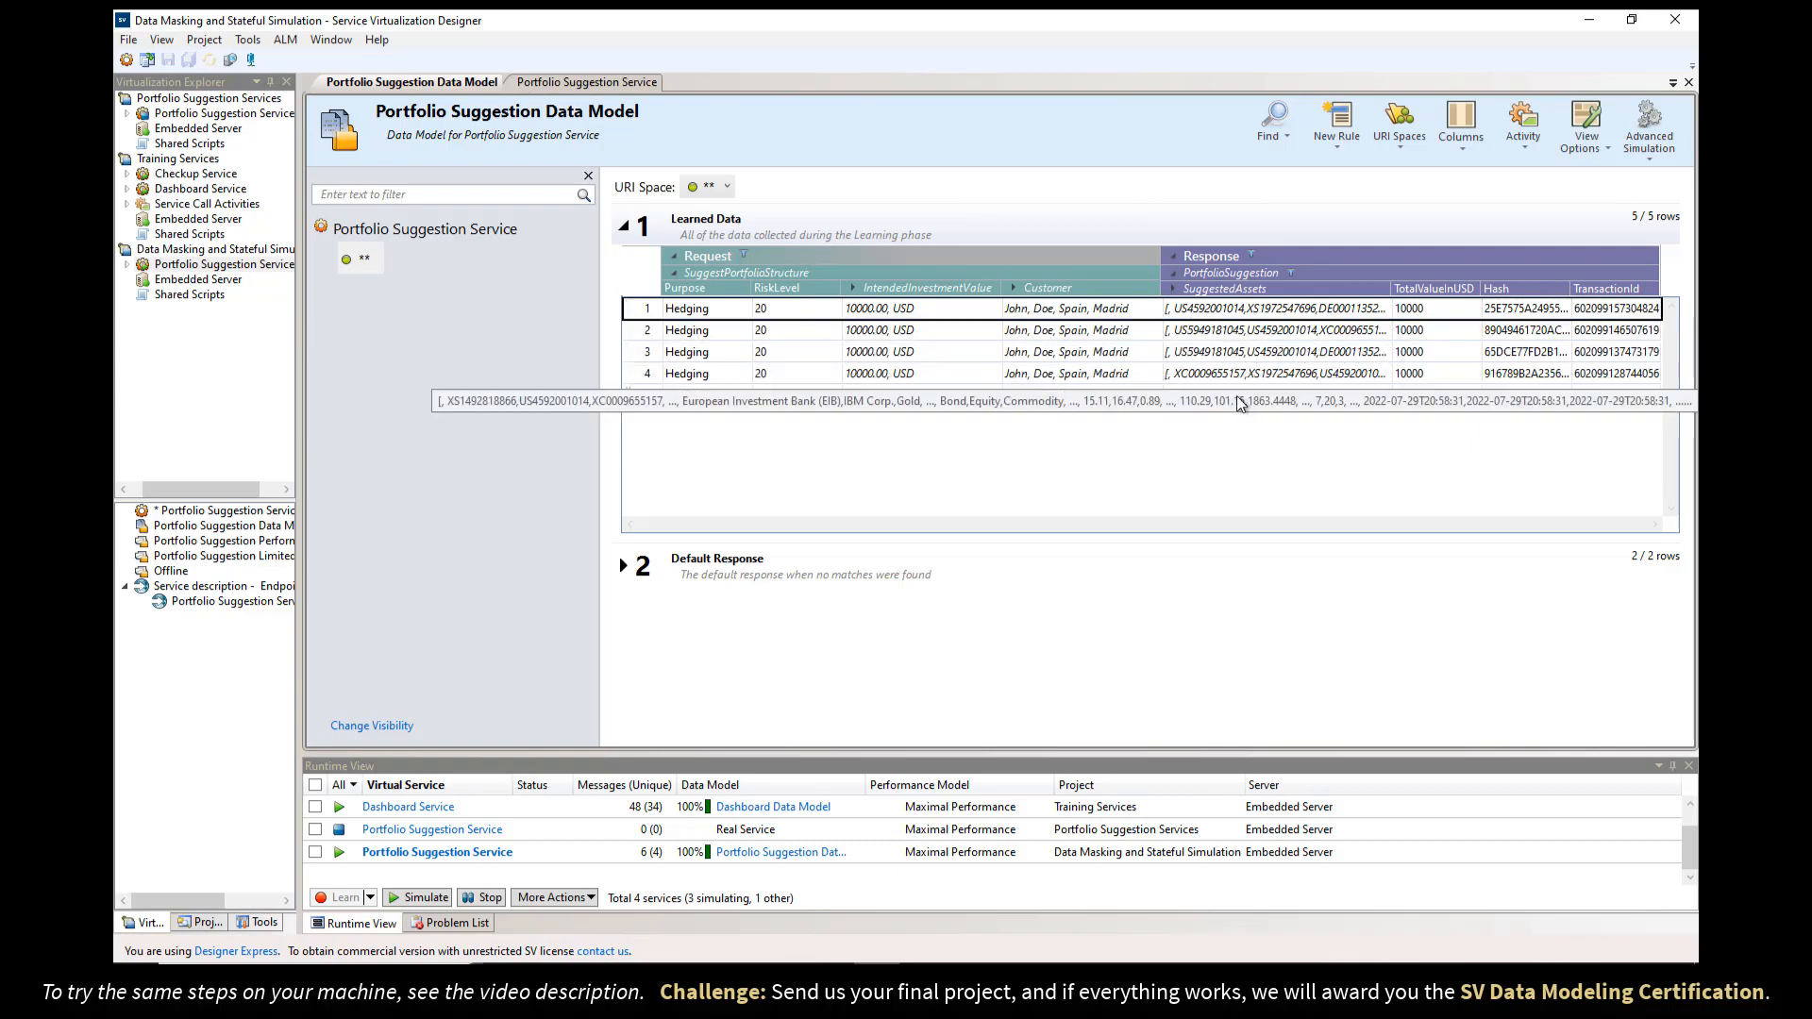
right_click(1265, 308)
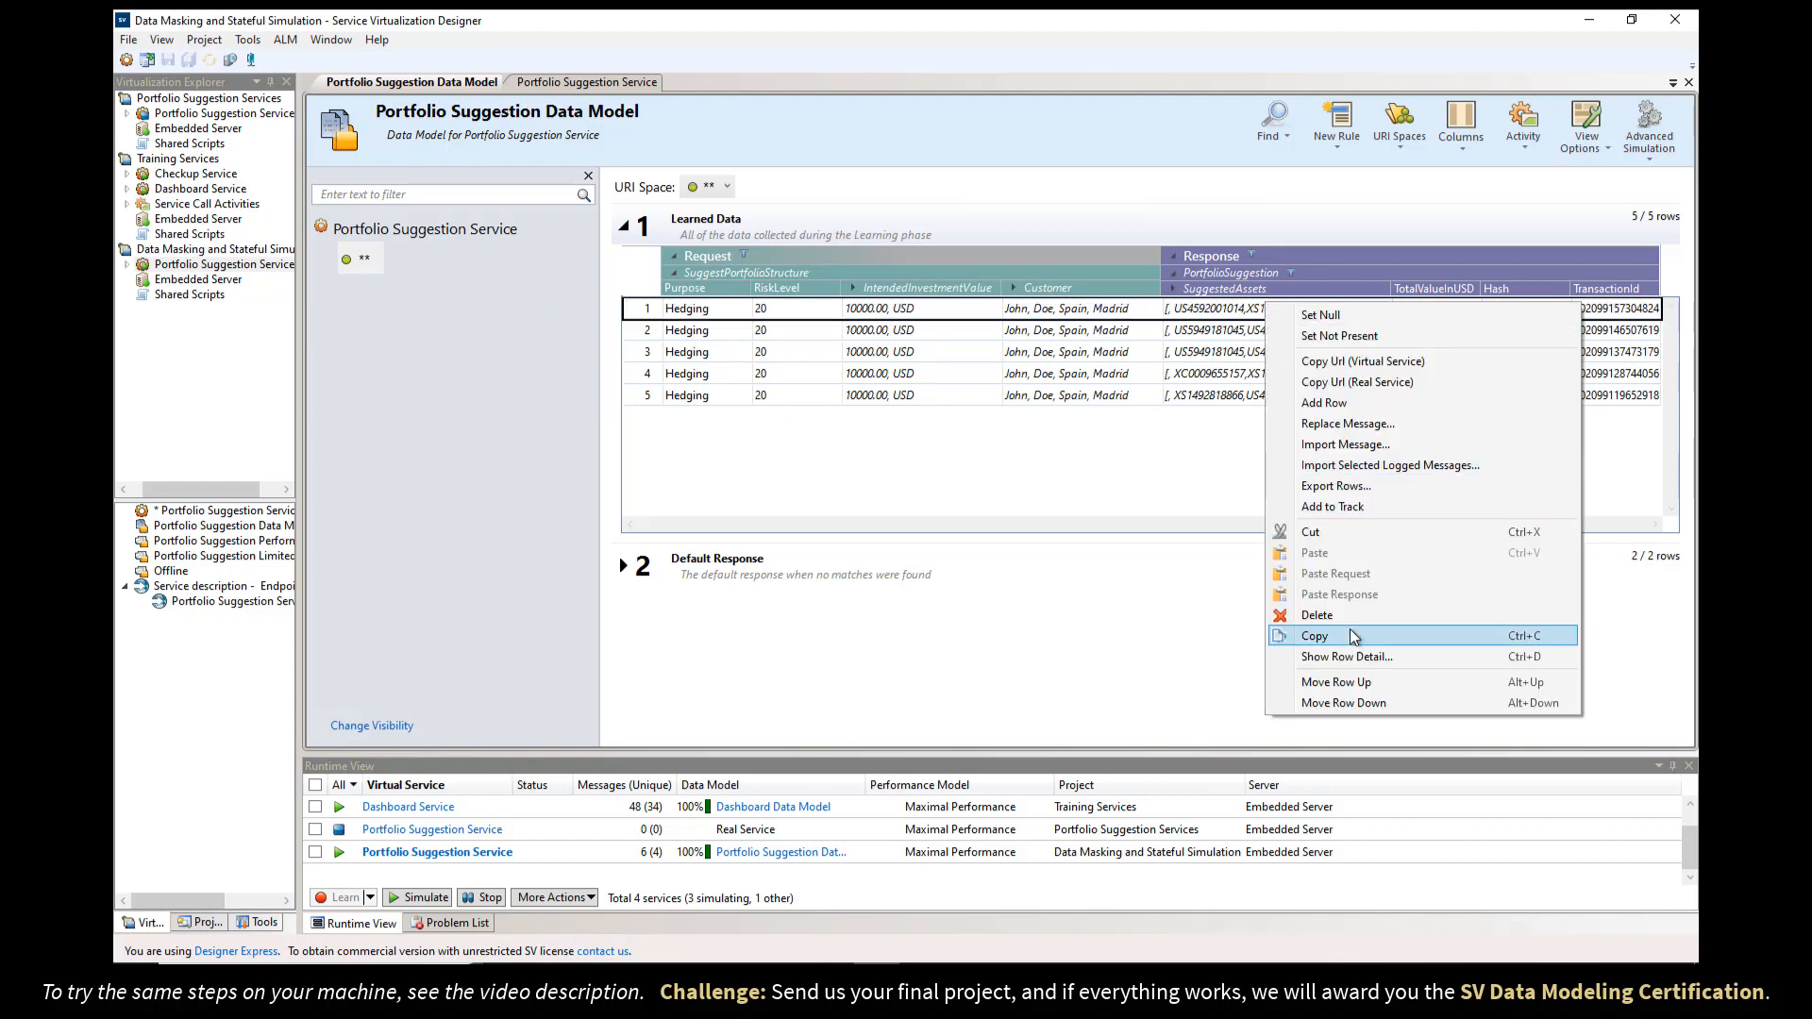
left_click(1353, 635)
left_click(1254, 332)
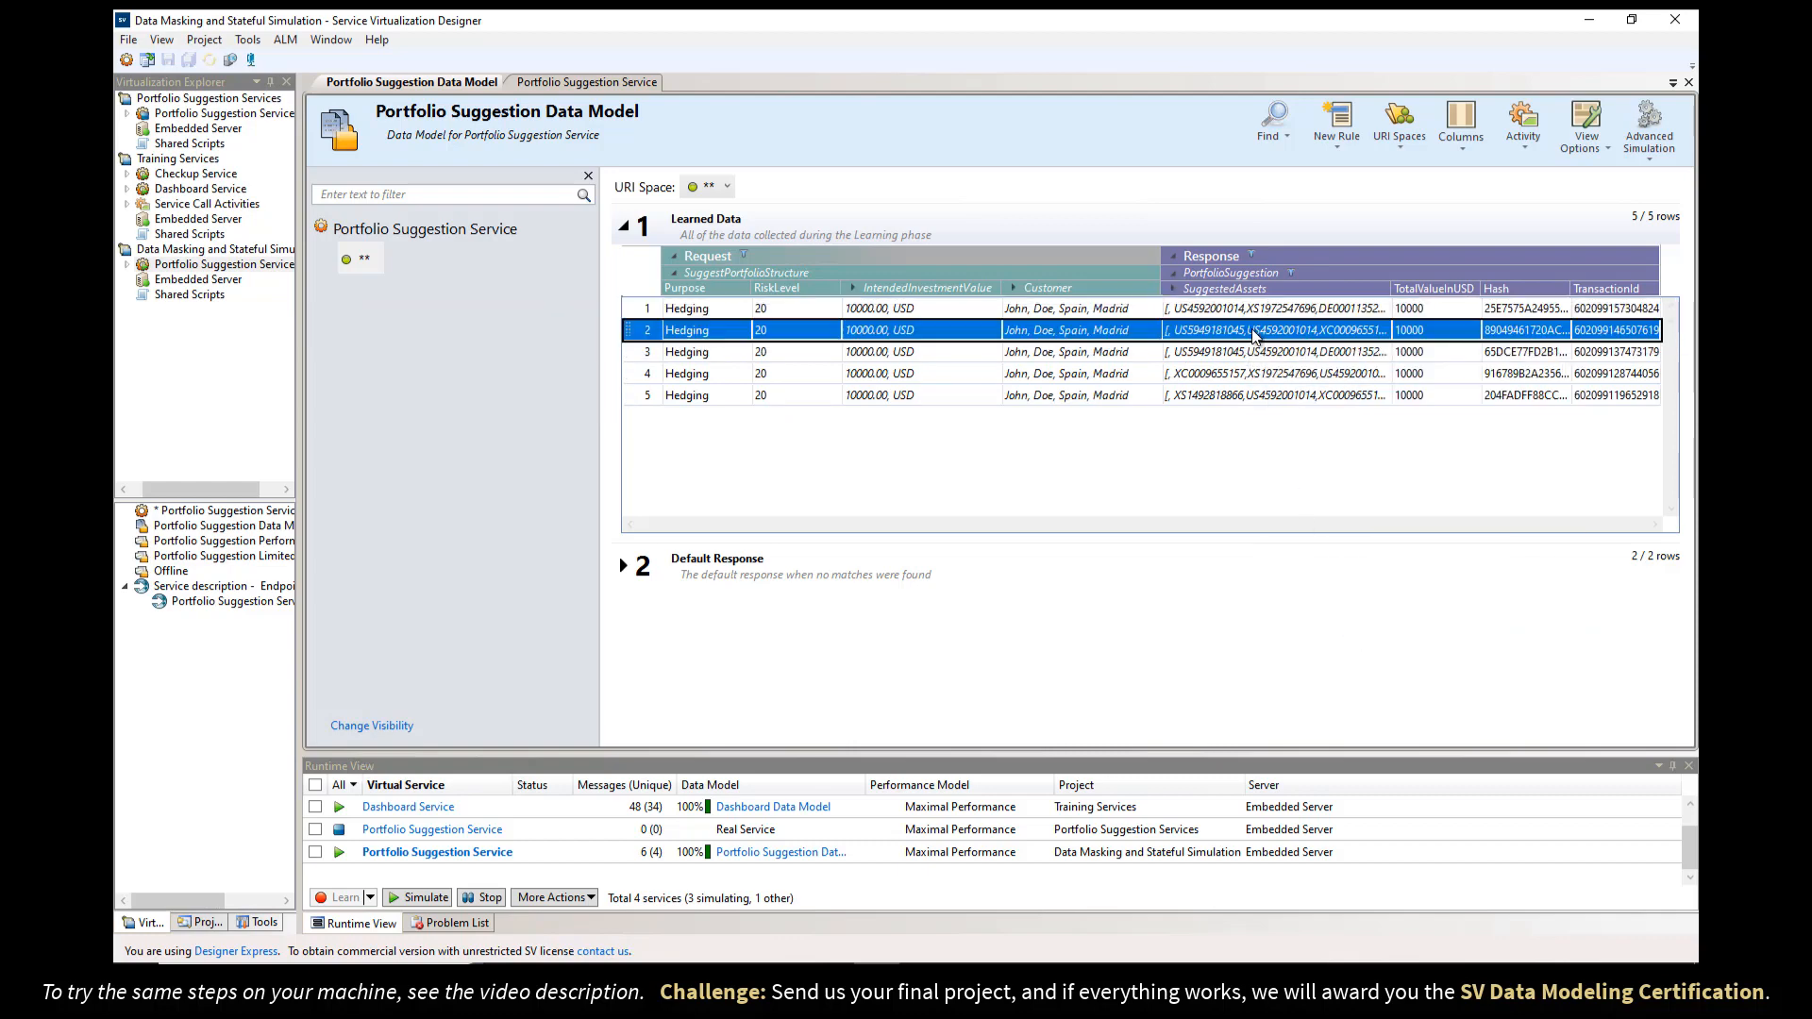
right_click(1255, 336)
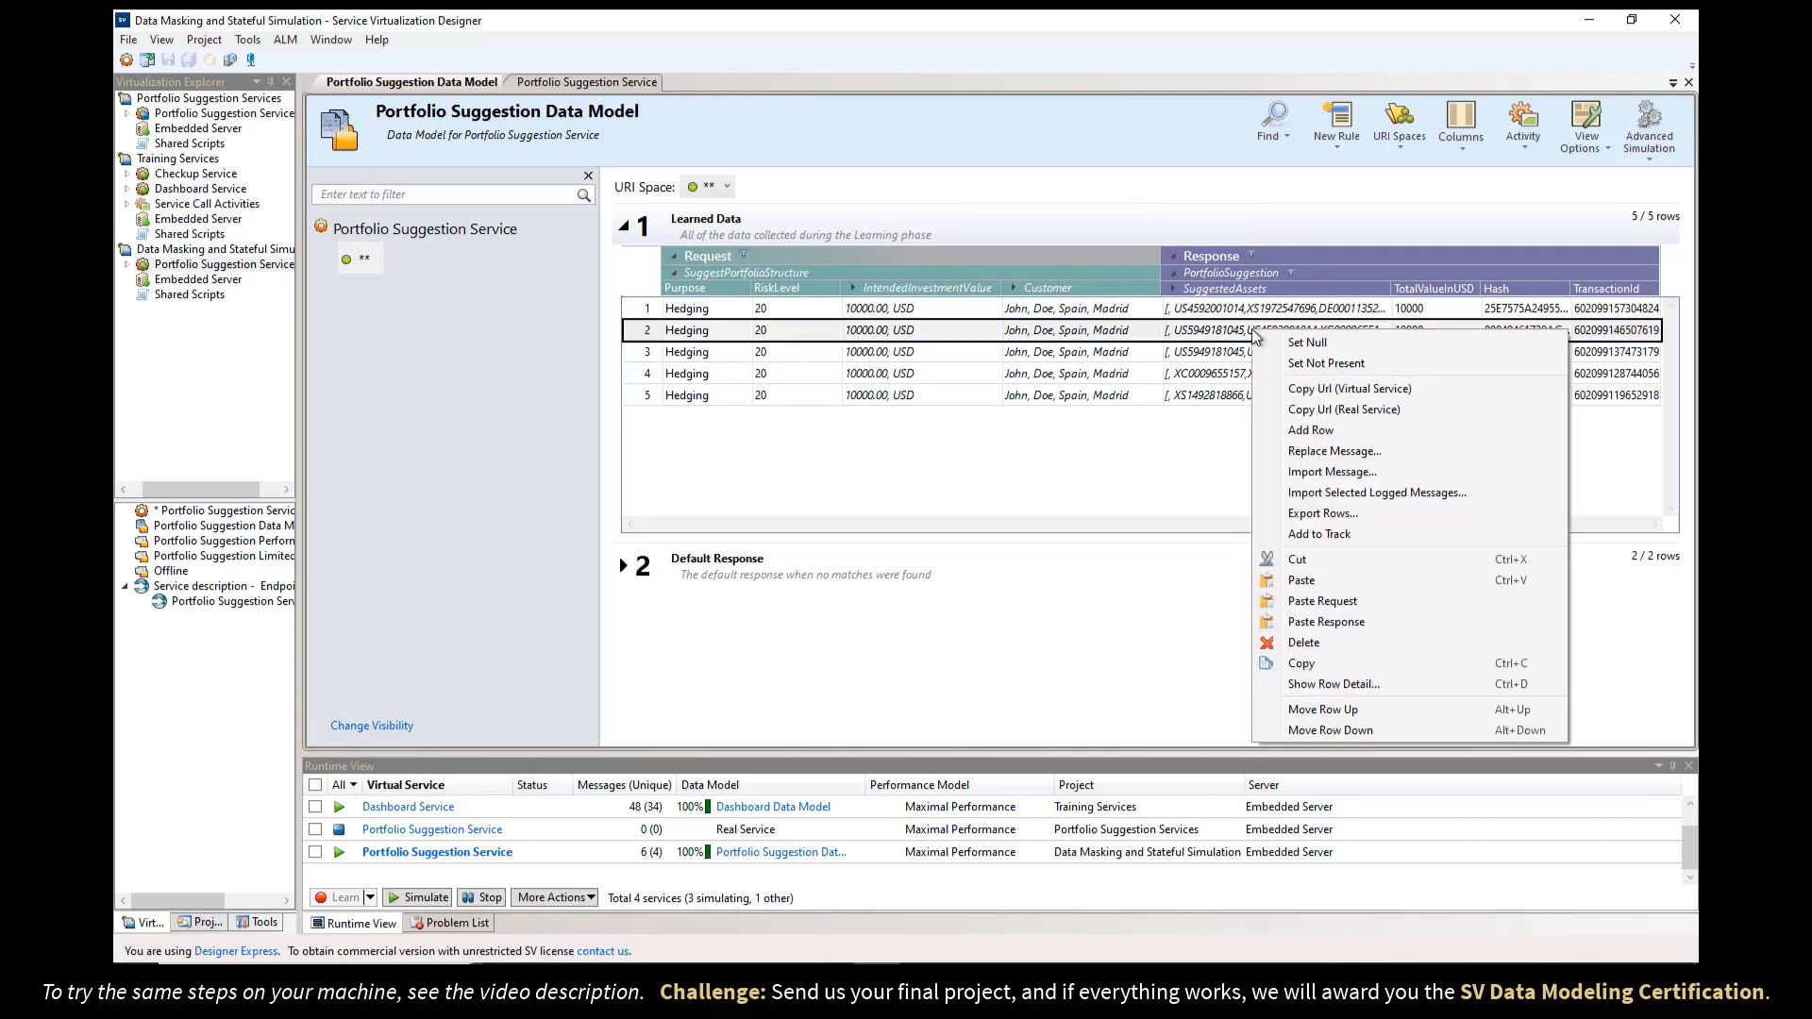
left_click(1382, 620)
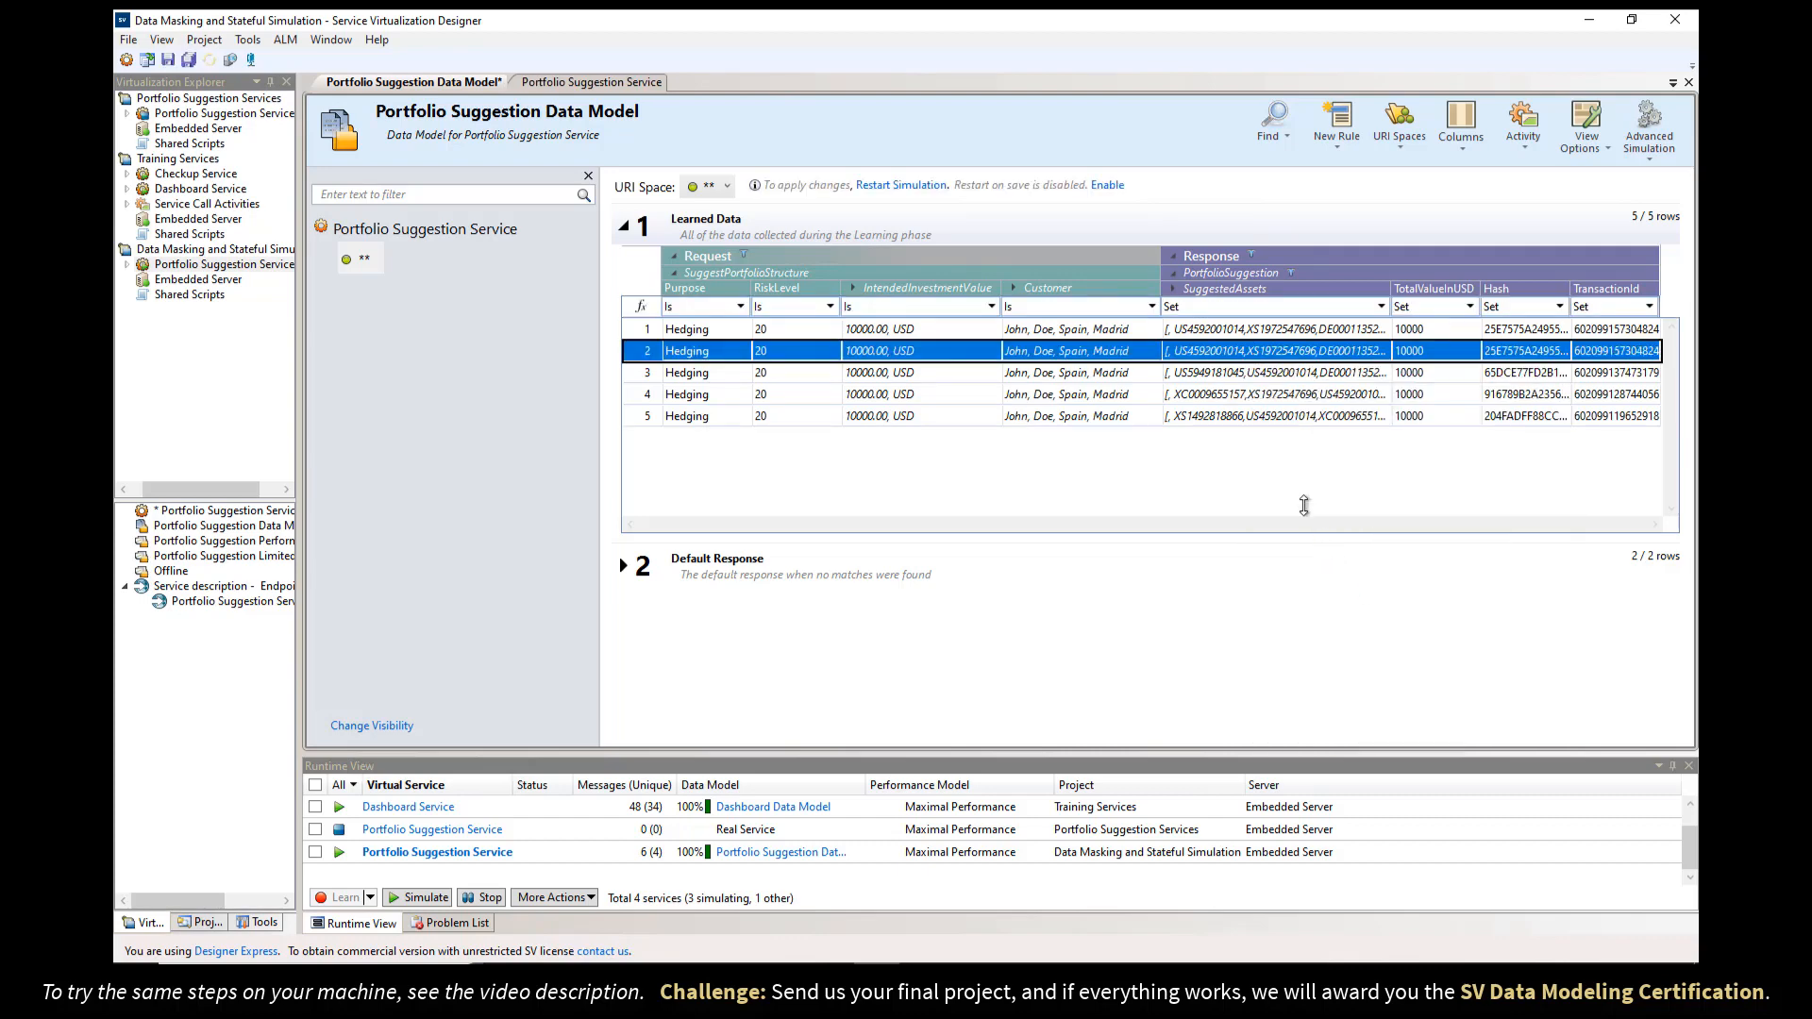
- Paste the copied response of learned data row 1 into rows 3, 4 and 5
left_click(1207, 374)
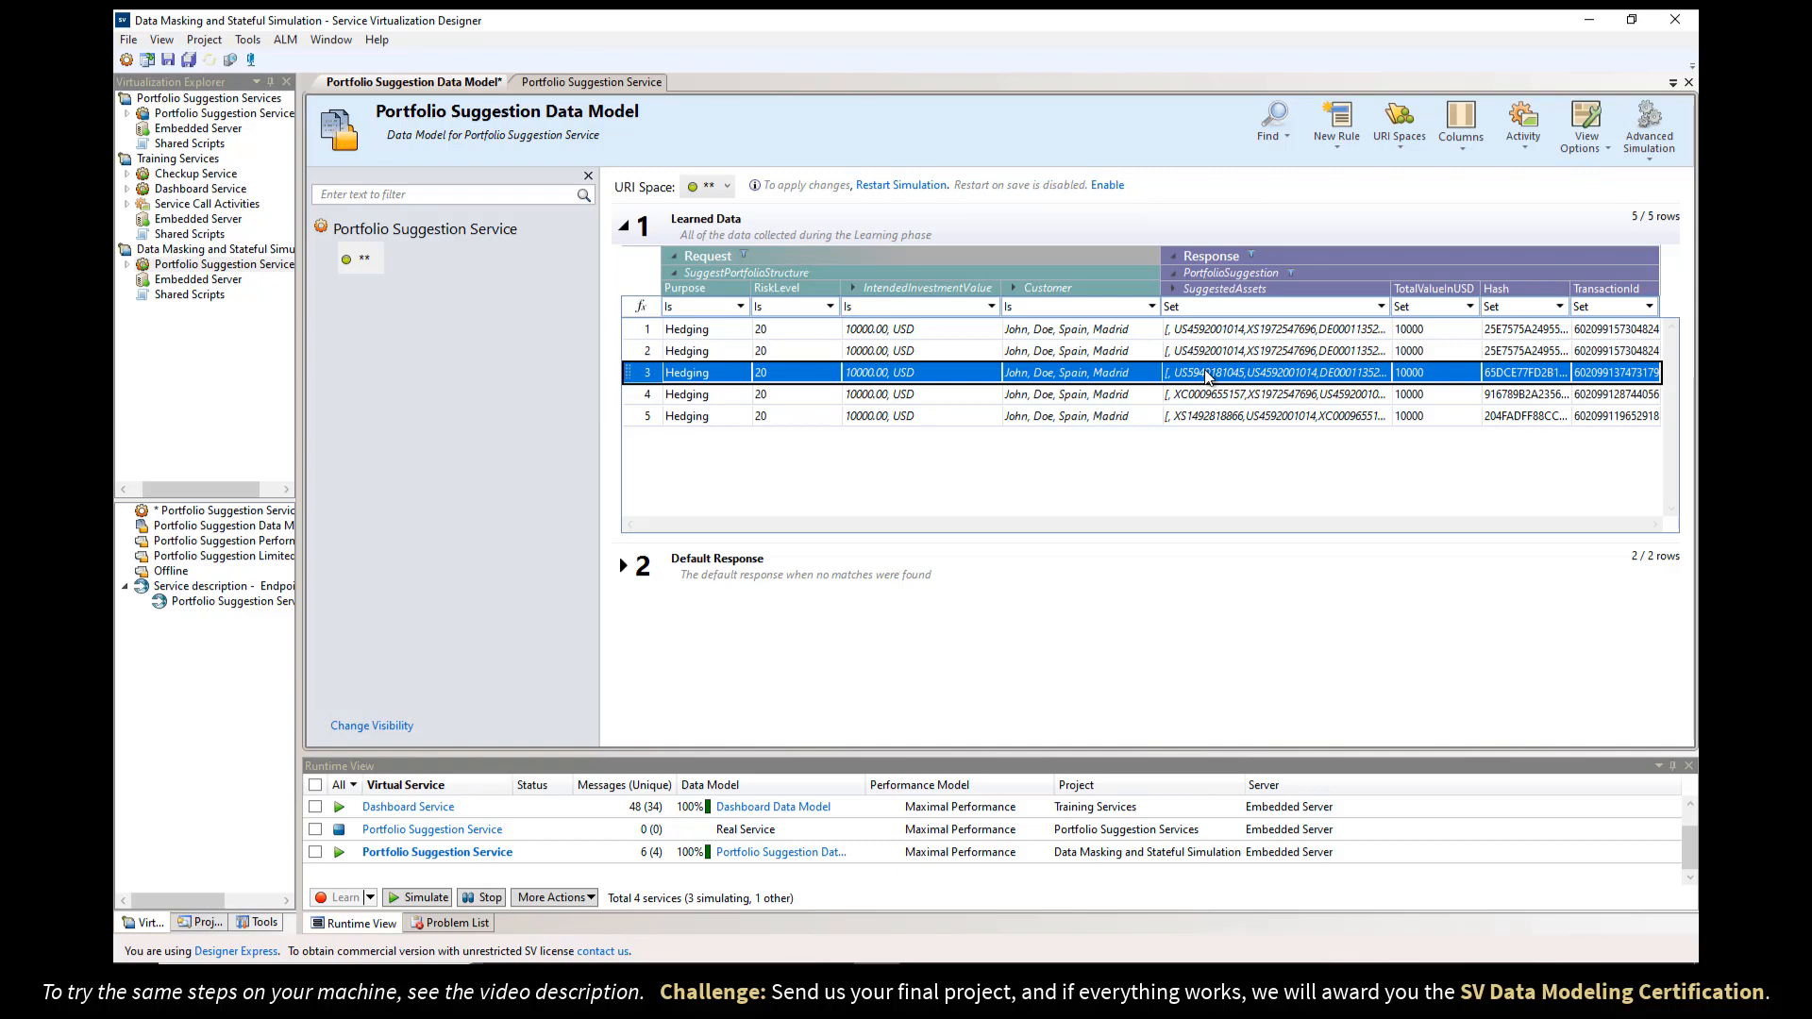
right_click(1207, 374)
left_click(1280, 659)
left_click(1267, 402)
right_click(1266, 398)
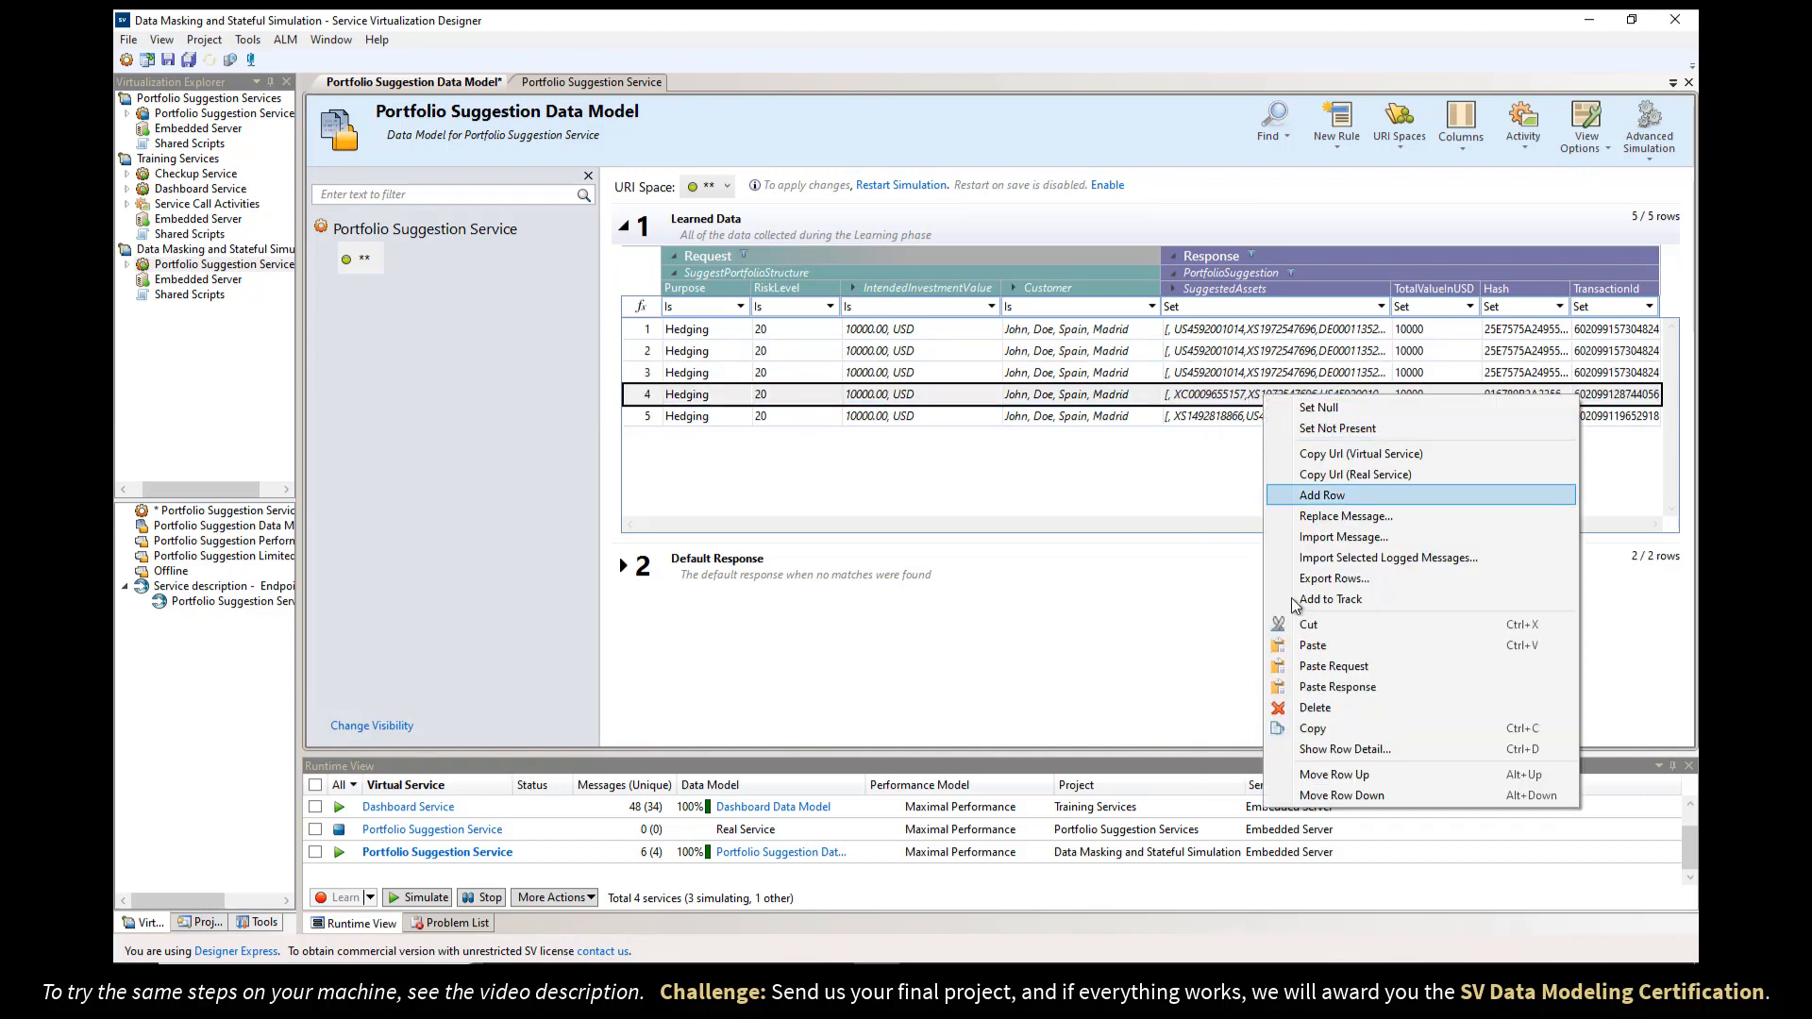
left_click(1313, 690)
left_click(1252, 422)
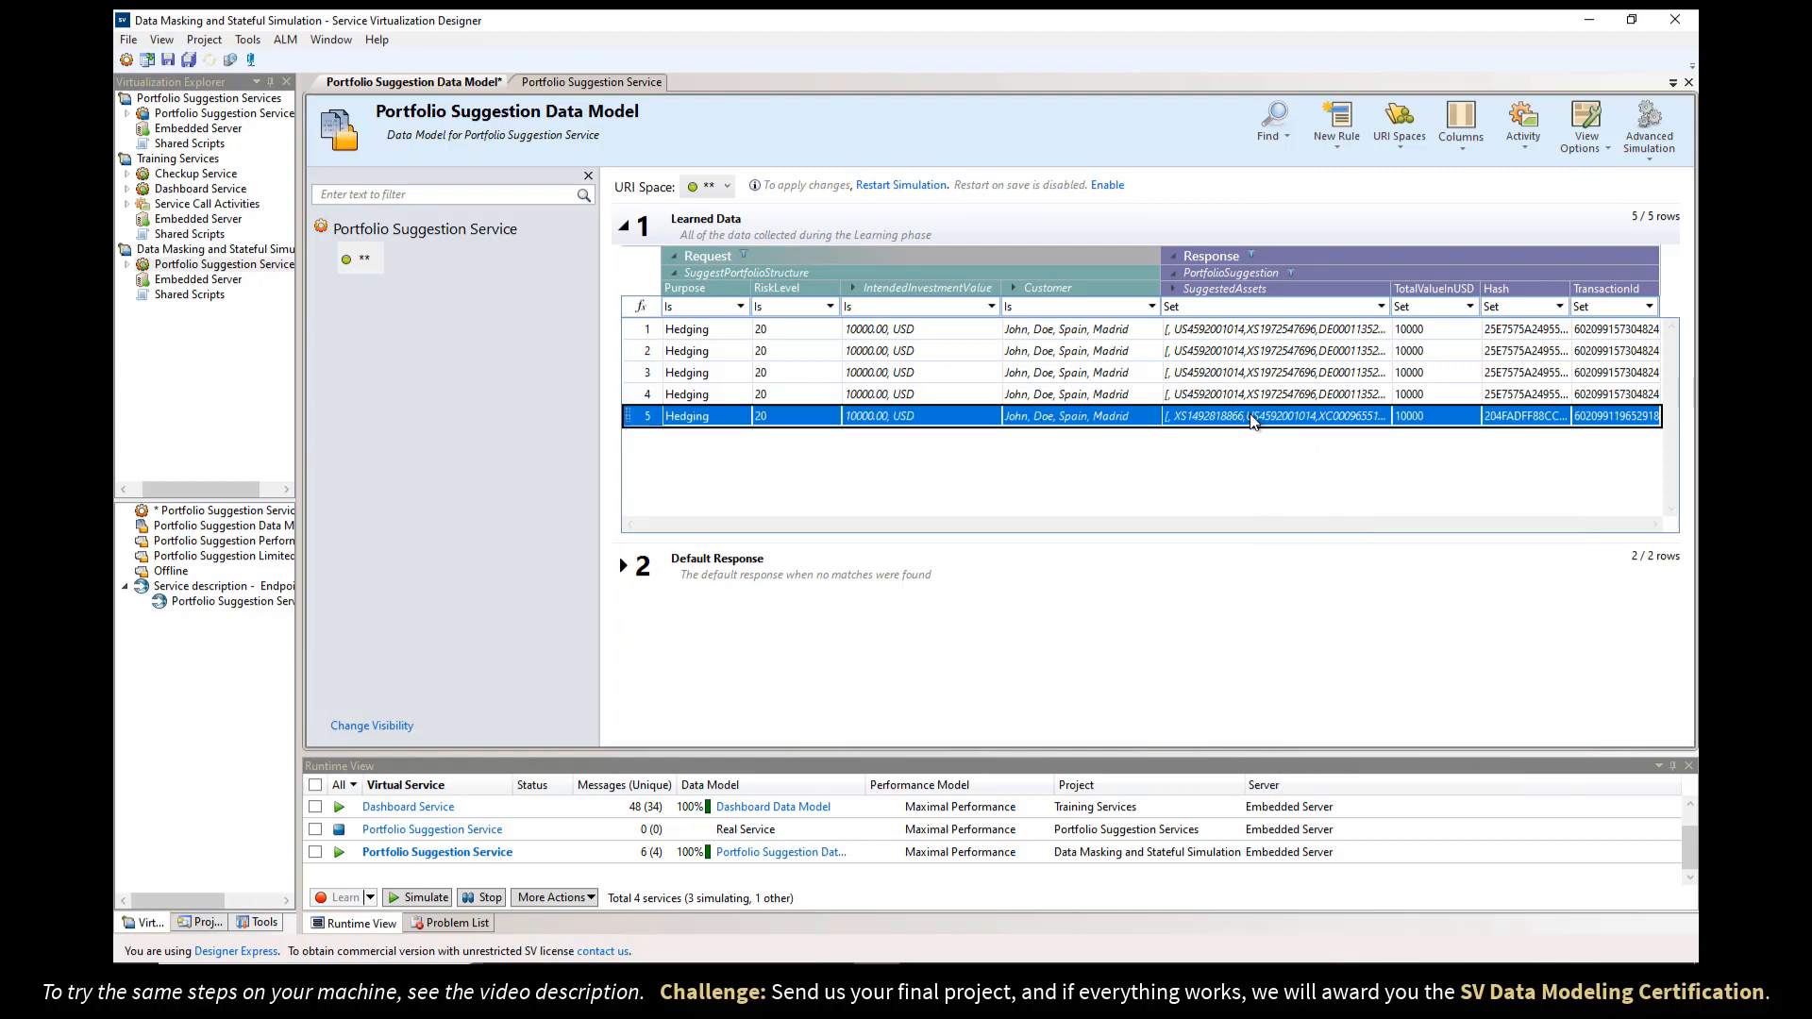
right_click(1251, 422)
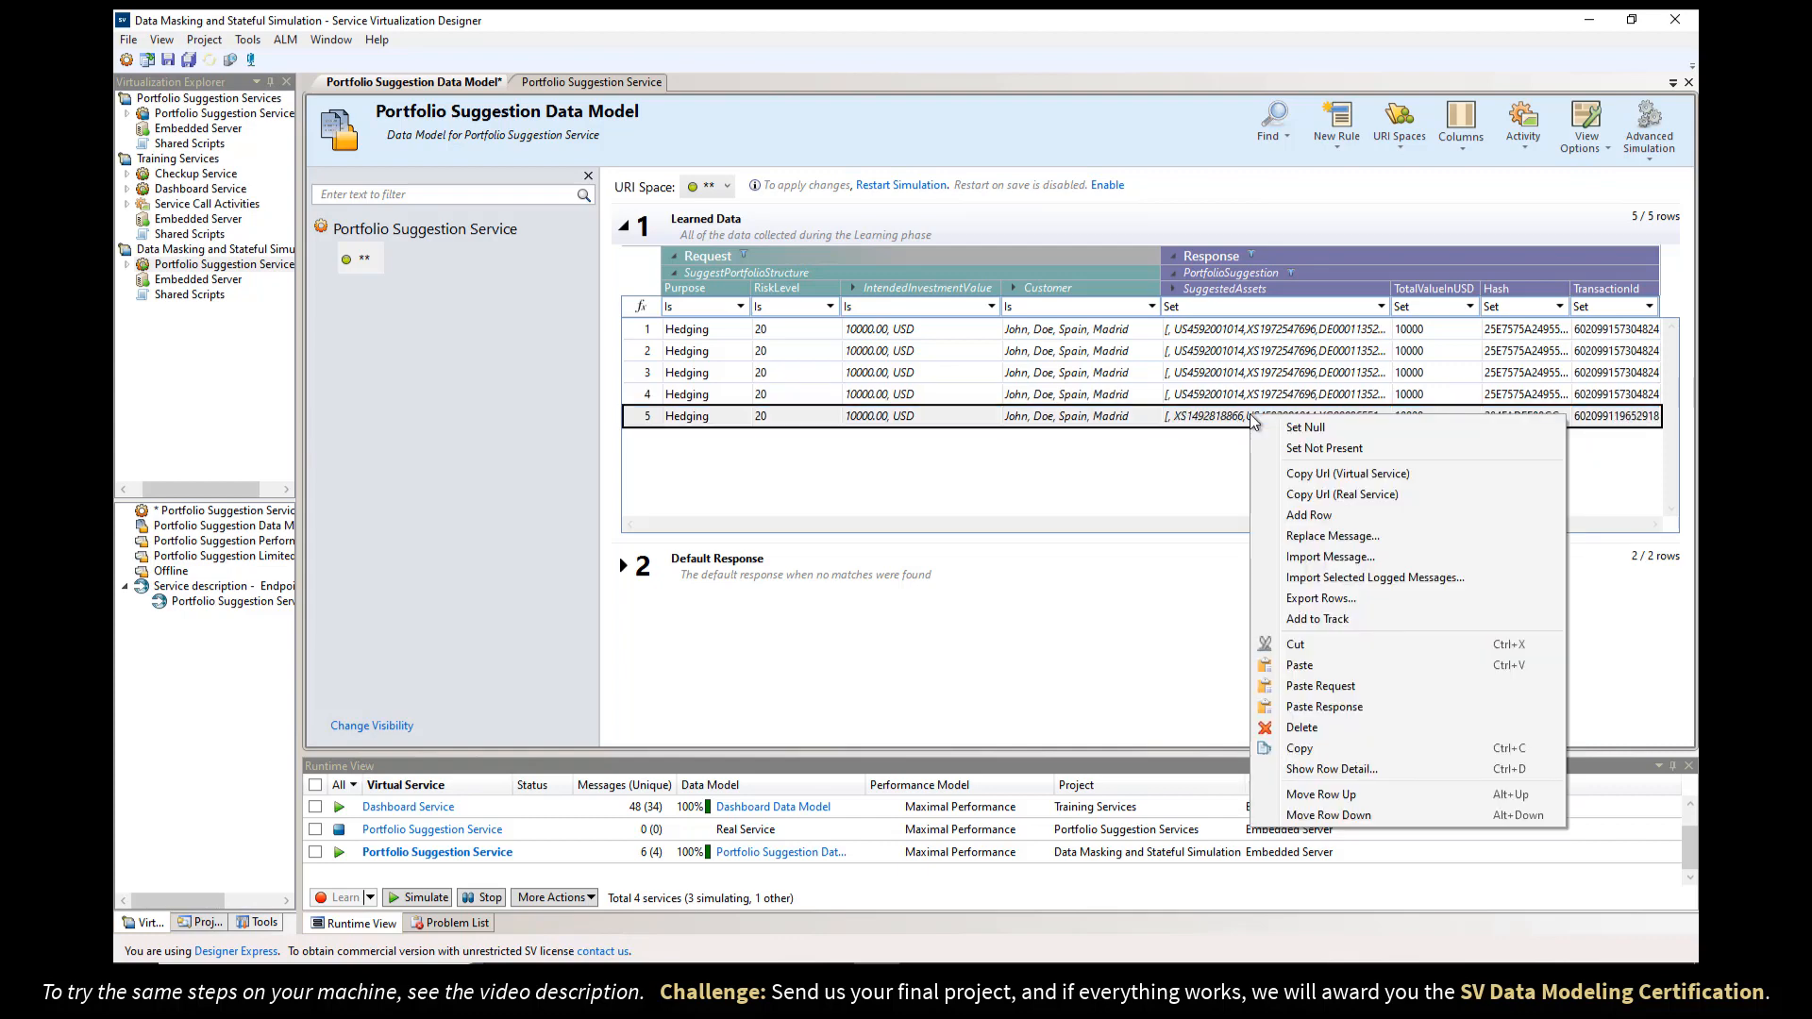
left_click(1337, 706)
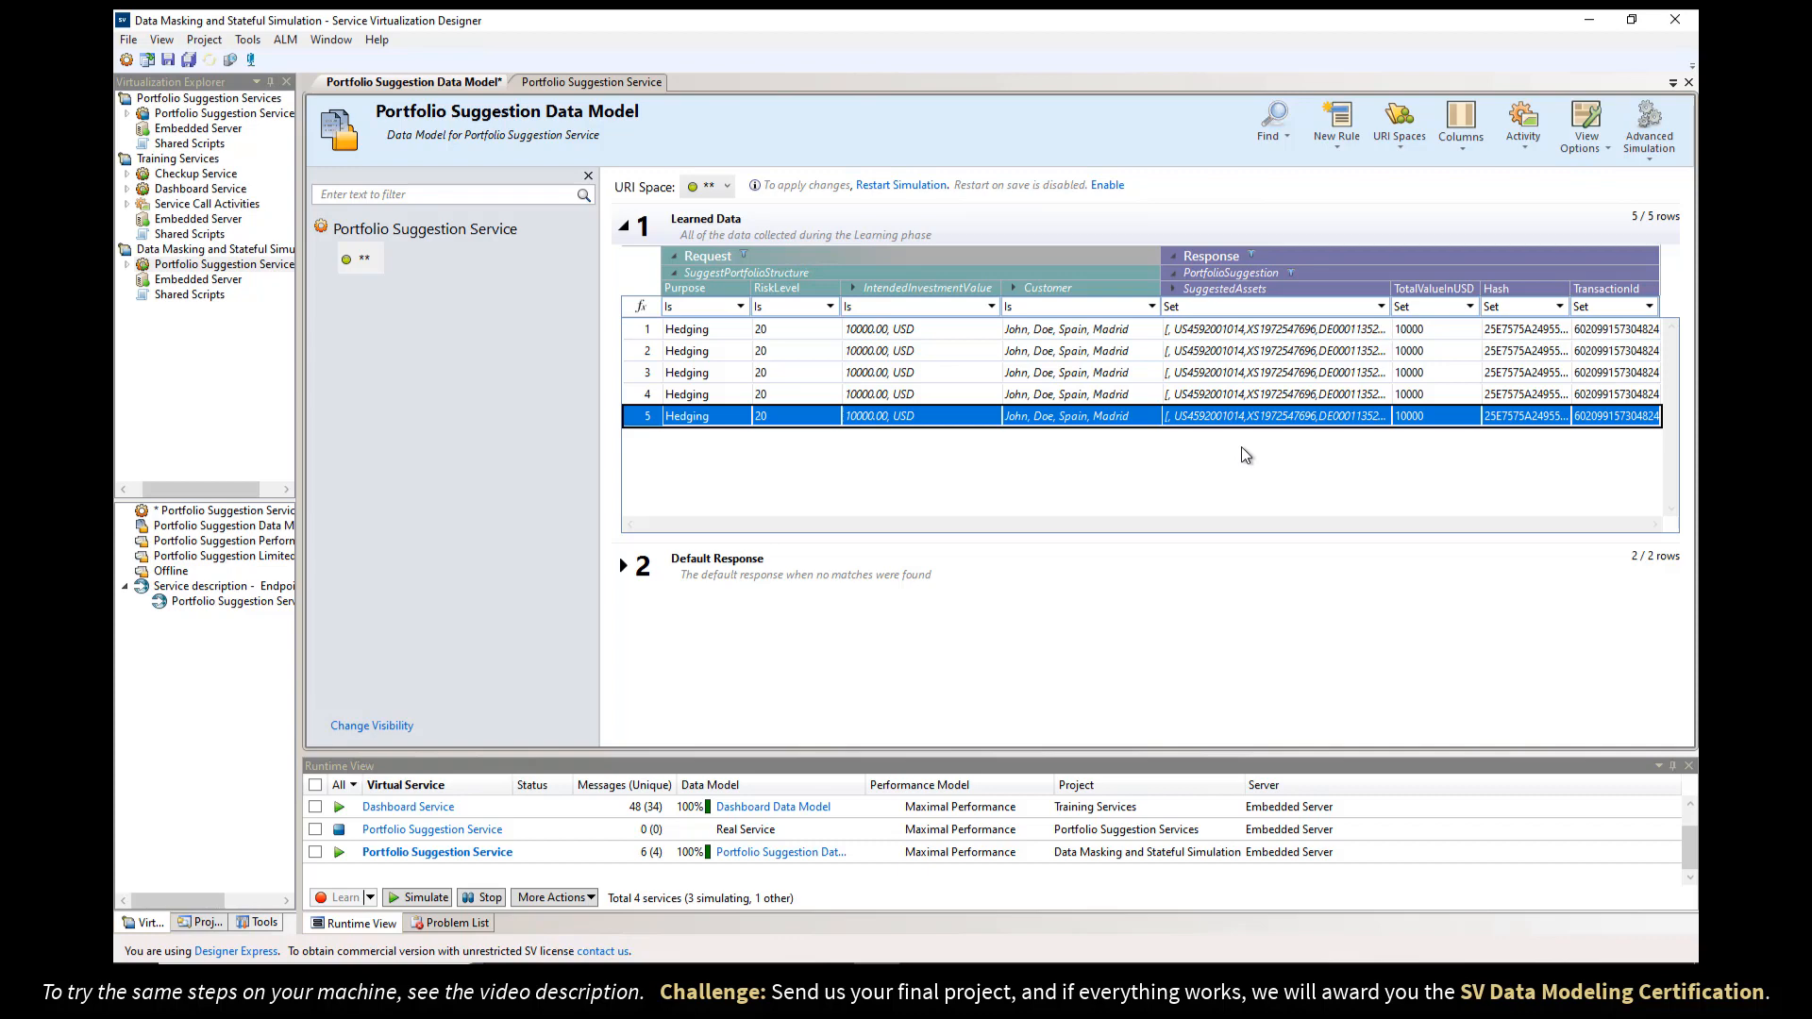
- Configure the Learned Data columns to show only PriceInUSD in the response, hiding all HTTPOutputParameters and other PortfolioSuggestion columns
right_click(1247, 289)
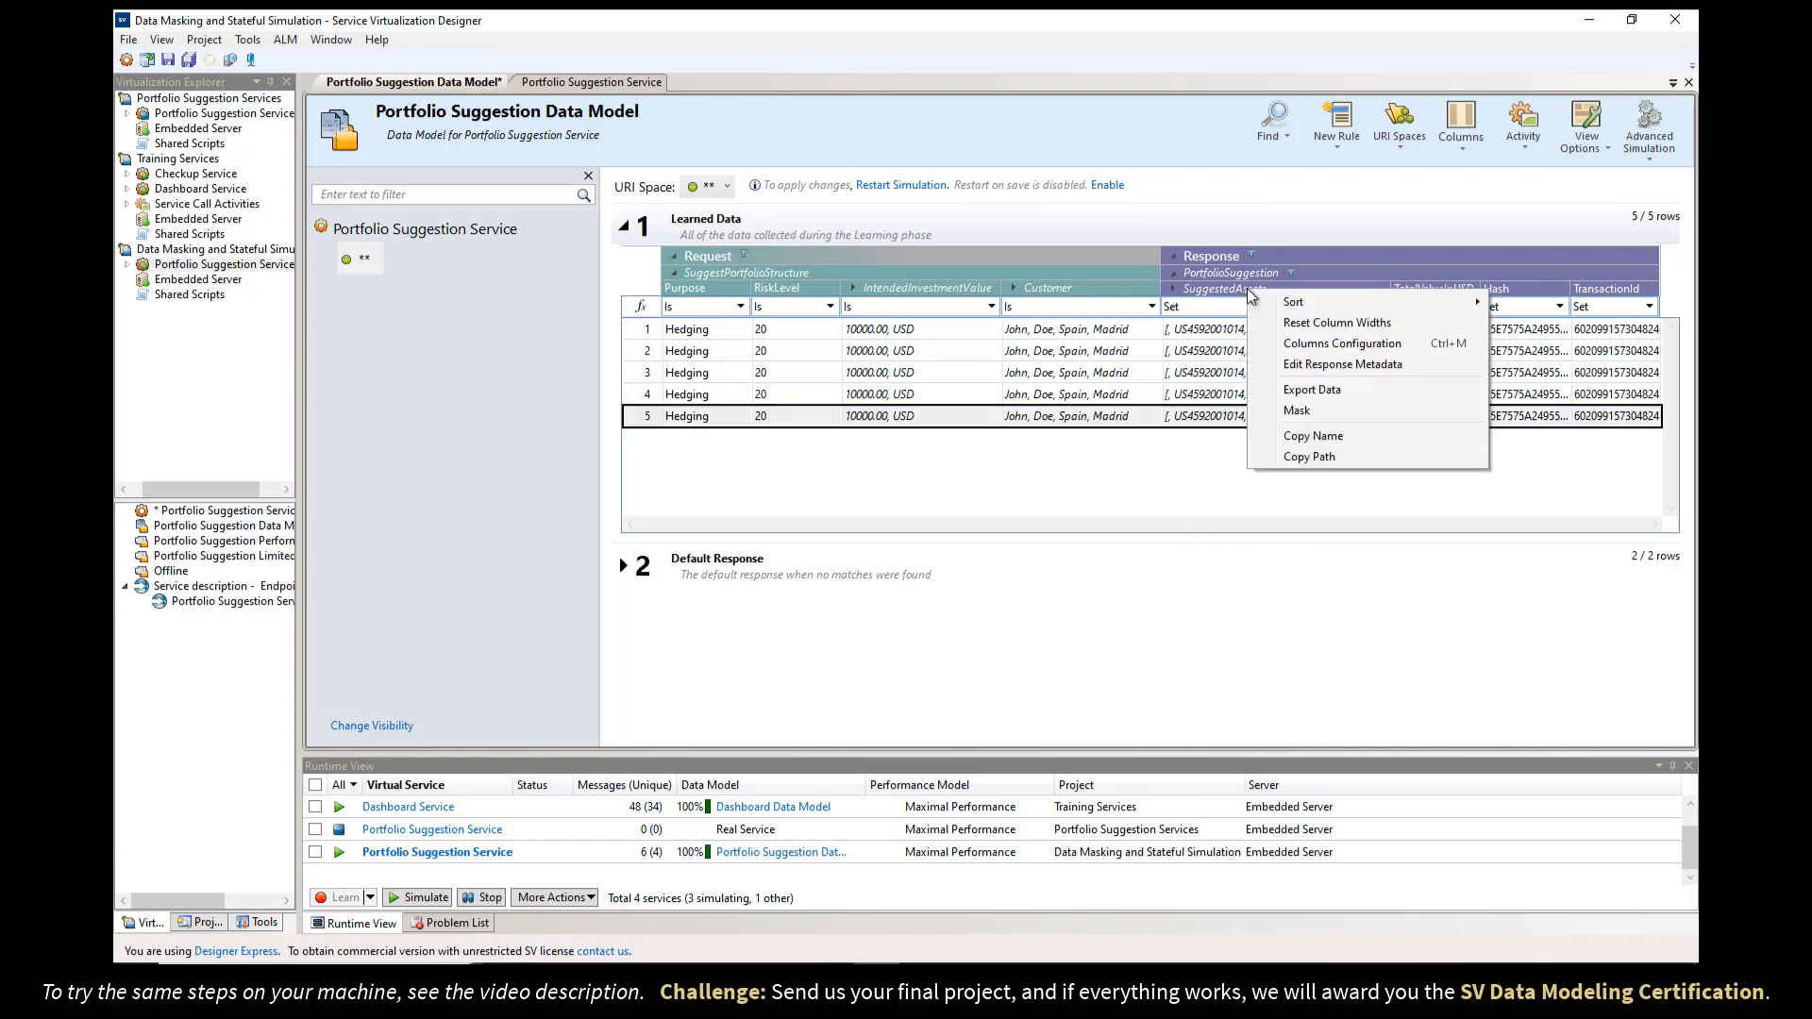
left_click(1310, 347)
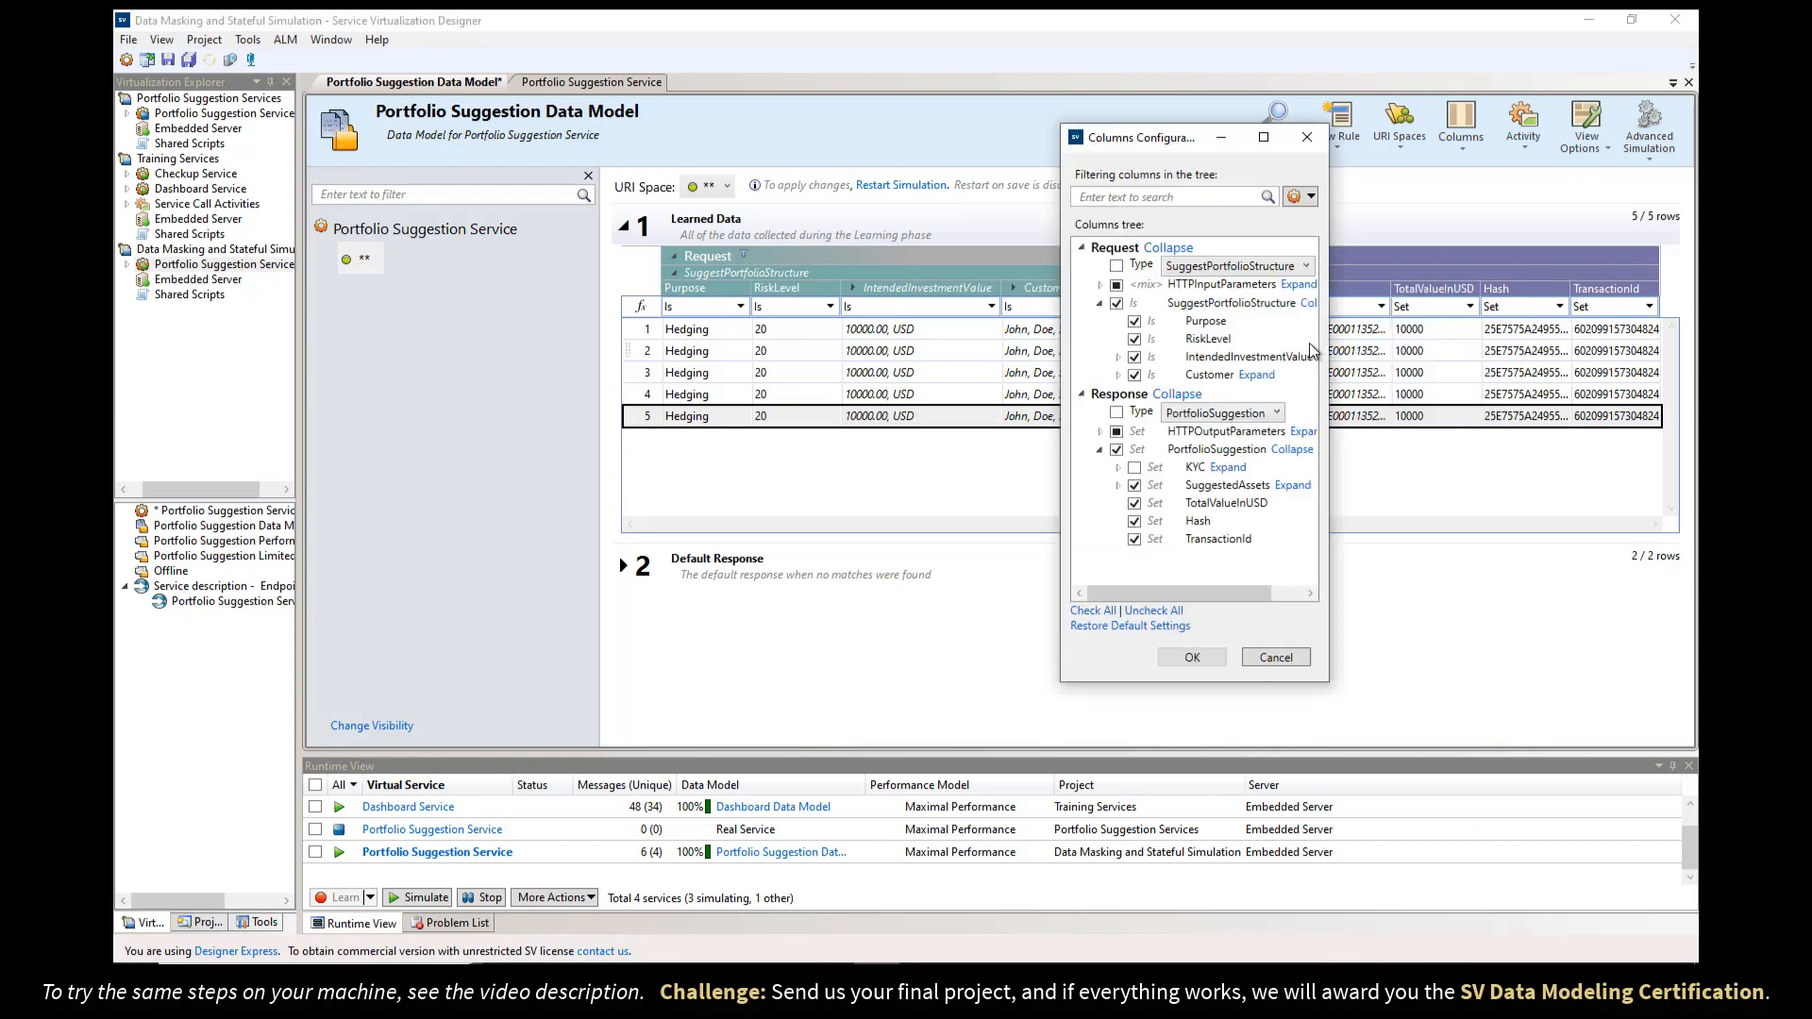
left_click(1134, 467)
right_click(1173, 434)
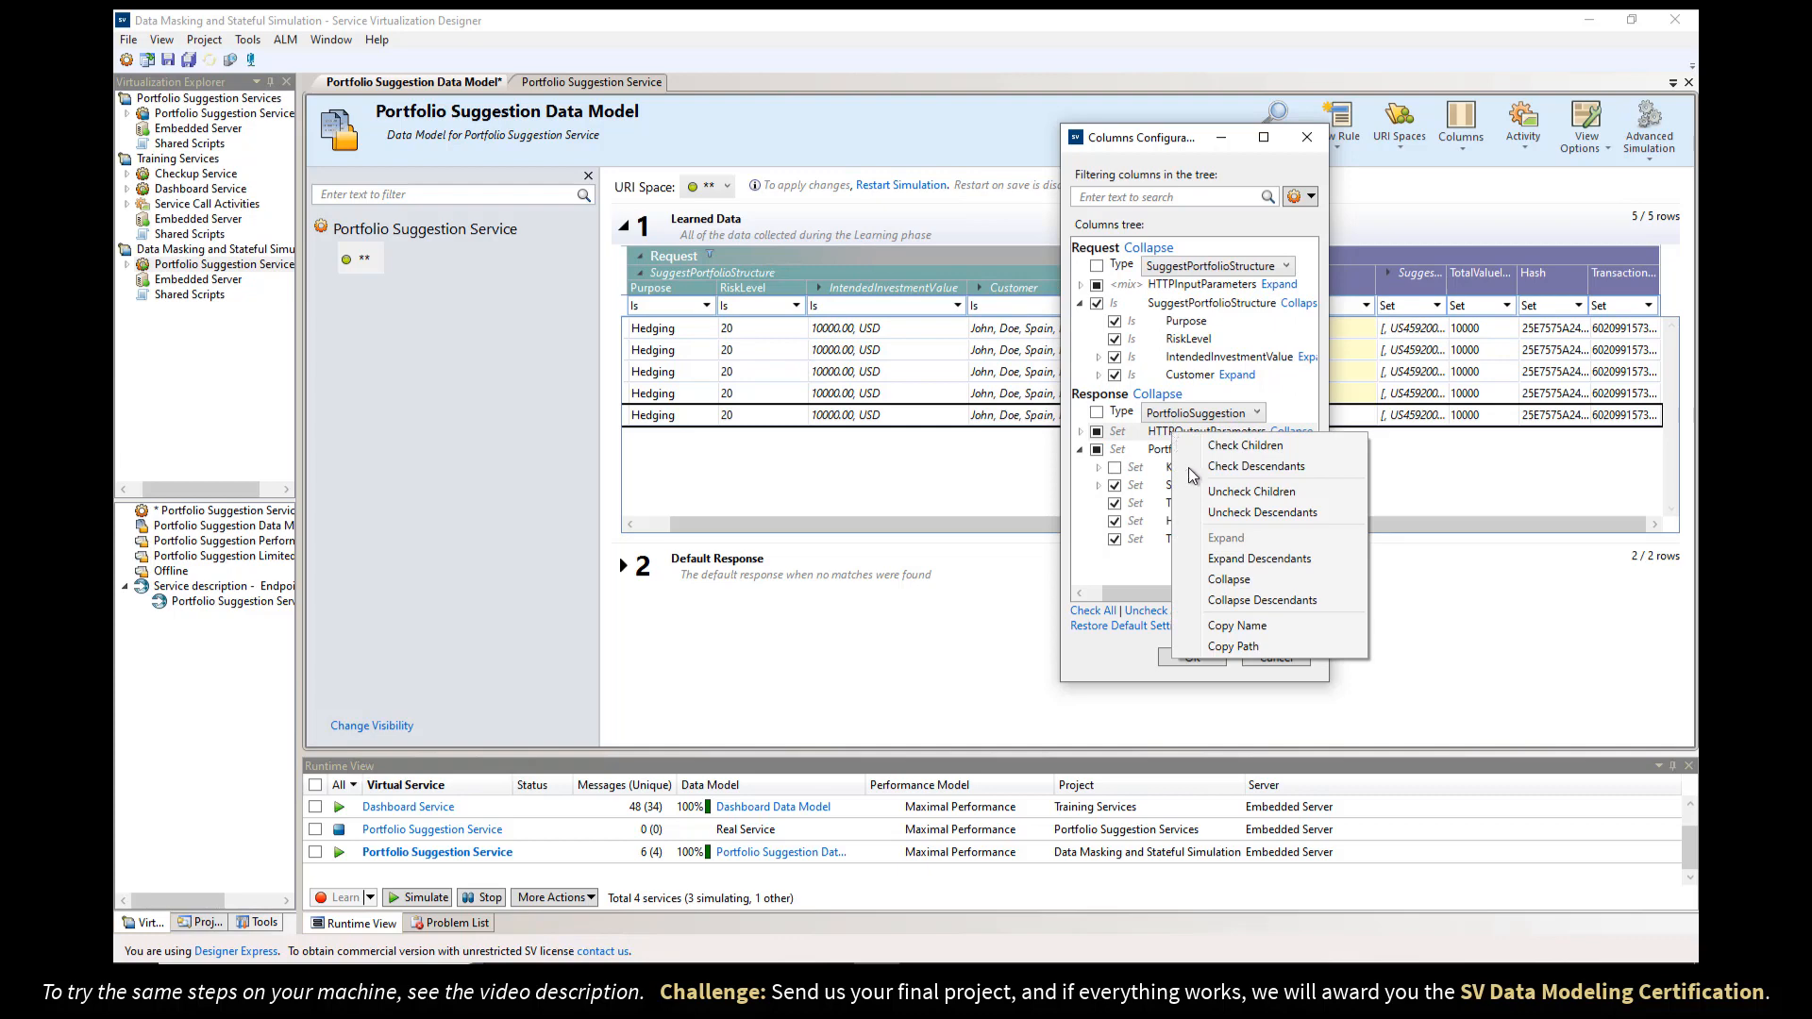
left_click(1226, 513)
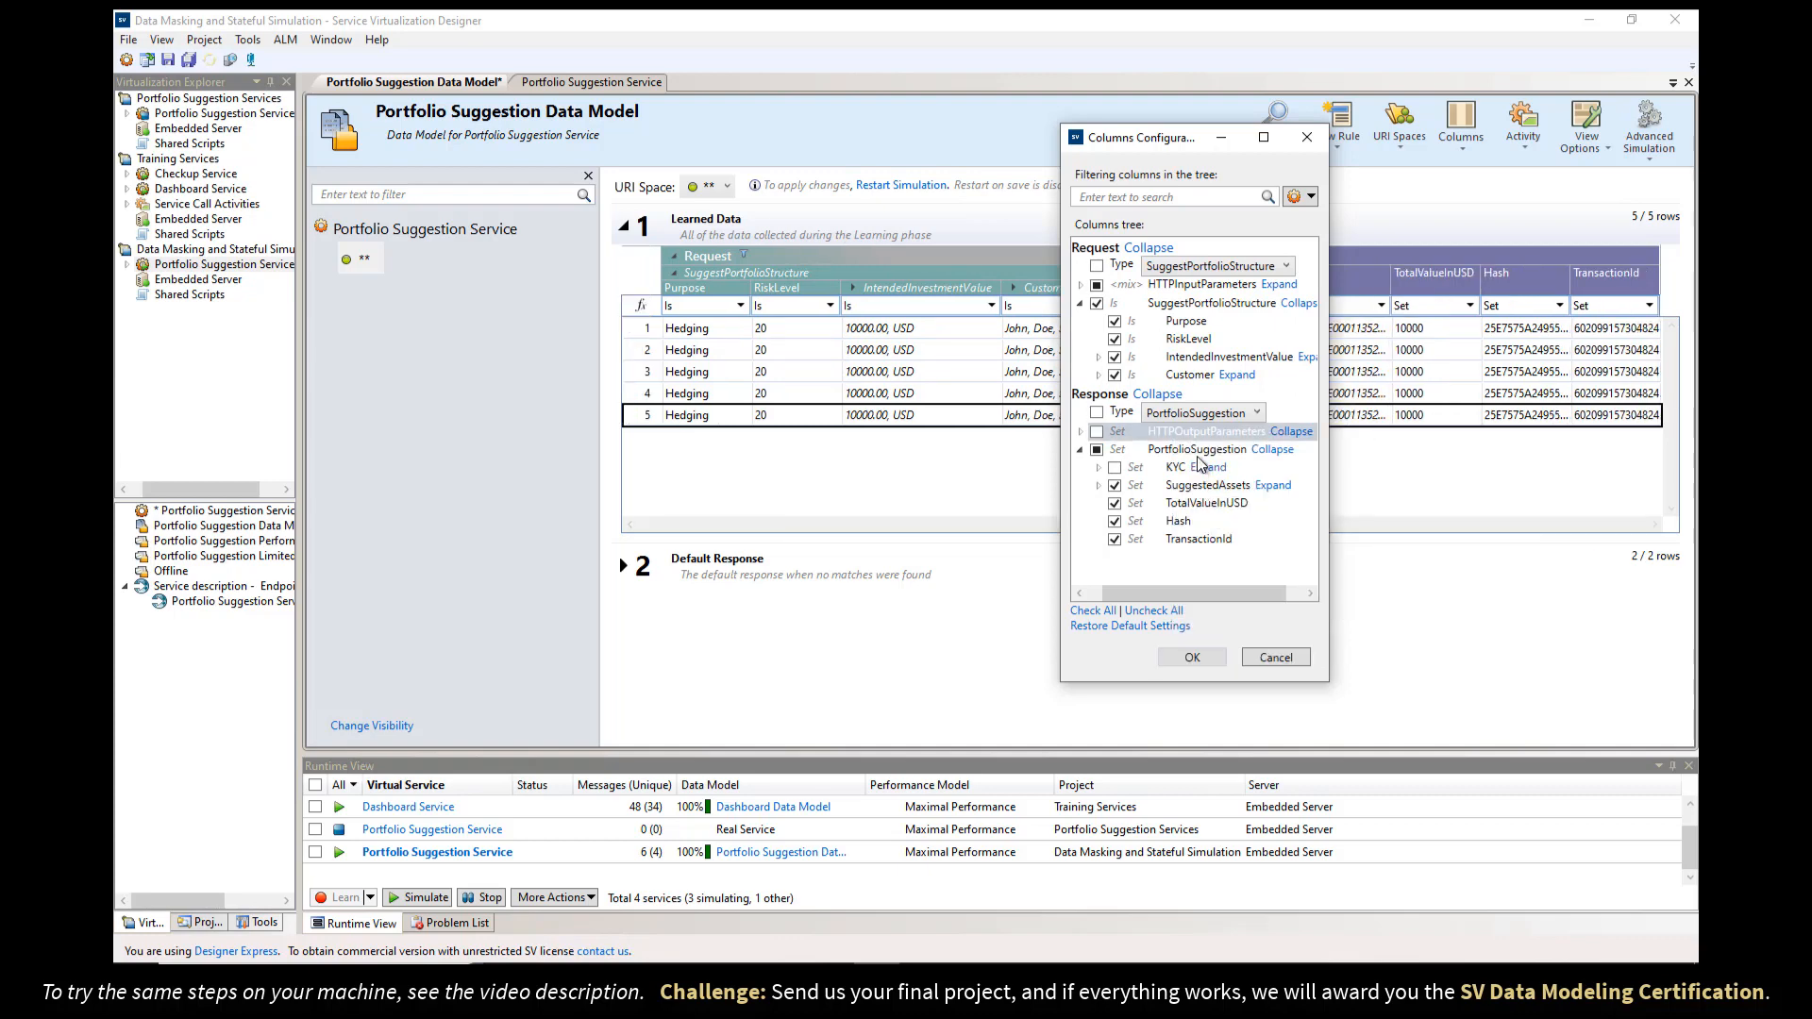
right_click(1183, 450)
left_click(1227, 530)
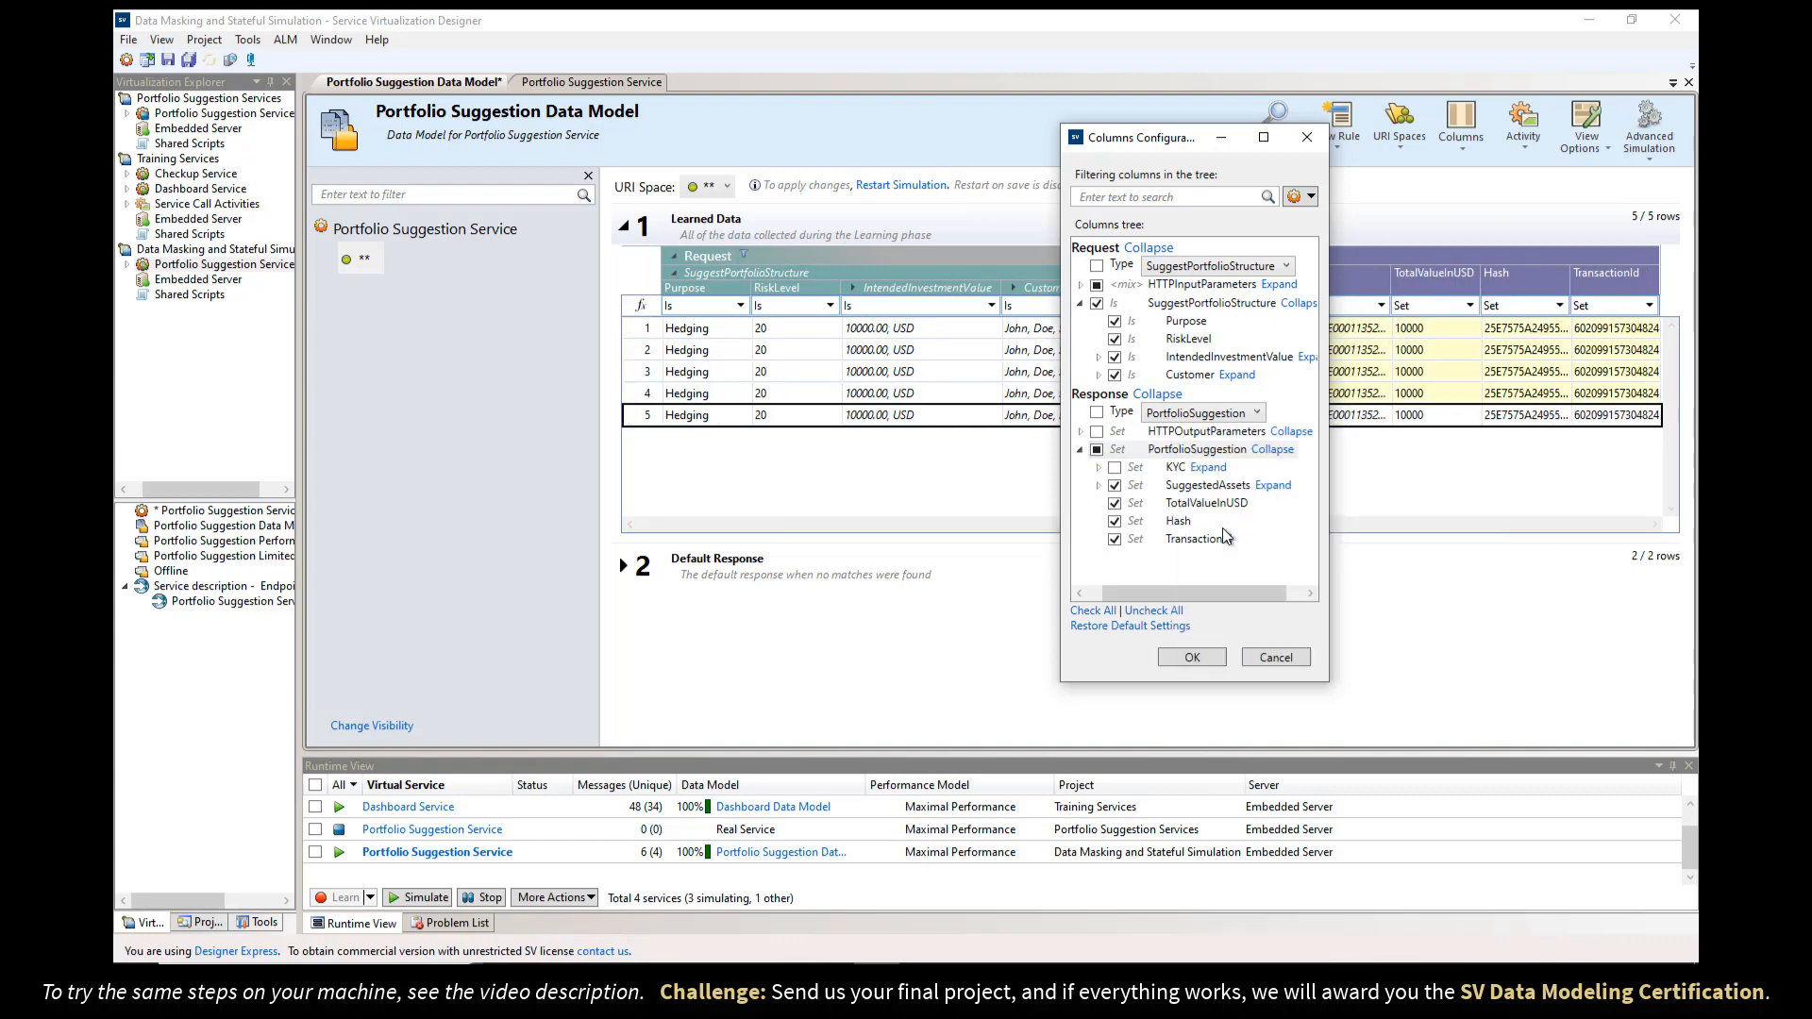
left_click(1097, 486)
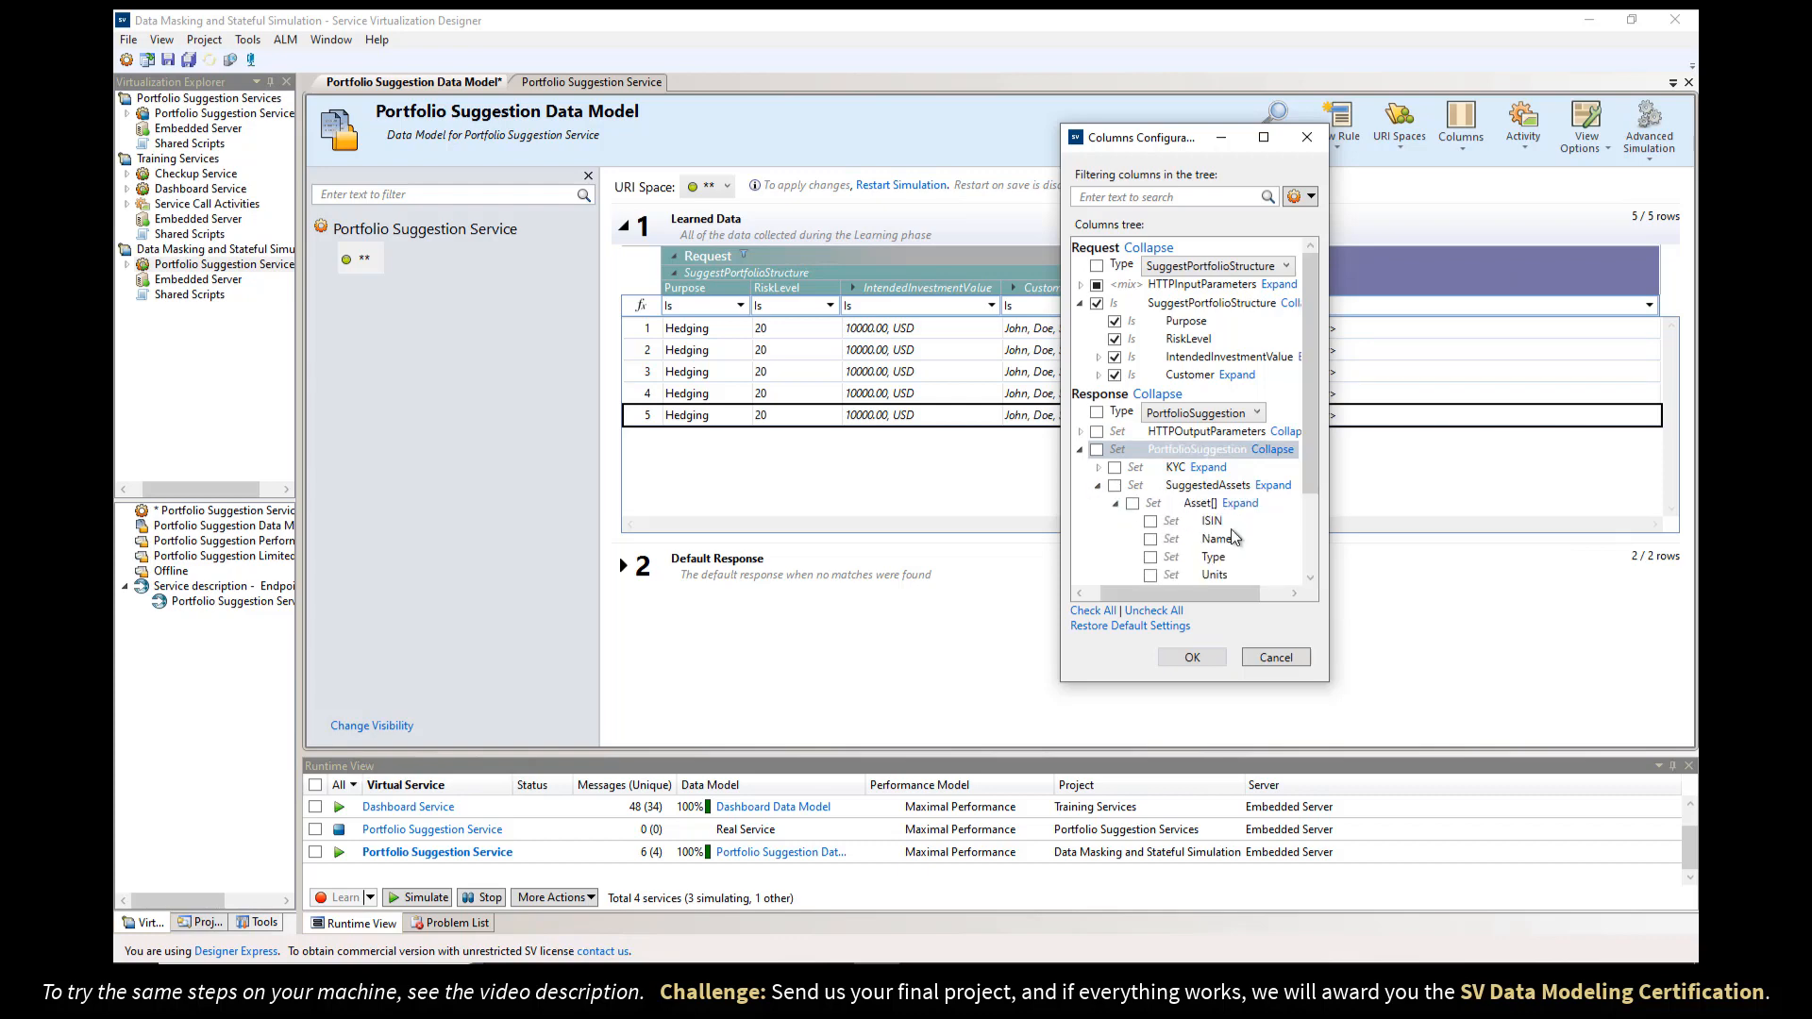
scroll(1132, 512, "down", 2)
left_click(1150, 503)
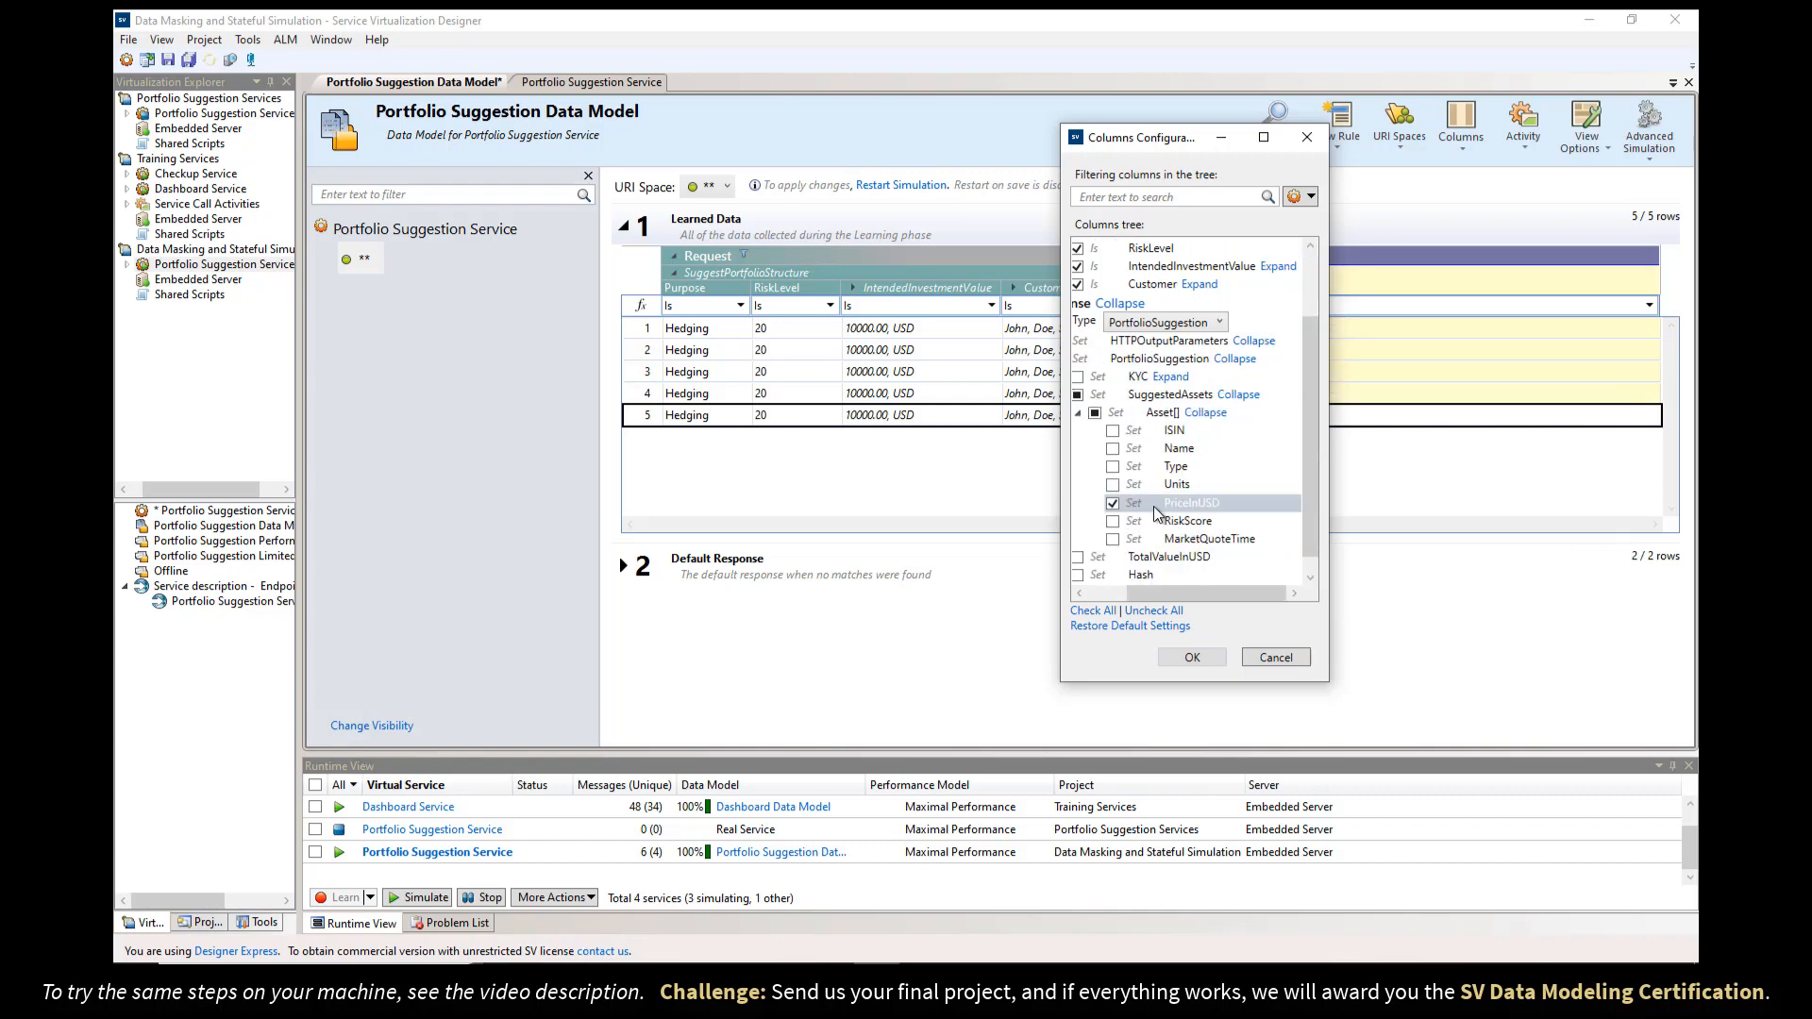
left_click(1192, 657)
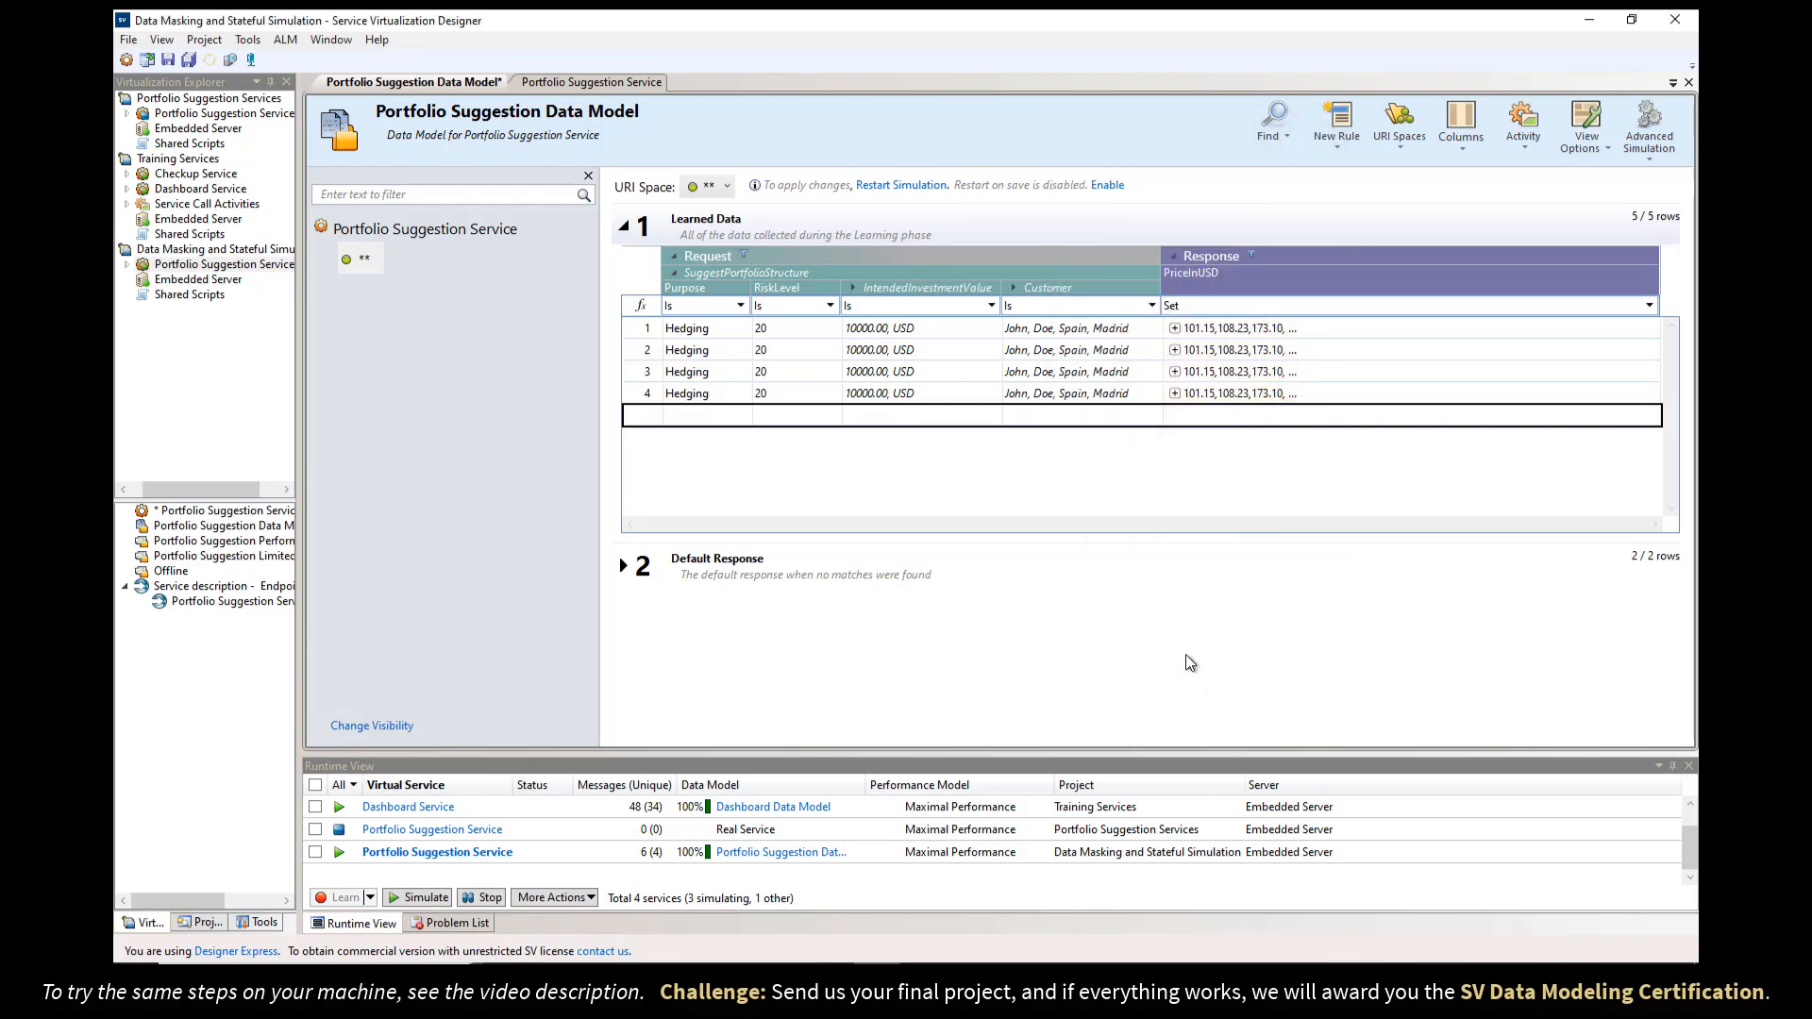
- Set the five PriceInUSD values of learned data row 1 to 101.151, 108.231, 173.101, 110.291 and 176.881
left_click(1173, 328)
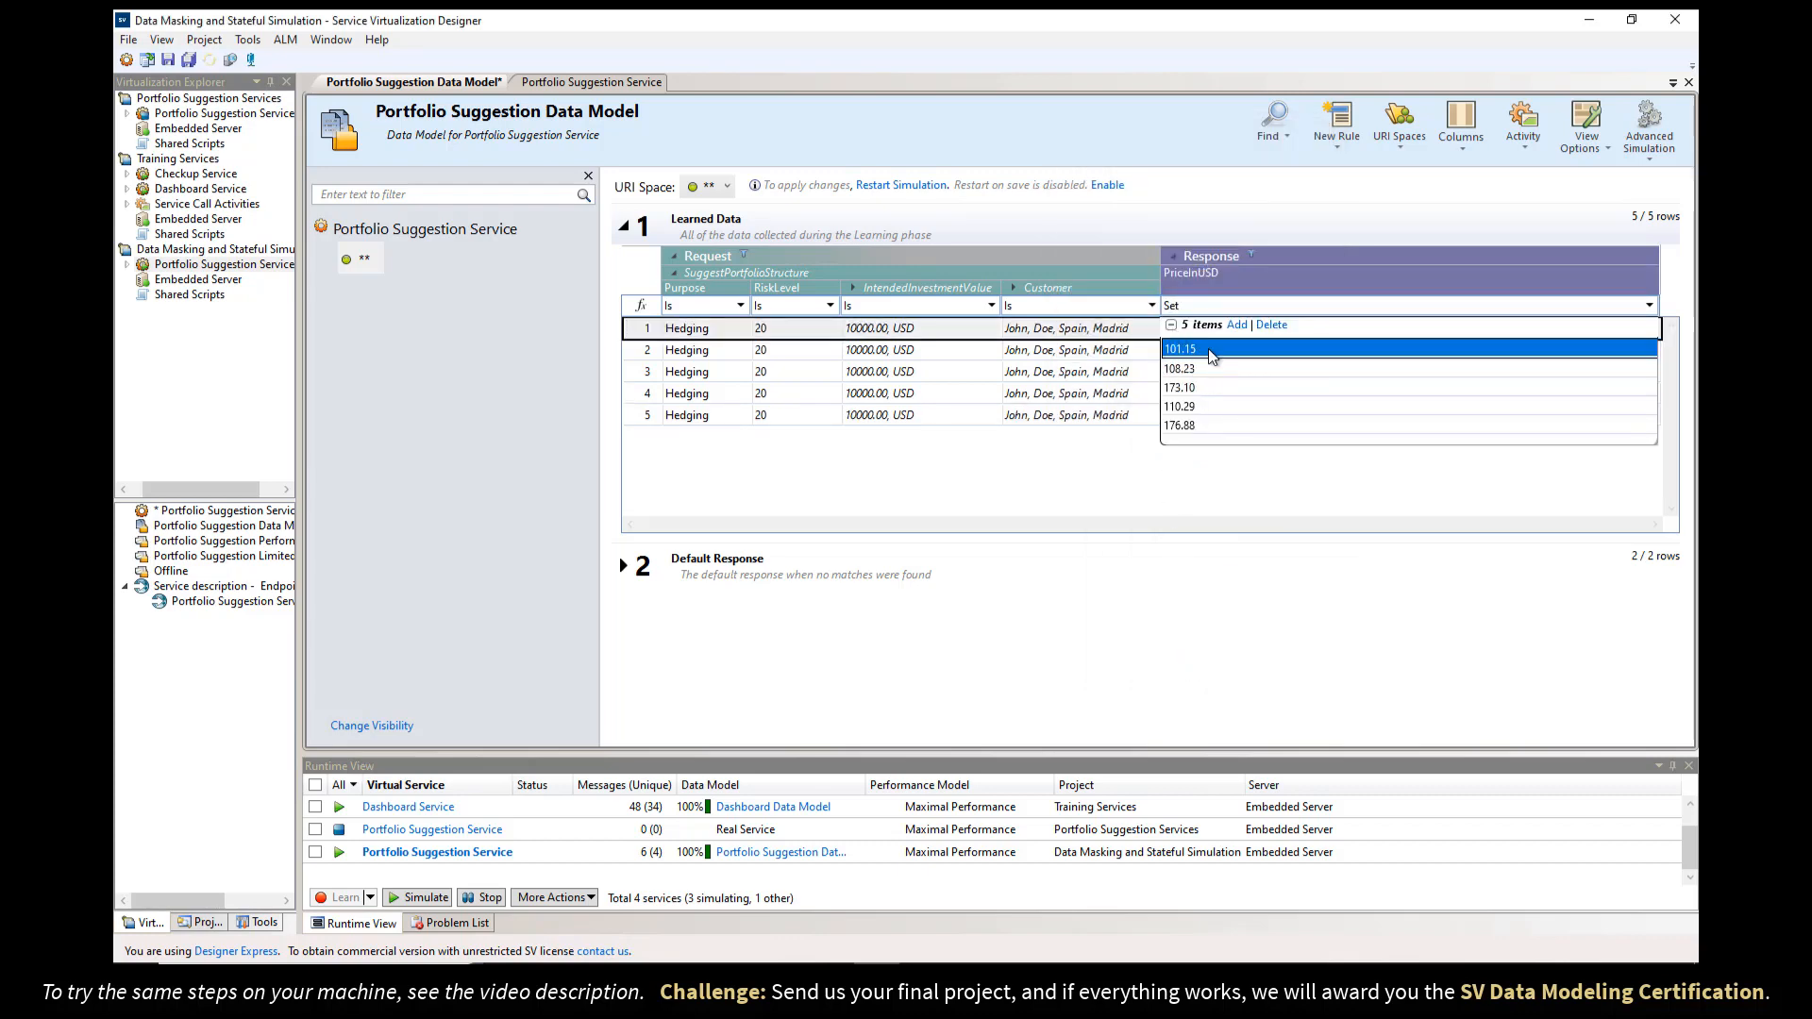
left_click(1208, 348)
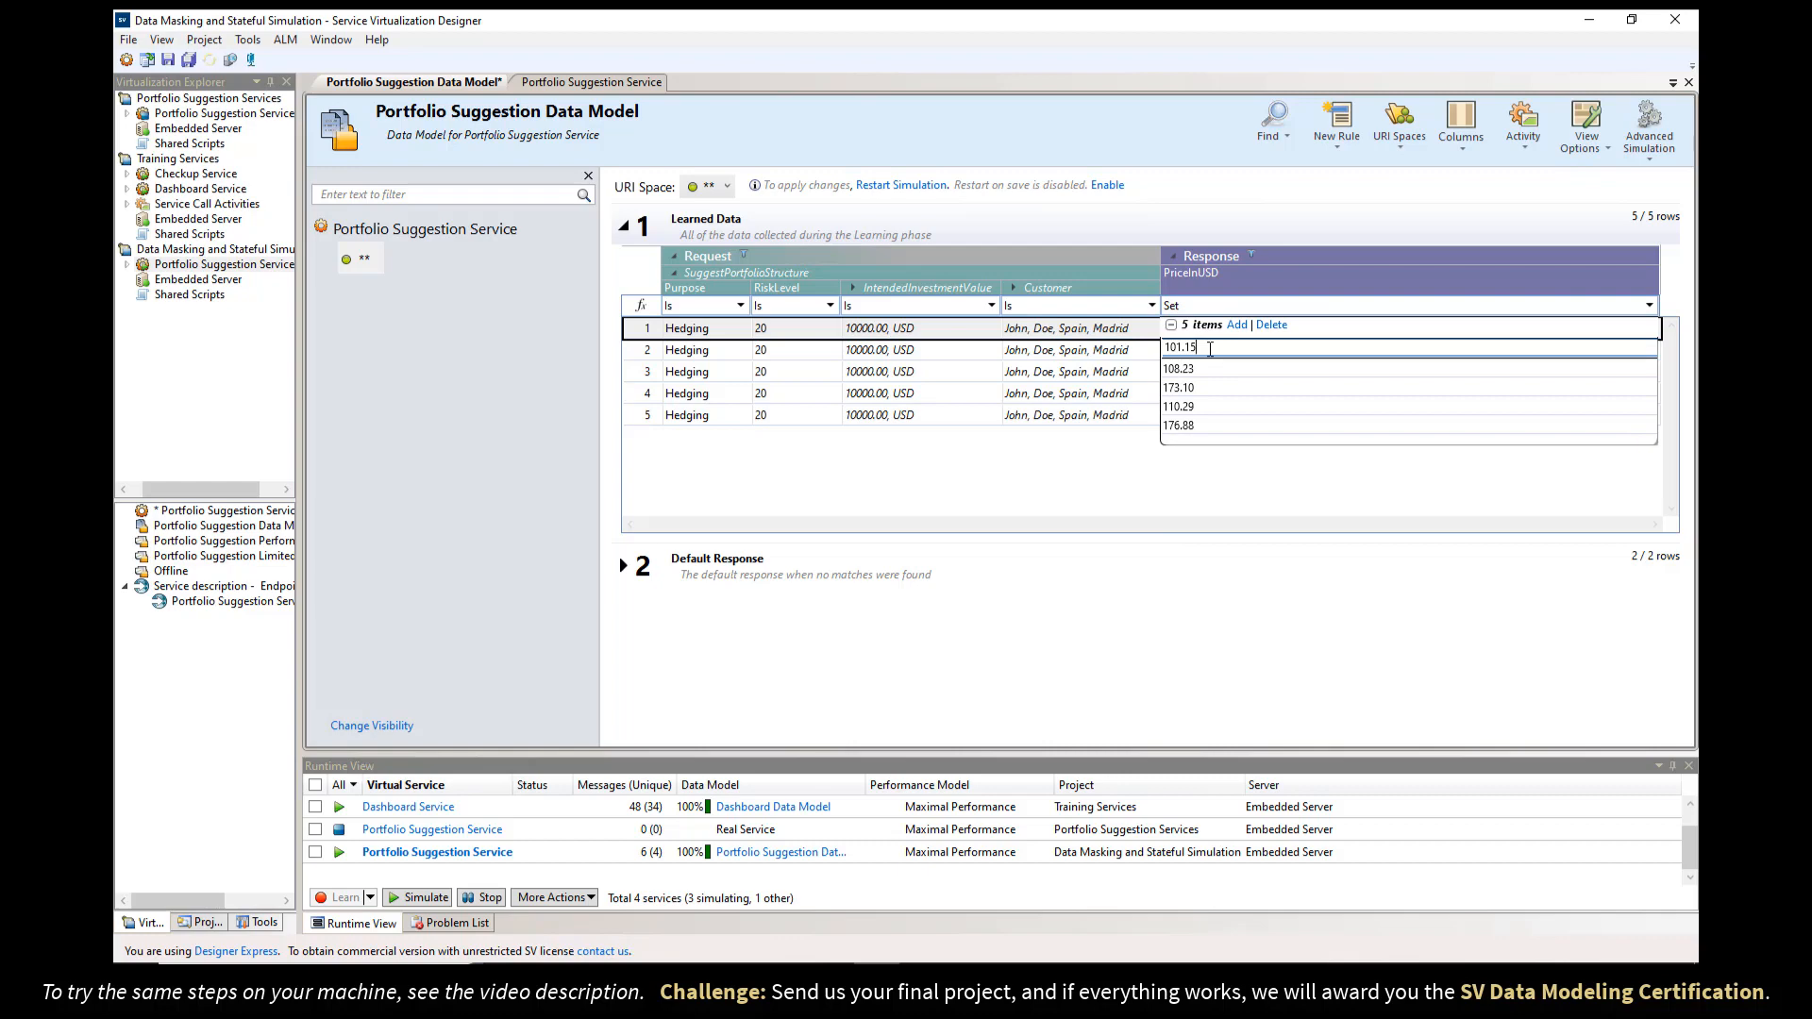
type("1")
left_click(1207, 366)
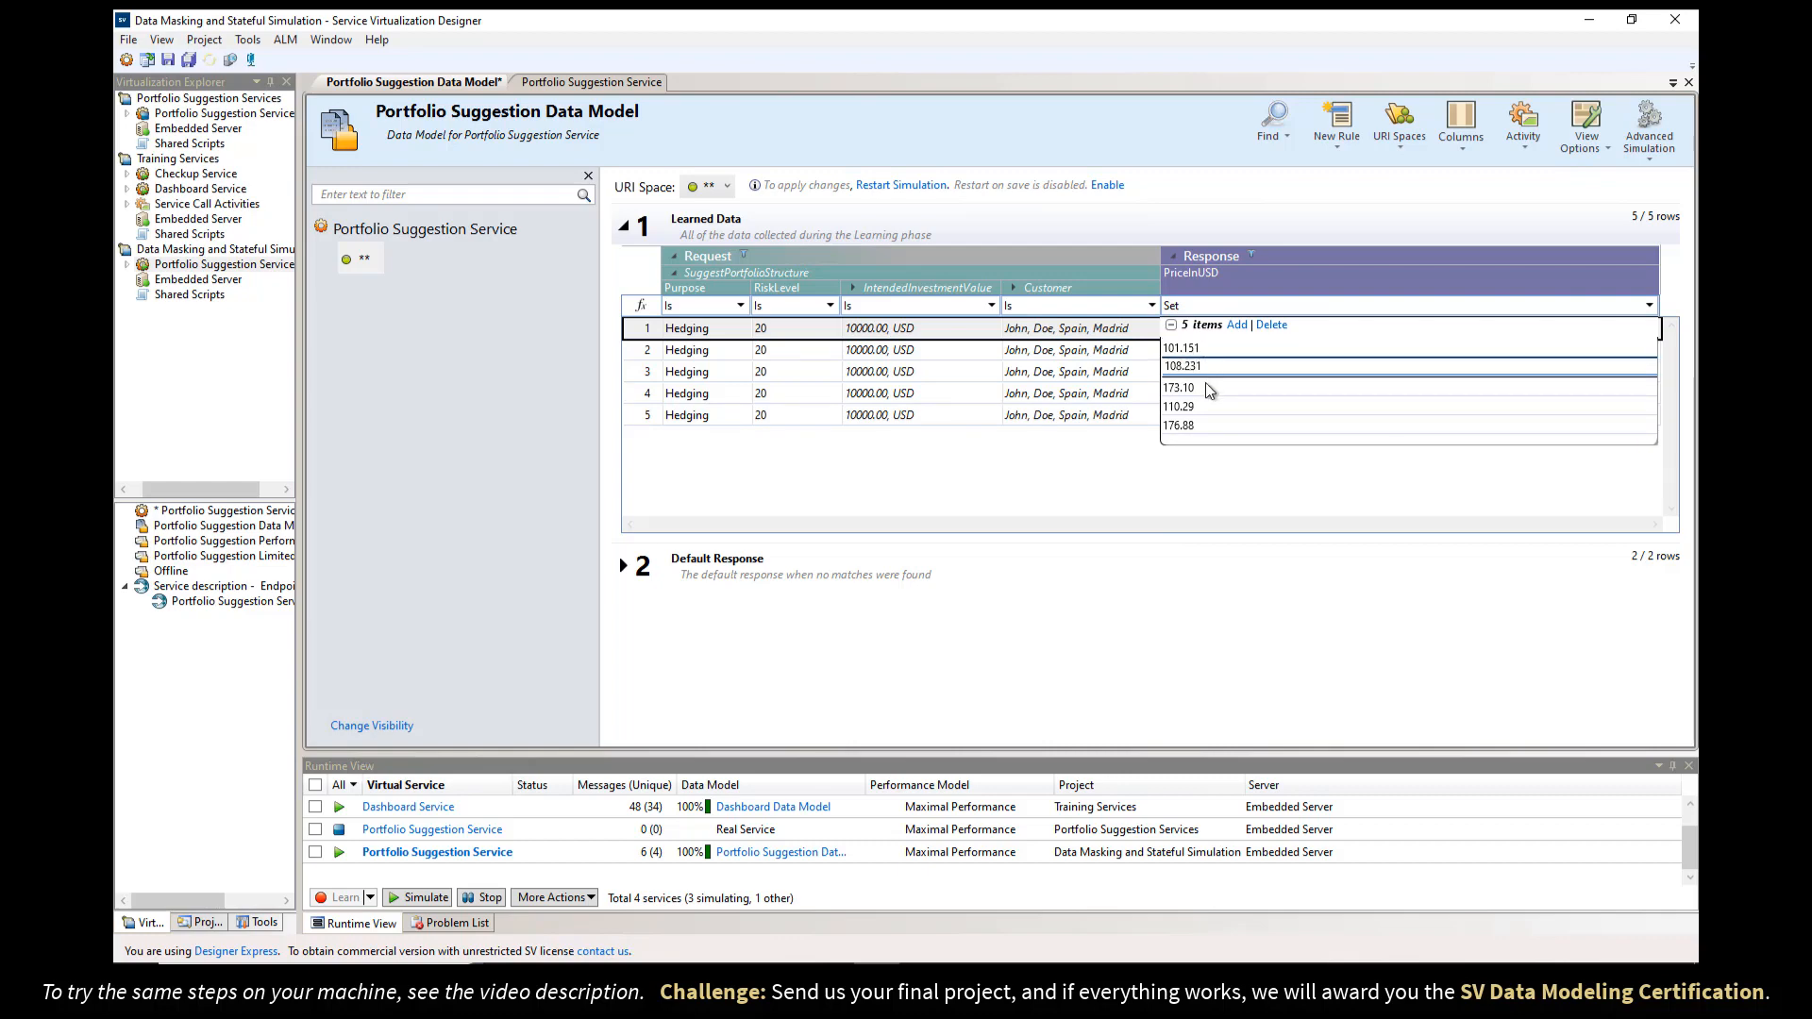
left_click(1205, 387)
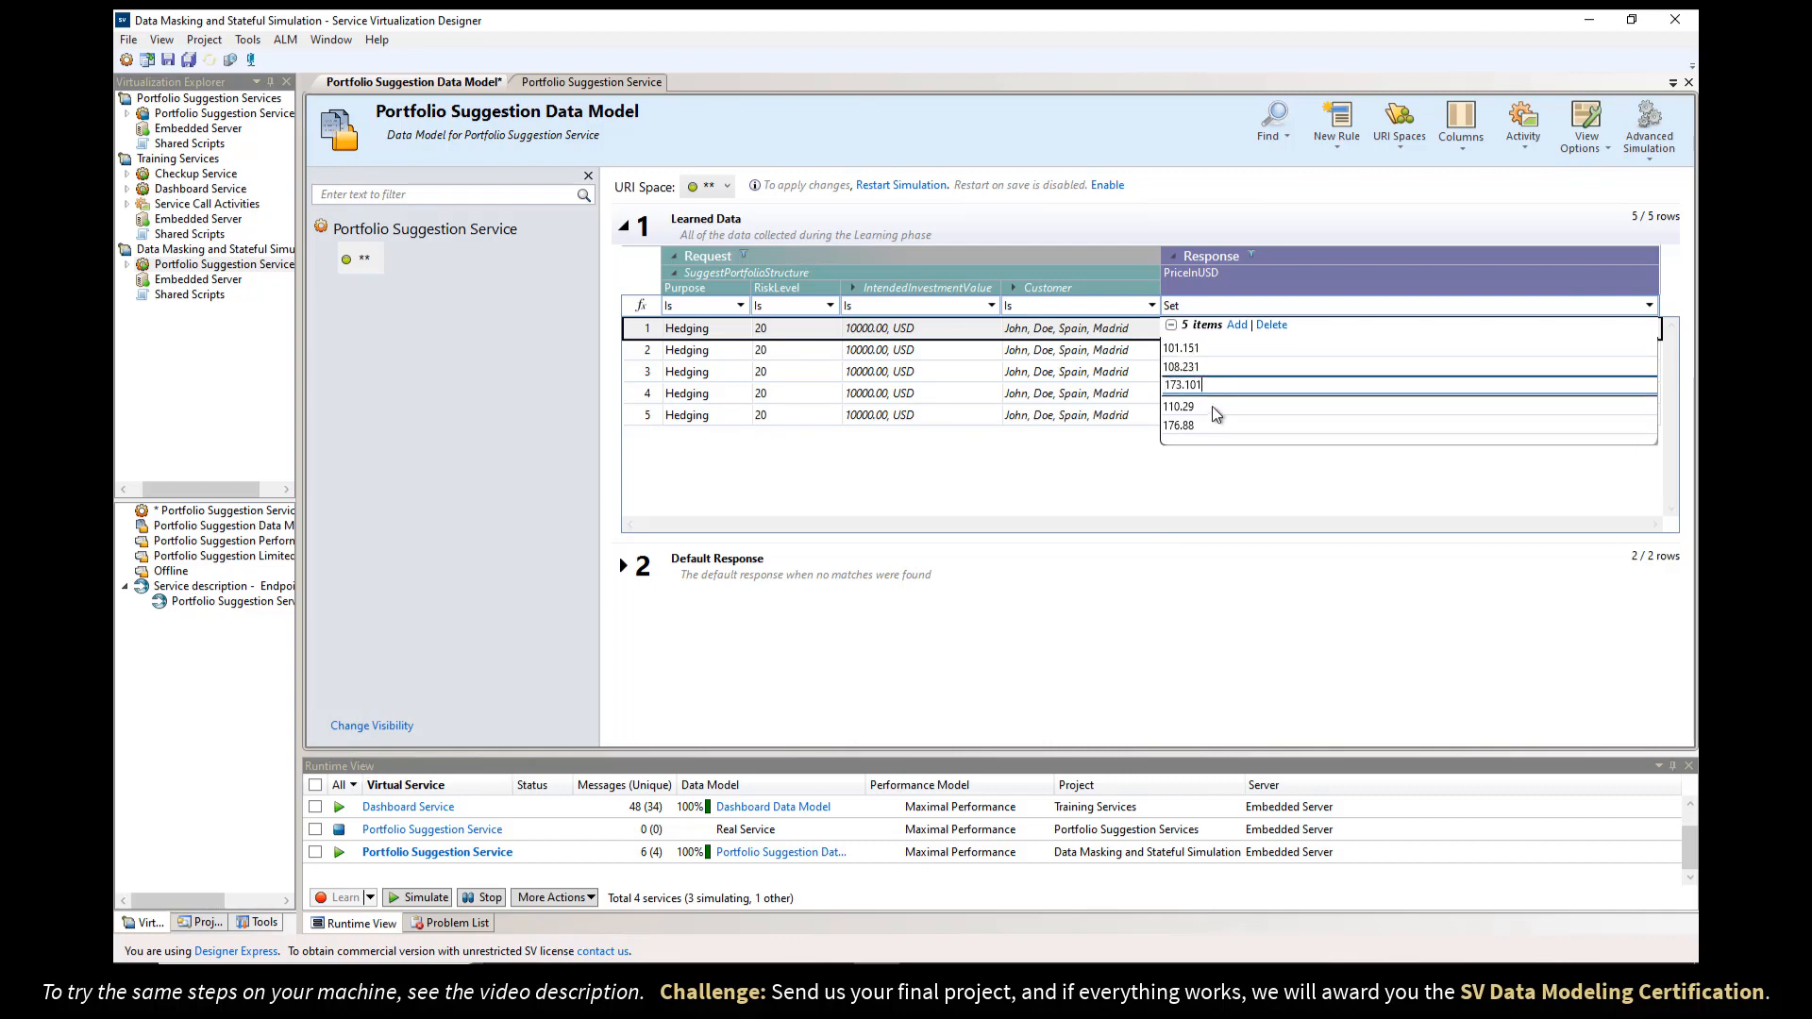
left_click(1210, 406)
left_click(1215, 425)
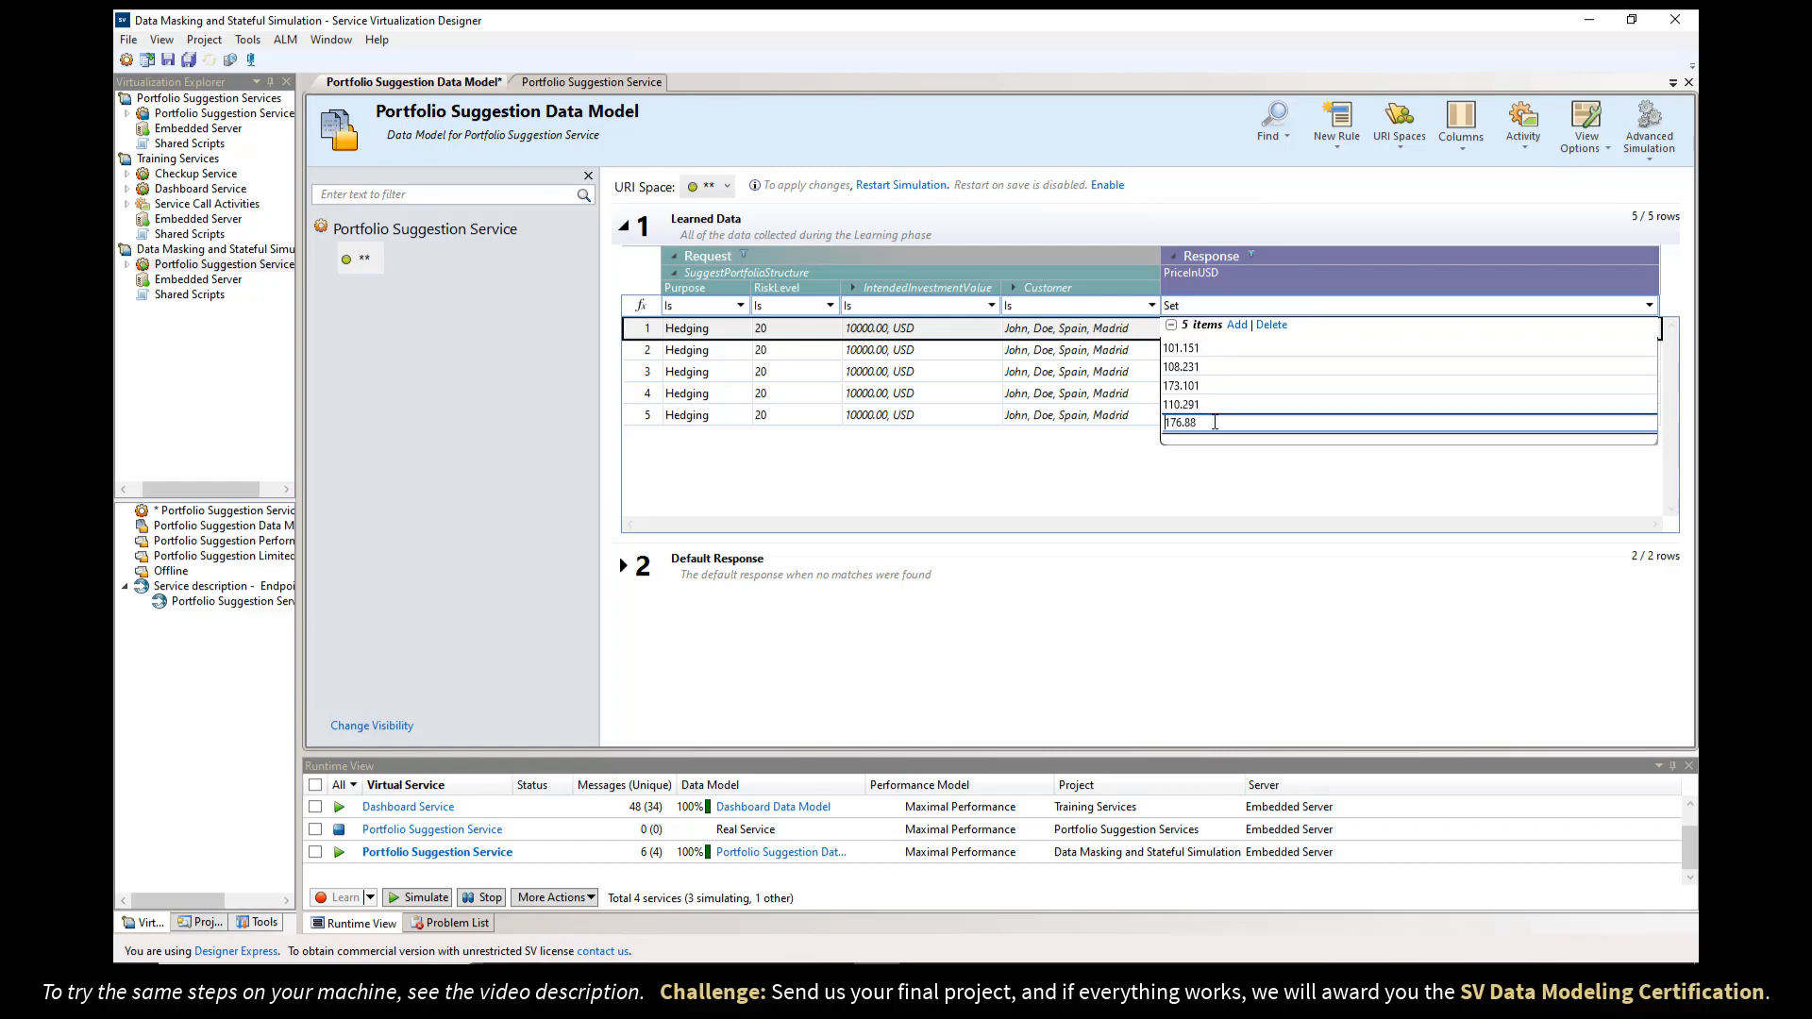
type("1")
left_click(1225, 406)
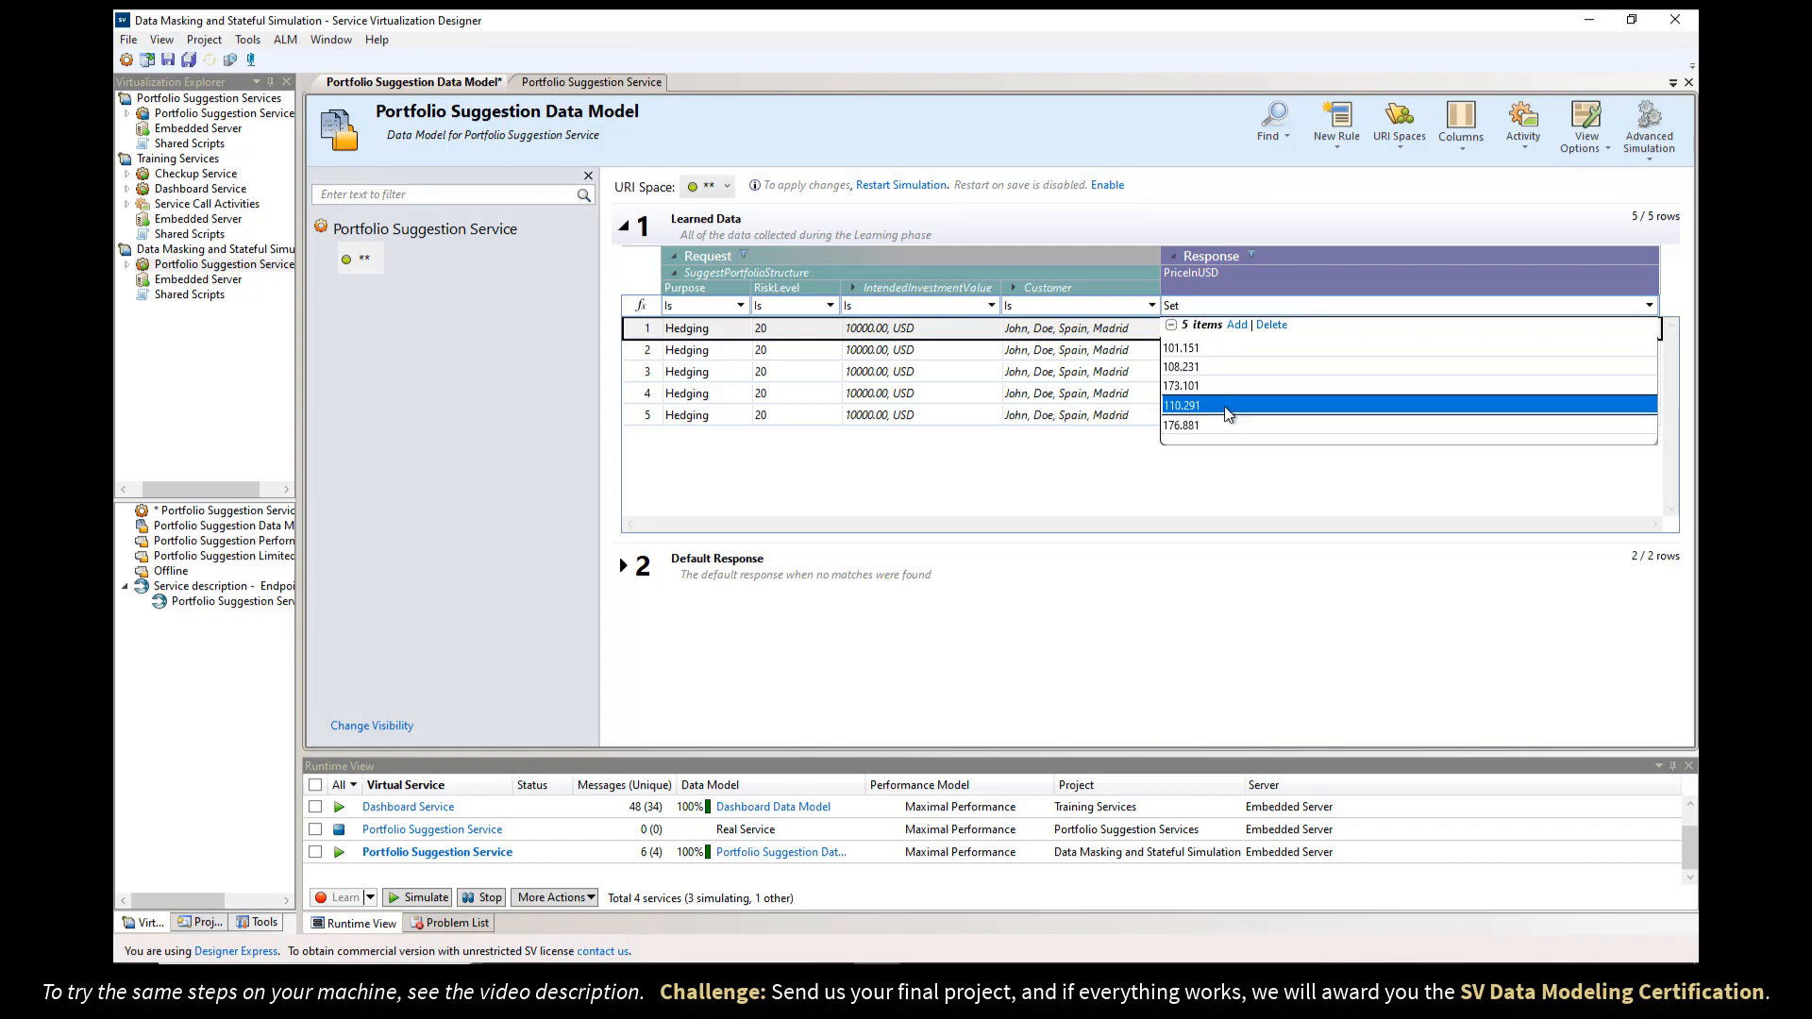
left_click(1171, 325)
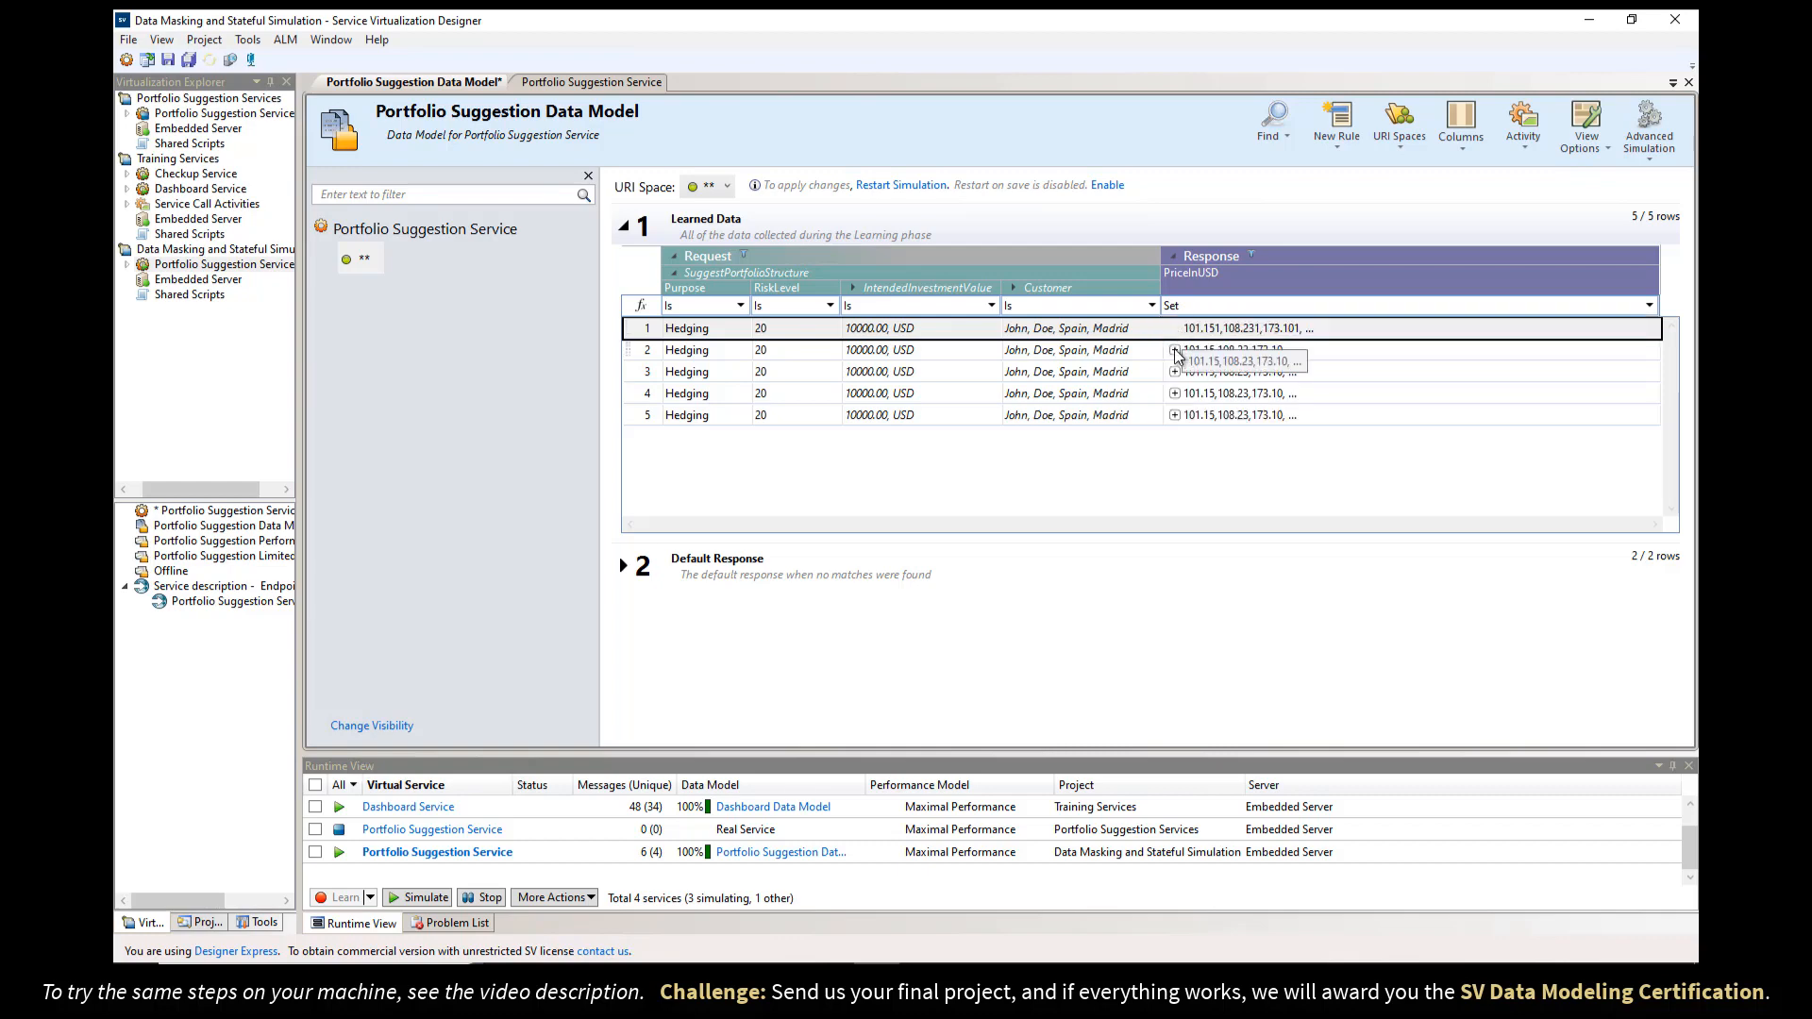
- Set the five PriceInUSD values of learned data row 2 to 101.152, 108.232, 173.102, 110.292 and 176.882
left_click(1204, 357)
left_click(1206, 370)
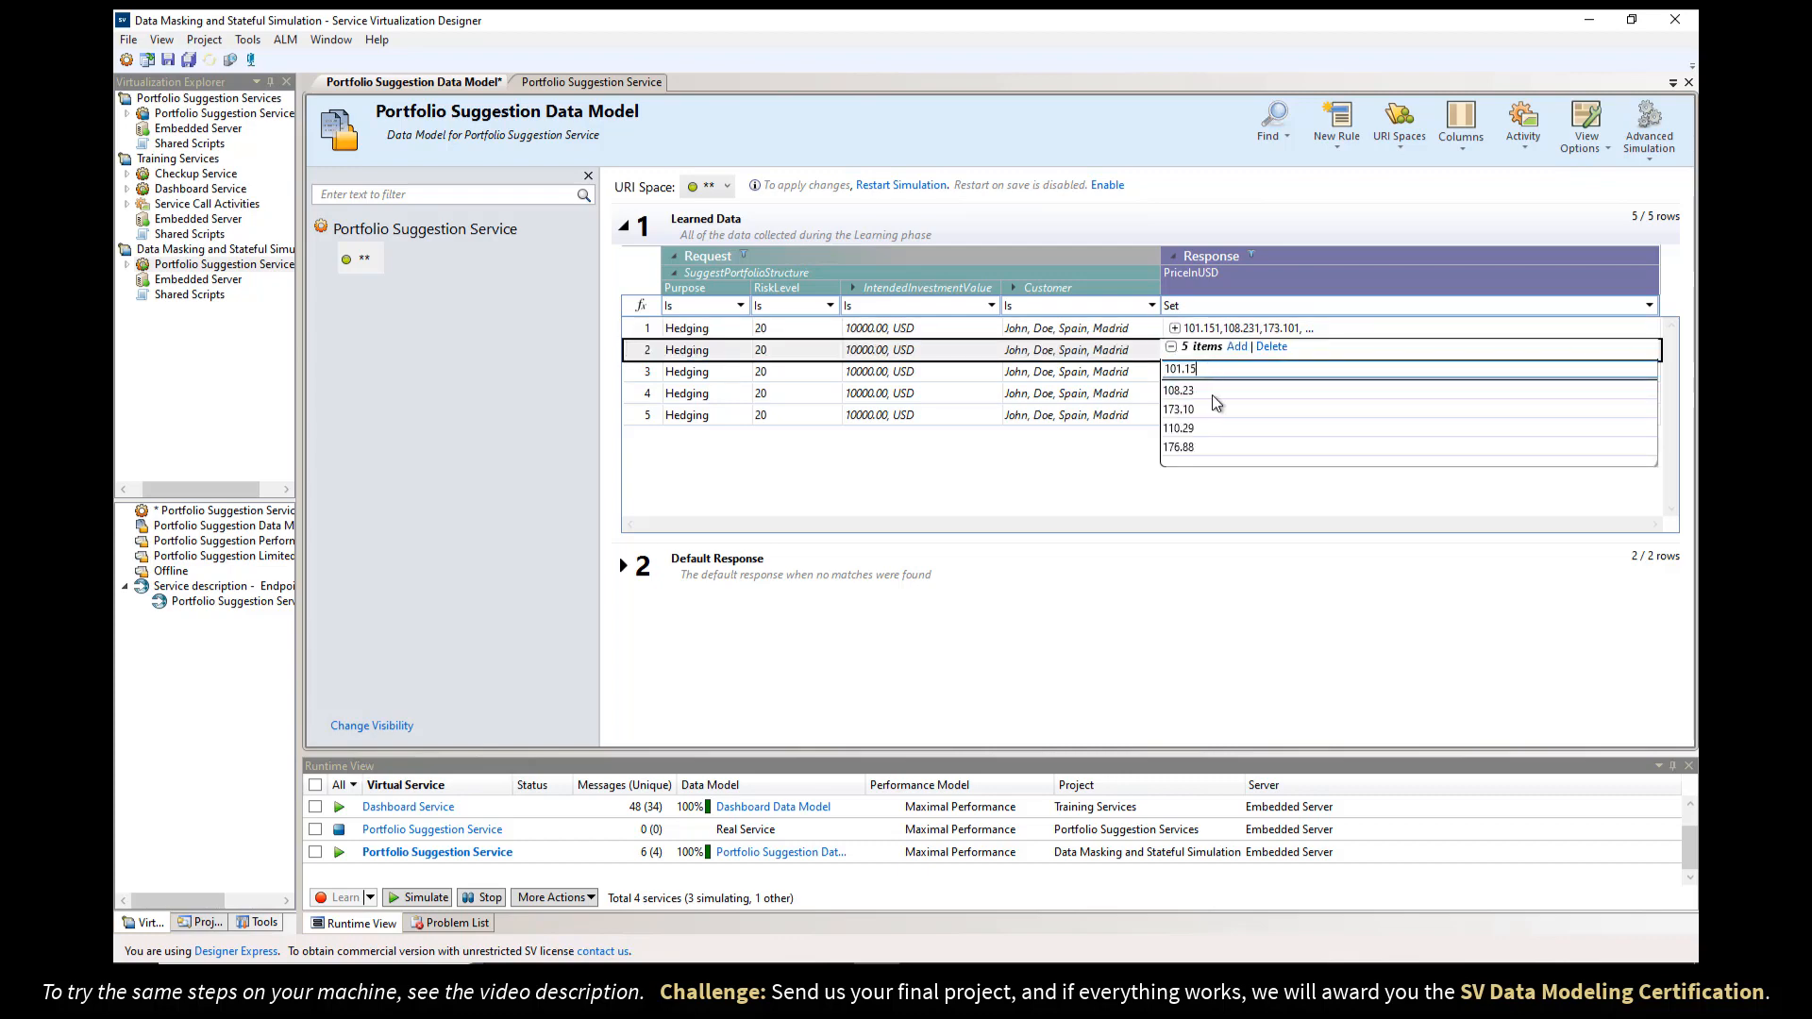
type("2")
left_click(1211, 393)
type("2")
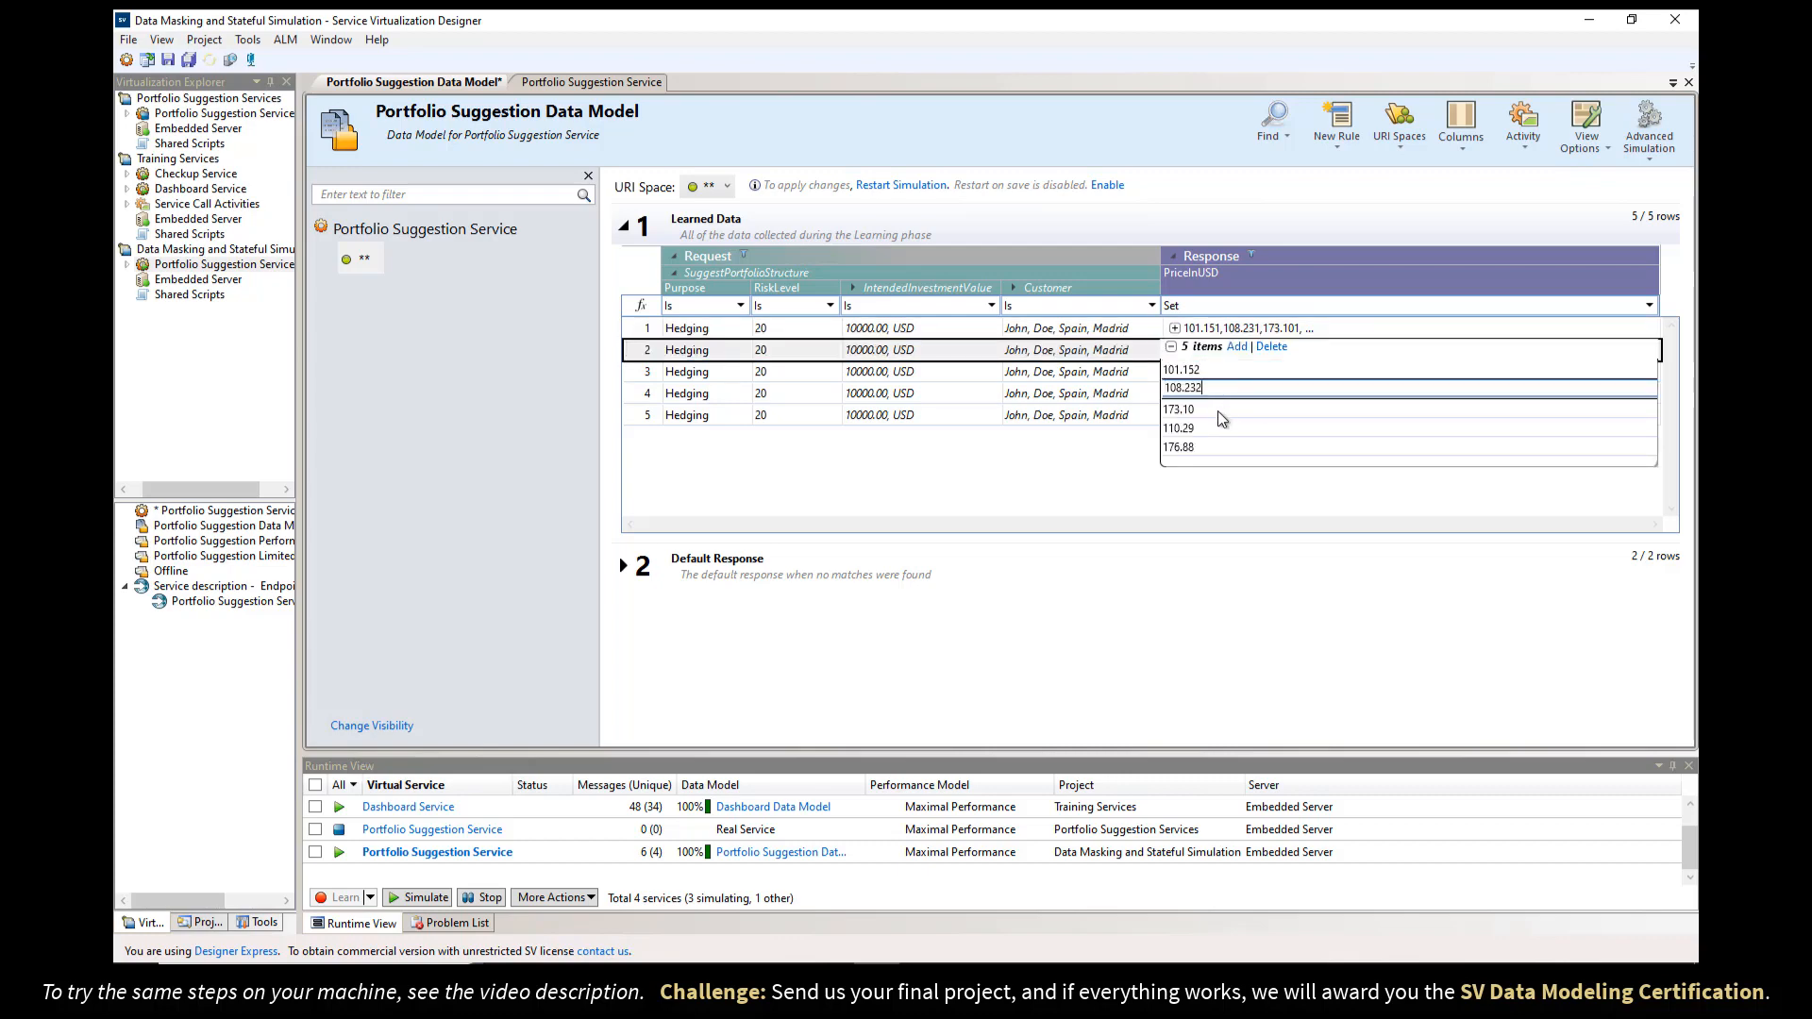
left_click(1217, 410)
type("2")
left_click(1216, 426)
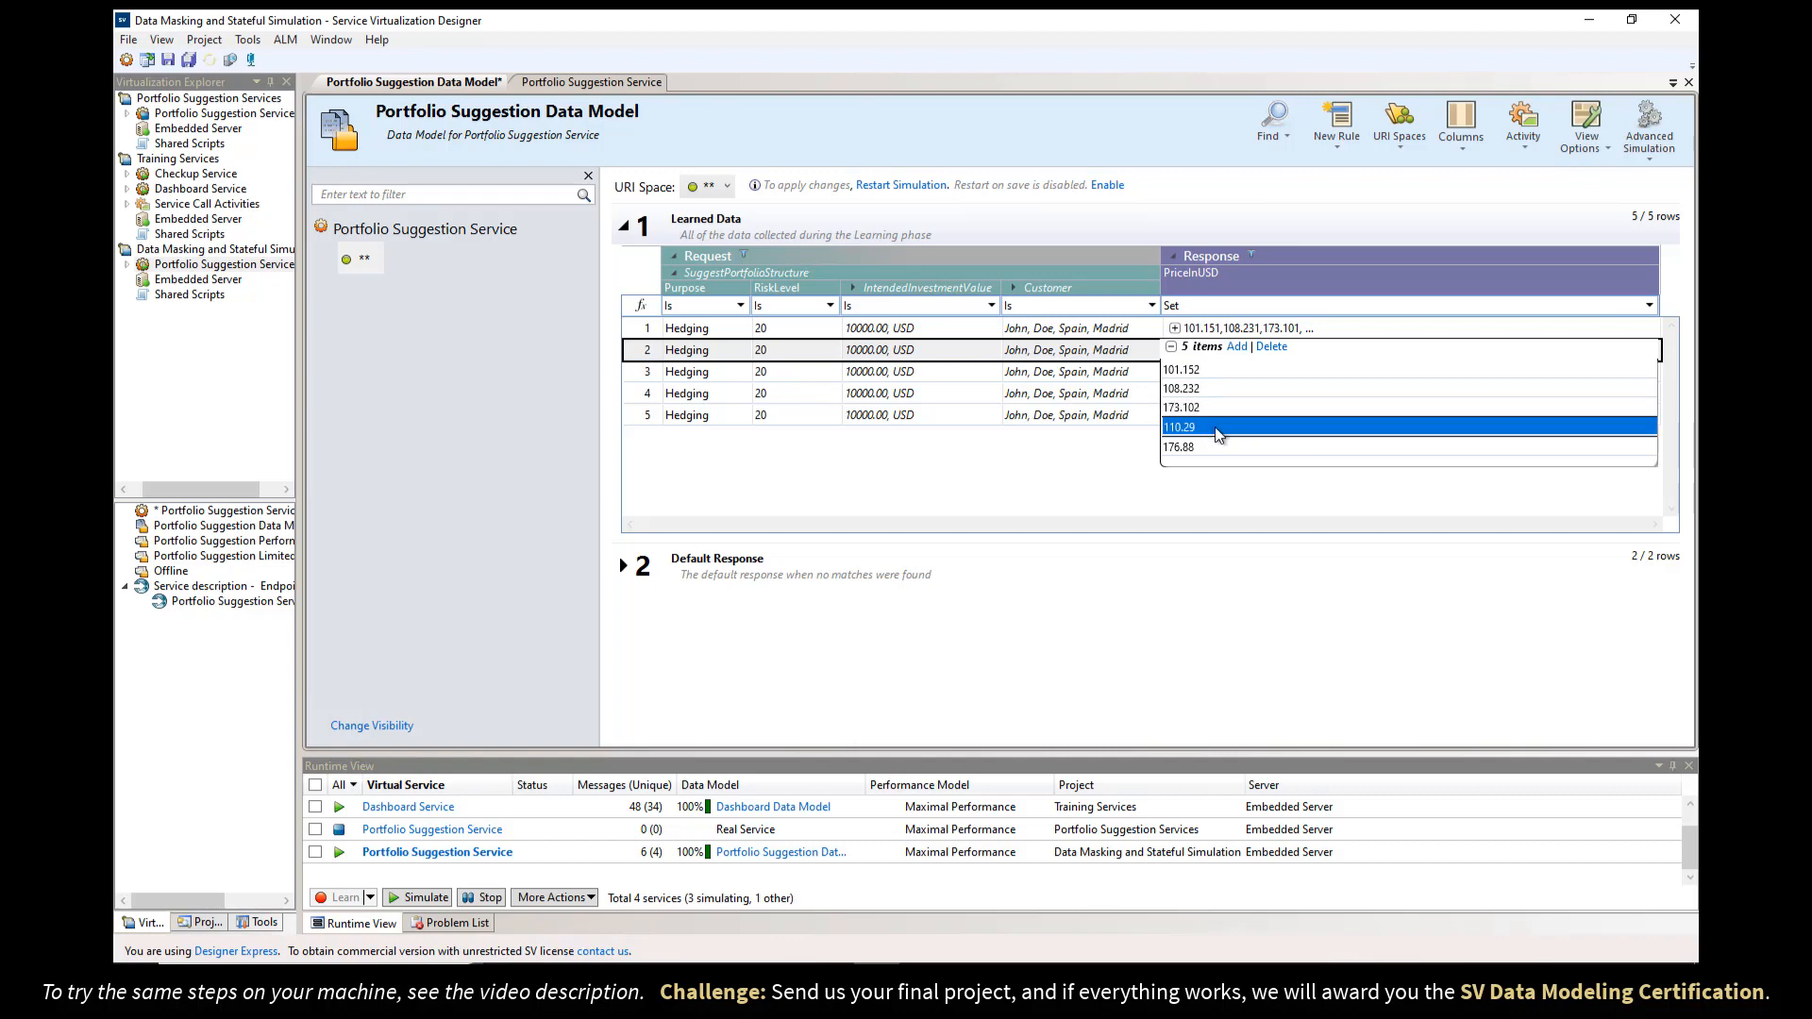
type("2")
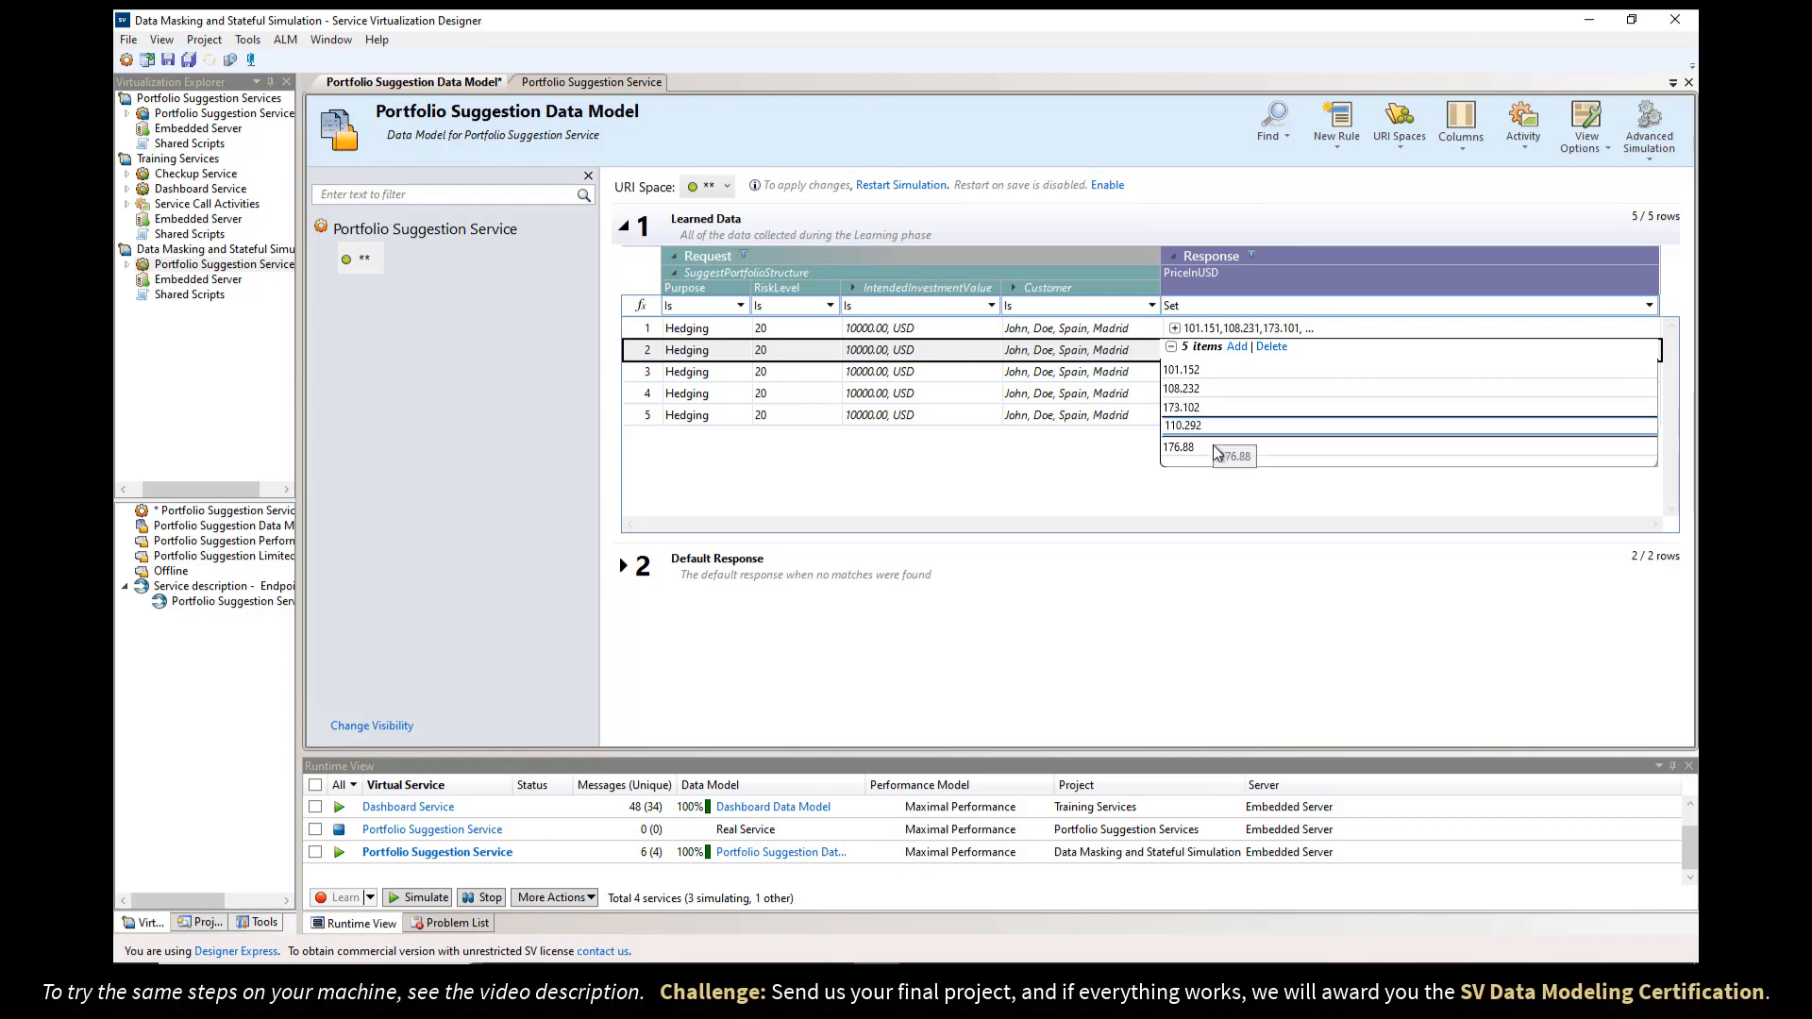
left_click(1214, 445)
type("2")
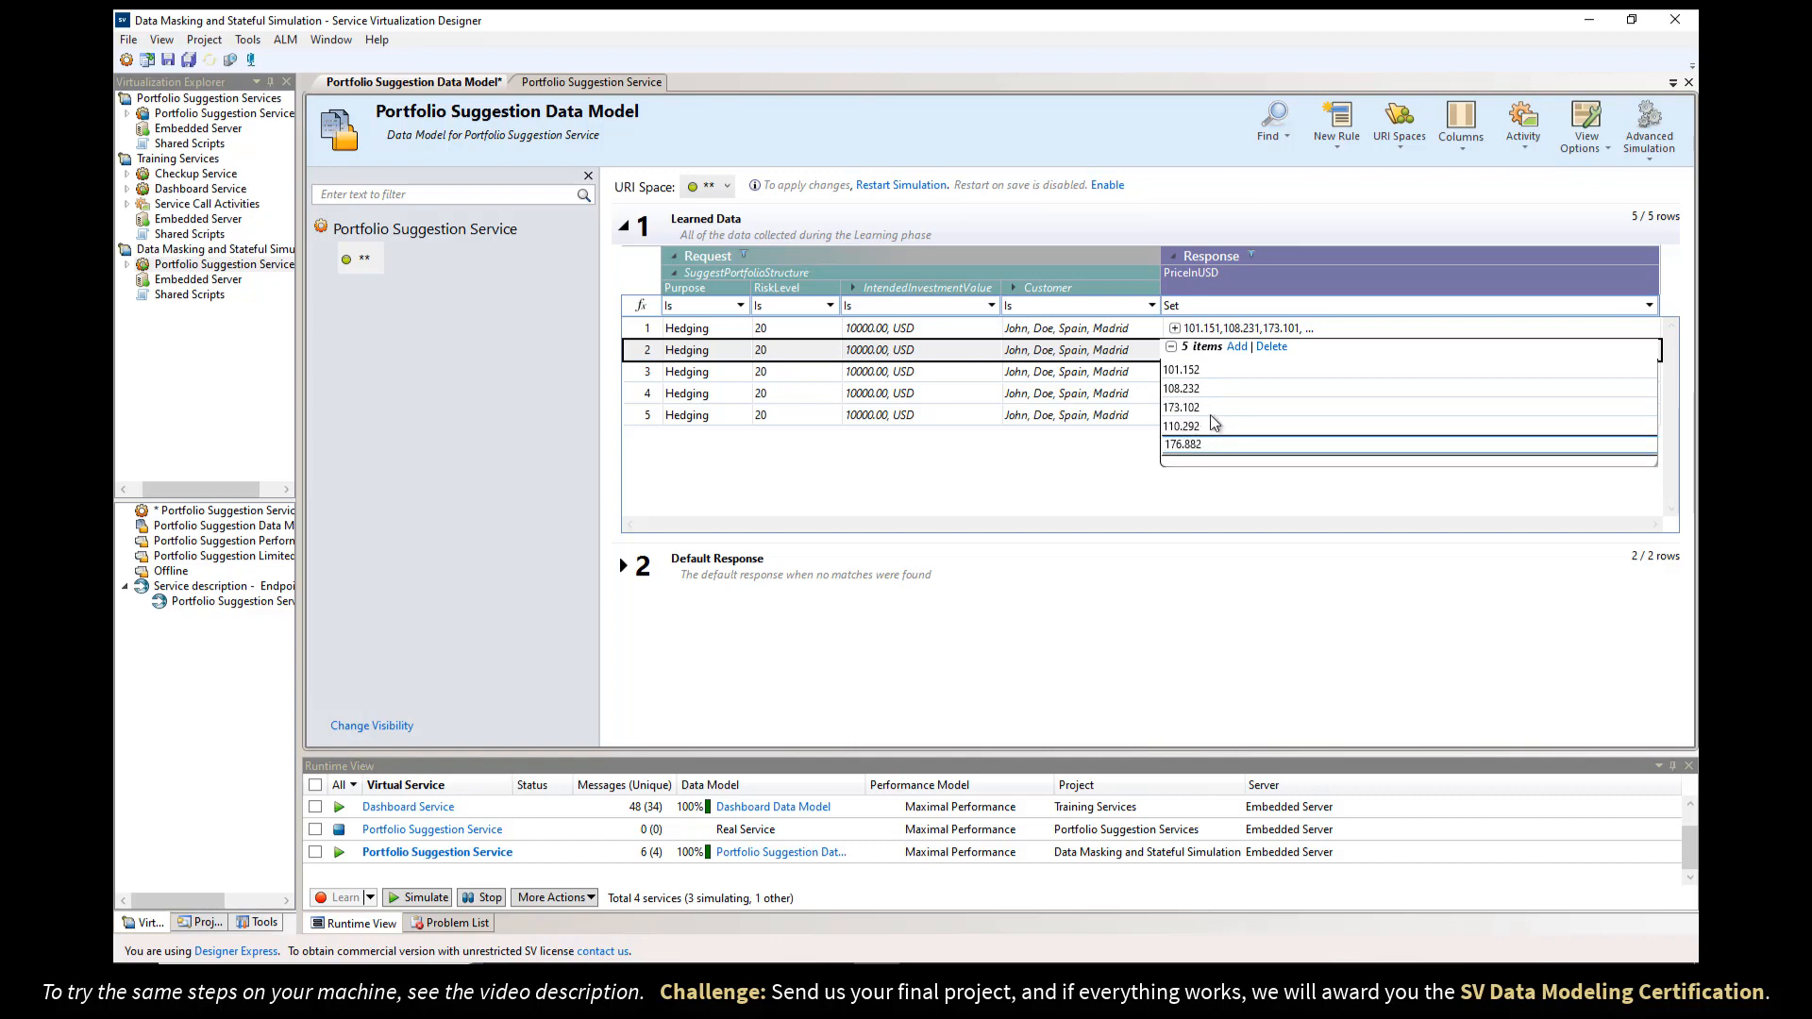
left_click(1171, 346)
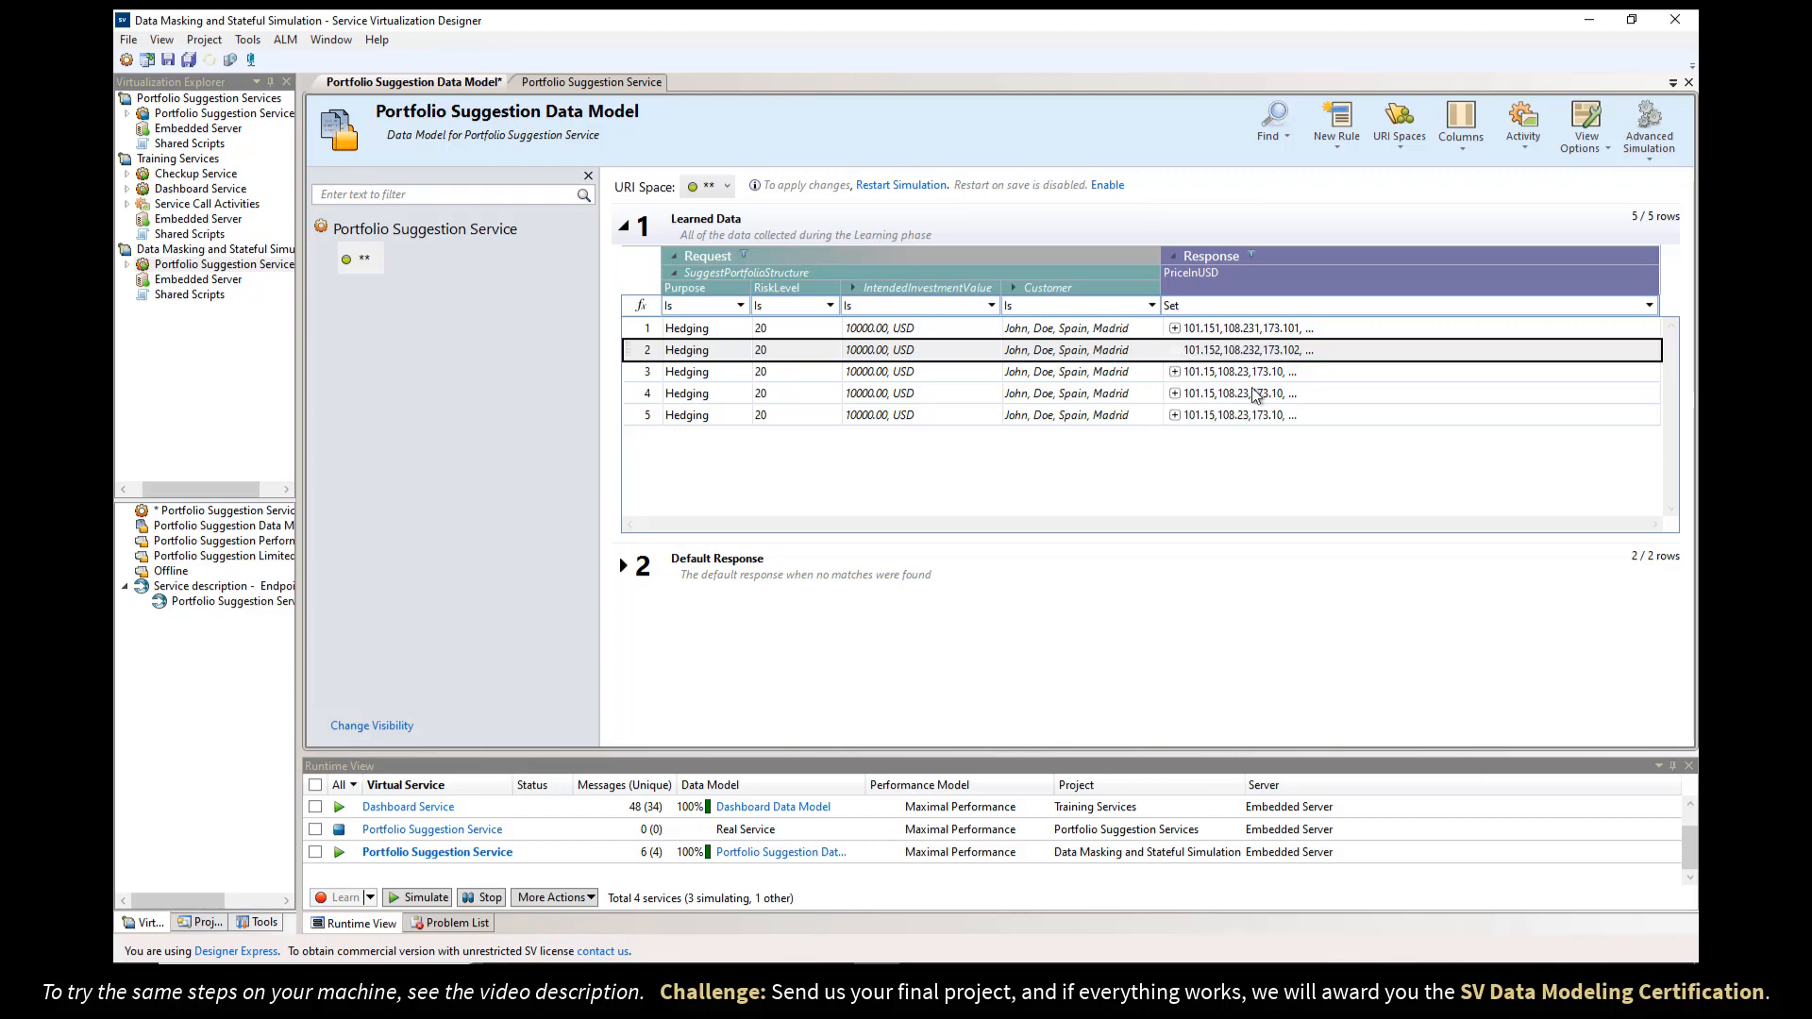
- Set the five PriceInUSD values of learned data row 3 to 101.153, 108.233, 173.103, 110.293 and 176.883
left_click(1175, 372)
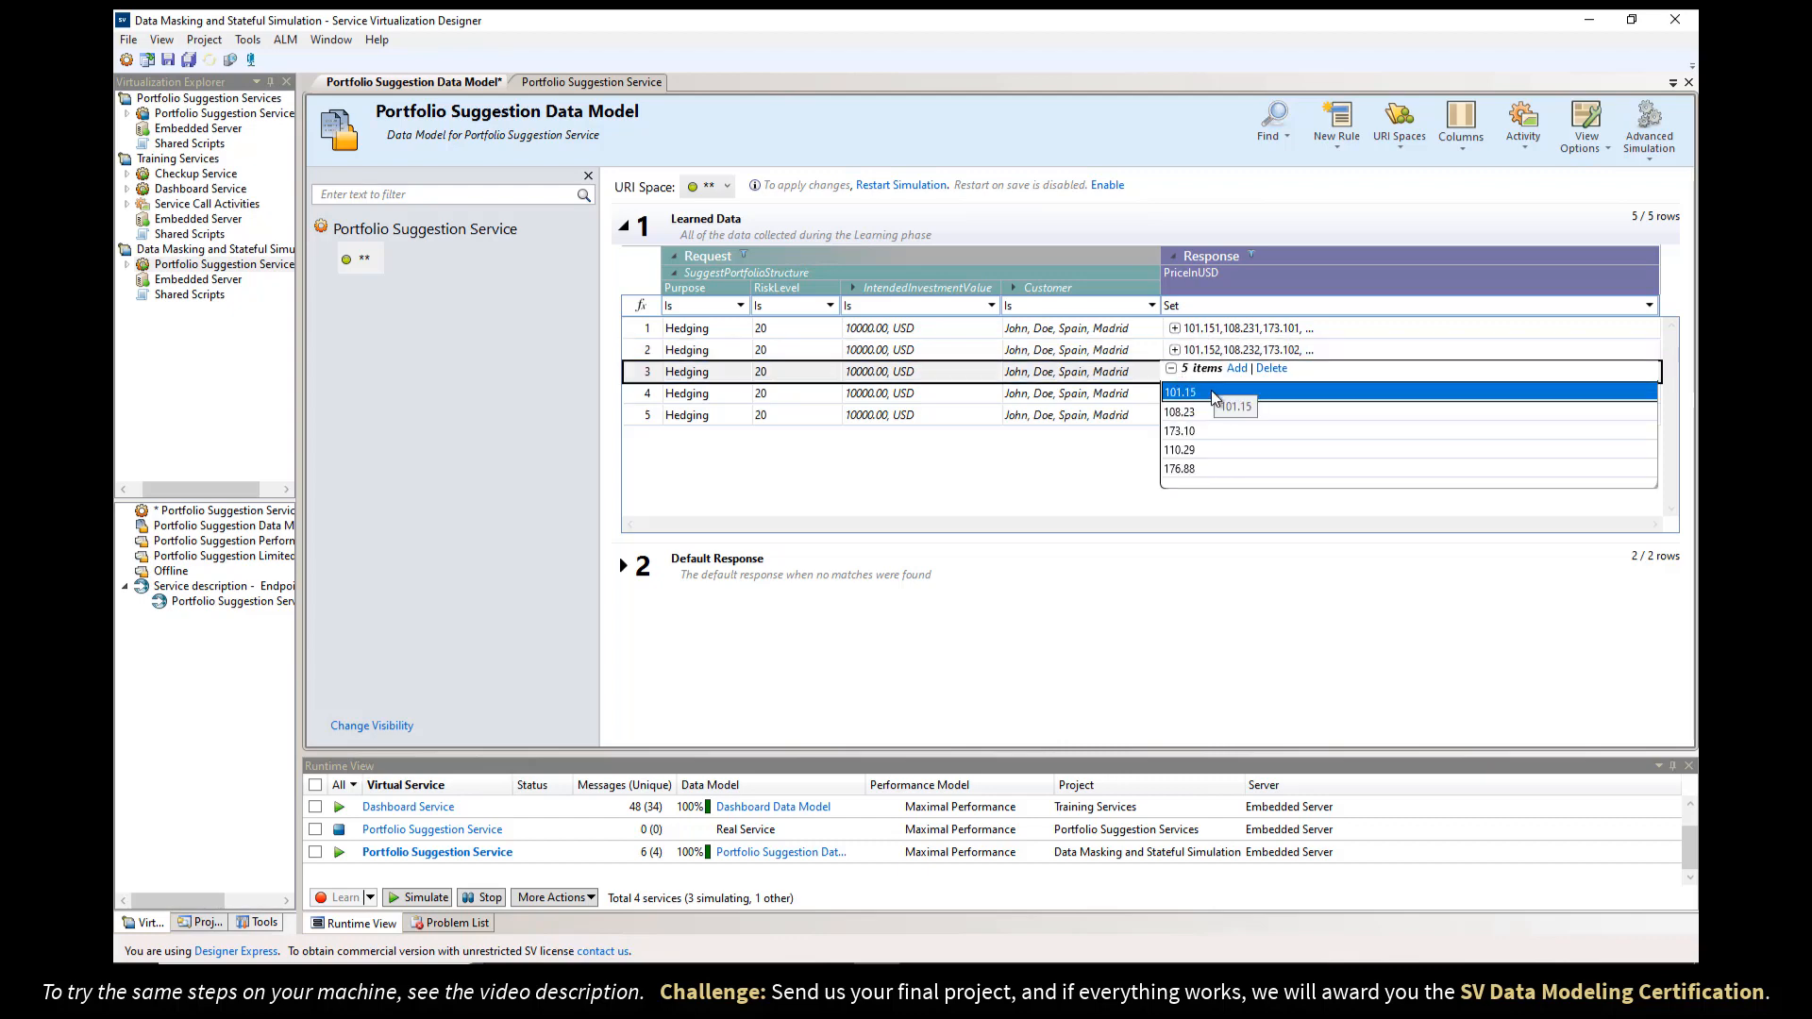
left_click(1212, 390)
type("3")
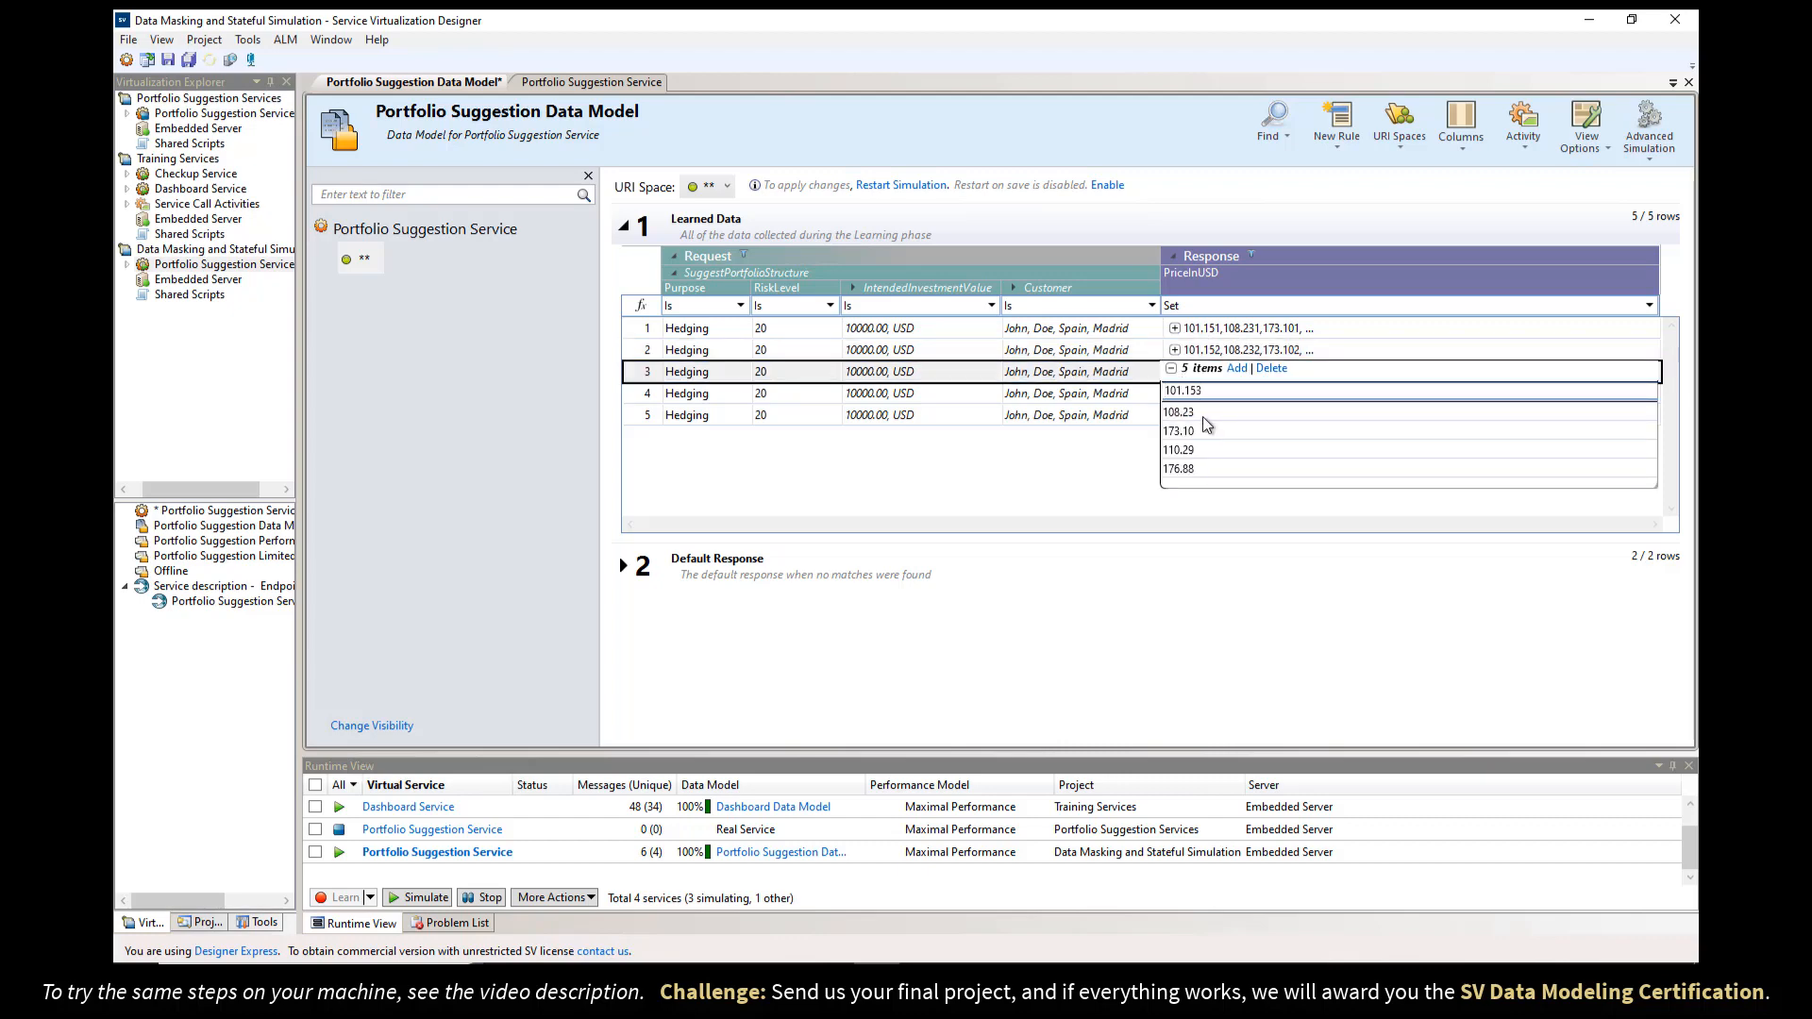
left_click(1203, 412)
type("3")
left_click(1205, 431)
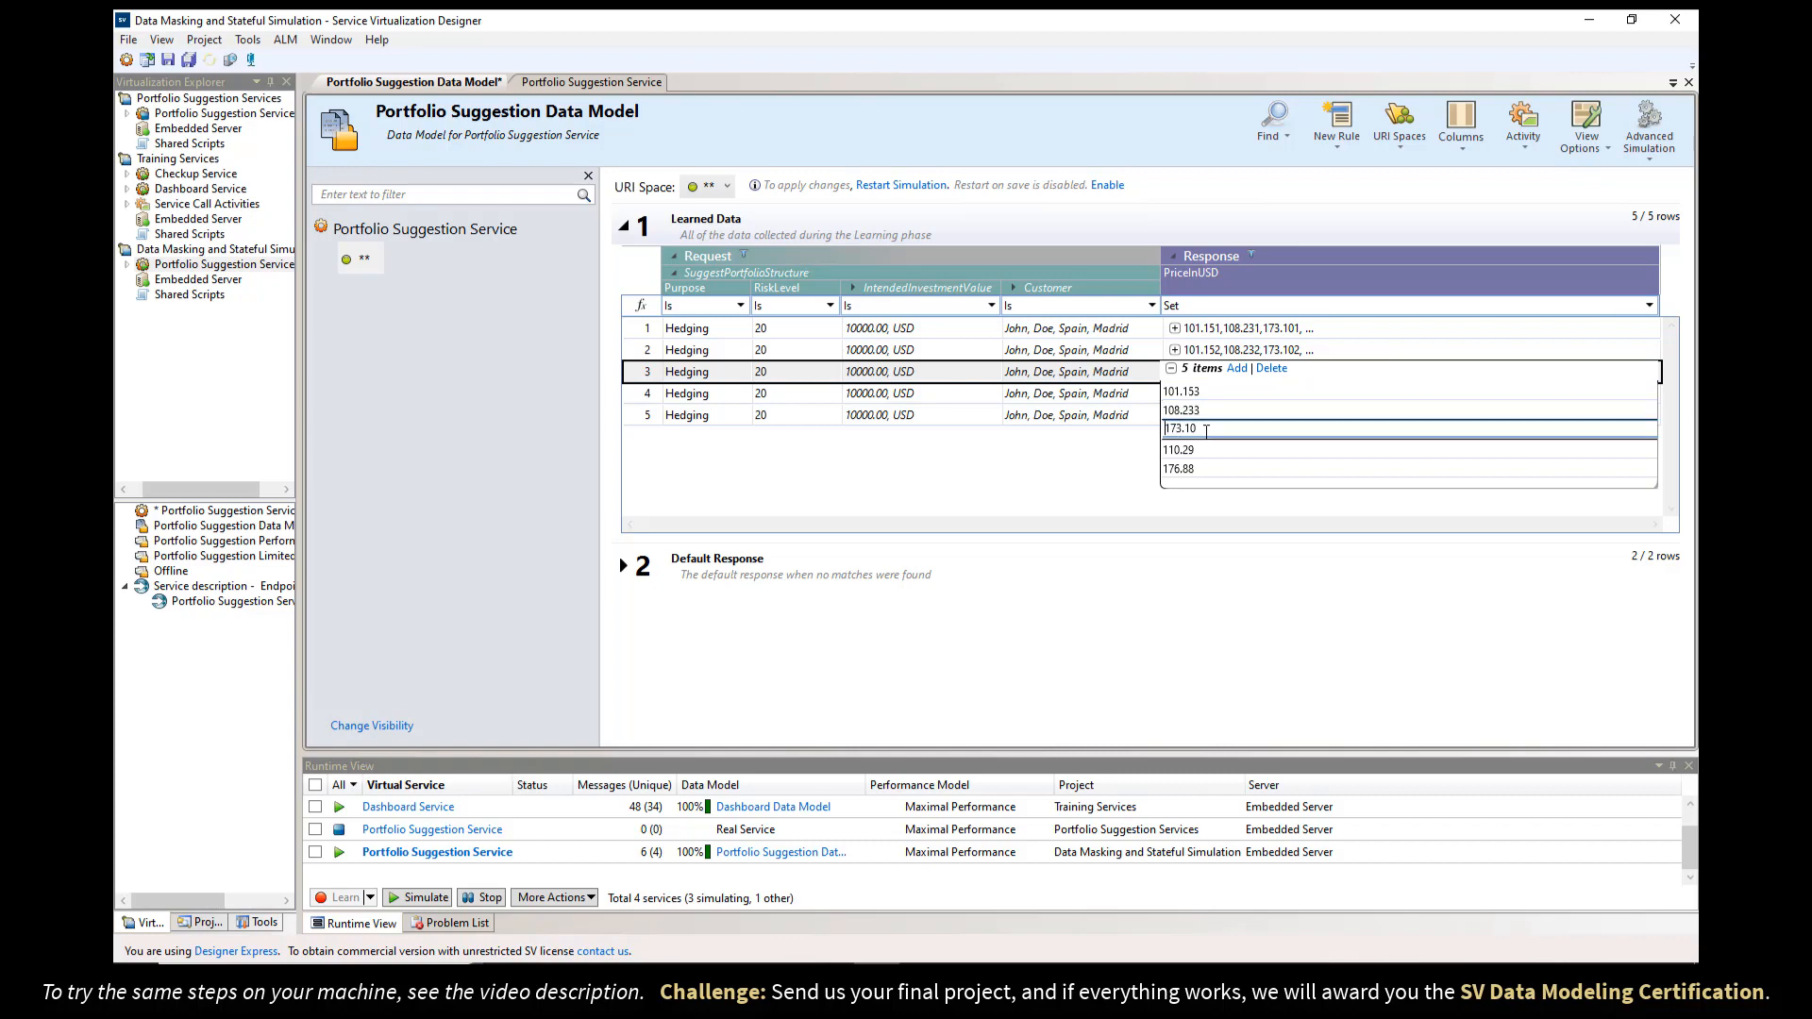
type("3")
left_click(1204, 452)
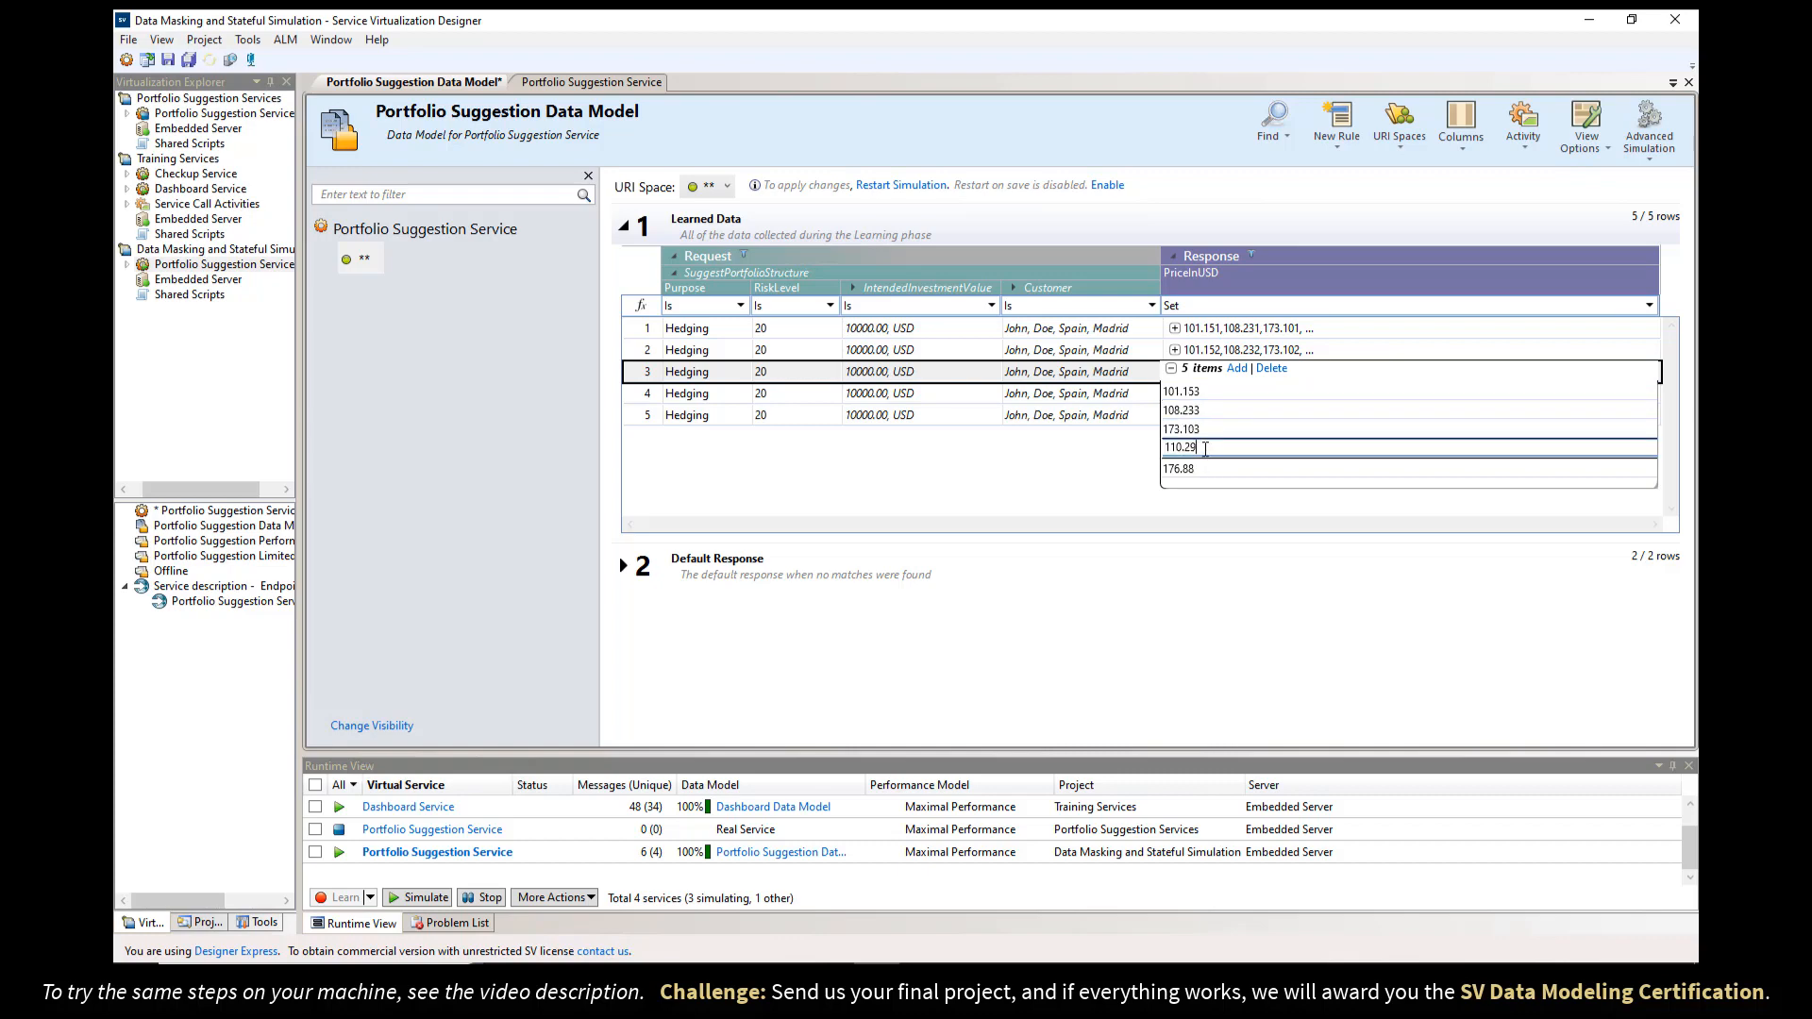
type("3")
left_click(1204, 468)
type("3")
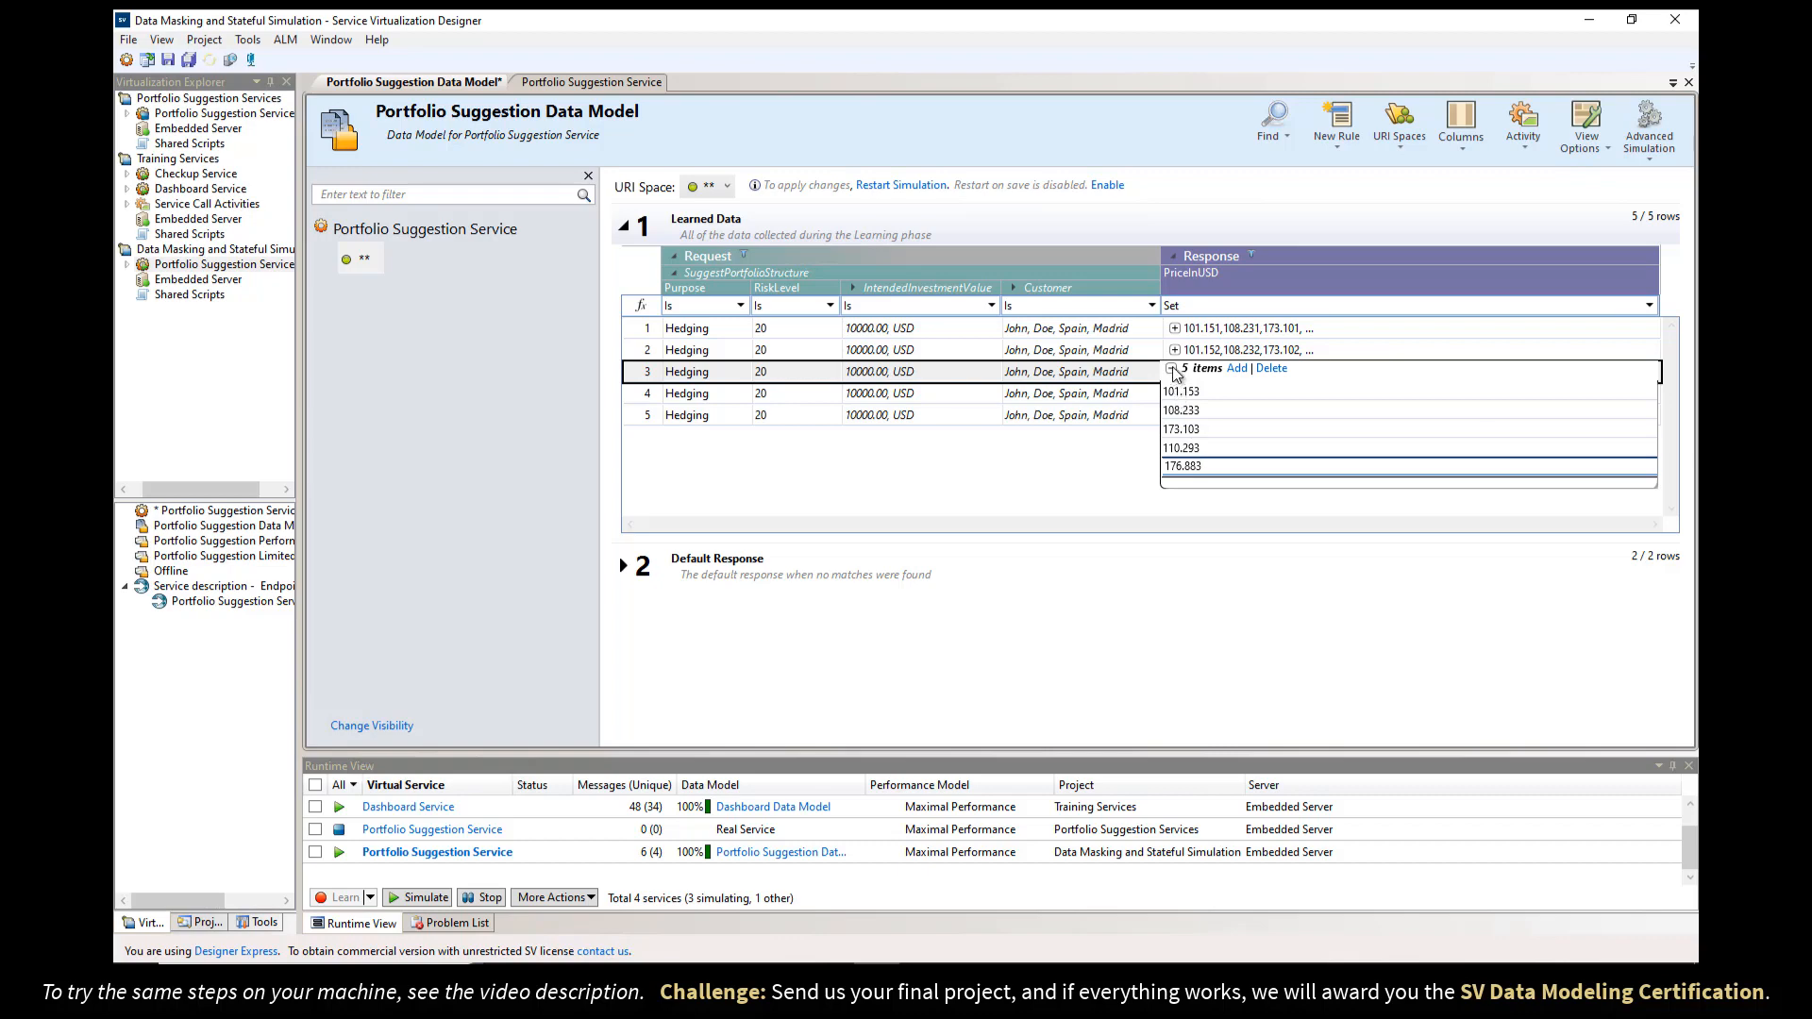
left_click(1172, 369)
- Set the five PriceInUSD values of learned data row 4 to 101.154, 108.234, 173.104, 110.294 and 176.884
left_click(1174, 393)
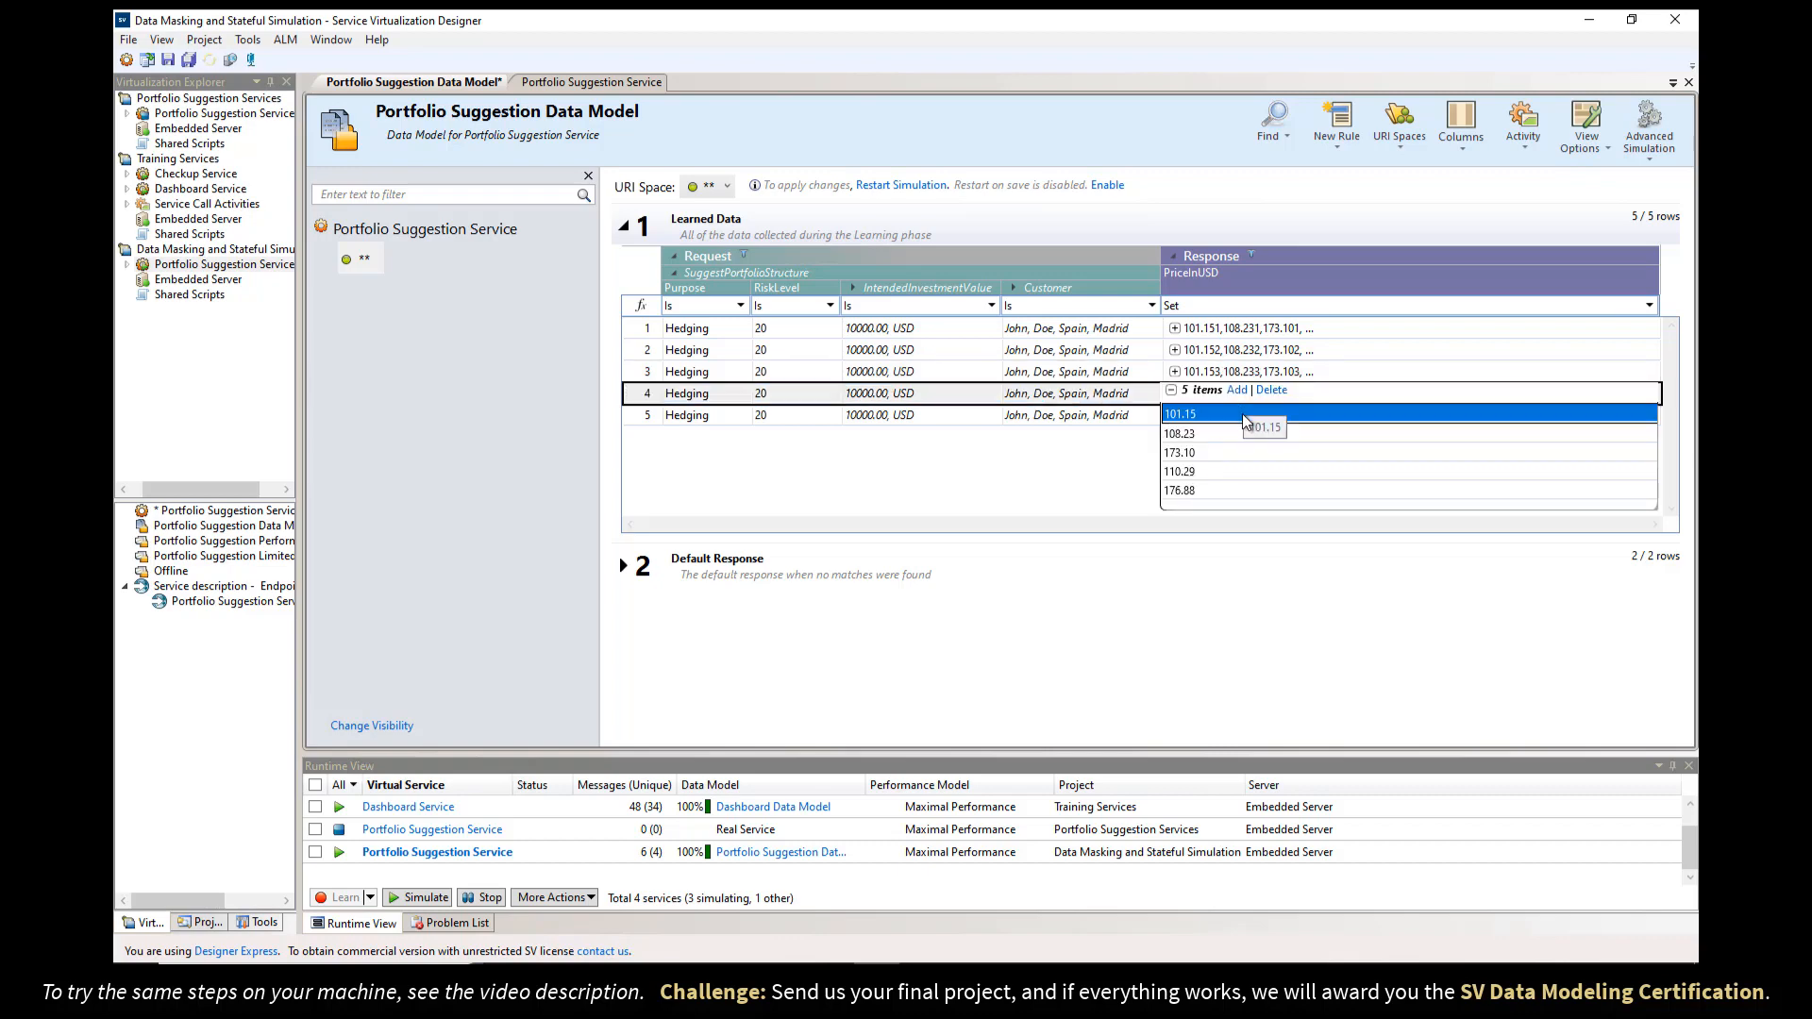
left_click(1242, 413)
type("4")
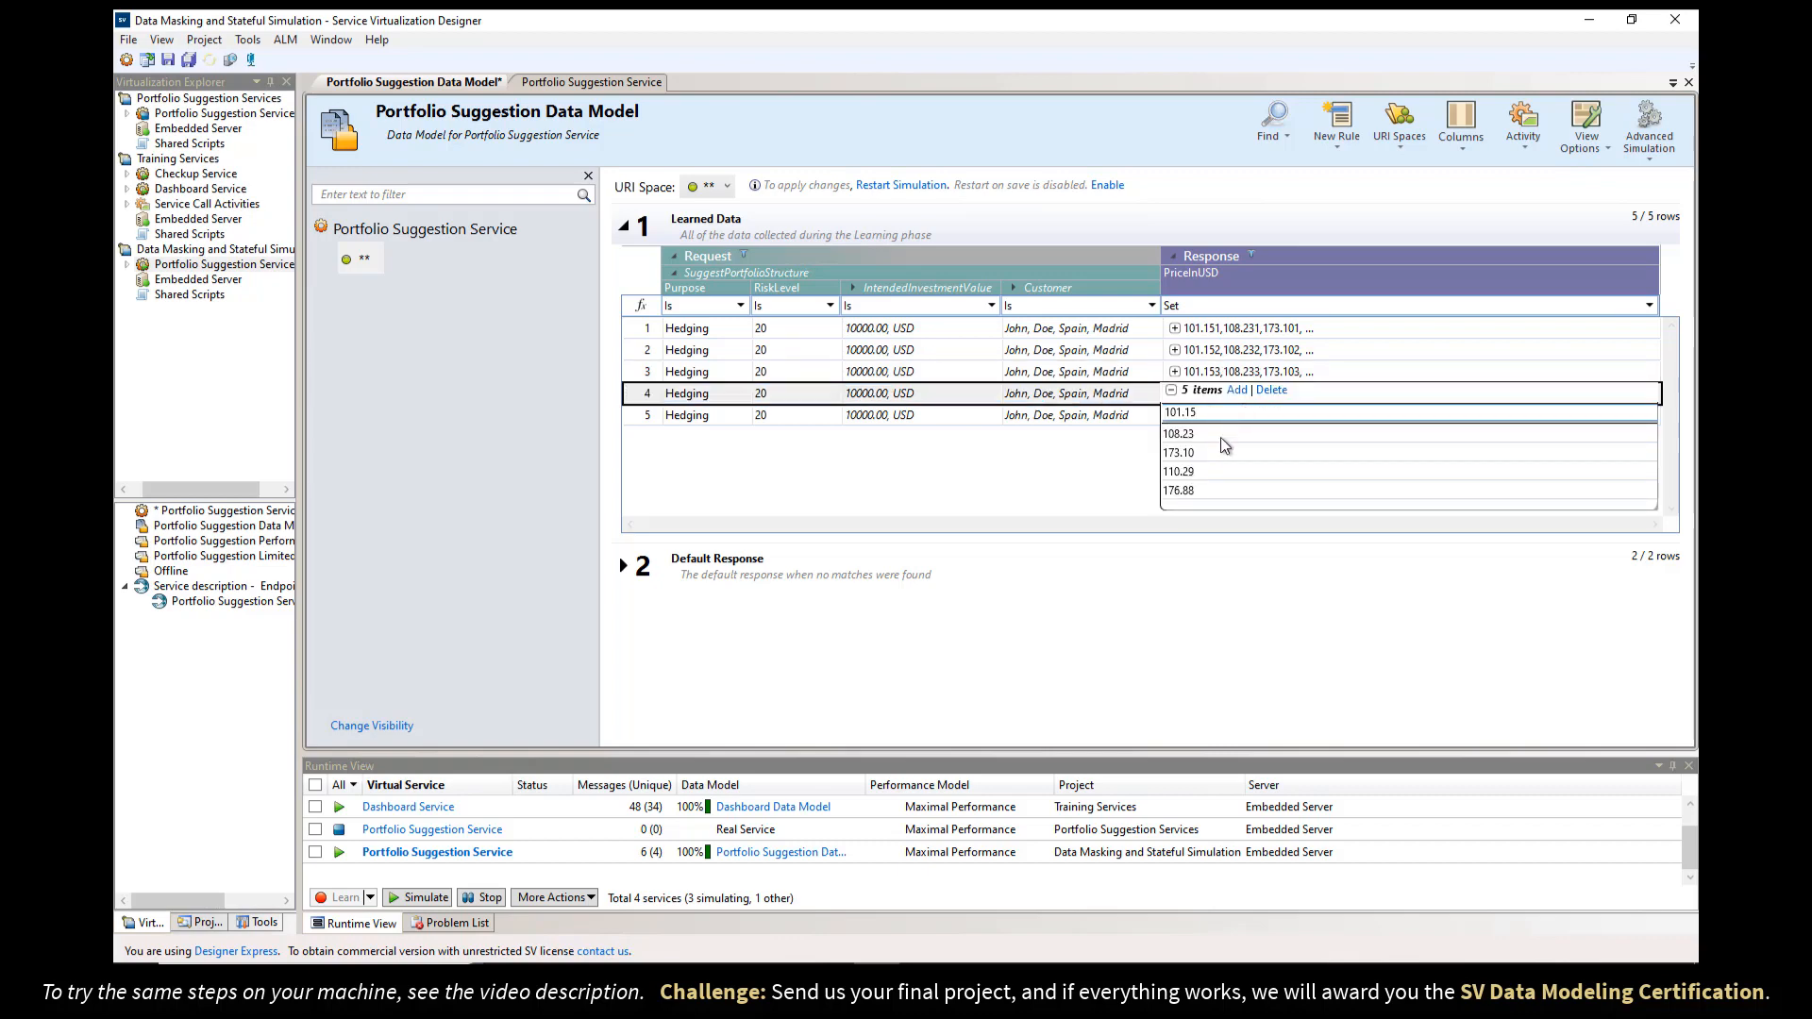
left_click(1220, 436)
type("4")
left_click(1222, 453)
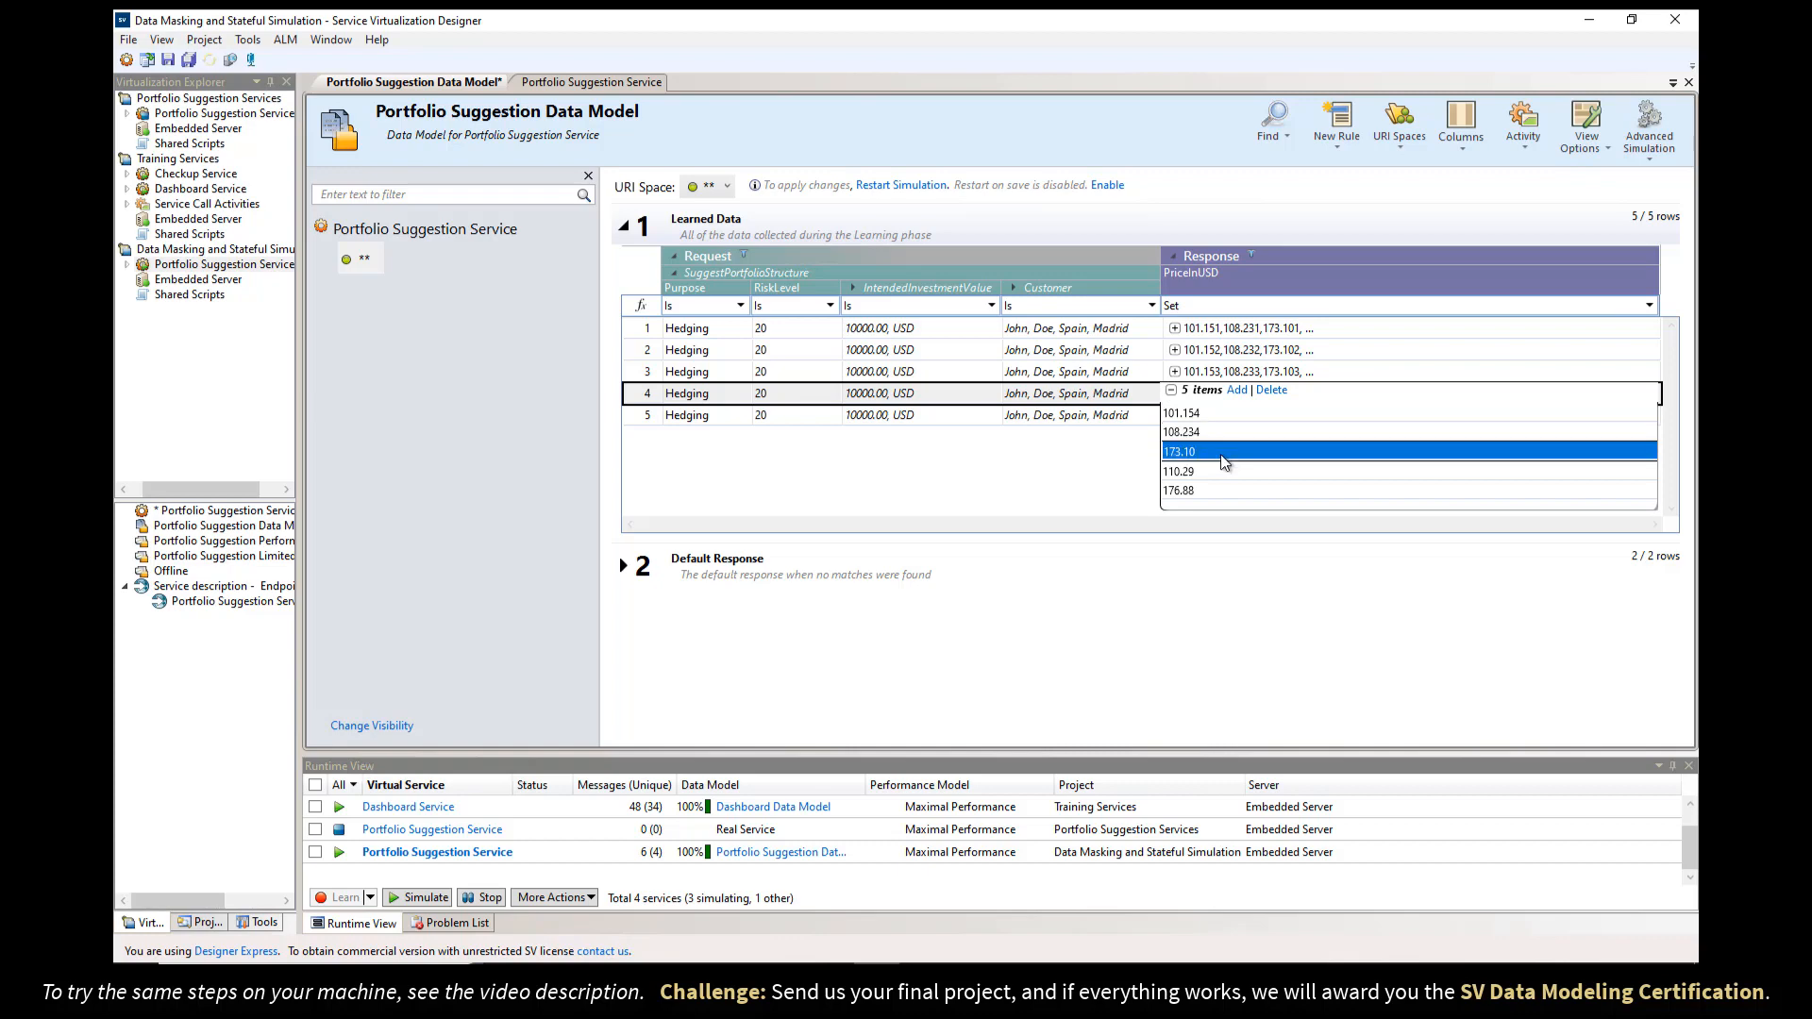
type("4")
left_click(1216, 472)
left_click(1216, 475)
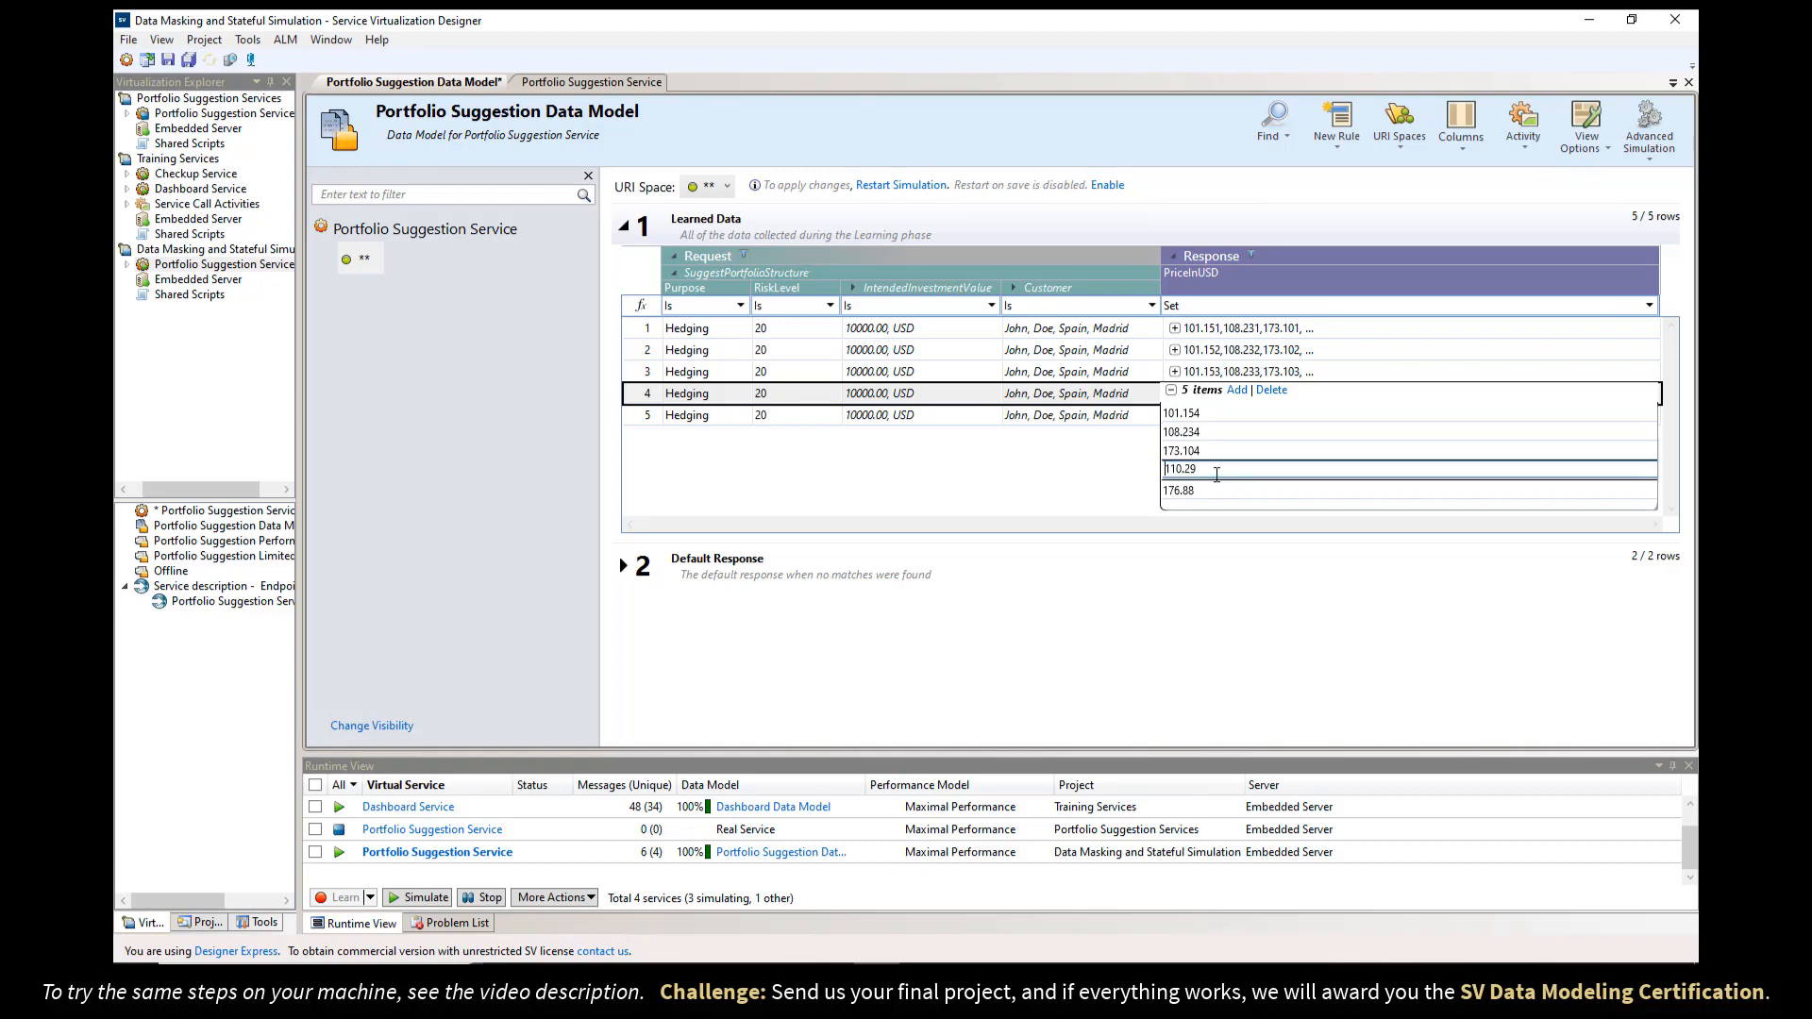
type("4")
left_click(1216, 488)
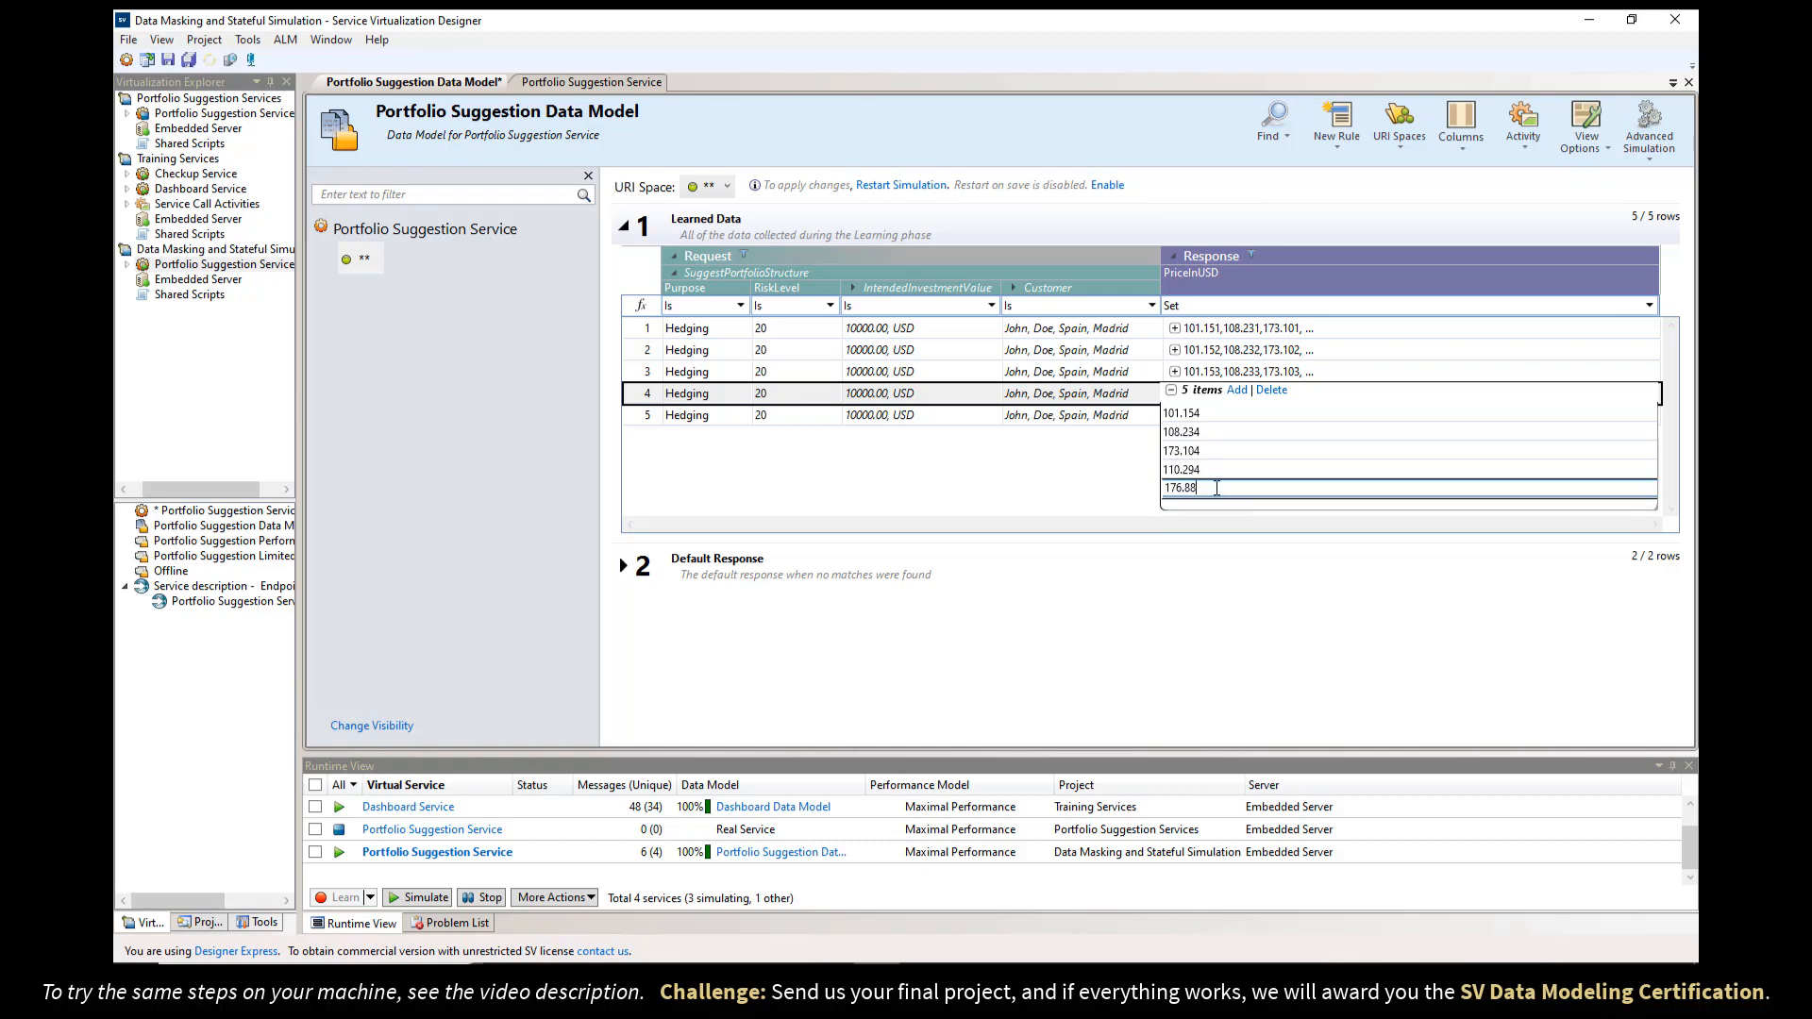
type("4")
left_click(1172, 391)
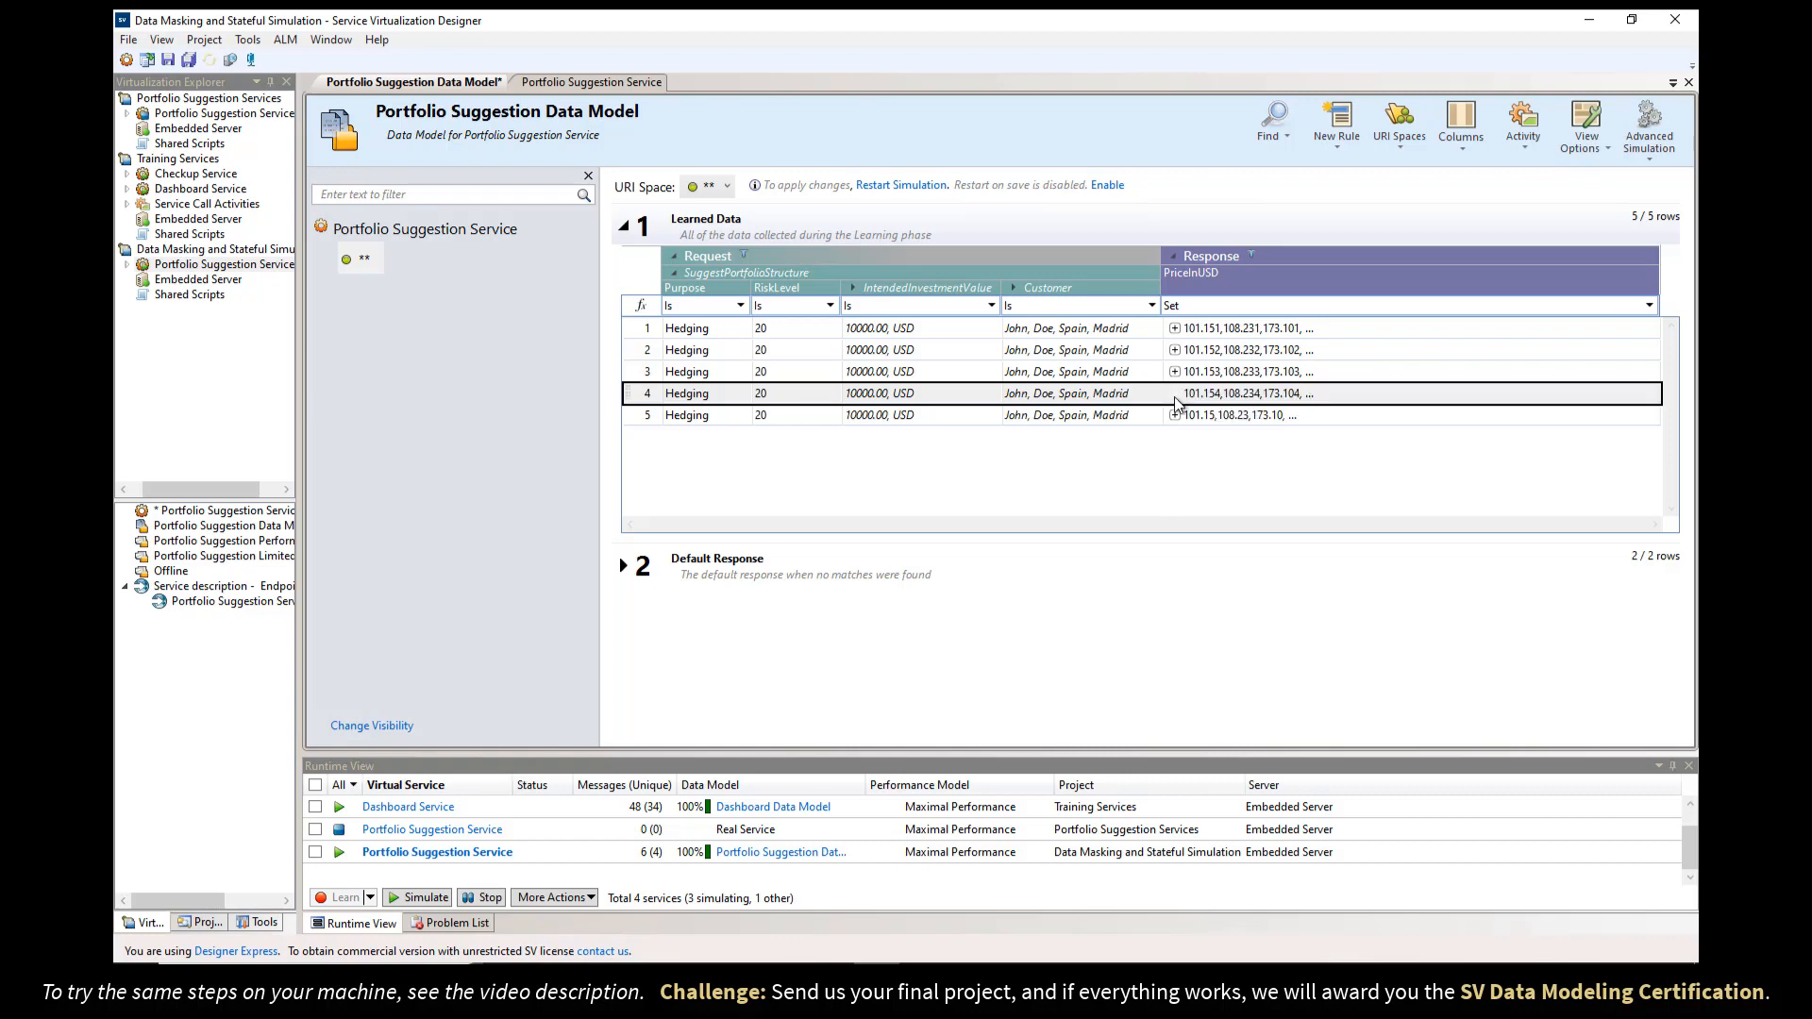
- Set the five PriceInUSD values of learned data row 5 to 101.155, 108.235, 173.105, 110.295 and 176.885
left_click(1175, 413)
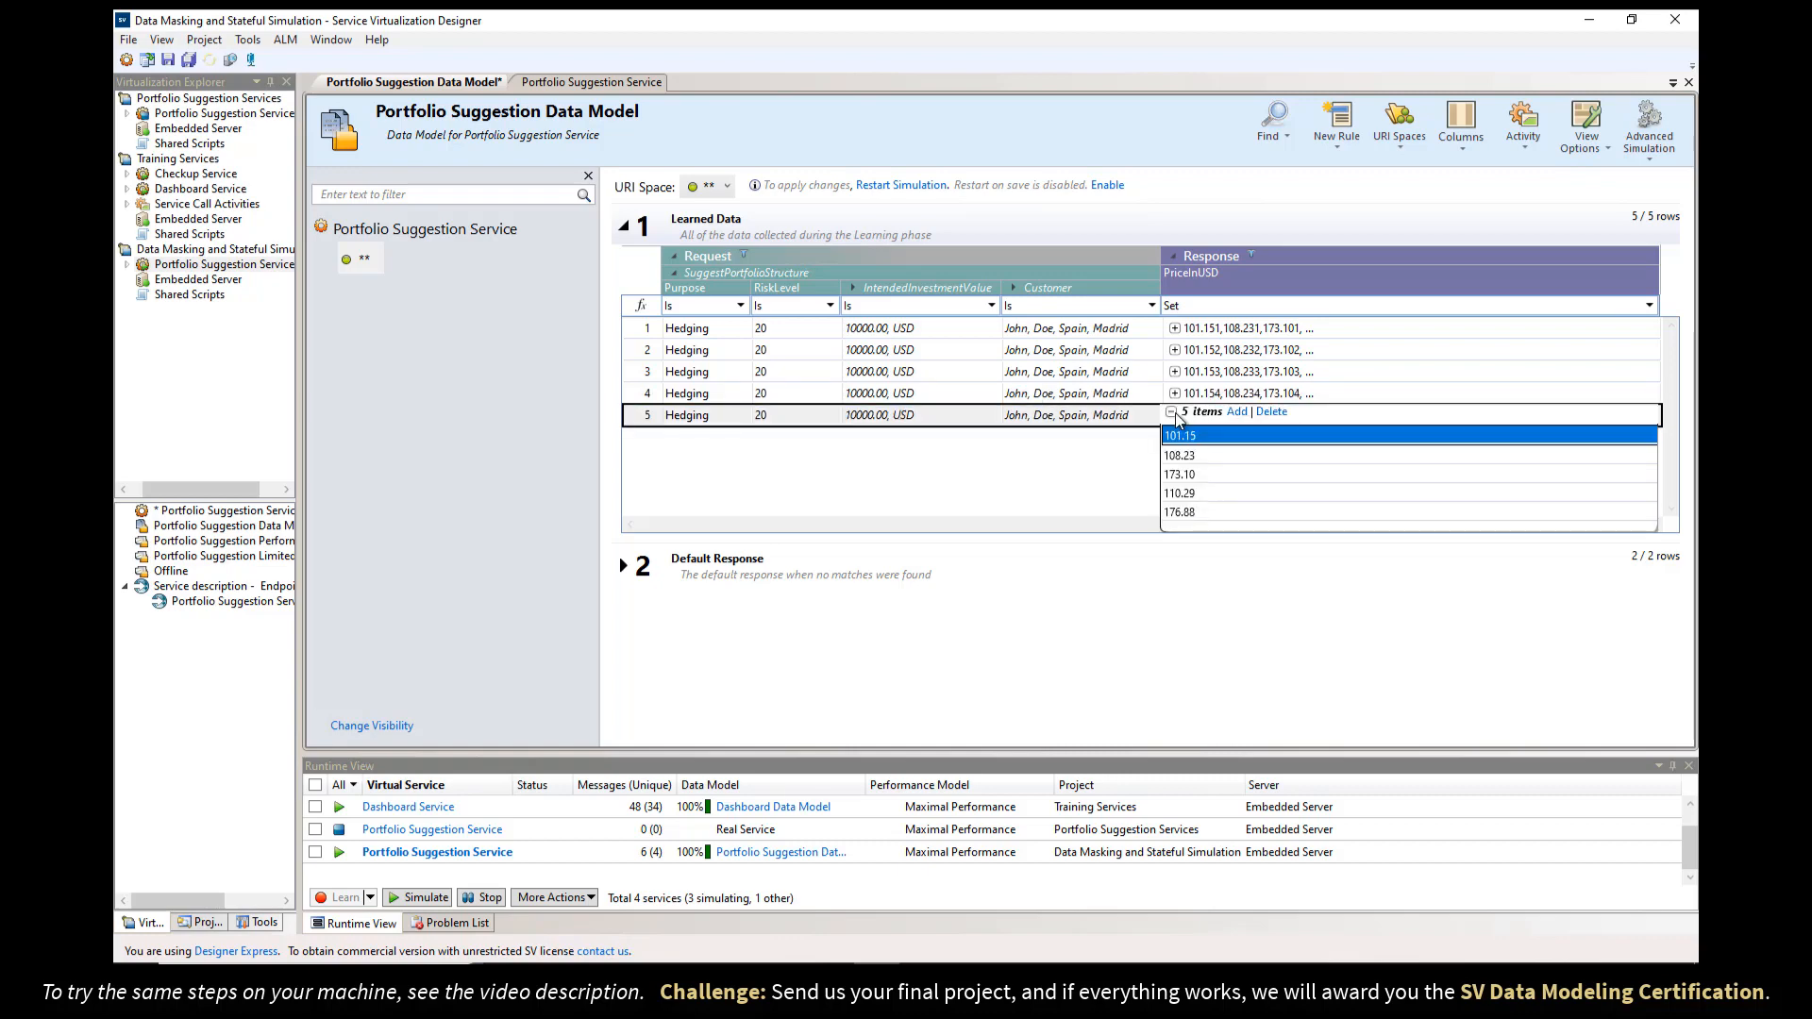
left_click(1221, 435)
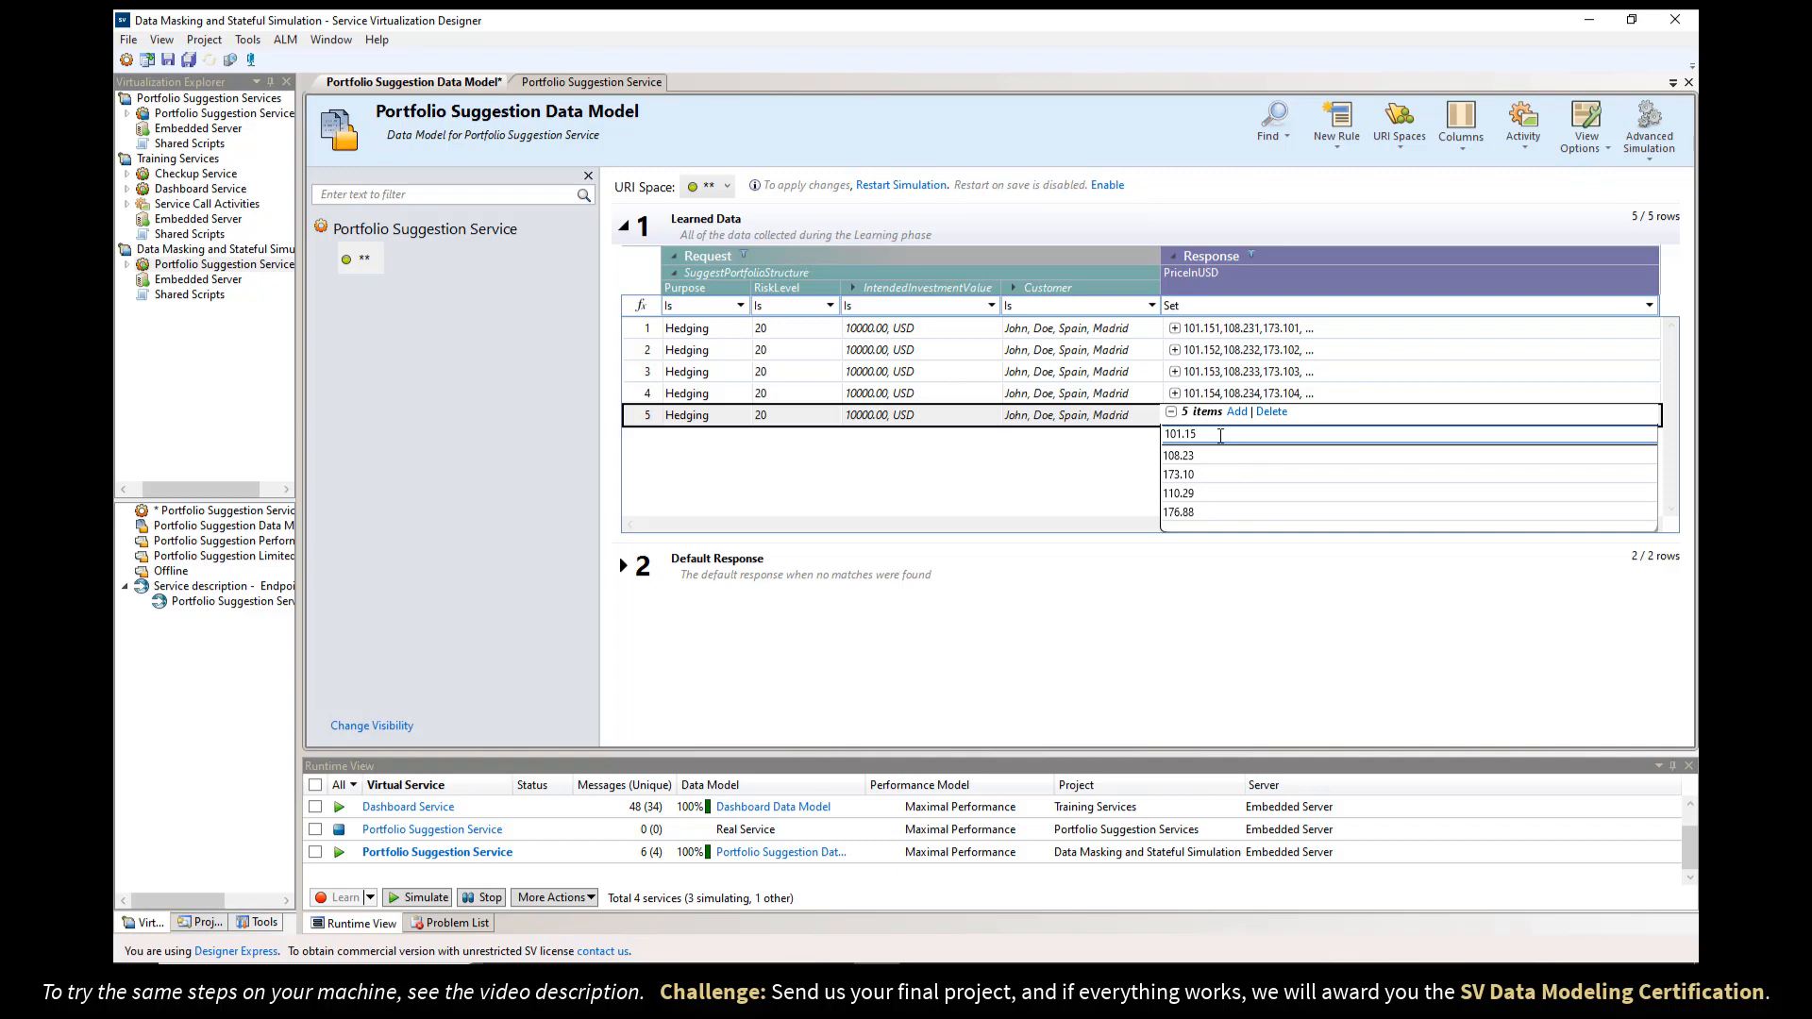
type("5")
left_click(1218, 450)
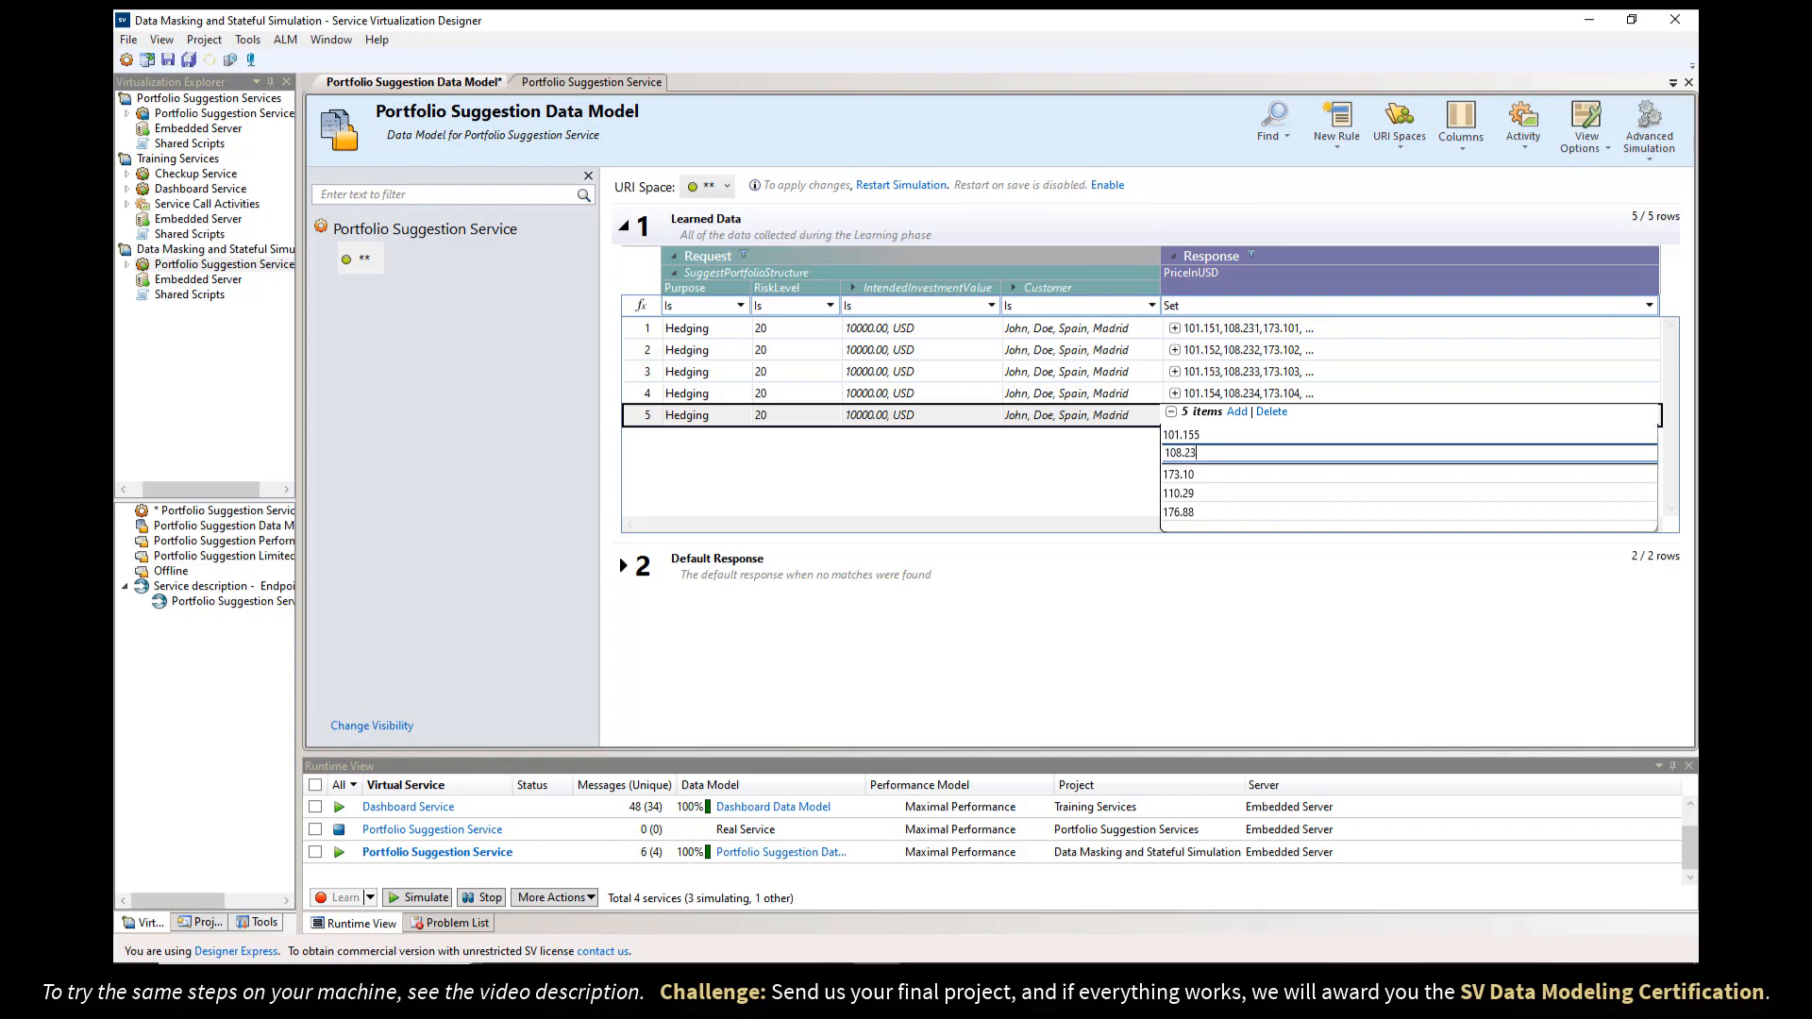
type("5")
left_click(1222, 475)
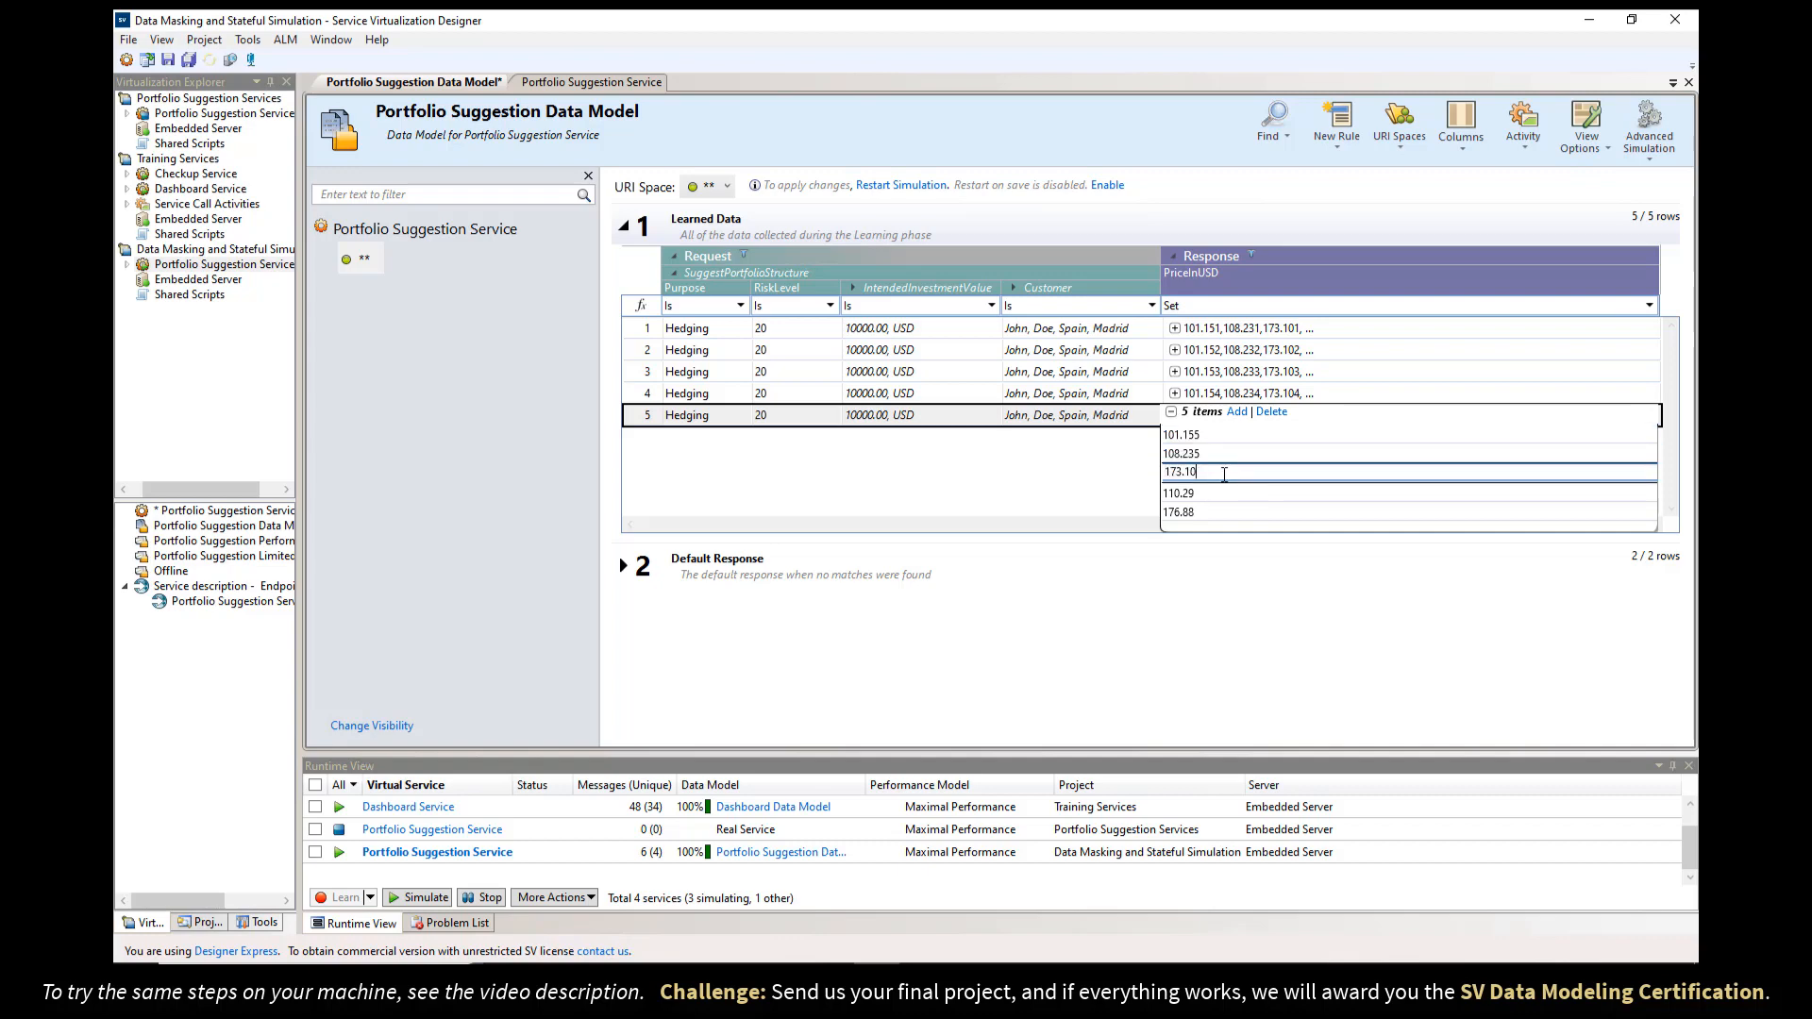
type("5")
left_click(1222, 489)
type("5")
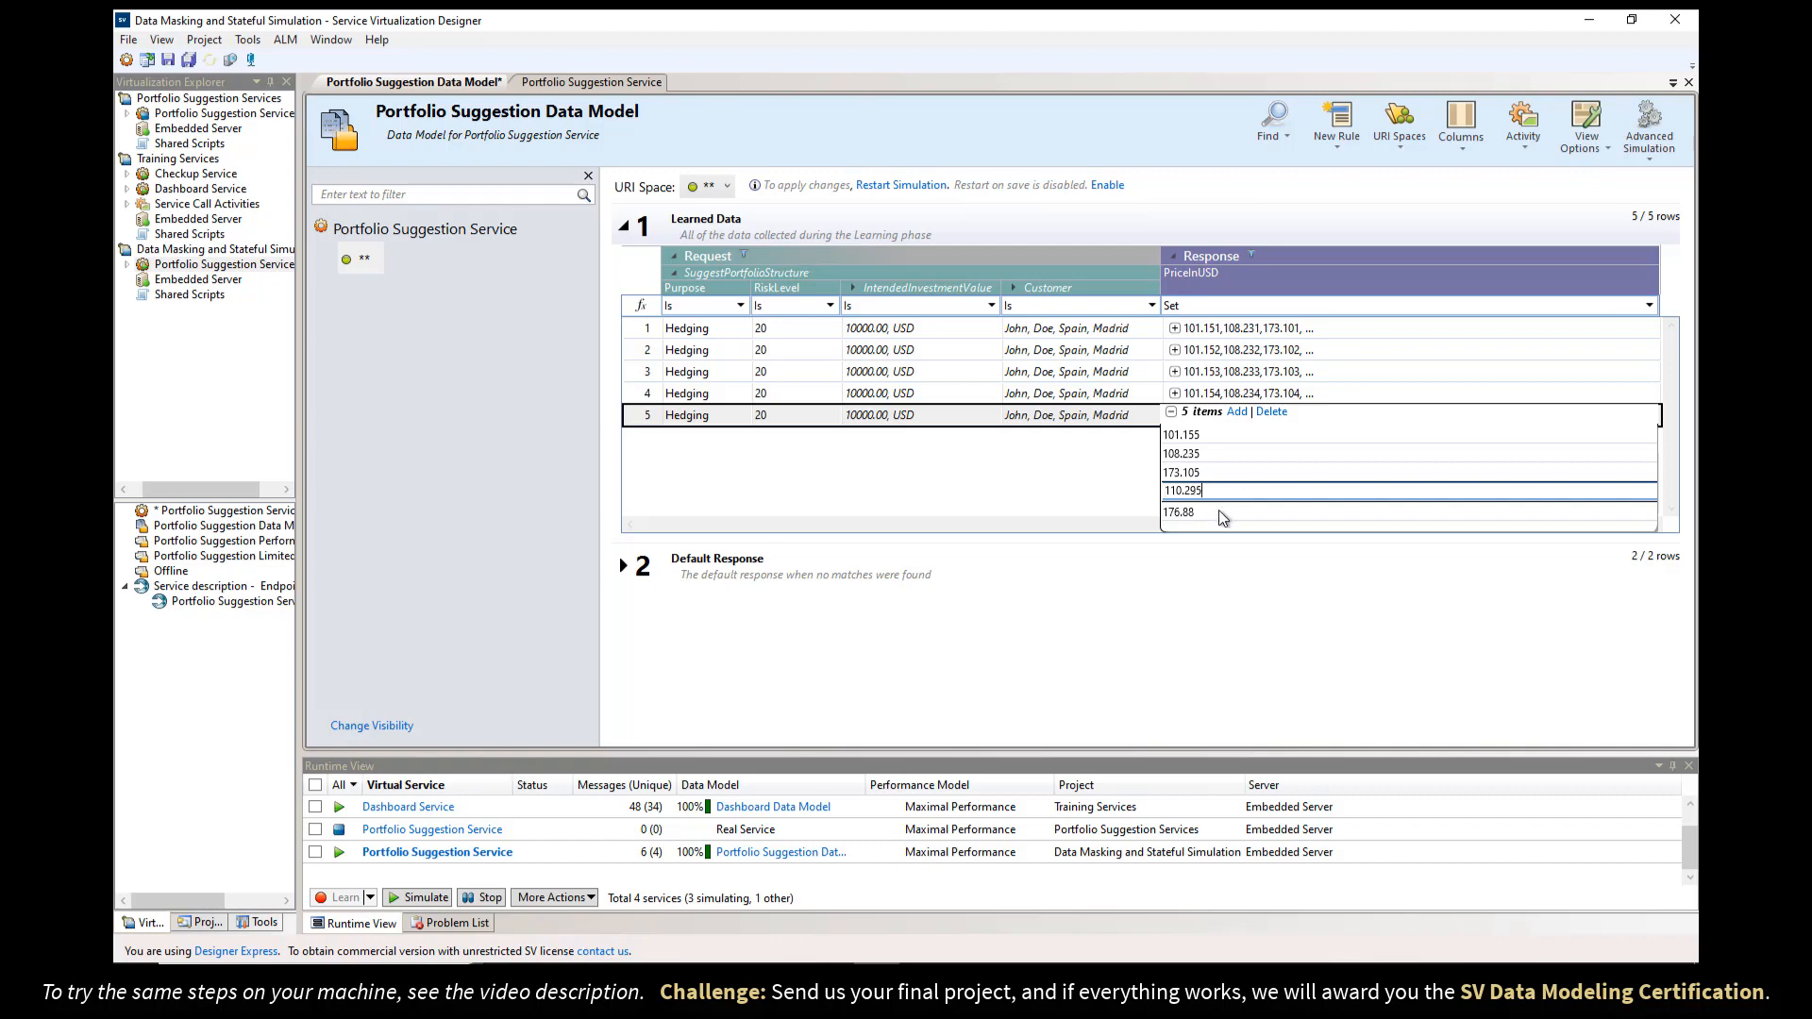
left_click(1219, 510)
type("5")
left_click(1227, 483)
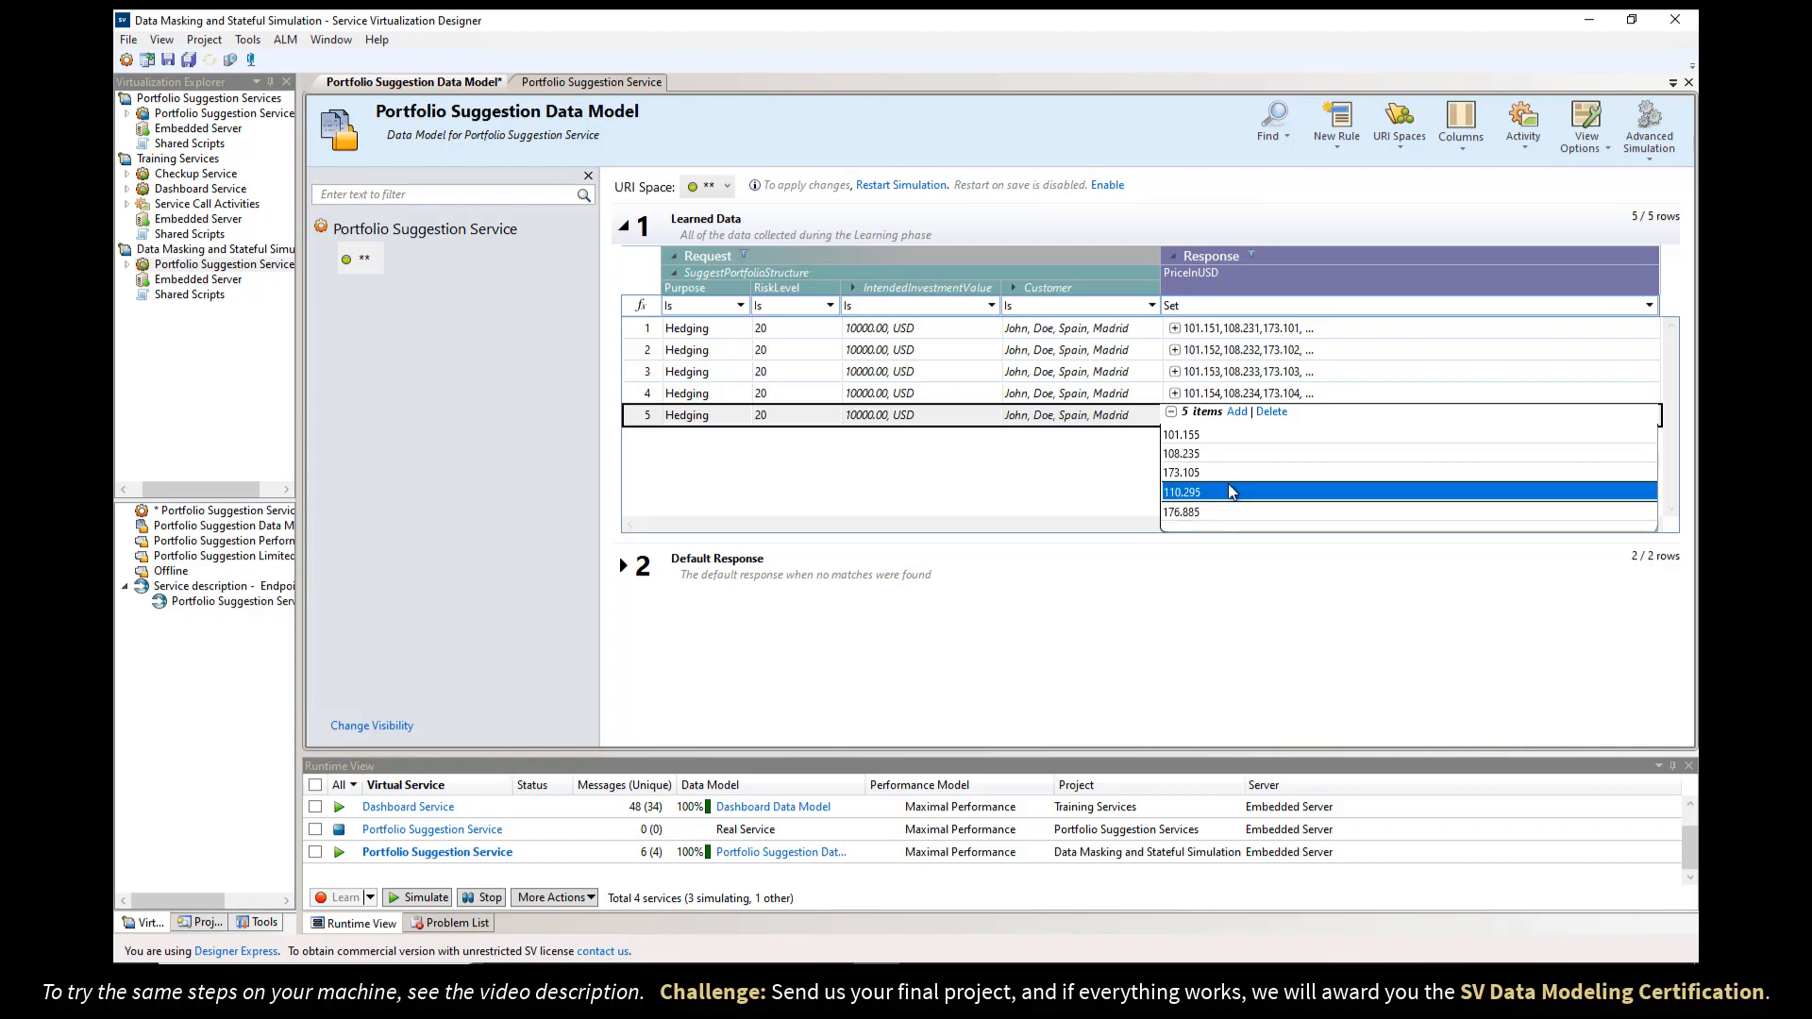
left_click(1172, 413)
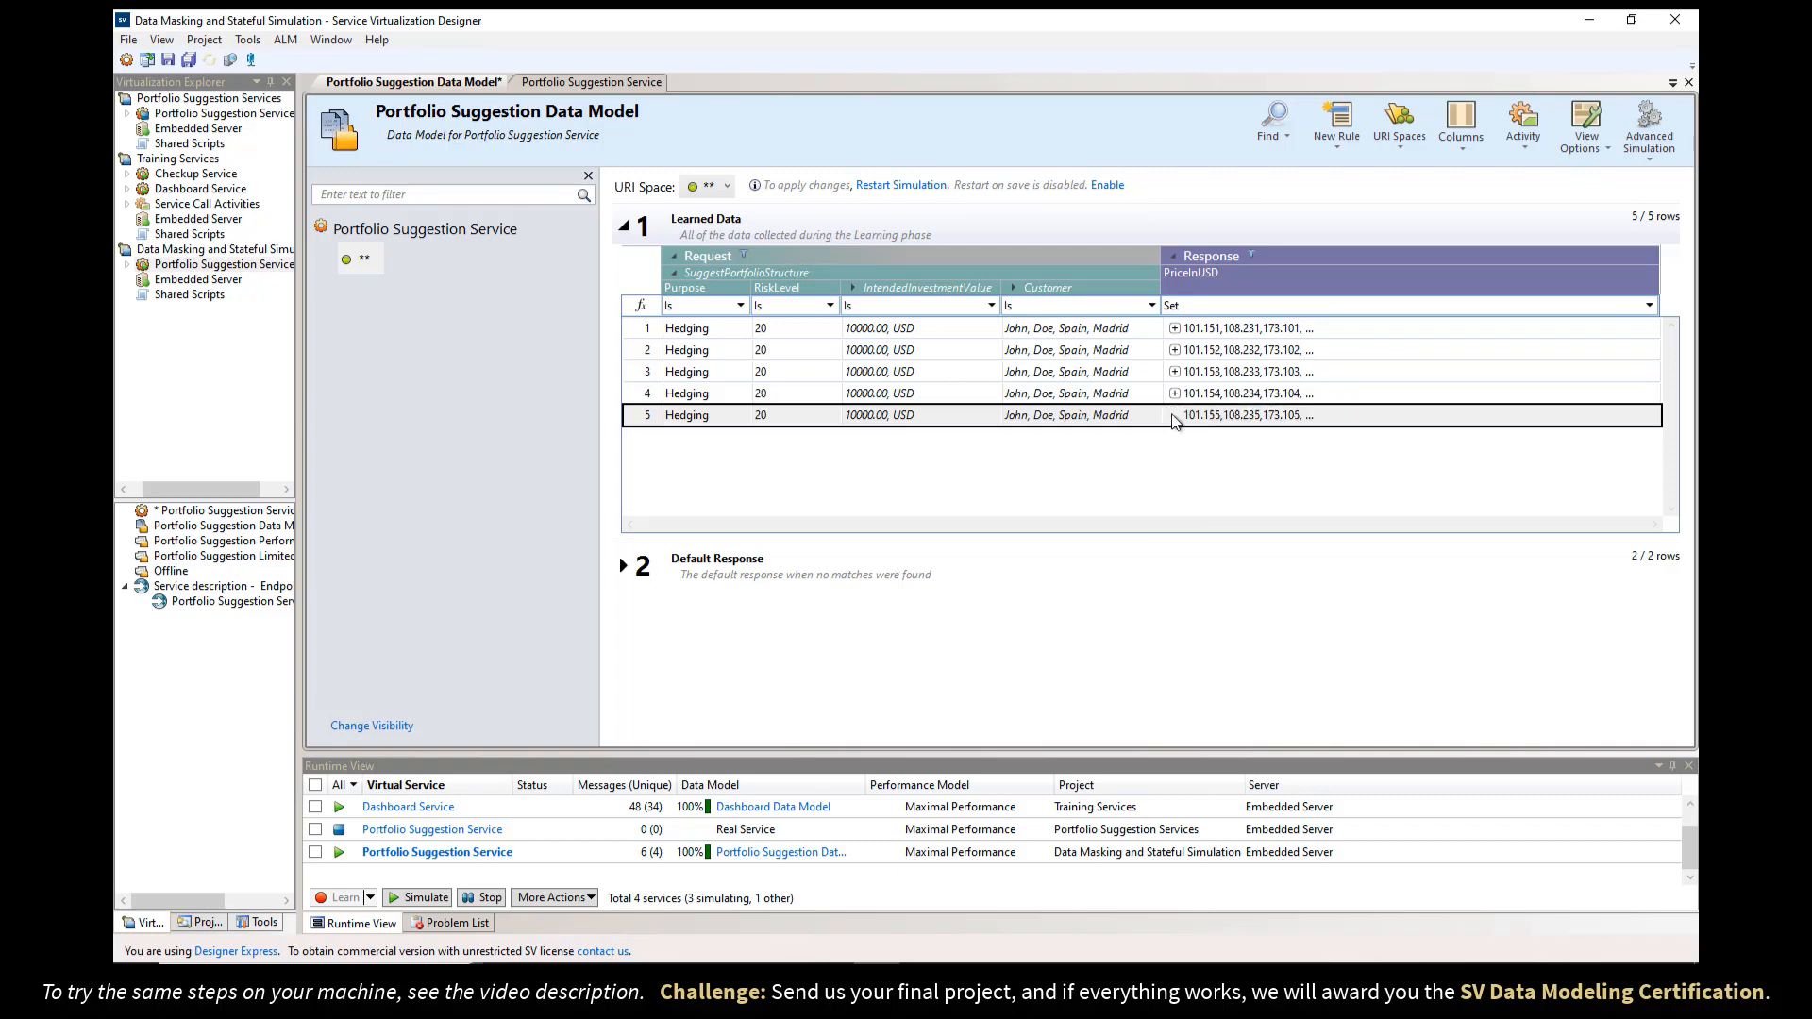
- Restart the simulation, switch to the browser dashboard and send the portfolio request twice, comparing the first asset's PriceInUSD after each response
left_click(901, 186)
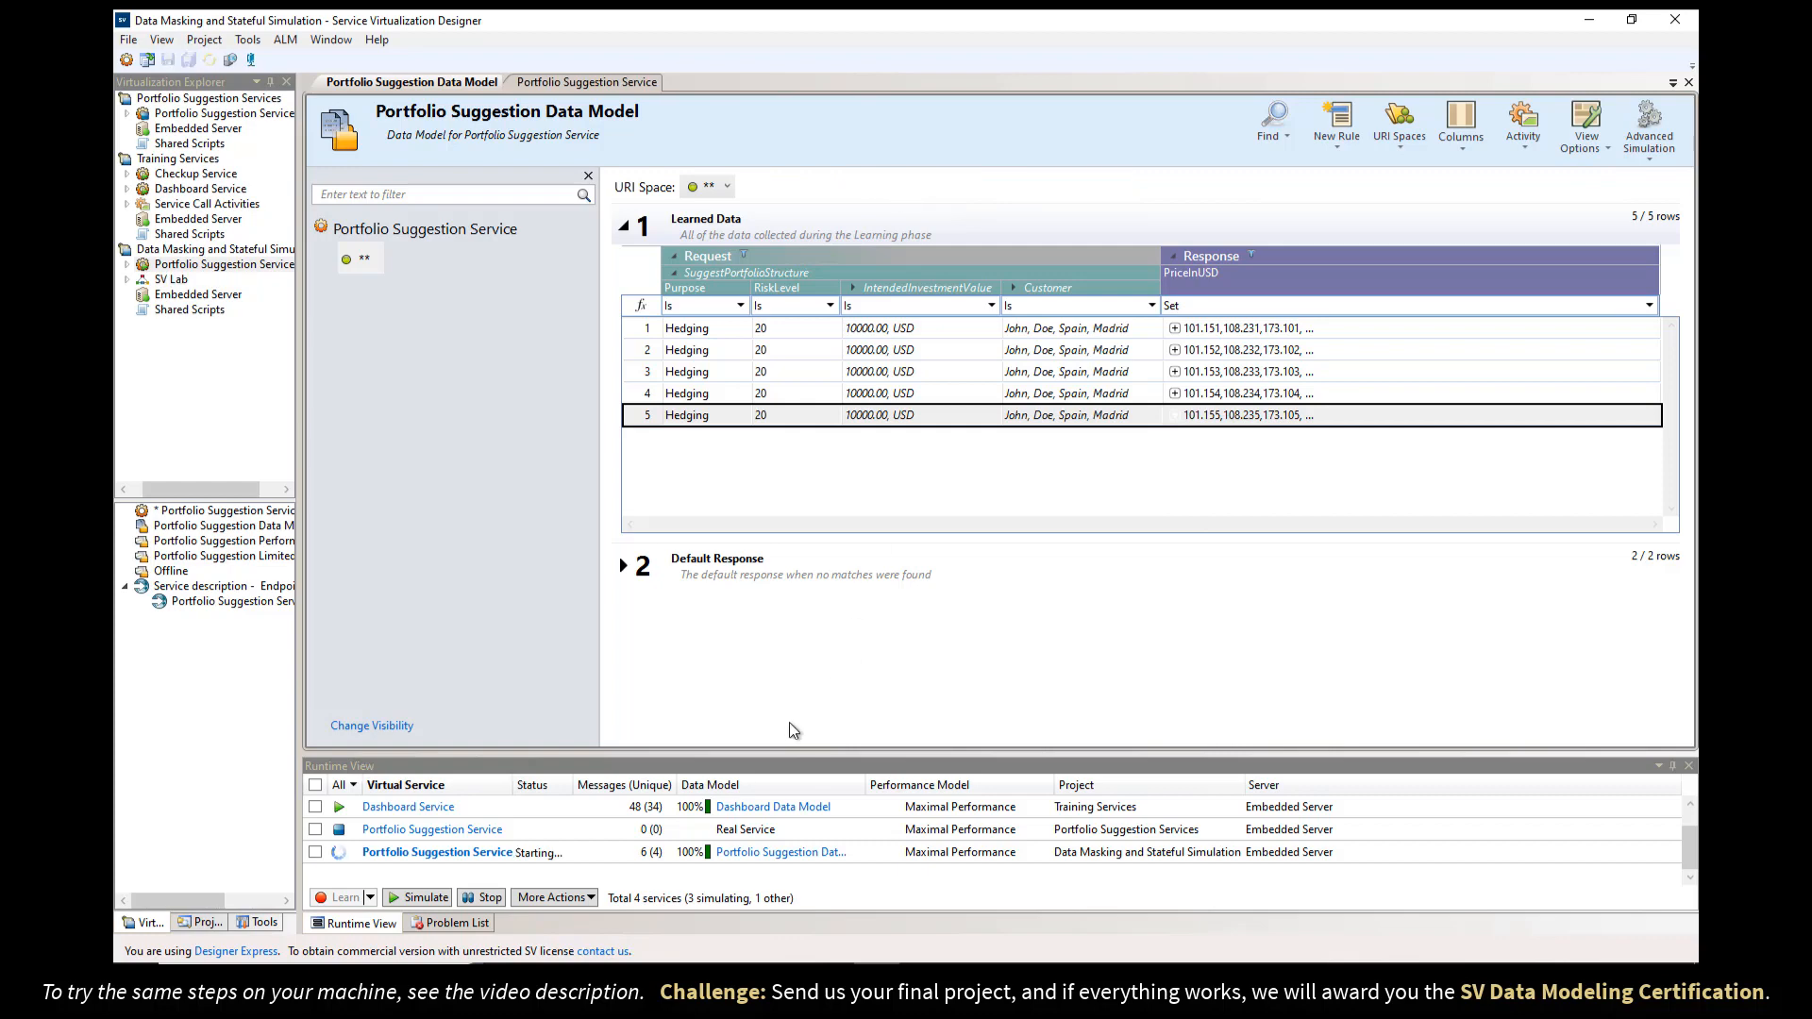
key("alt+Tab")
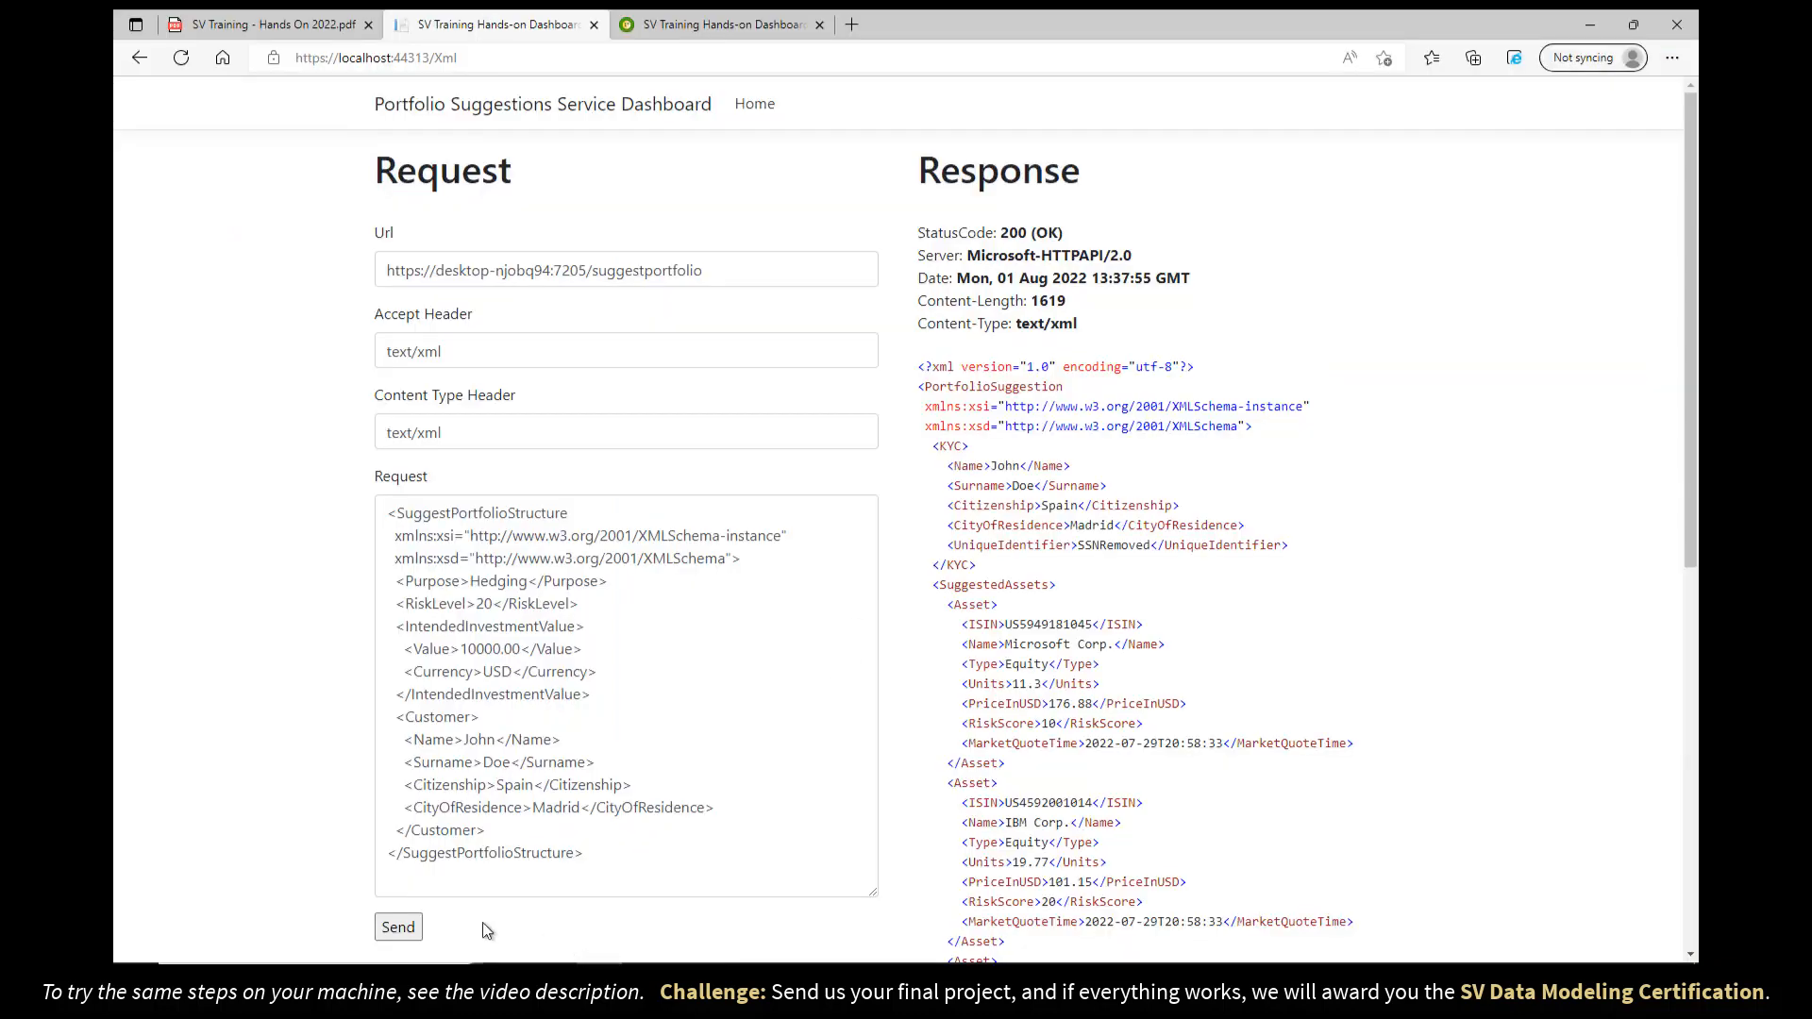
left_click(397, 928)
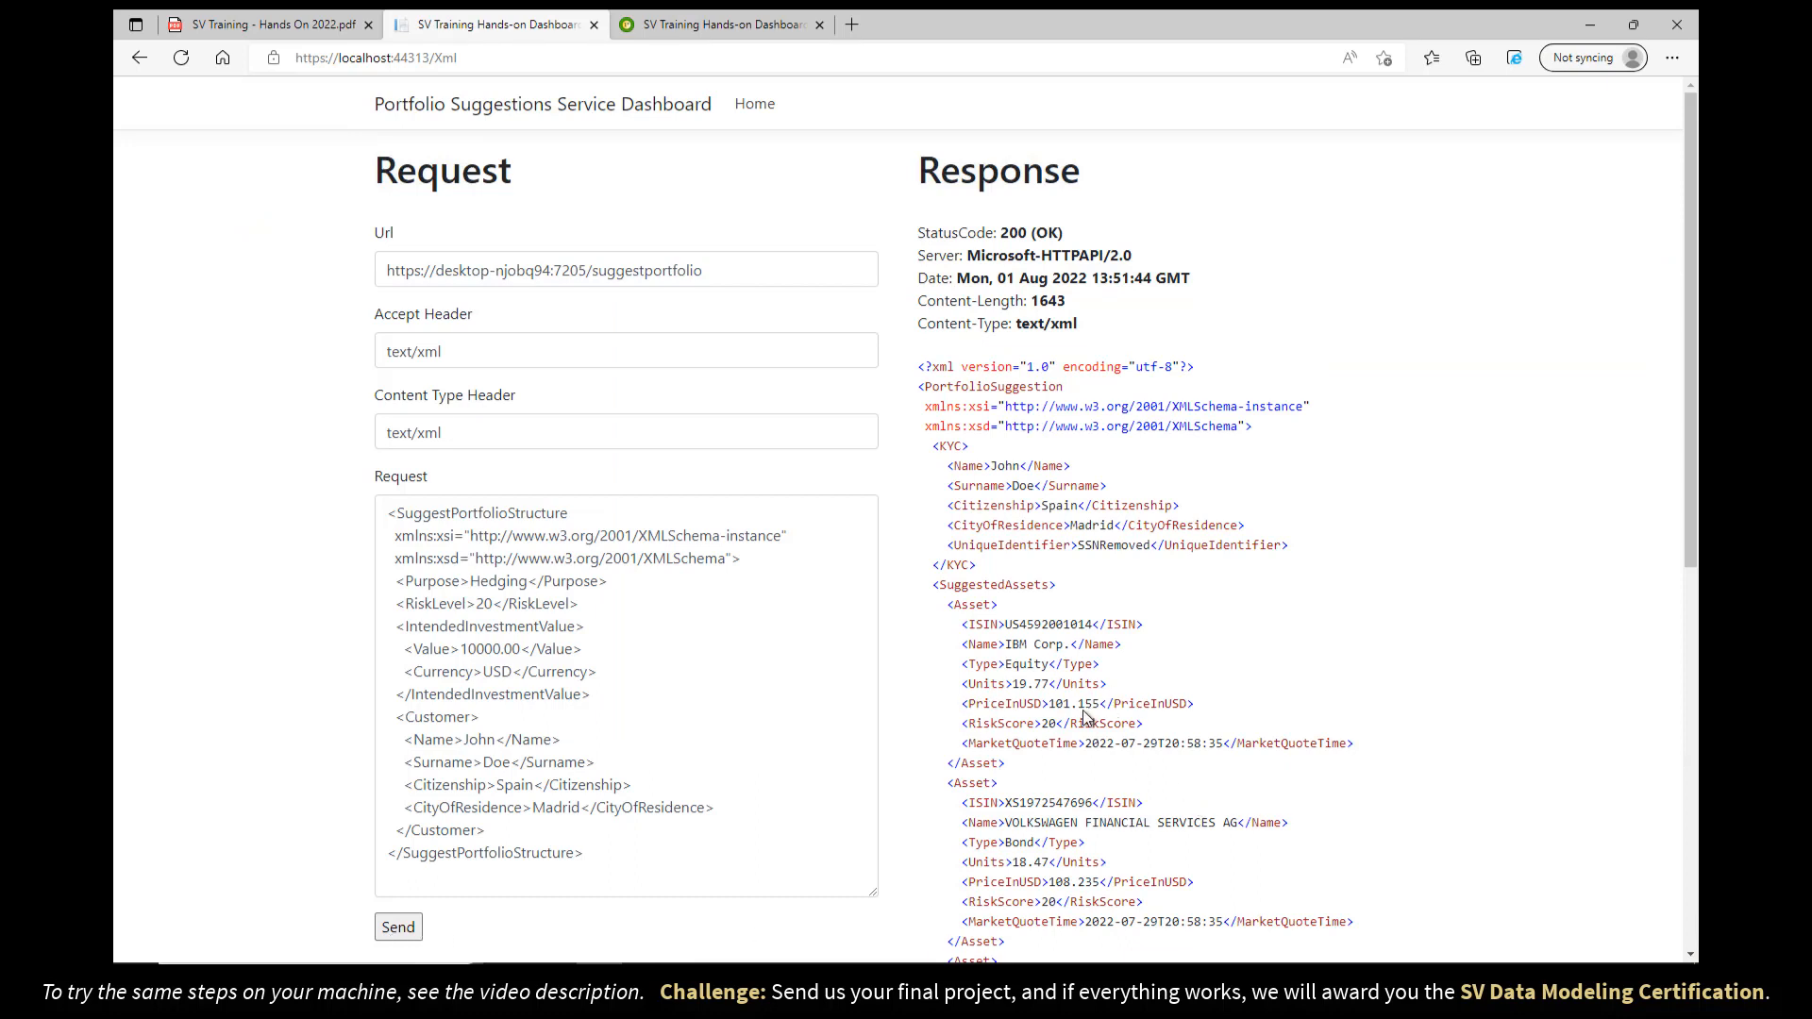
left_click_drag(1091, 703, 1101, 703)
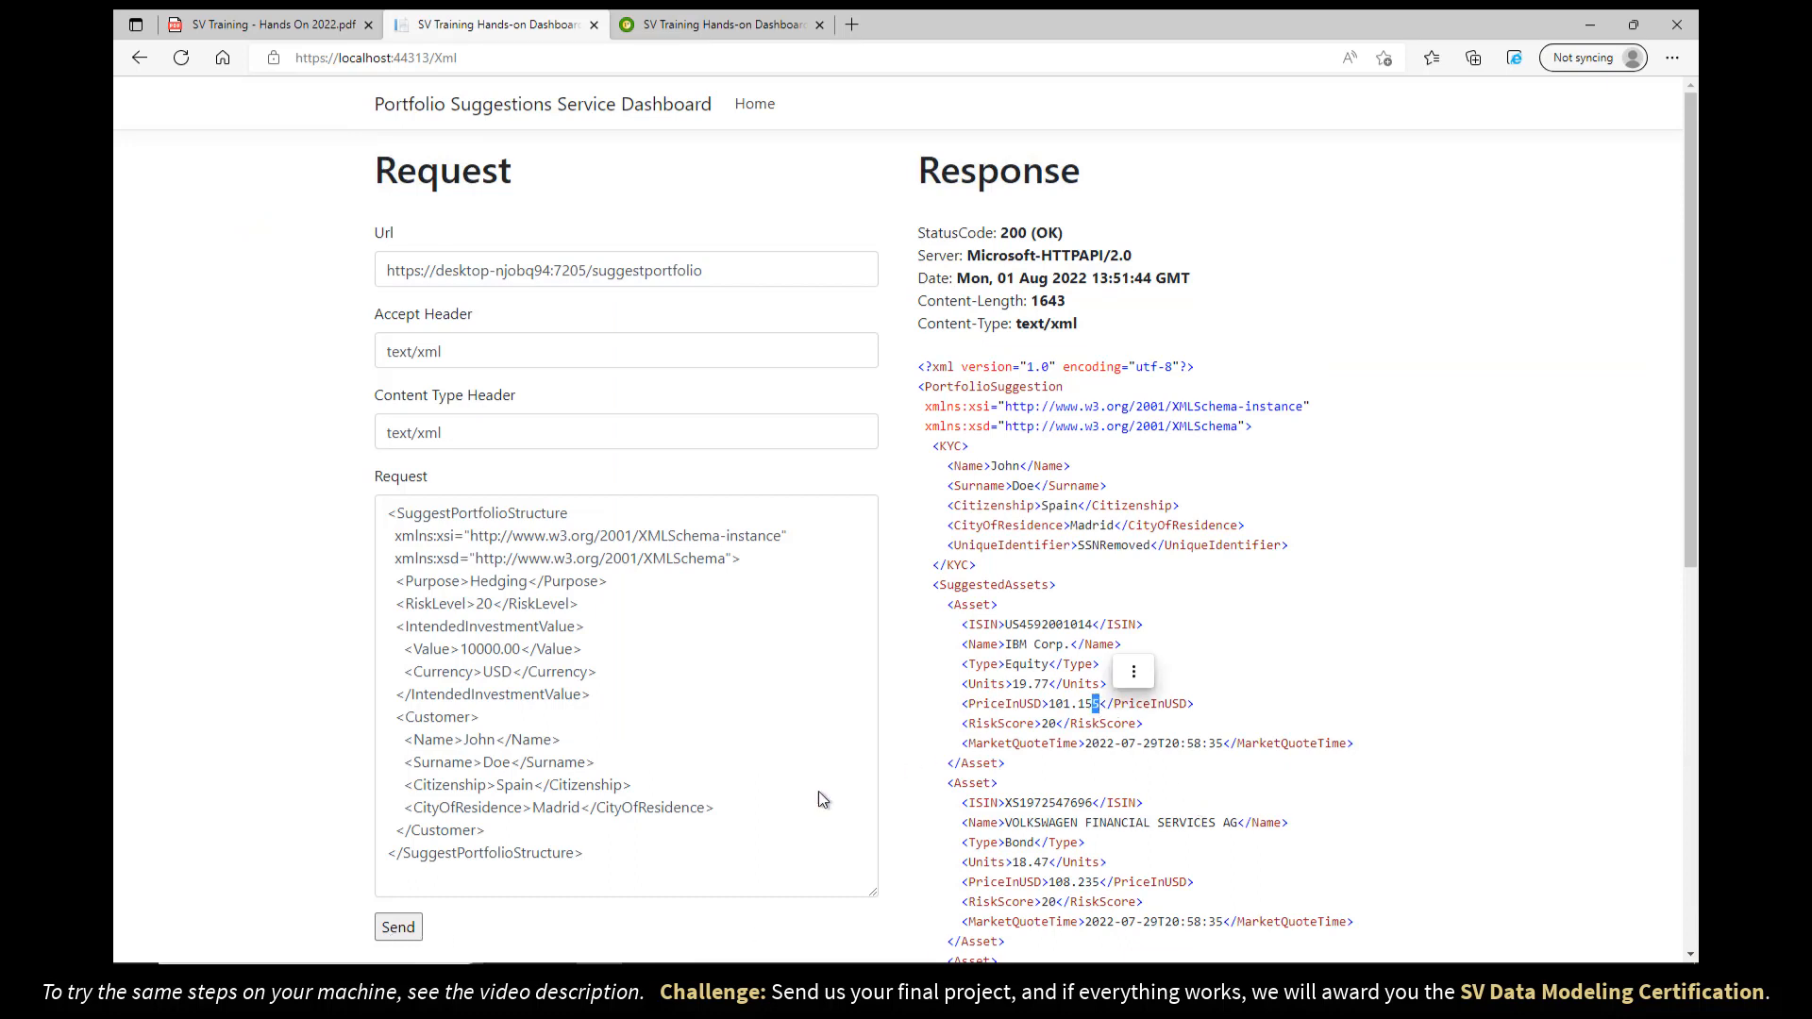
left_click(397, 929)
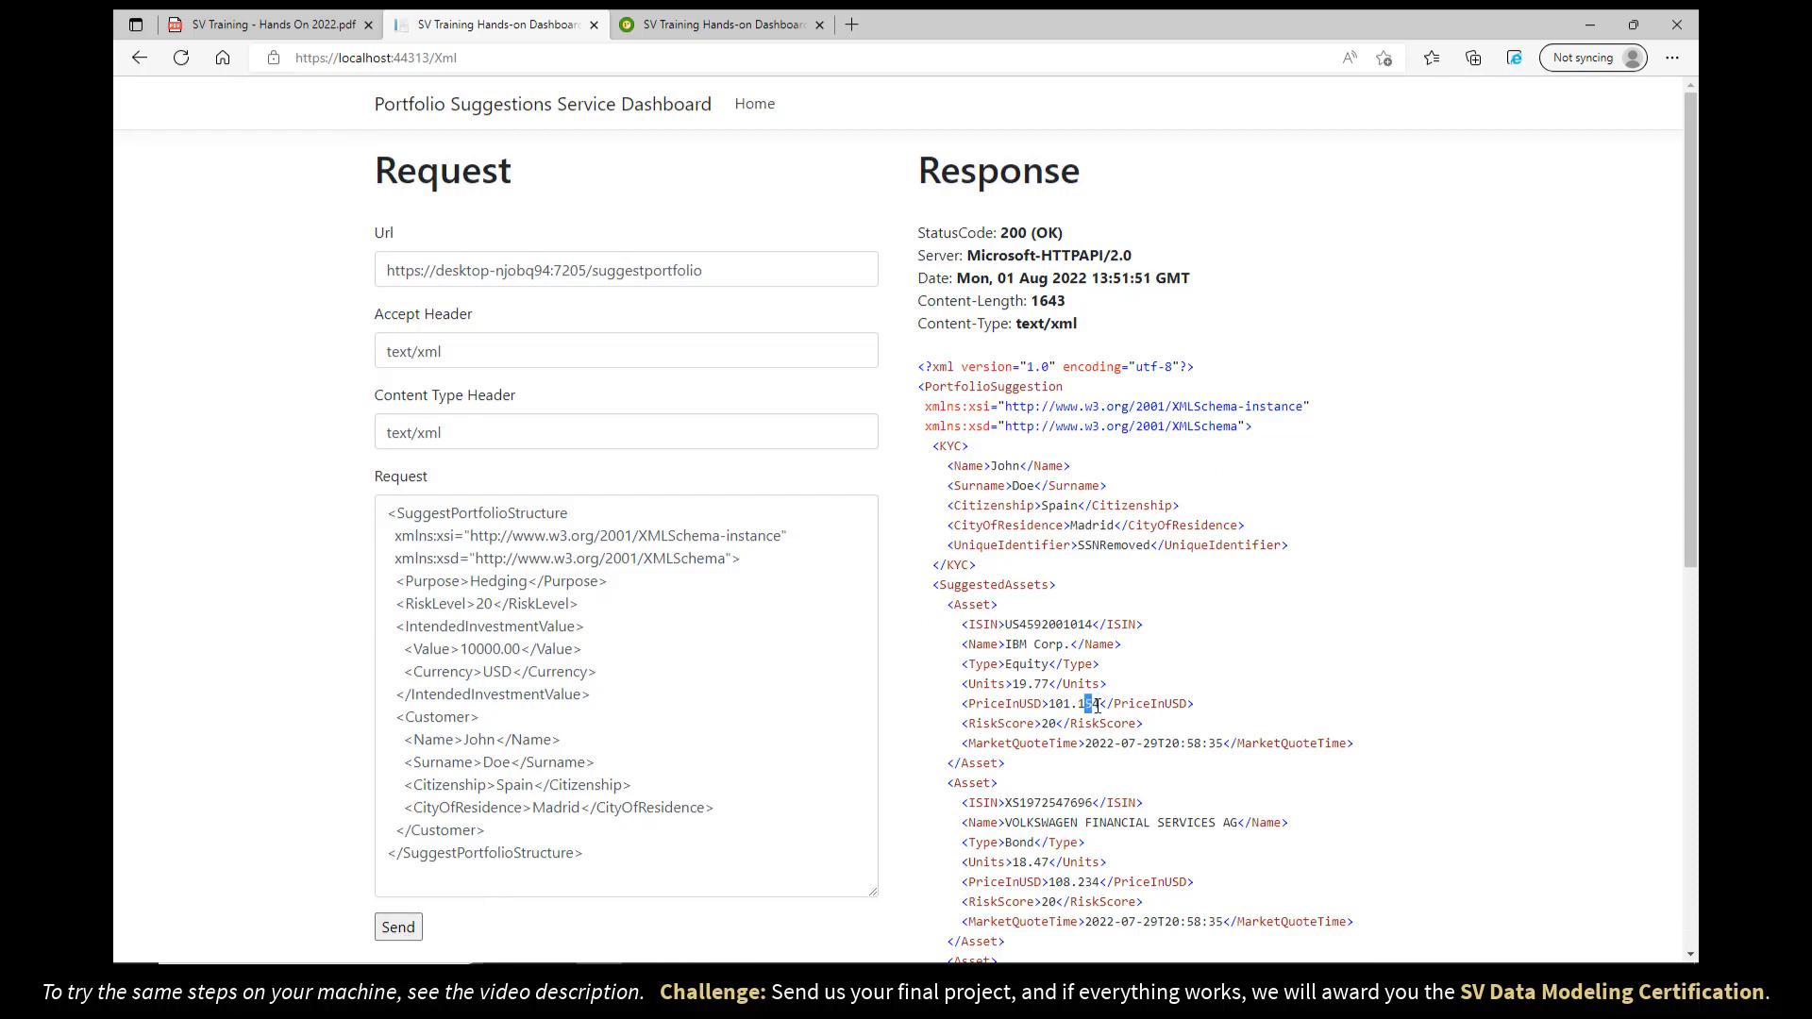
left_click_drag(1086, 704, 1101, 704)
- Send the same portfolio request repeatedly, about five more times, and check the Stateful Simulation result on the training dashboard
left_click(394, 930)
left_click(395, 930)
left_click(394, 930)
left_click(403, 933)
left_click(401, 930)
left_click(767, 24)
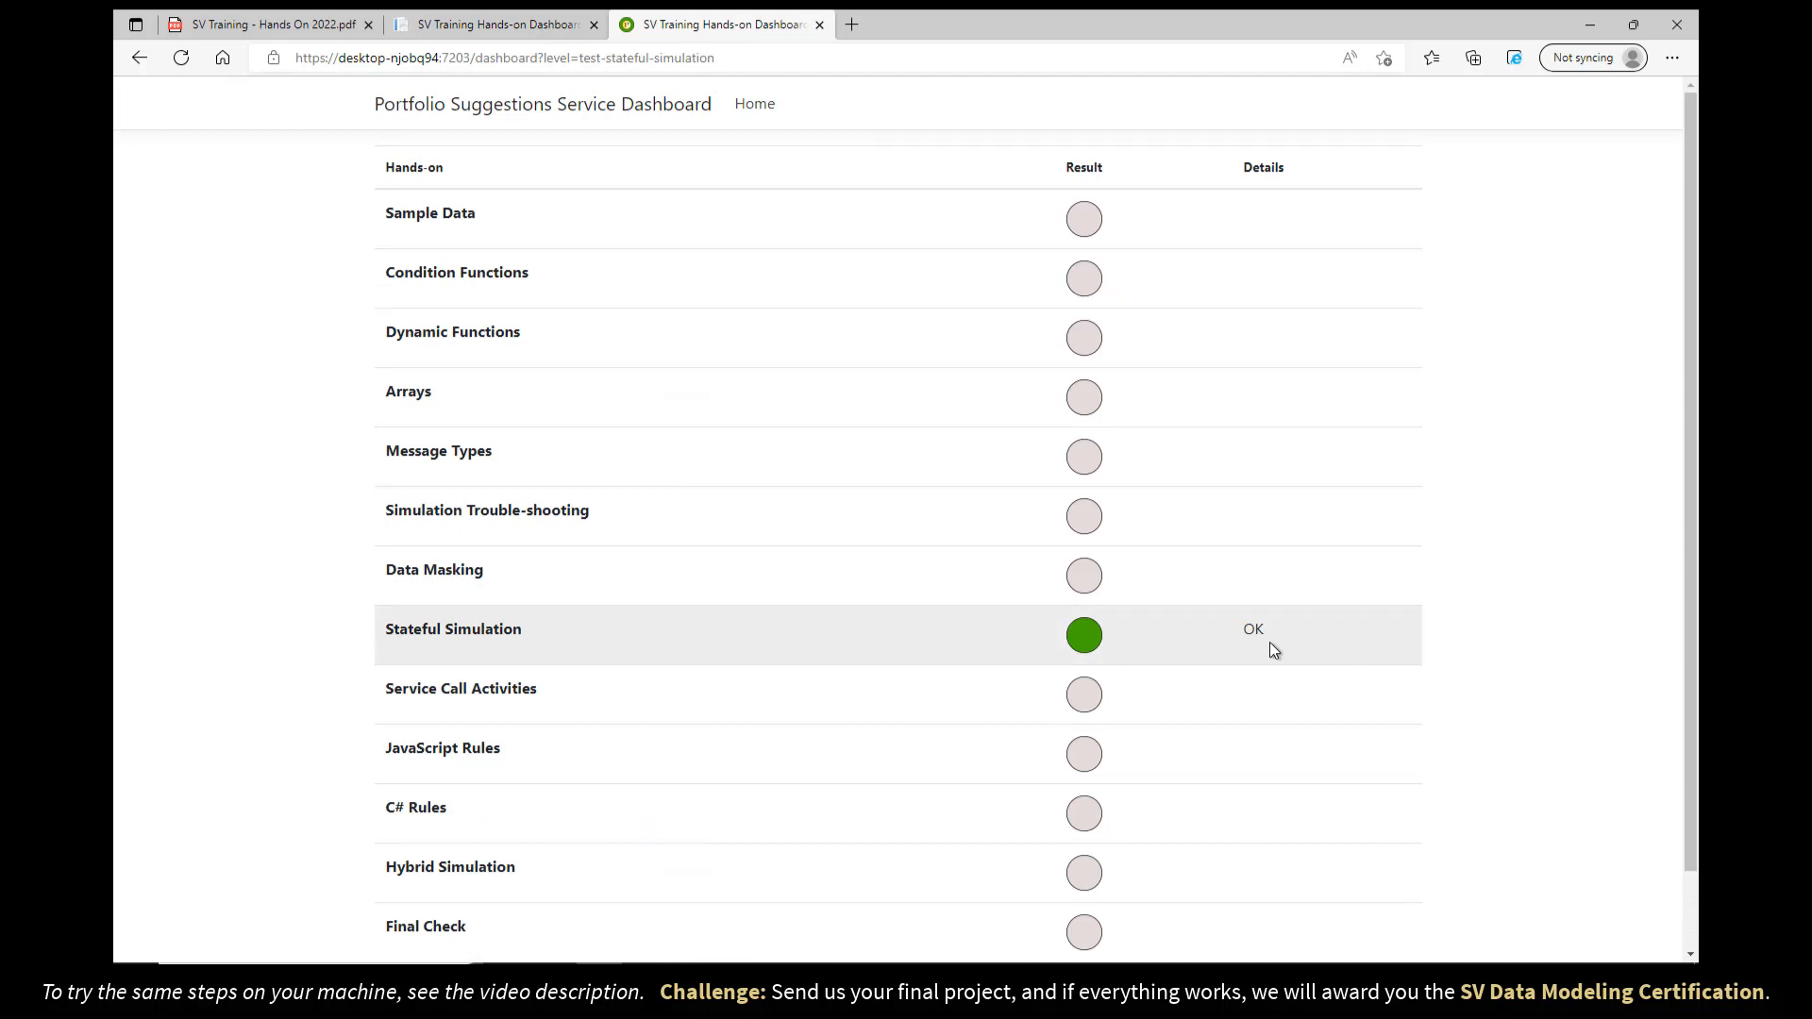
- Switch to Service Virtualization Designer, show the data model's simulation track and review the service's Enable Track Learning setting
left_click(877, 978)
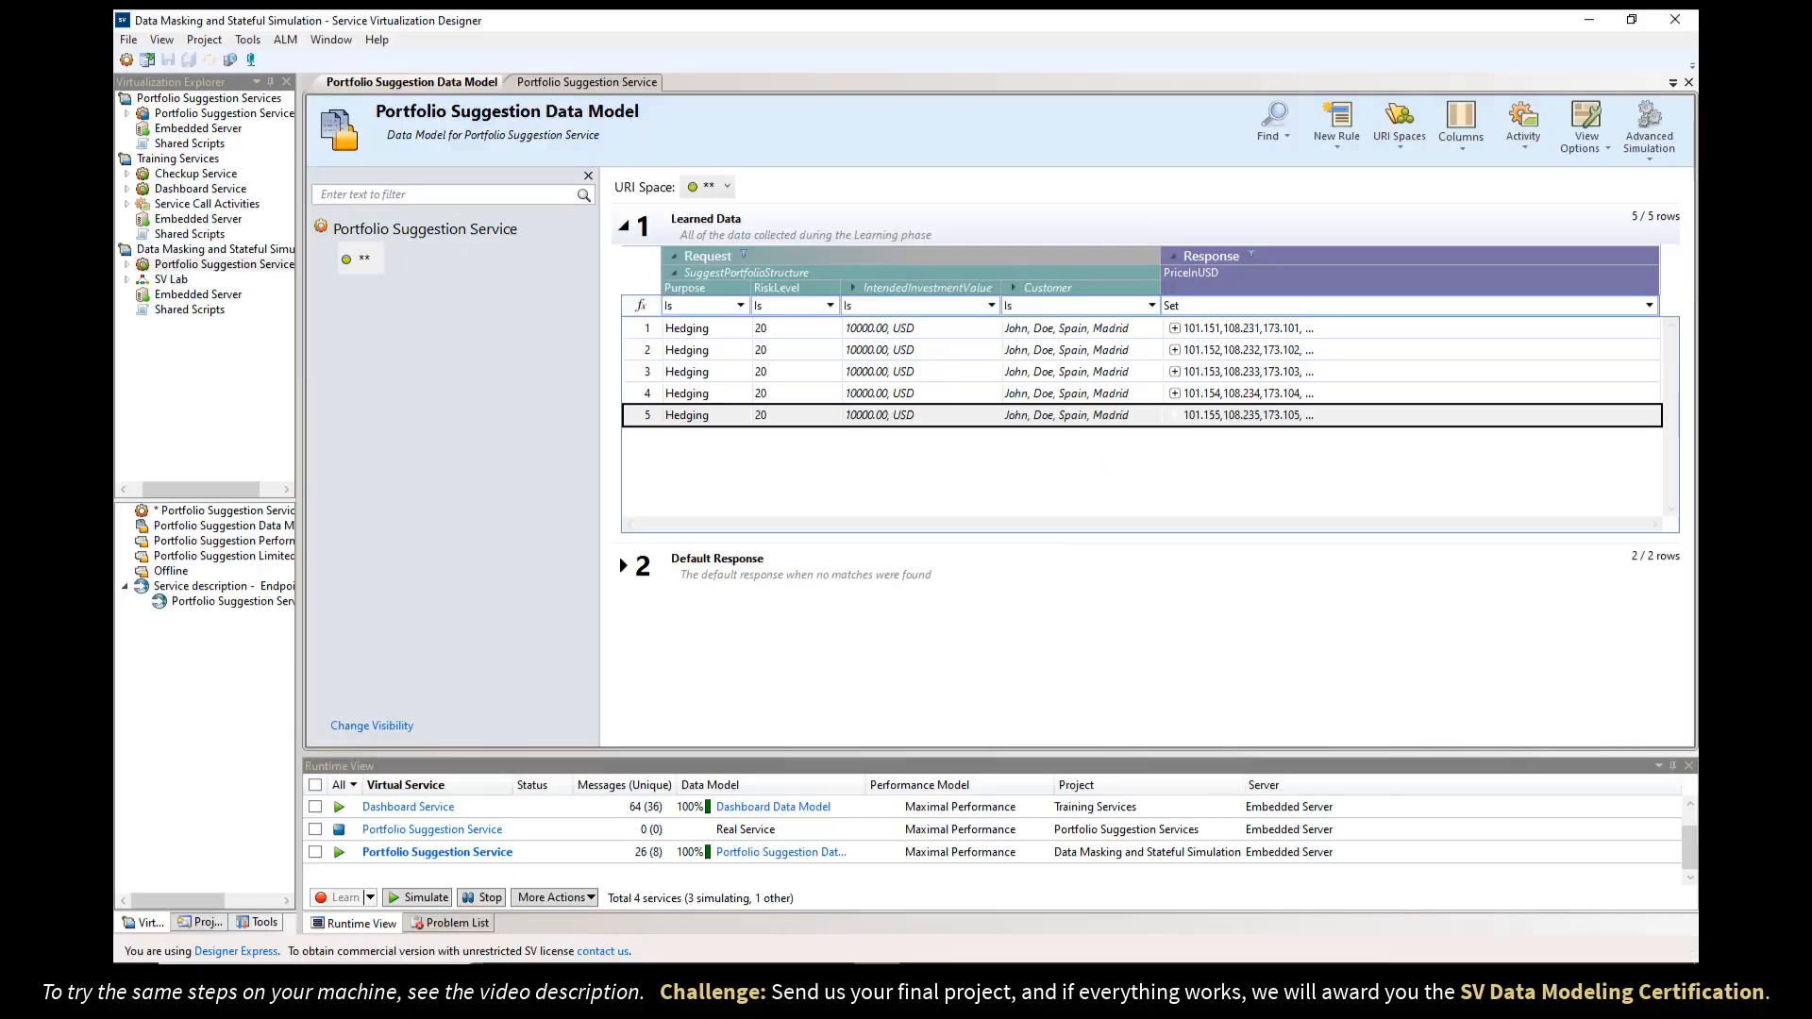
left_click(1640, 129)
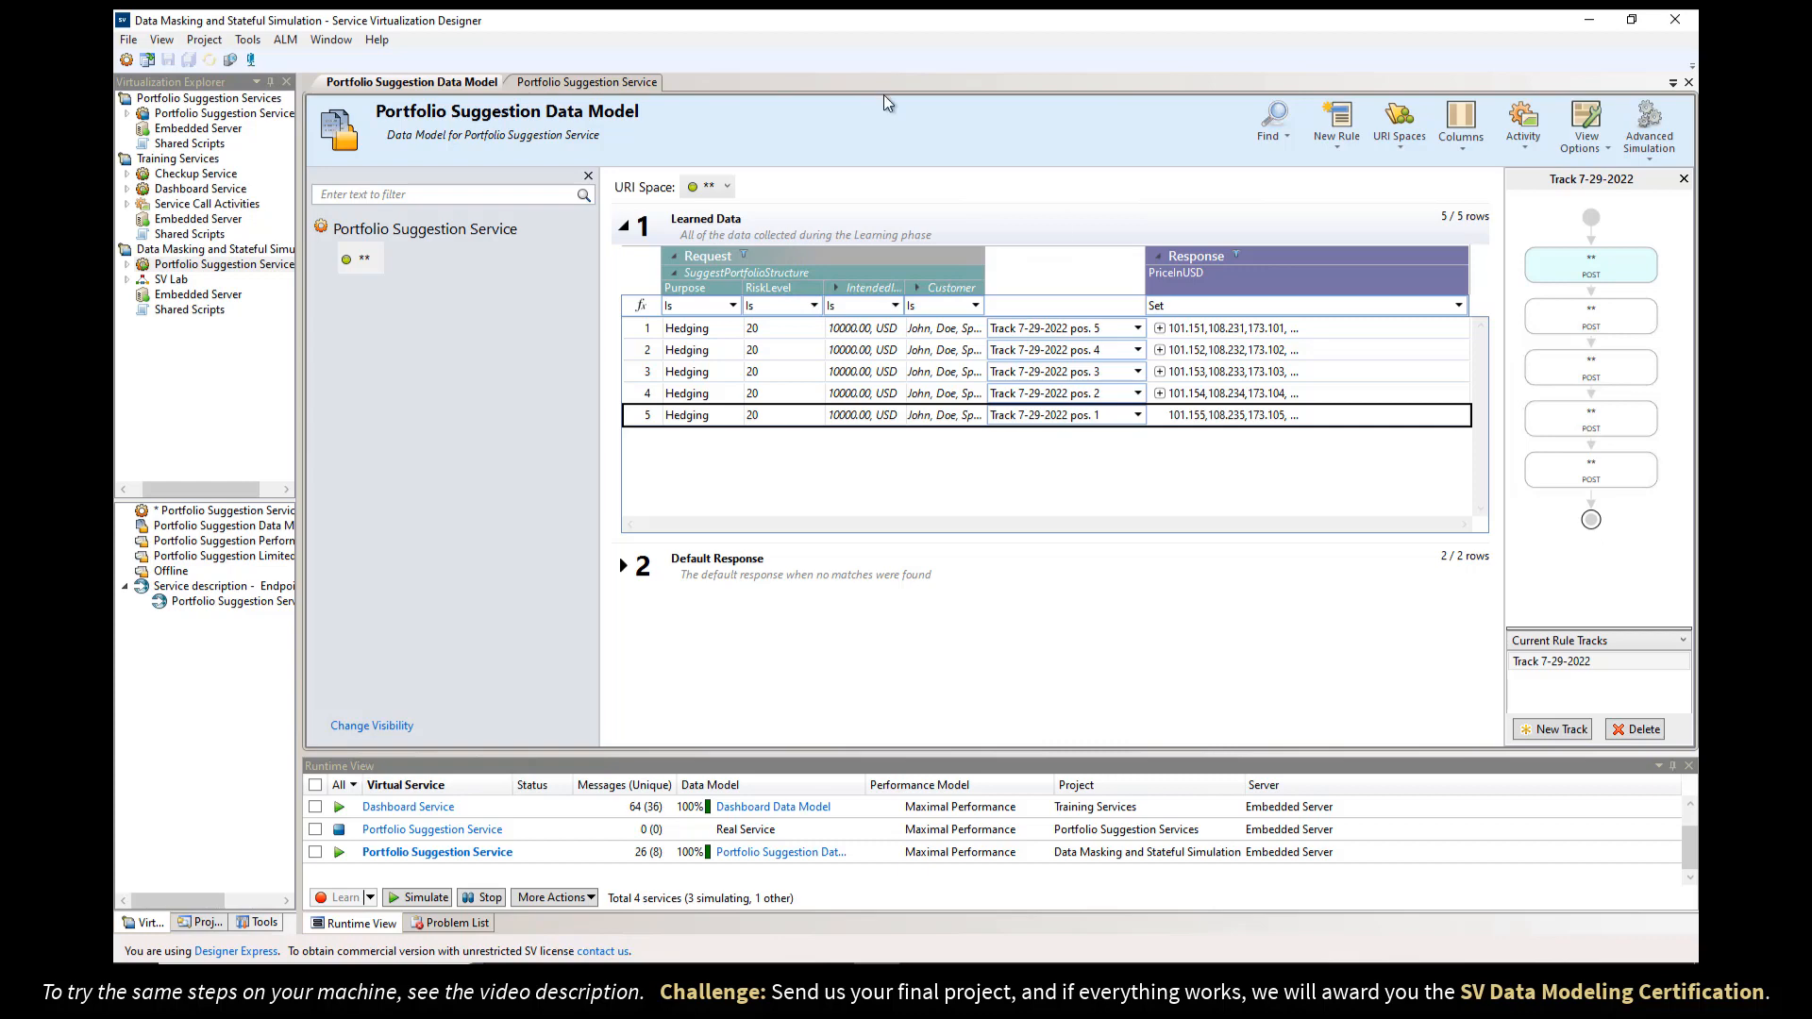
left_click(585, 82)
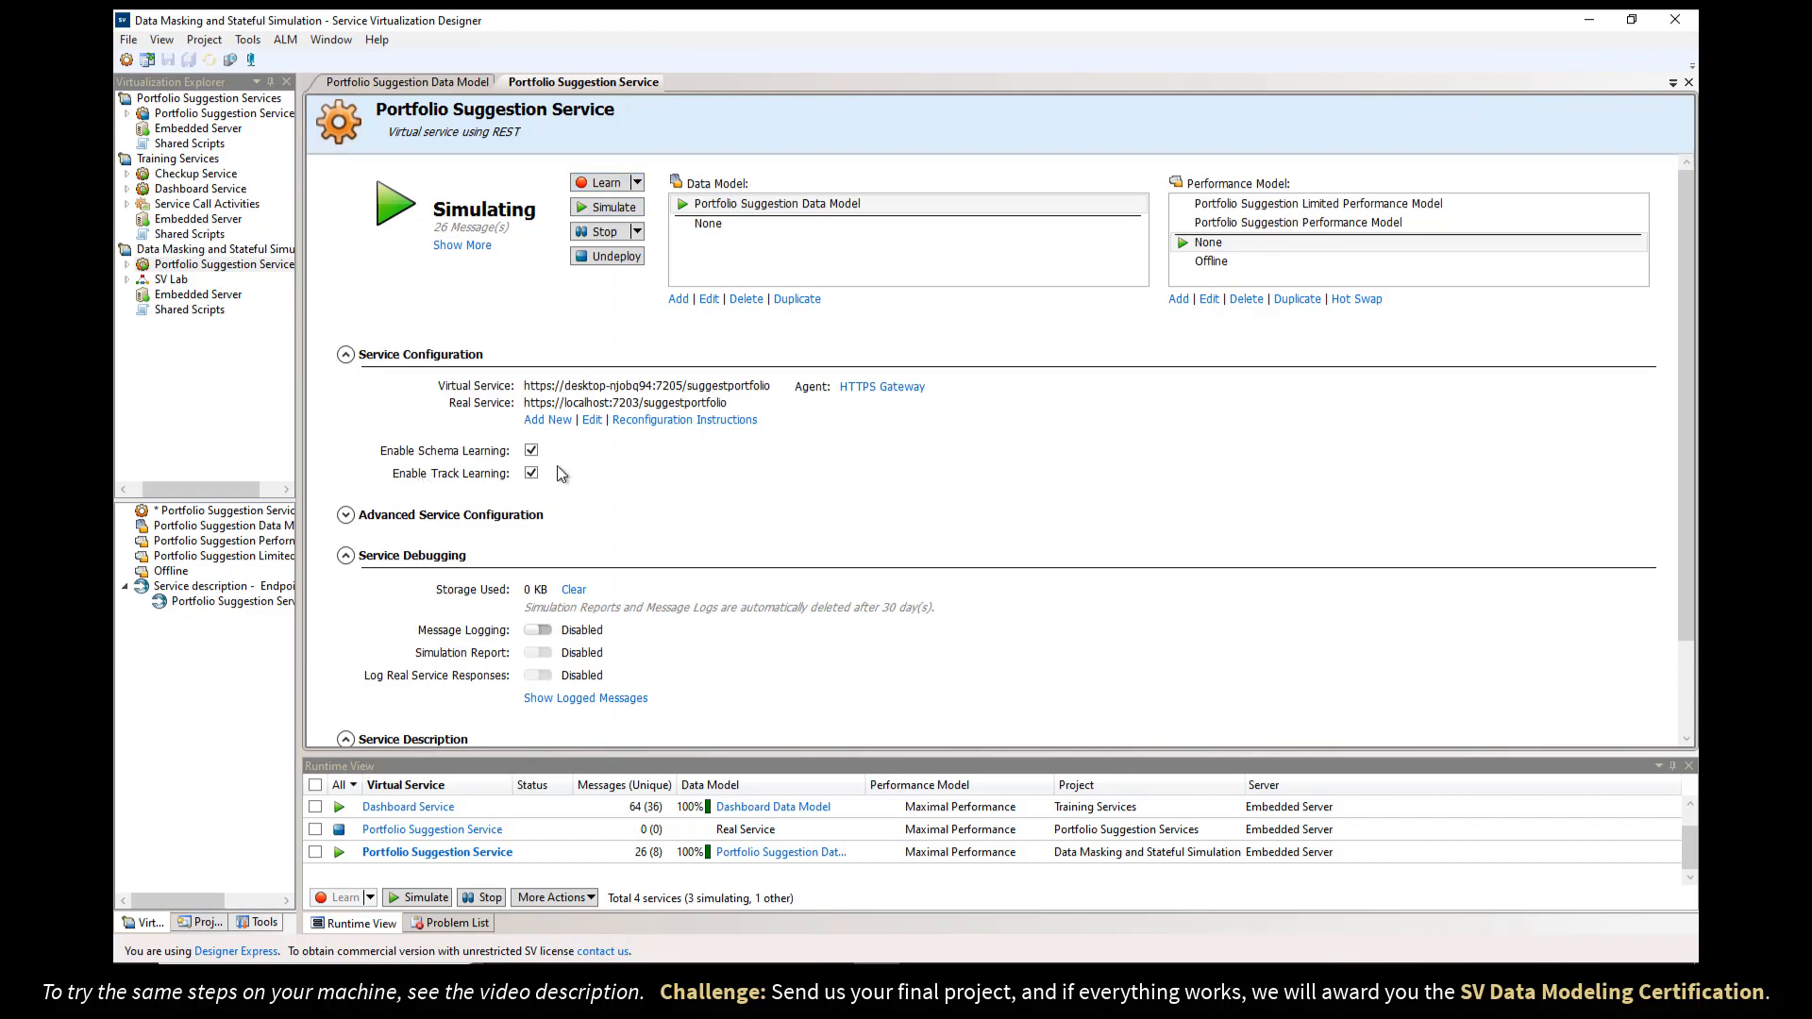
left_click(421, 83)
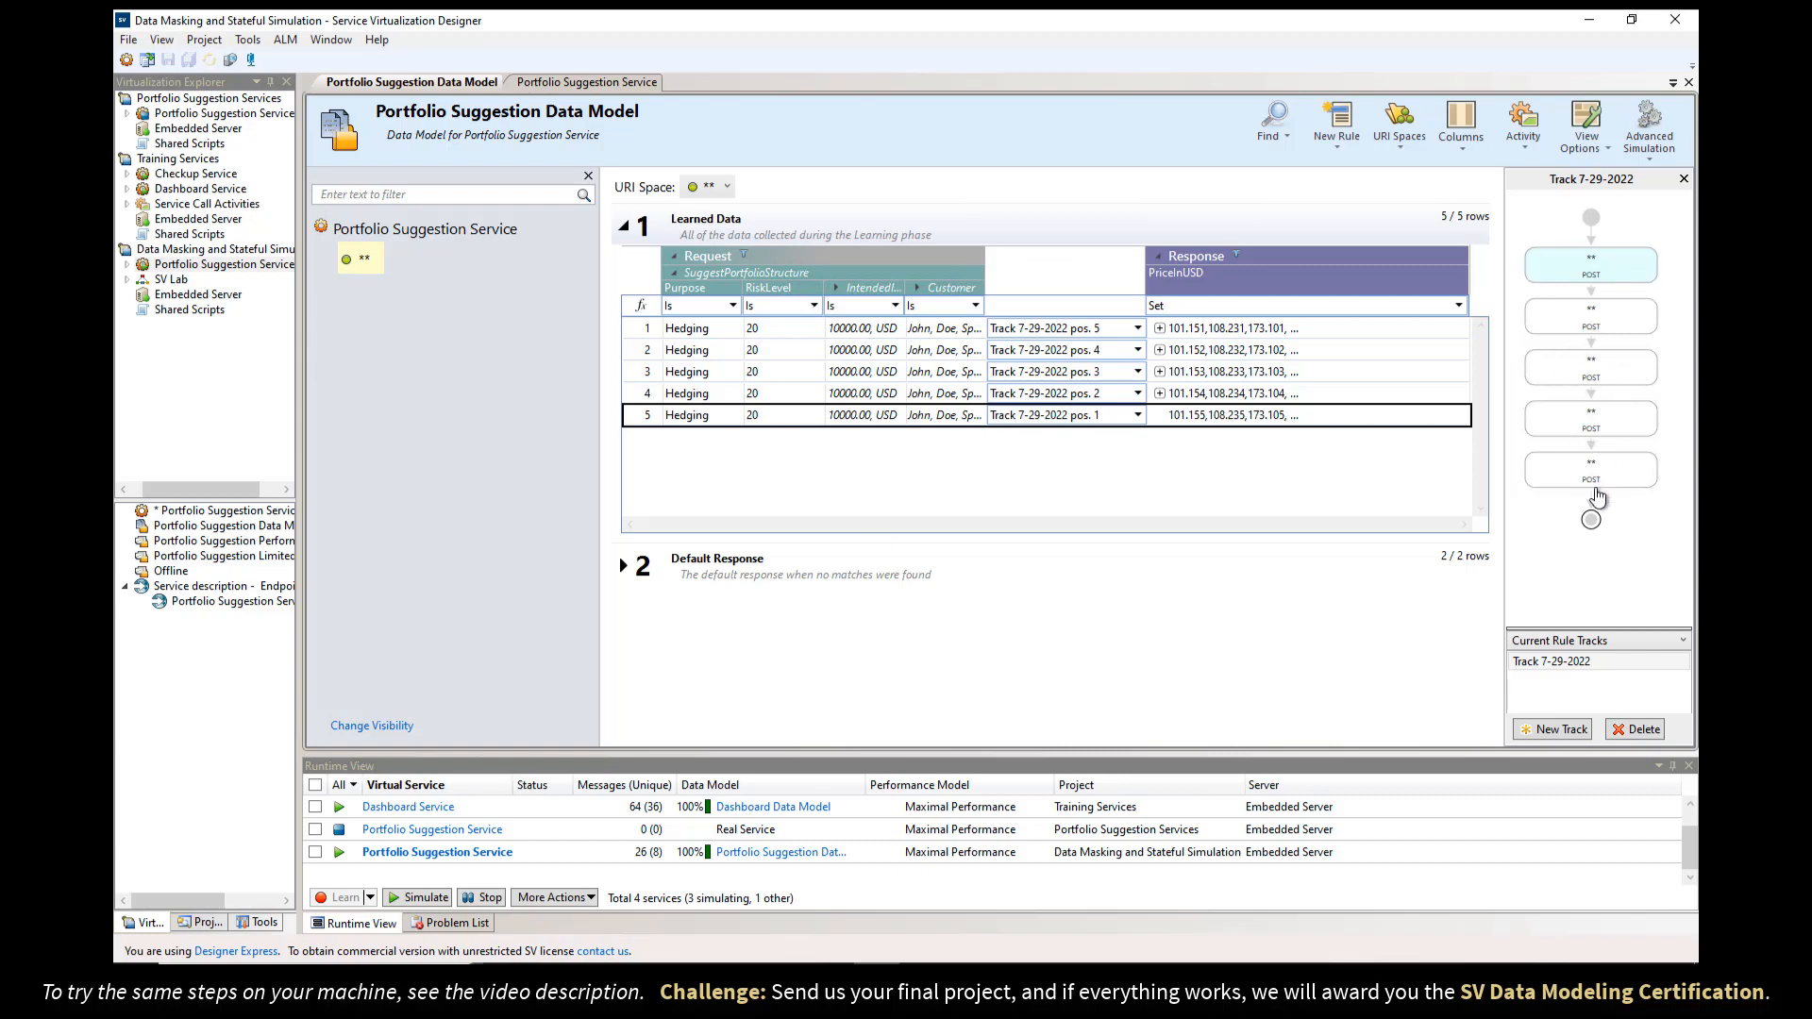
- Delete Track 7-29-2022 from the current rule tracks while keeping its learned data rows
left_click(1555, 662)
left_click(1640, 729)
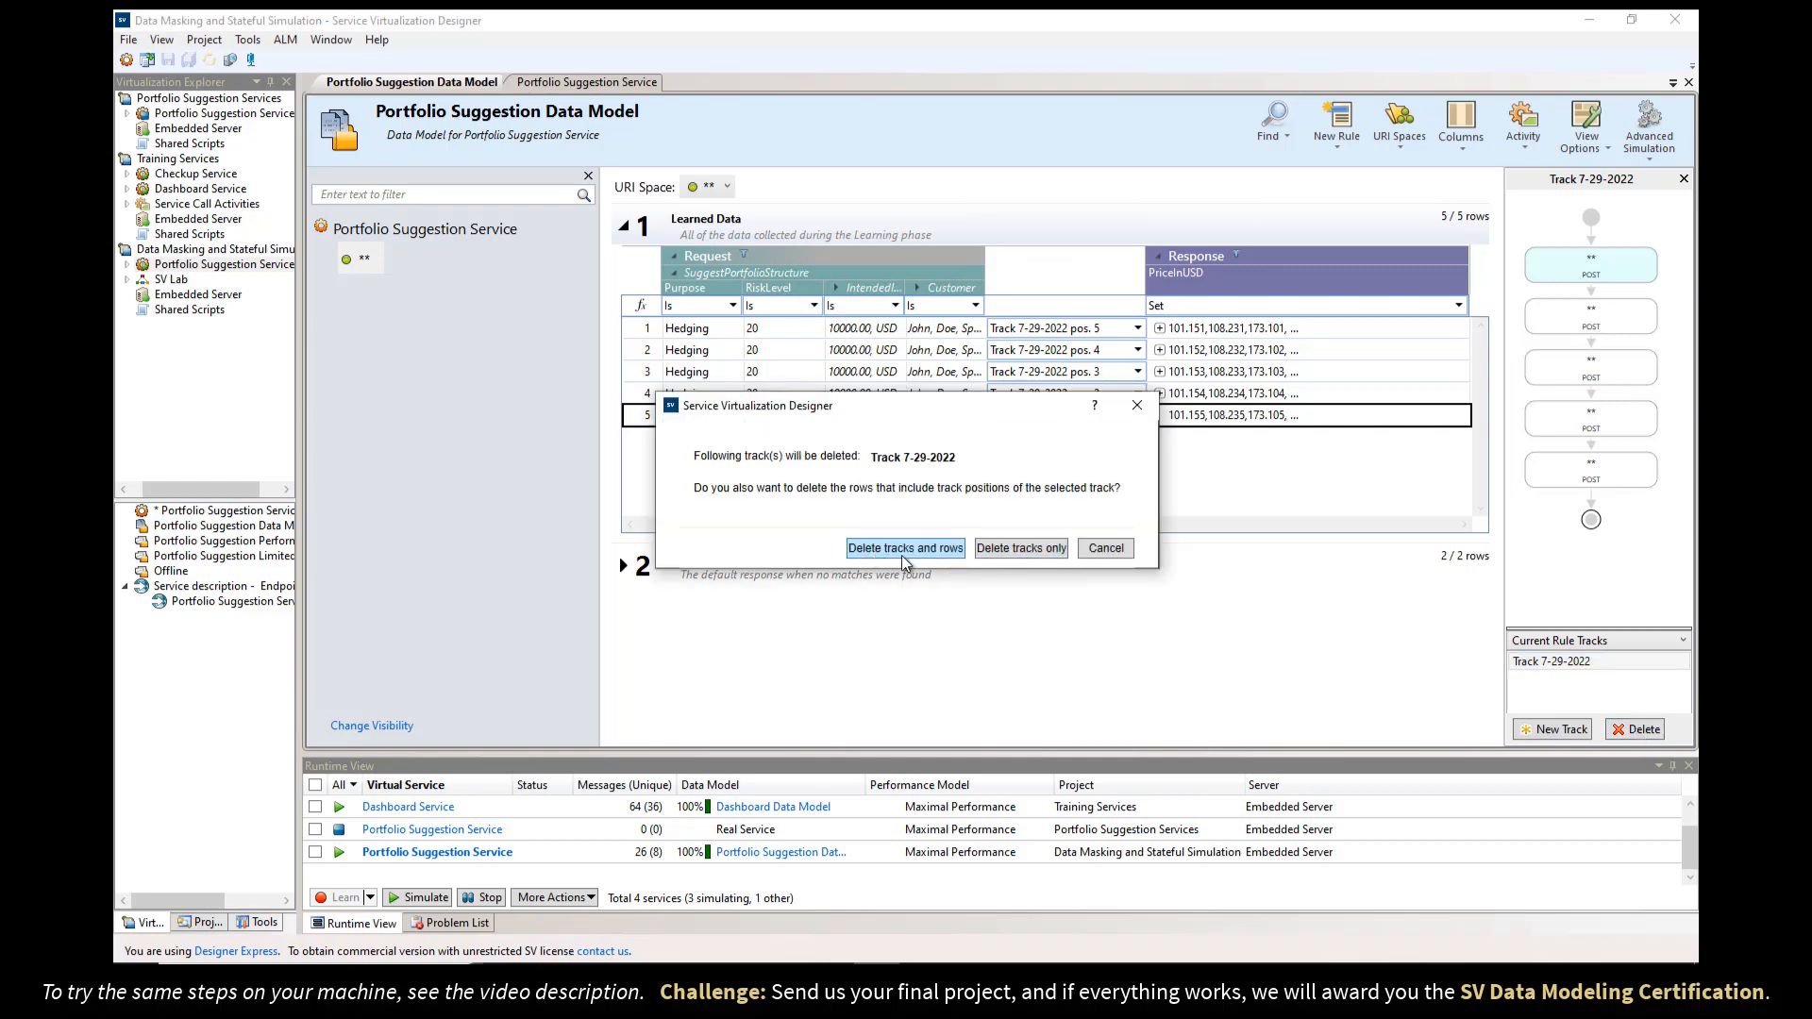
left_click(1022, 548)
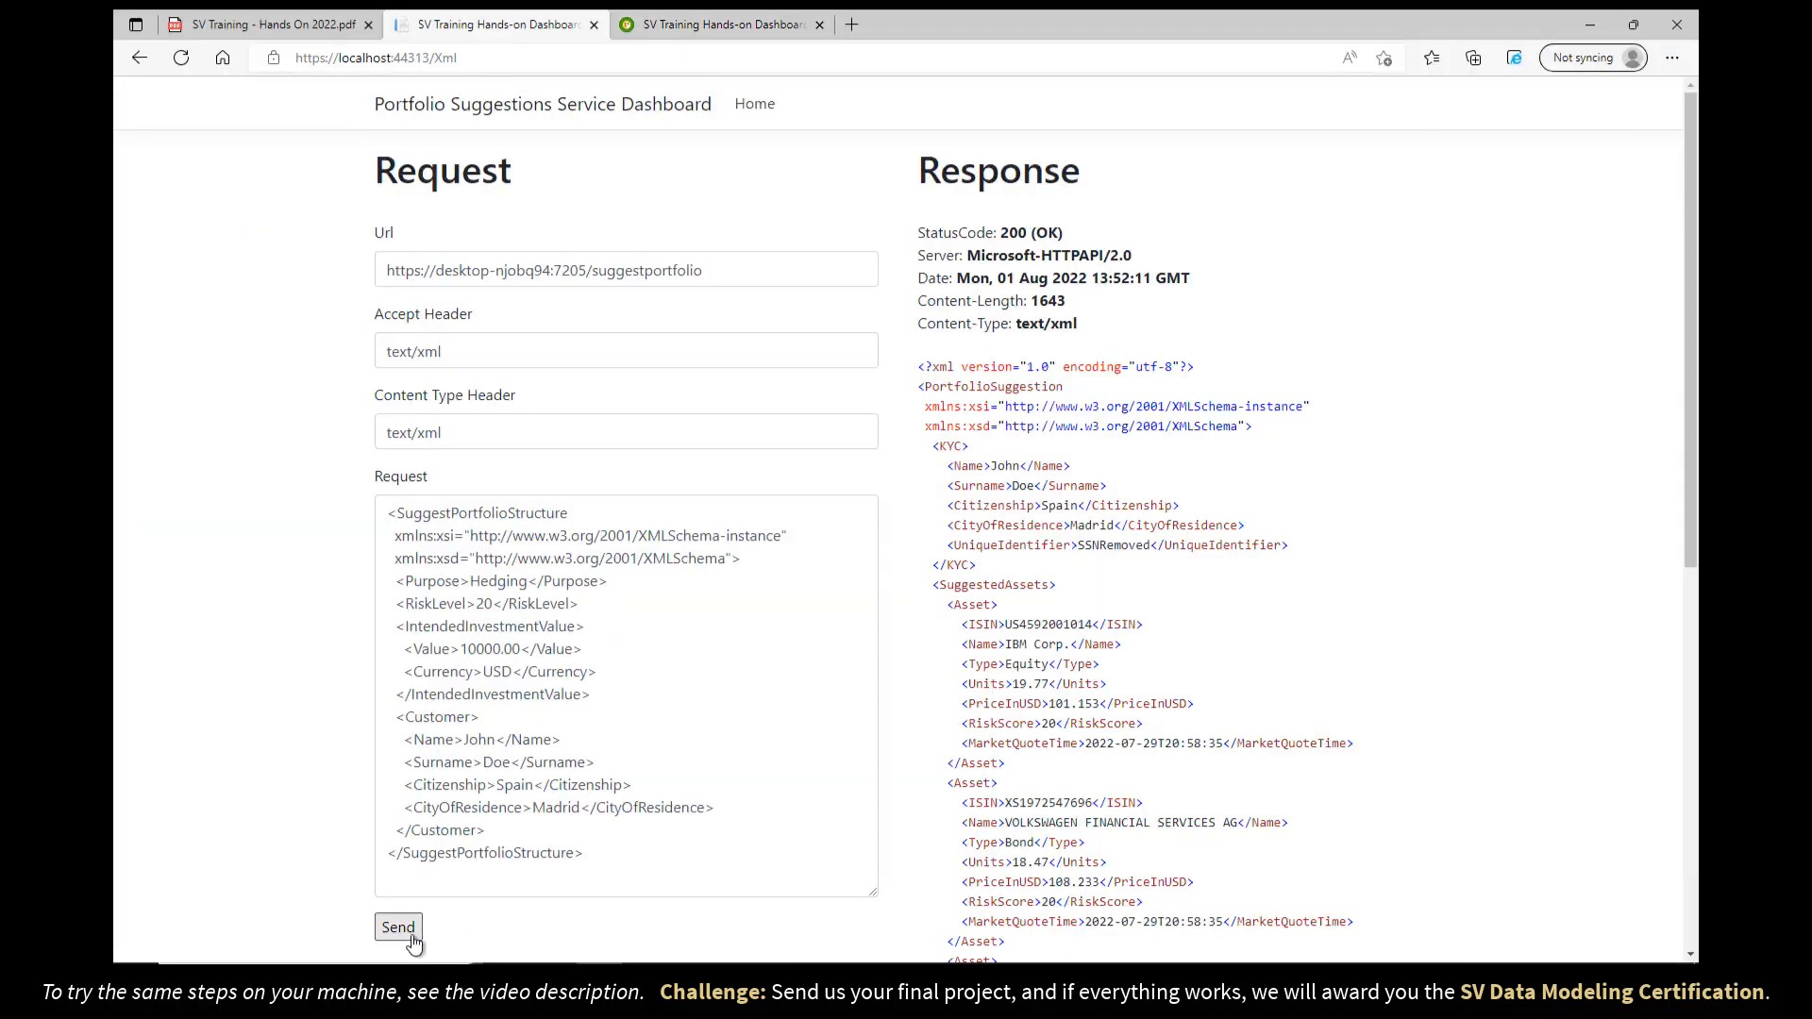
- Send the portfolio request three times from the browser dashboard to test the simulation without the track
left_click(409, 934)
left_click(398, 927)
left_click(397, 927)
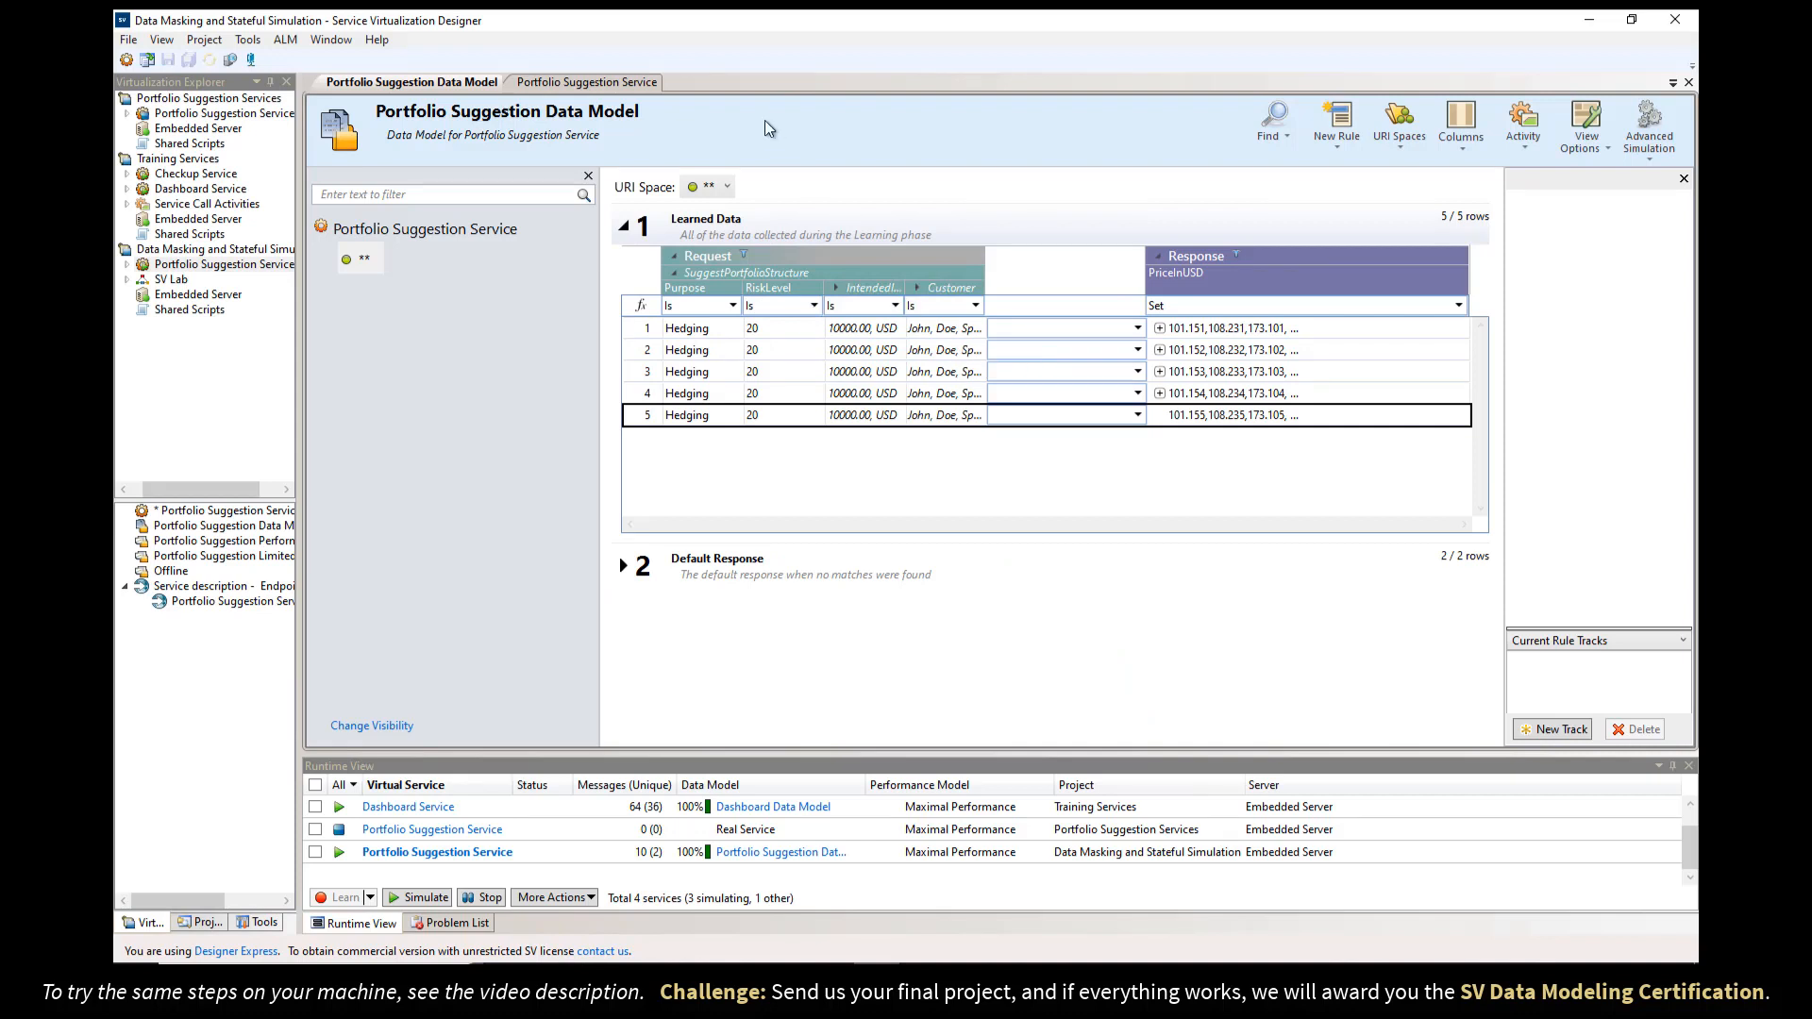
- Switch to Service Virtualization Designer and open the Portfolio Suggestion Service's service description for editing to examine its session IDs definition
left_click(591, 82)
scroll(740, 479, "down", 2)
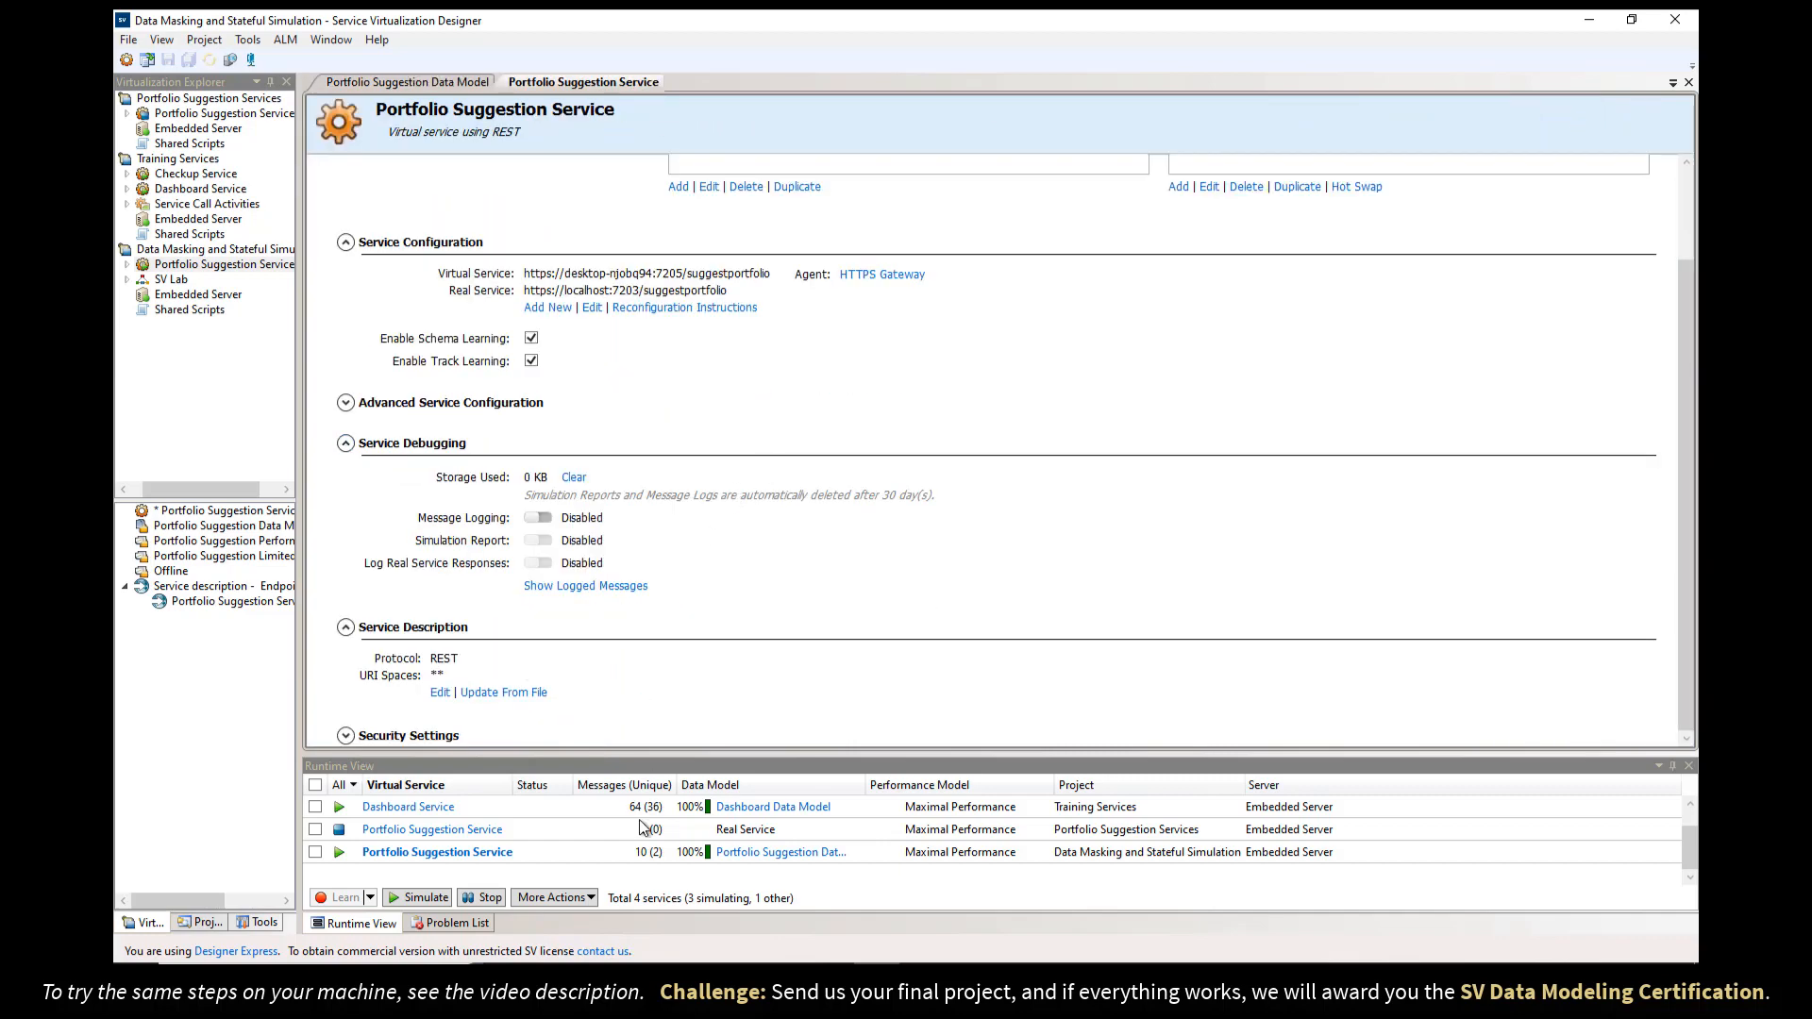
left_click(440, 693)
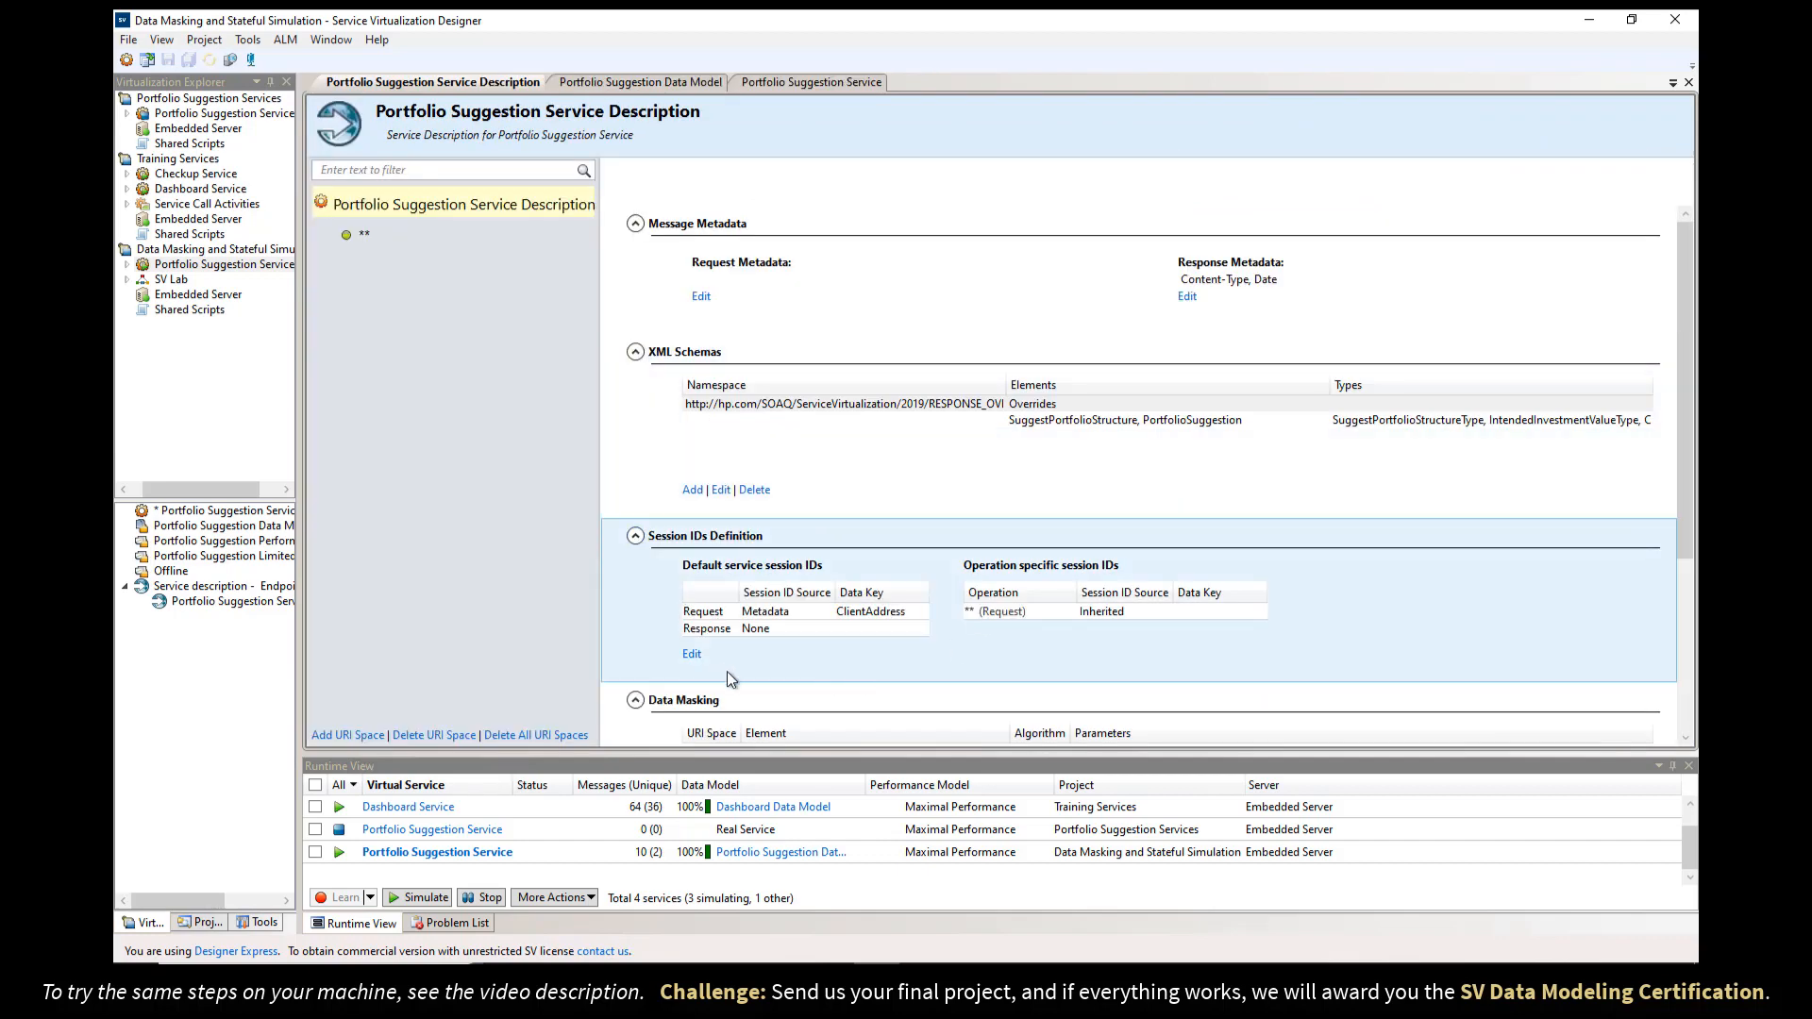